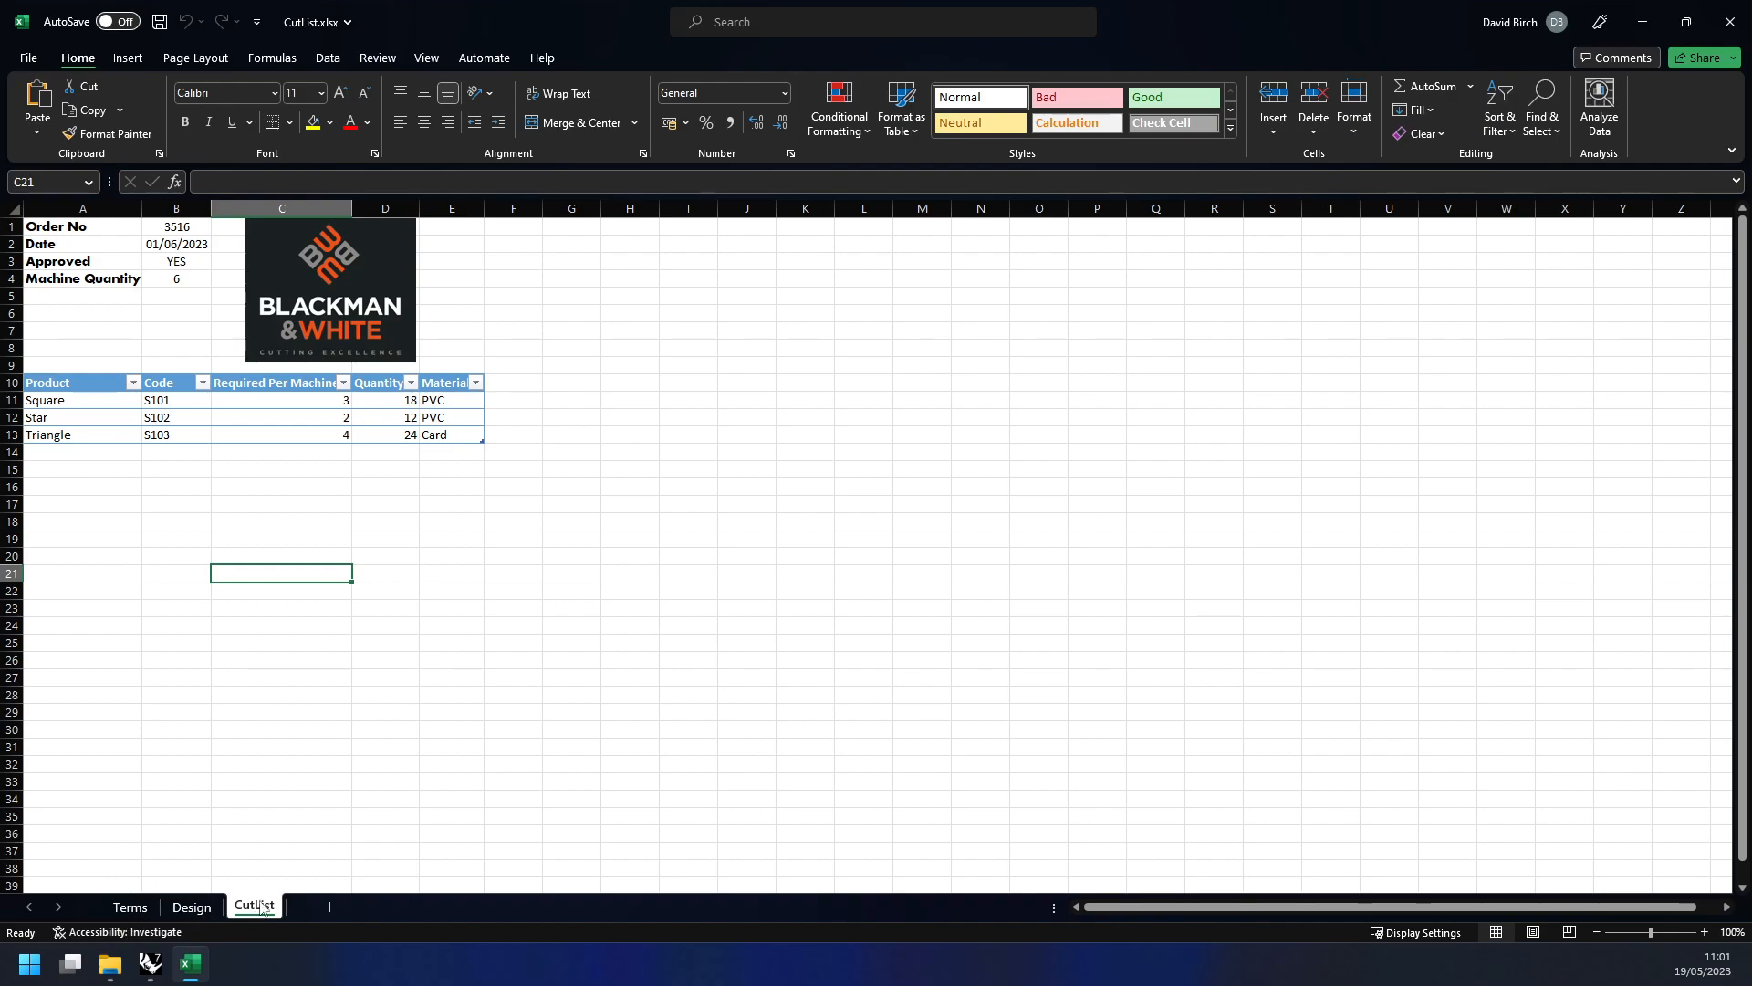
- Review the logo and the order details in A1:B4 of the CutList worksheet and close the workbook
{"action": "left_click", "coordinate": [307, 356]}
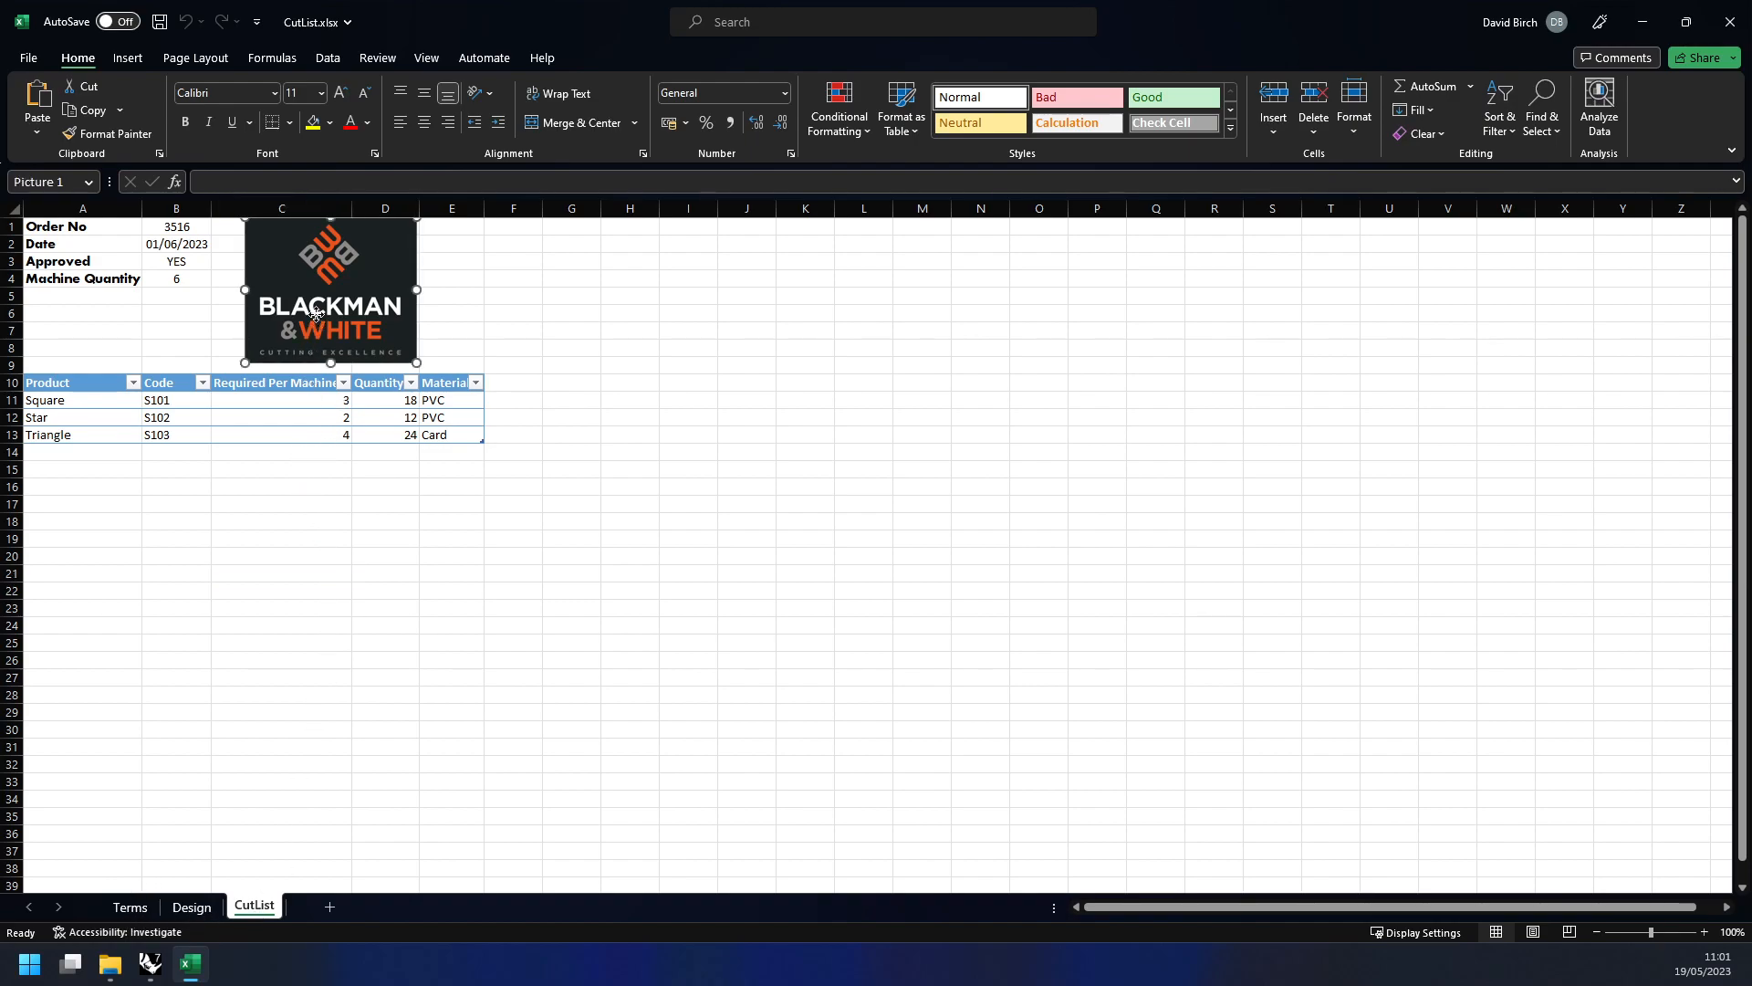
{"action": "left_click_drag", "start_coordinate": [187, 229], "coordinate": [166, 280]}
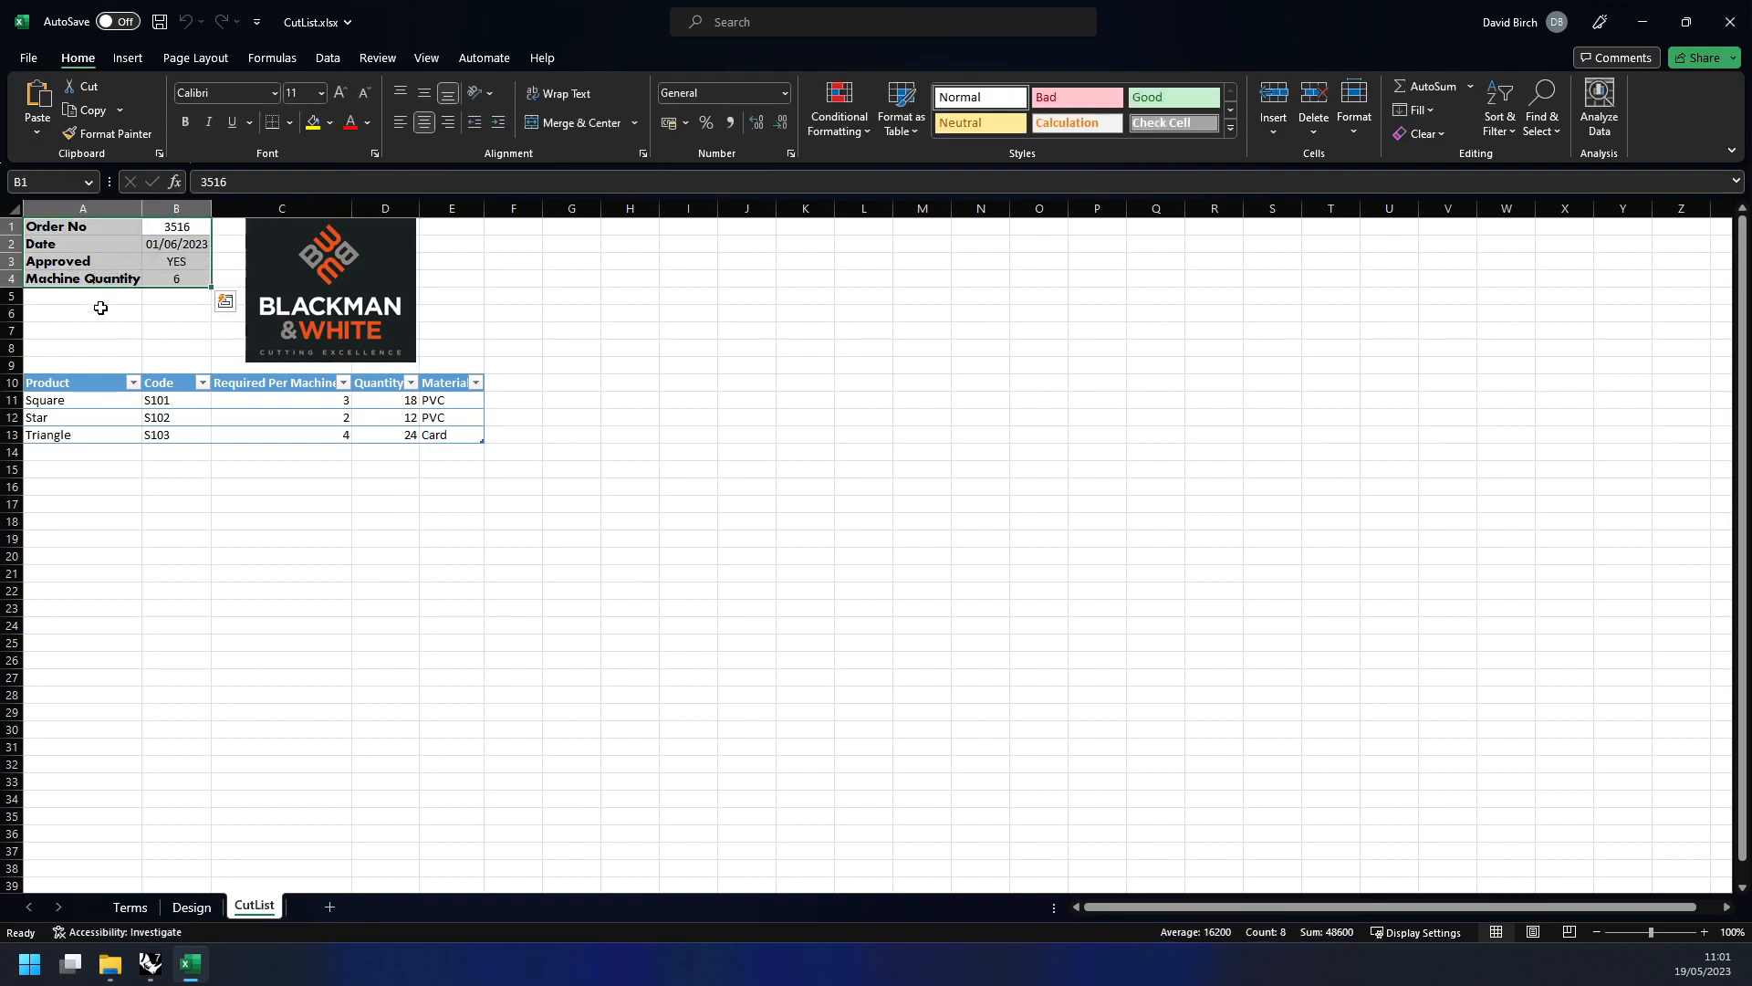
{"action": "left_click", "coordinate": [82, 348]}
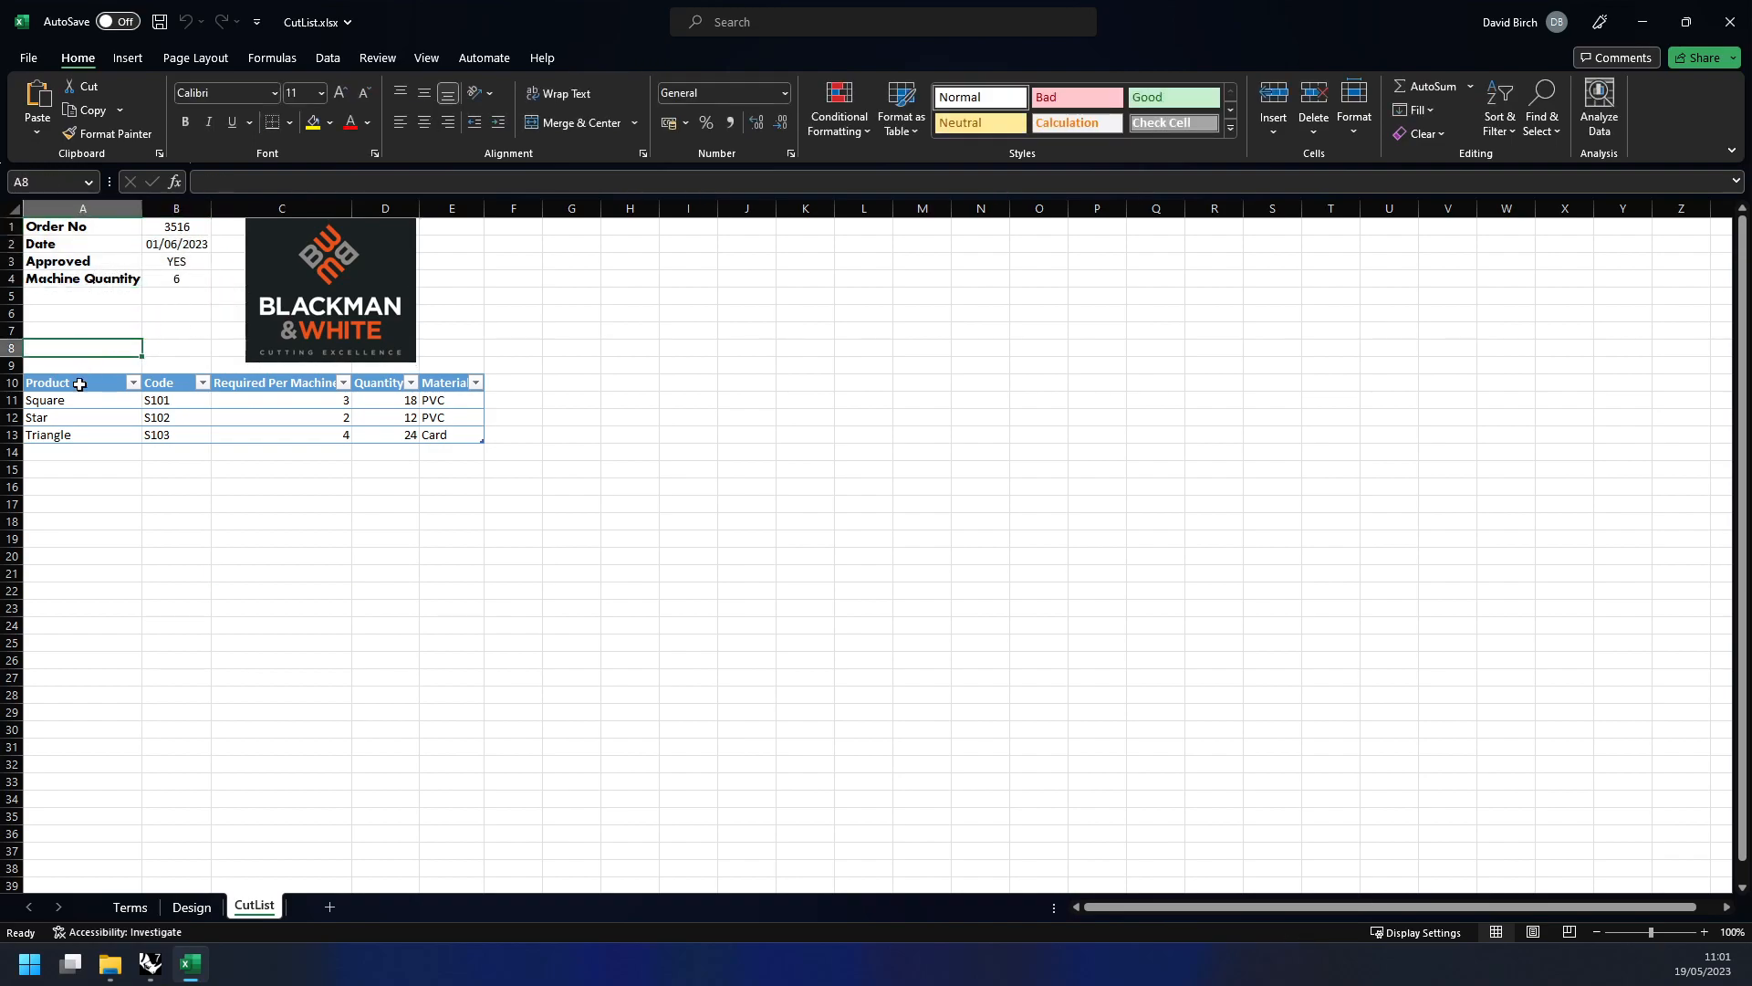
{"action": "left_click", "coordinate": [1732, 31]}
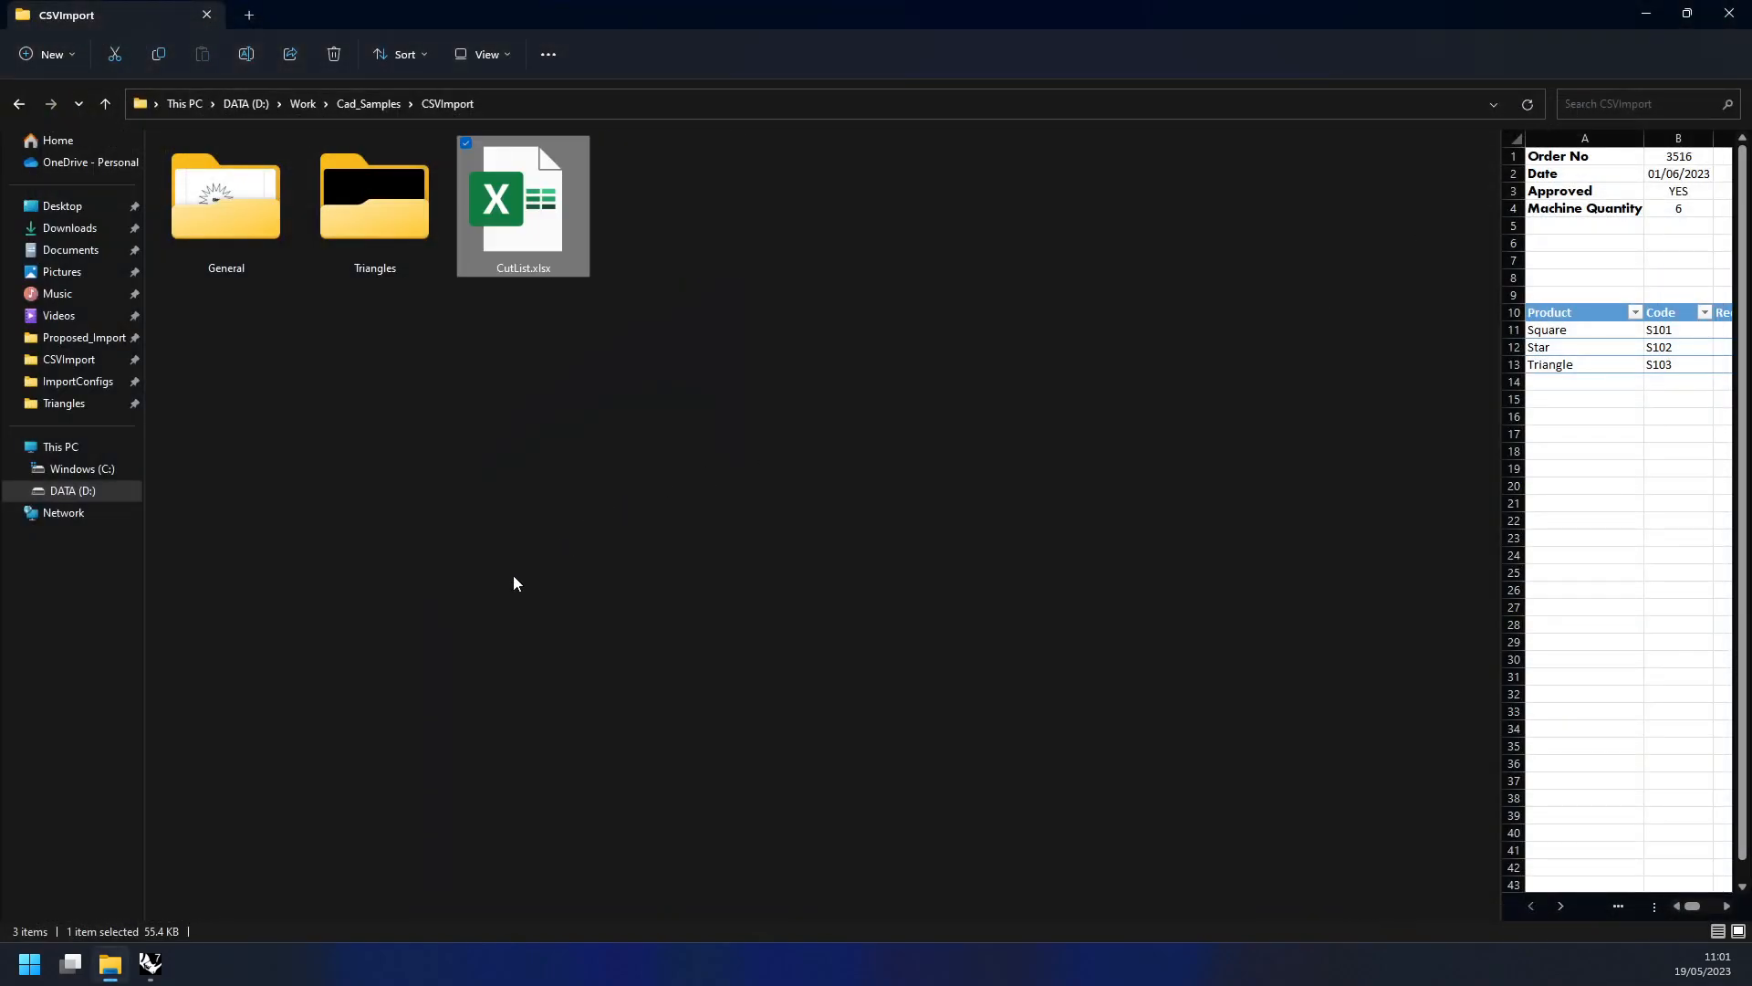
- Switch to Rhino 7 and open CutList.xlsx through ZebraCut's CSV Importer, using the Excel (*.xlsx) file type
{"action": "left_click", "coordinate": [150, 963]}
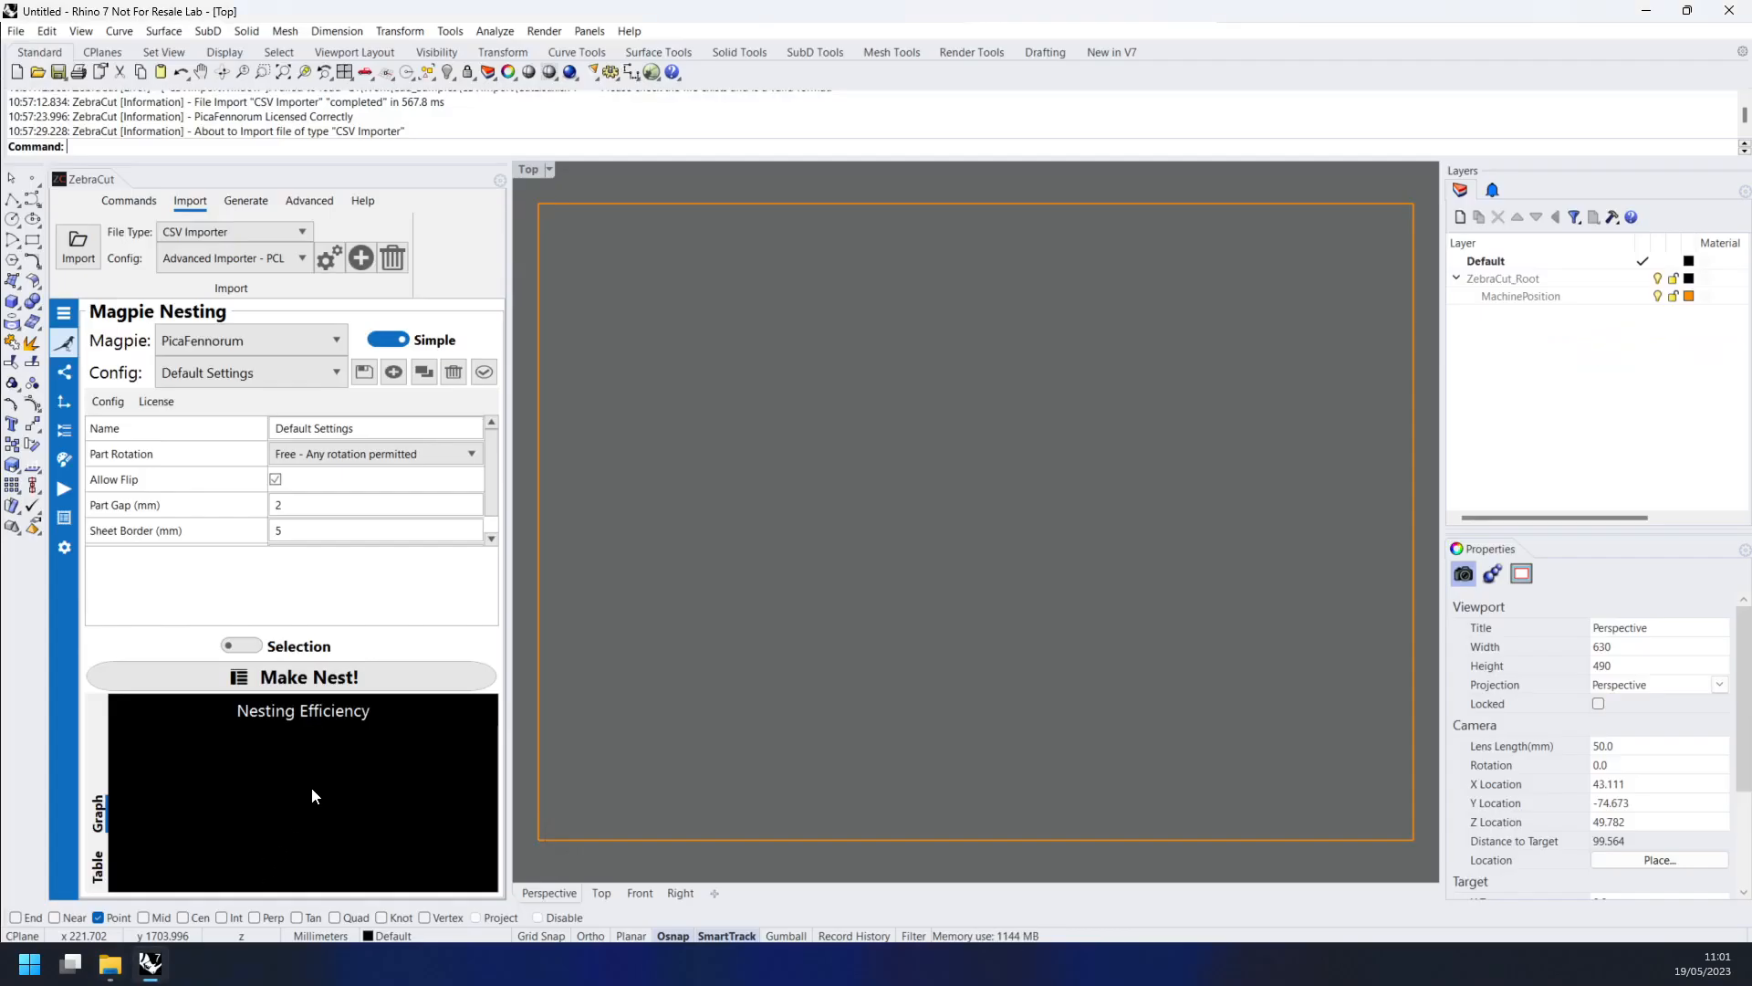
{"action": "left_click", "coordinate": [194, 232]}
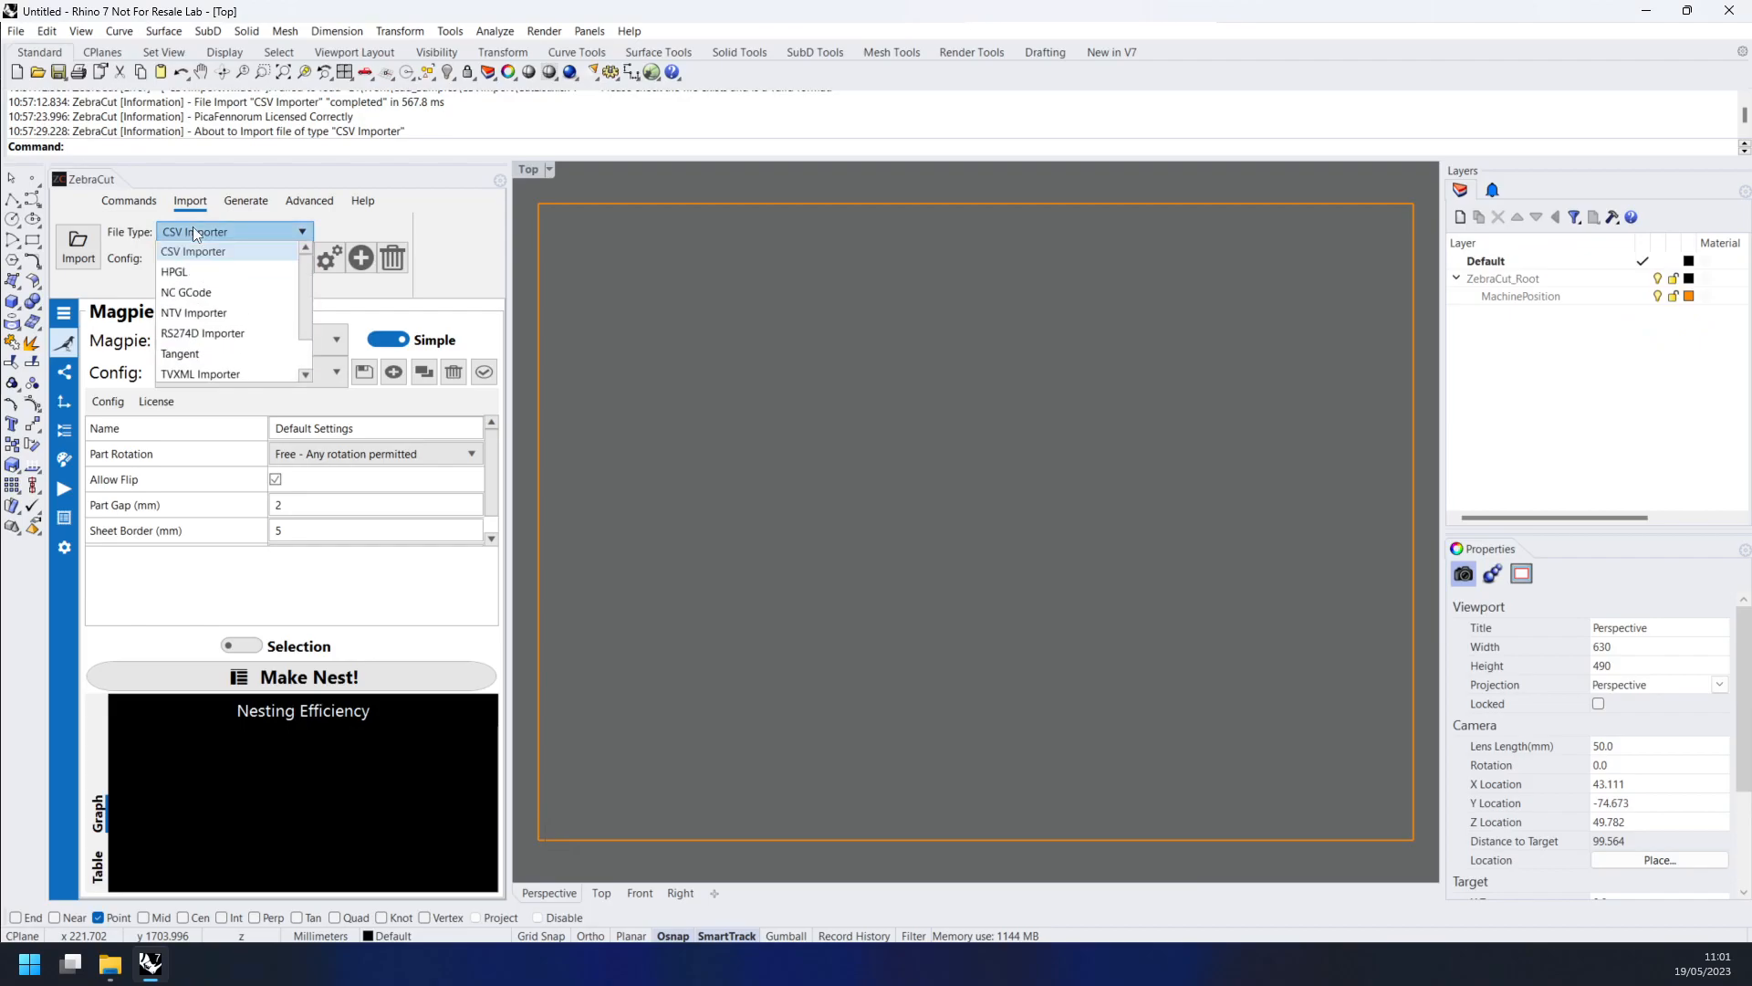
{"action": "left_click", "coordinate": [195, 232]}
{"action": "left_click", "coordinate": [91, 251]}
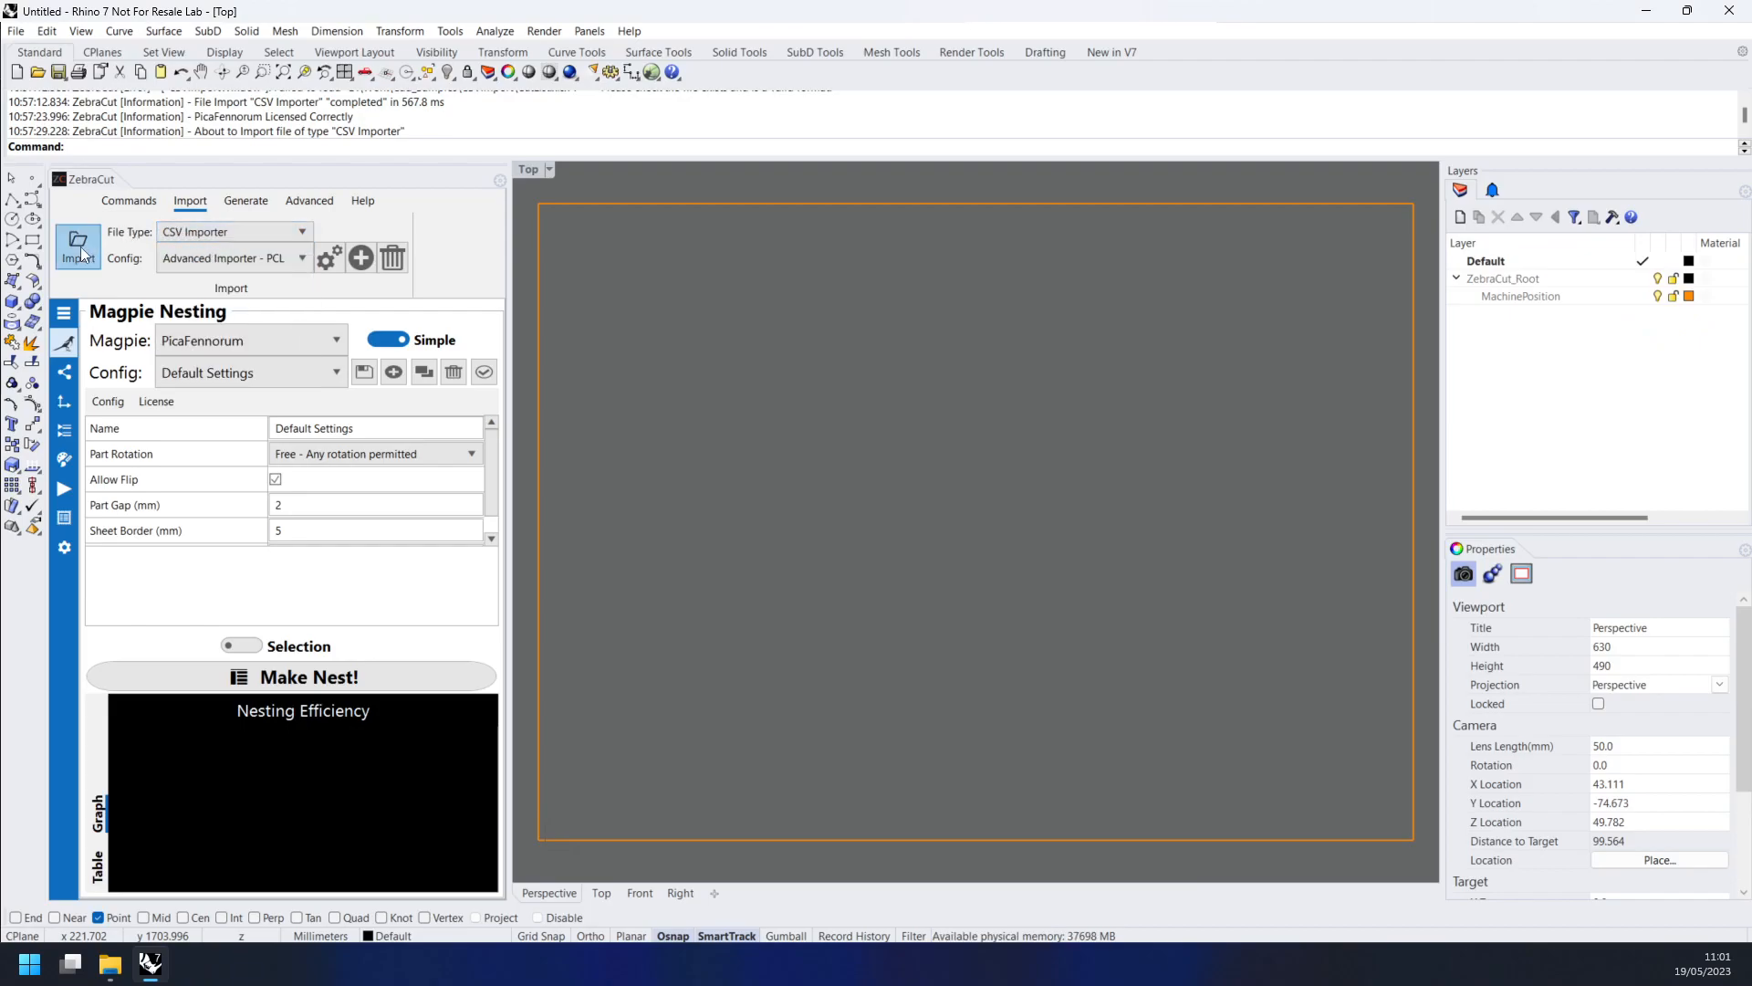
{"action": "left_click", "coordinate": [865, 536]}
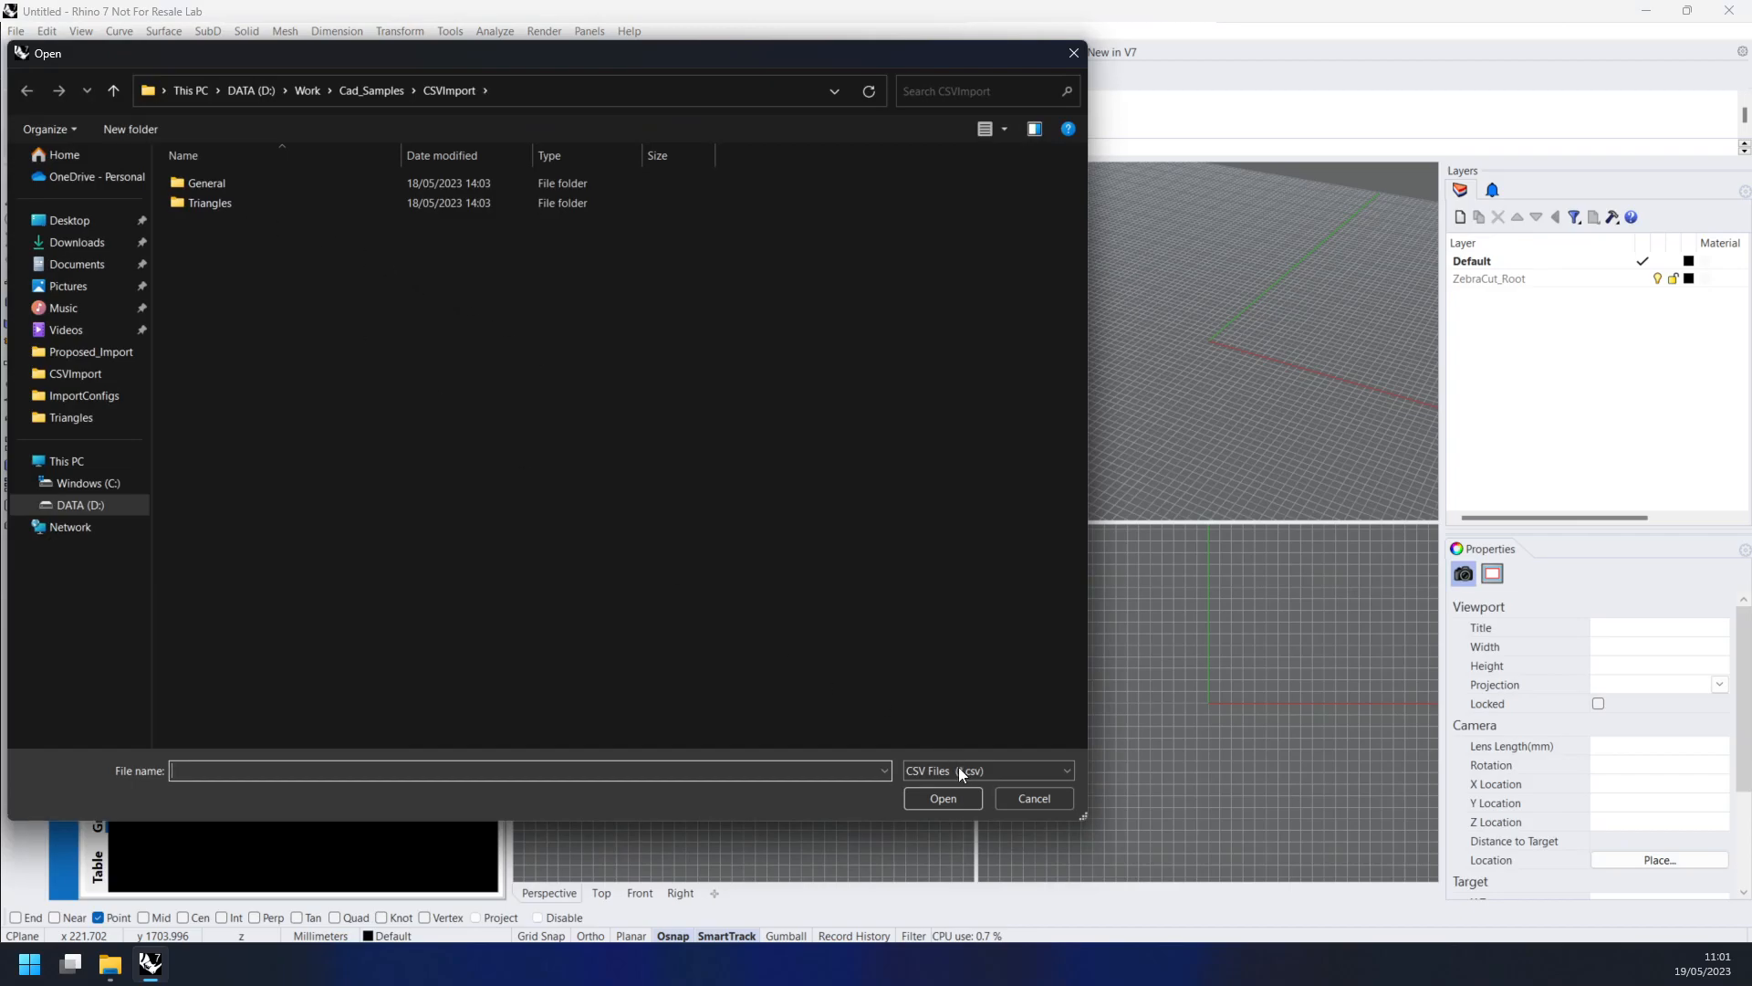
{"action": "left_click", "coordinate": [958, 769]}
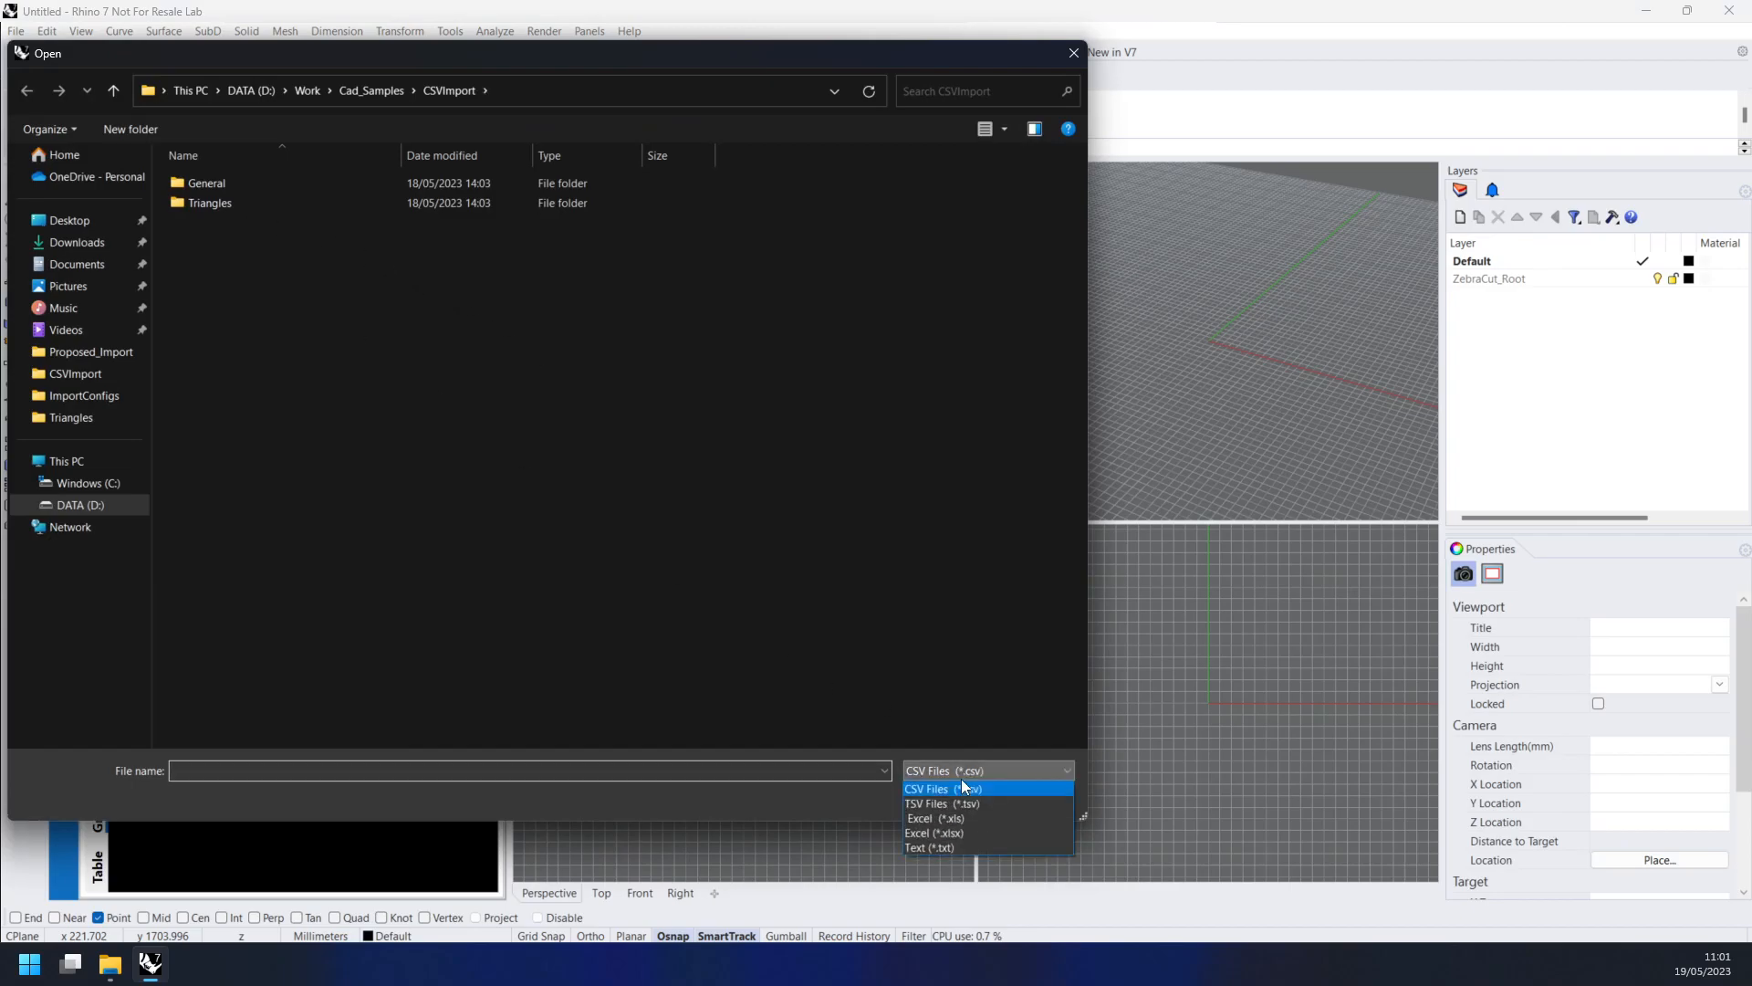
{"action": "left_click", "coordinate": [969, 831]}
{"action": "left_click", "coordinate": [220, 230]}
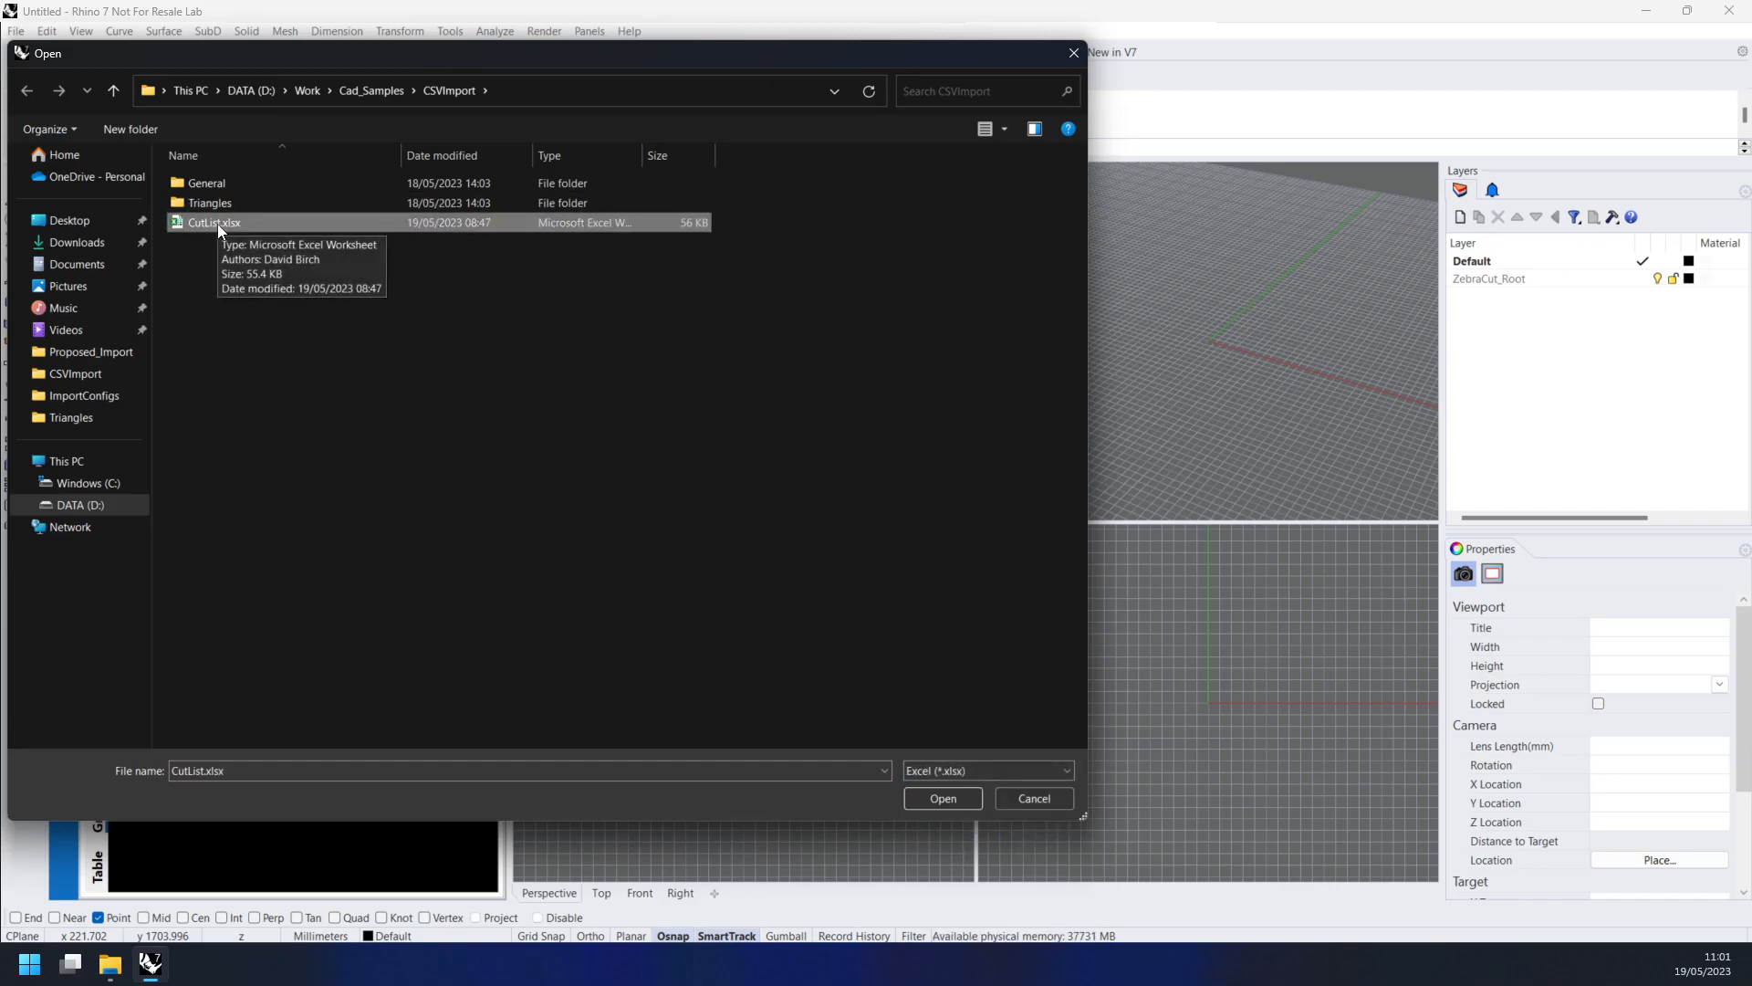
{"action": "double_click", "coordinate": [220, 230]}
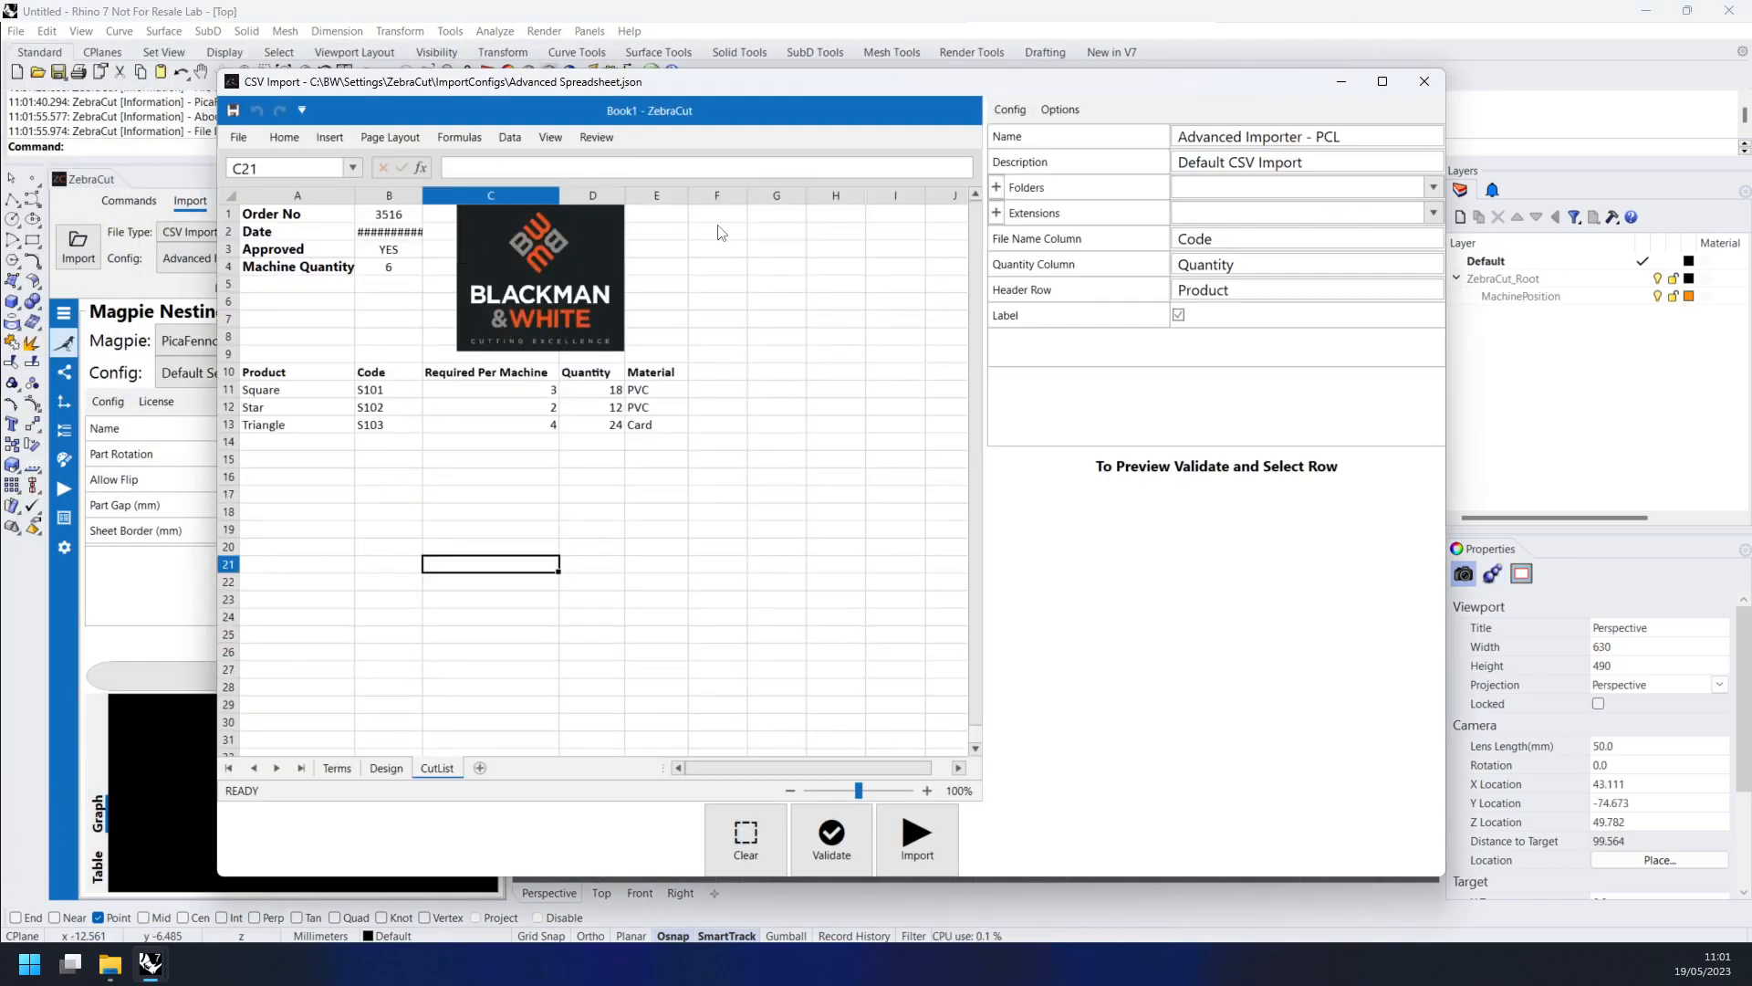
- Reposition the CSV Import window, widen column B to fit the date, and show the embedded spreadsheet's Home commands
{"action": "left_click_drag", "start_coordinate": [1039, 86], "coordinate": [989, 89]}
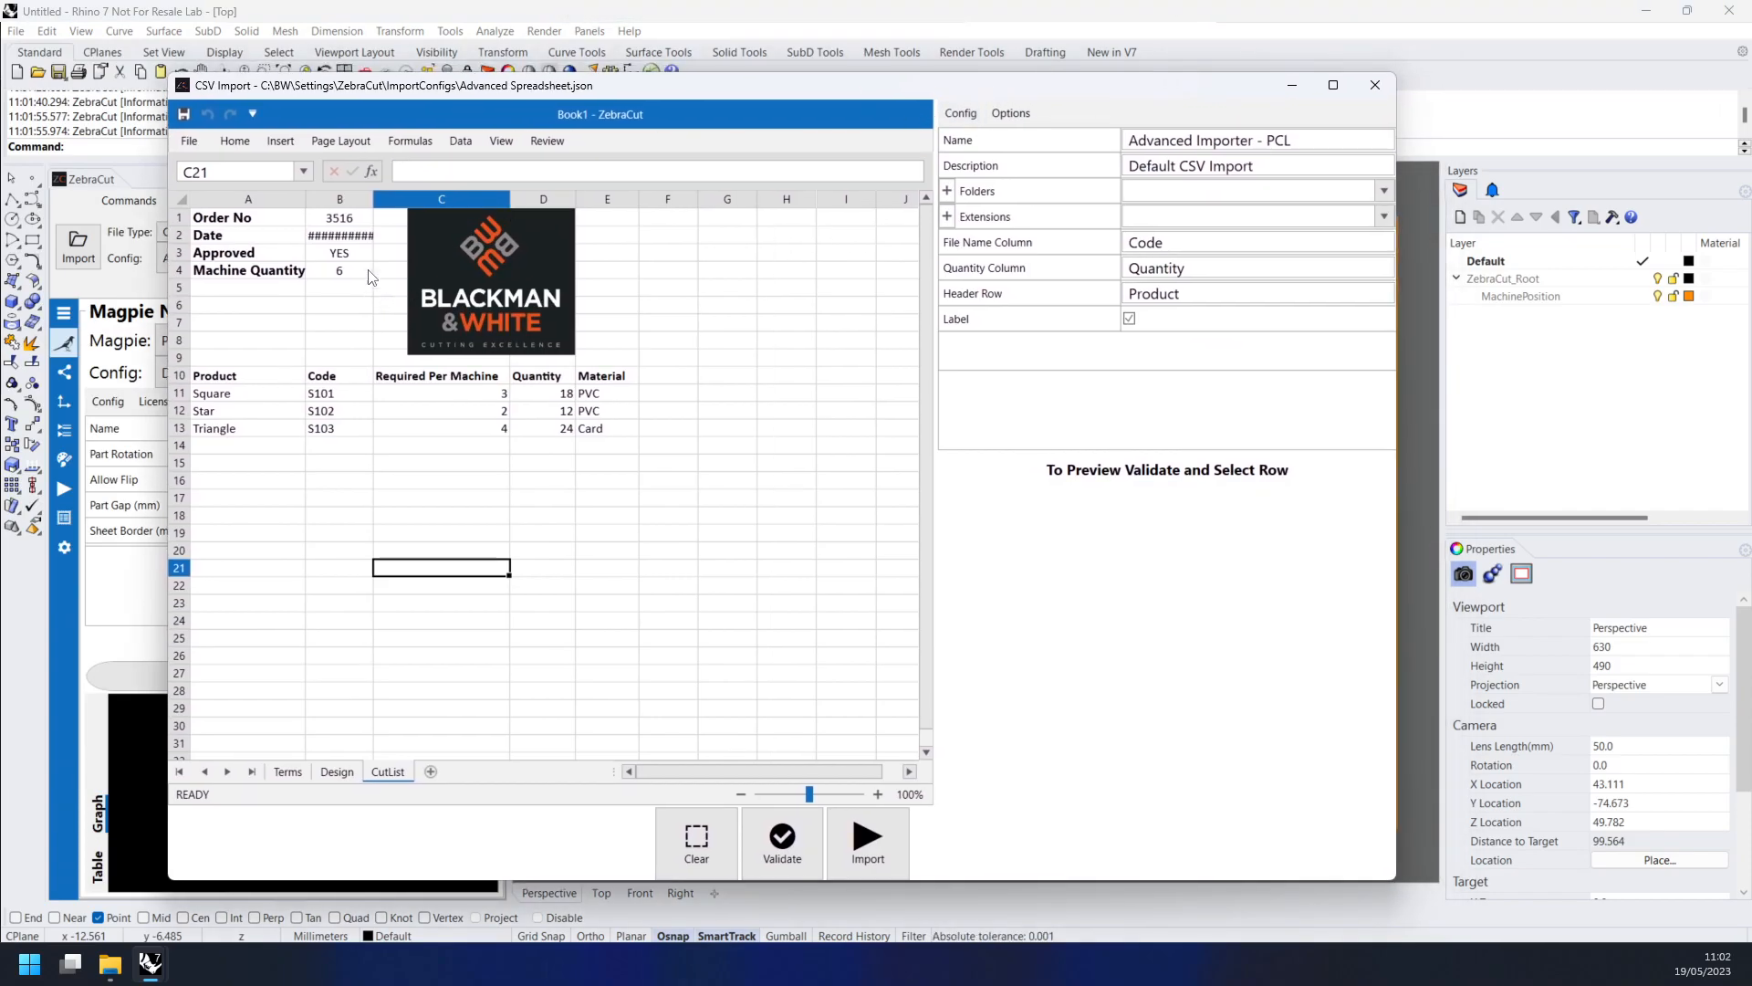
{"action": "left_click_drag", "start_coordinate": [377, 208], "coordinate": [392, 210]}
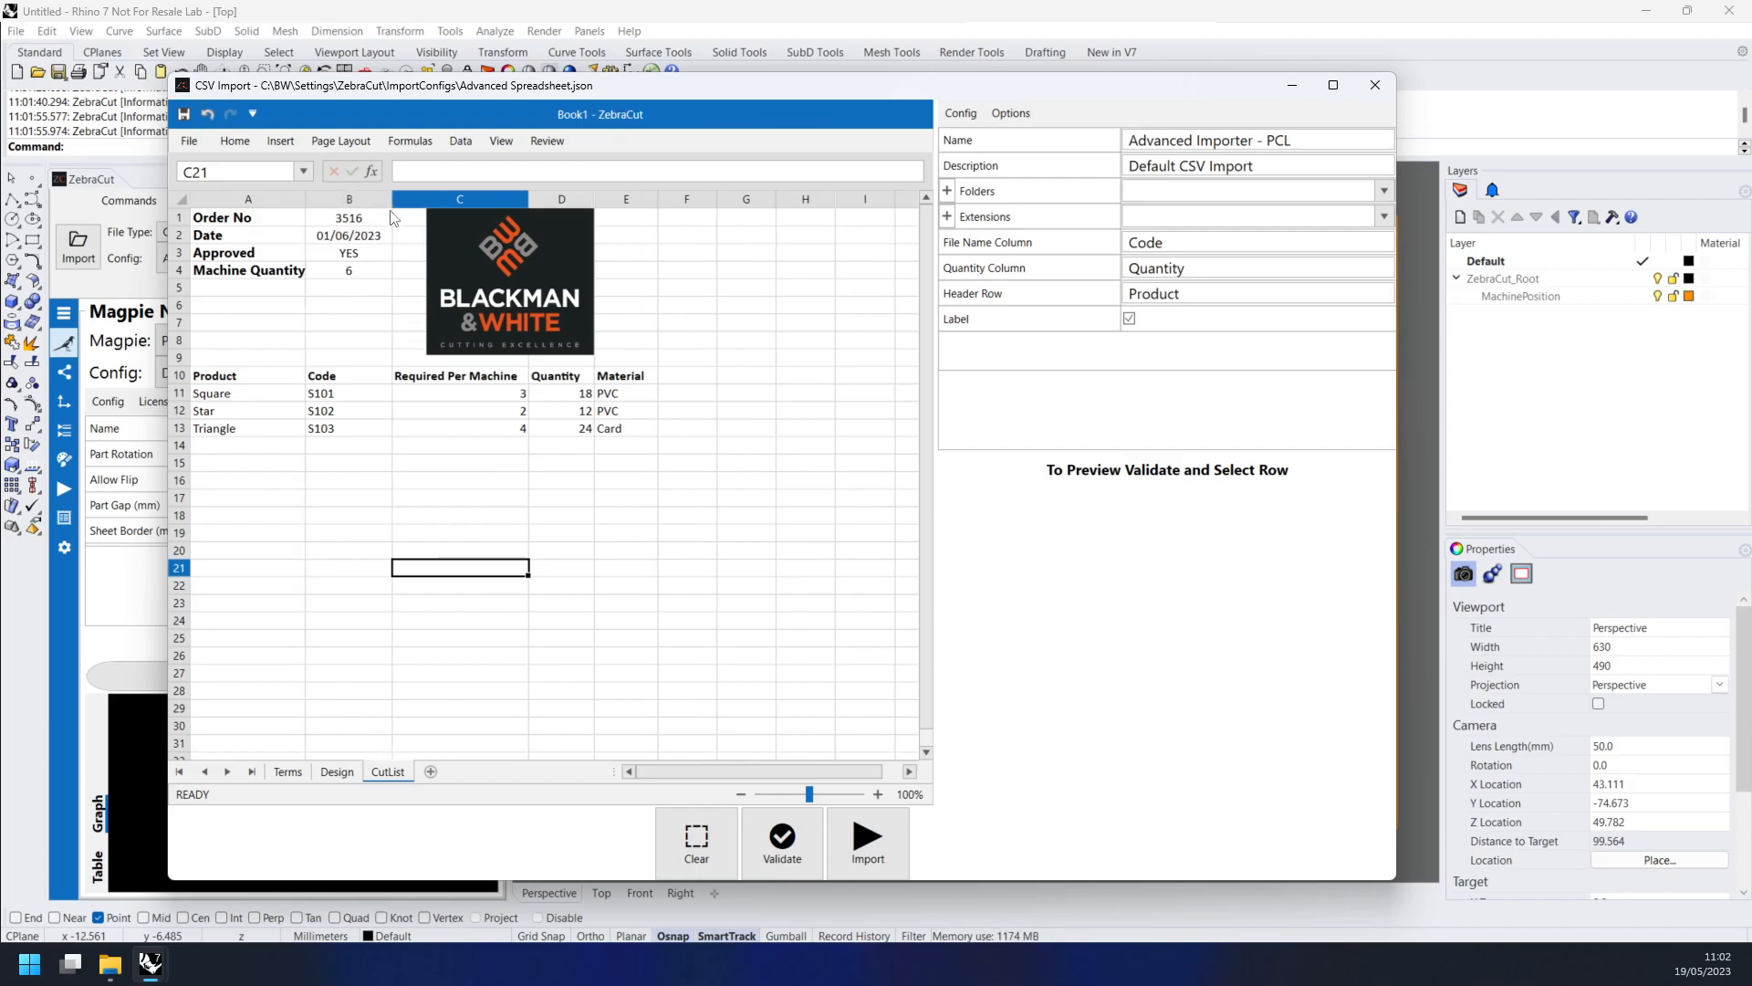
{"action": "left_click", "coordinate": [346, 256]}
{"action": "left_click", "coordinate": [234, 141]}
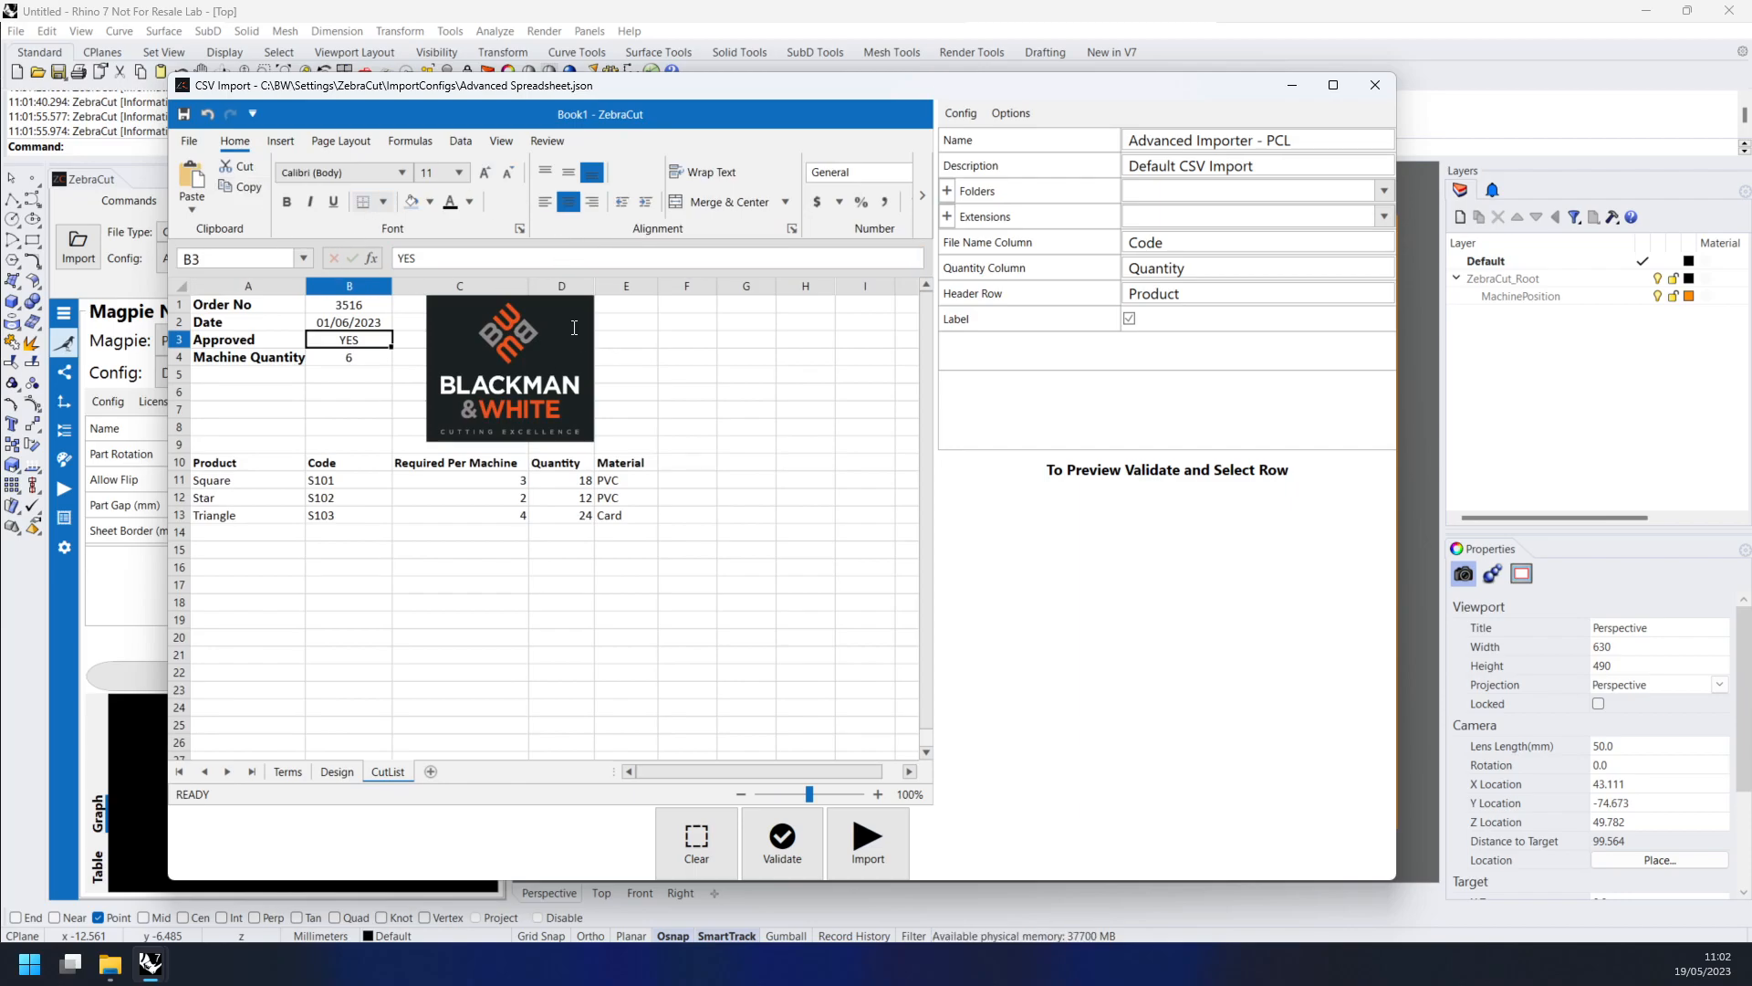
- Examine the machine quantity and the cut list table's product, code and required-per-machine columns
{"action": "left_click", "coordinate": [343, 364]}
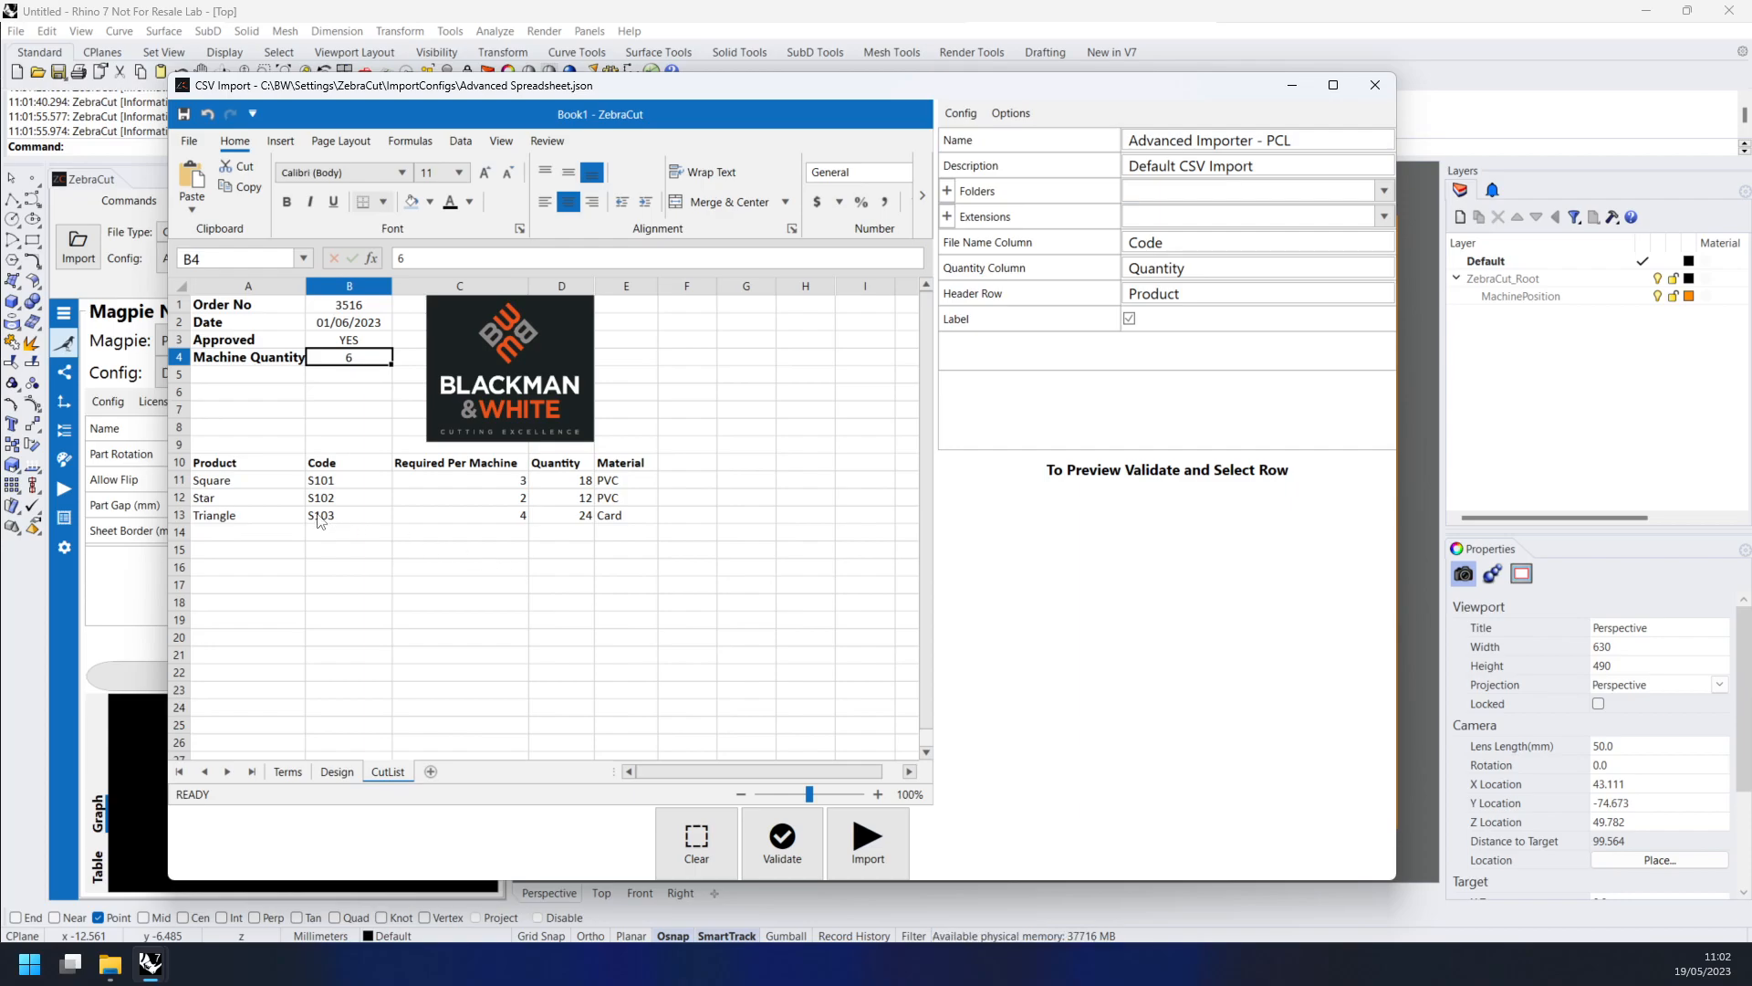
{"action": "left_click_drag", "start_coordinate": [251, 465], "coordinate": [624, 525]}
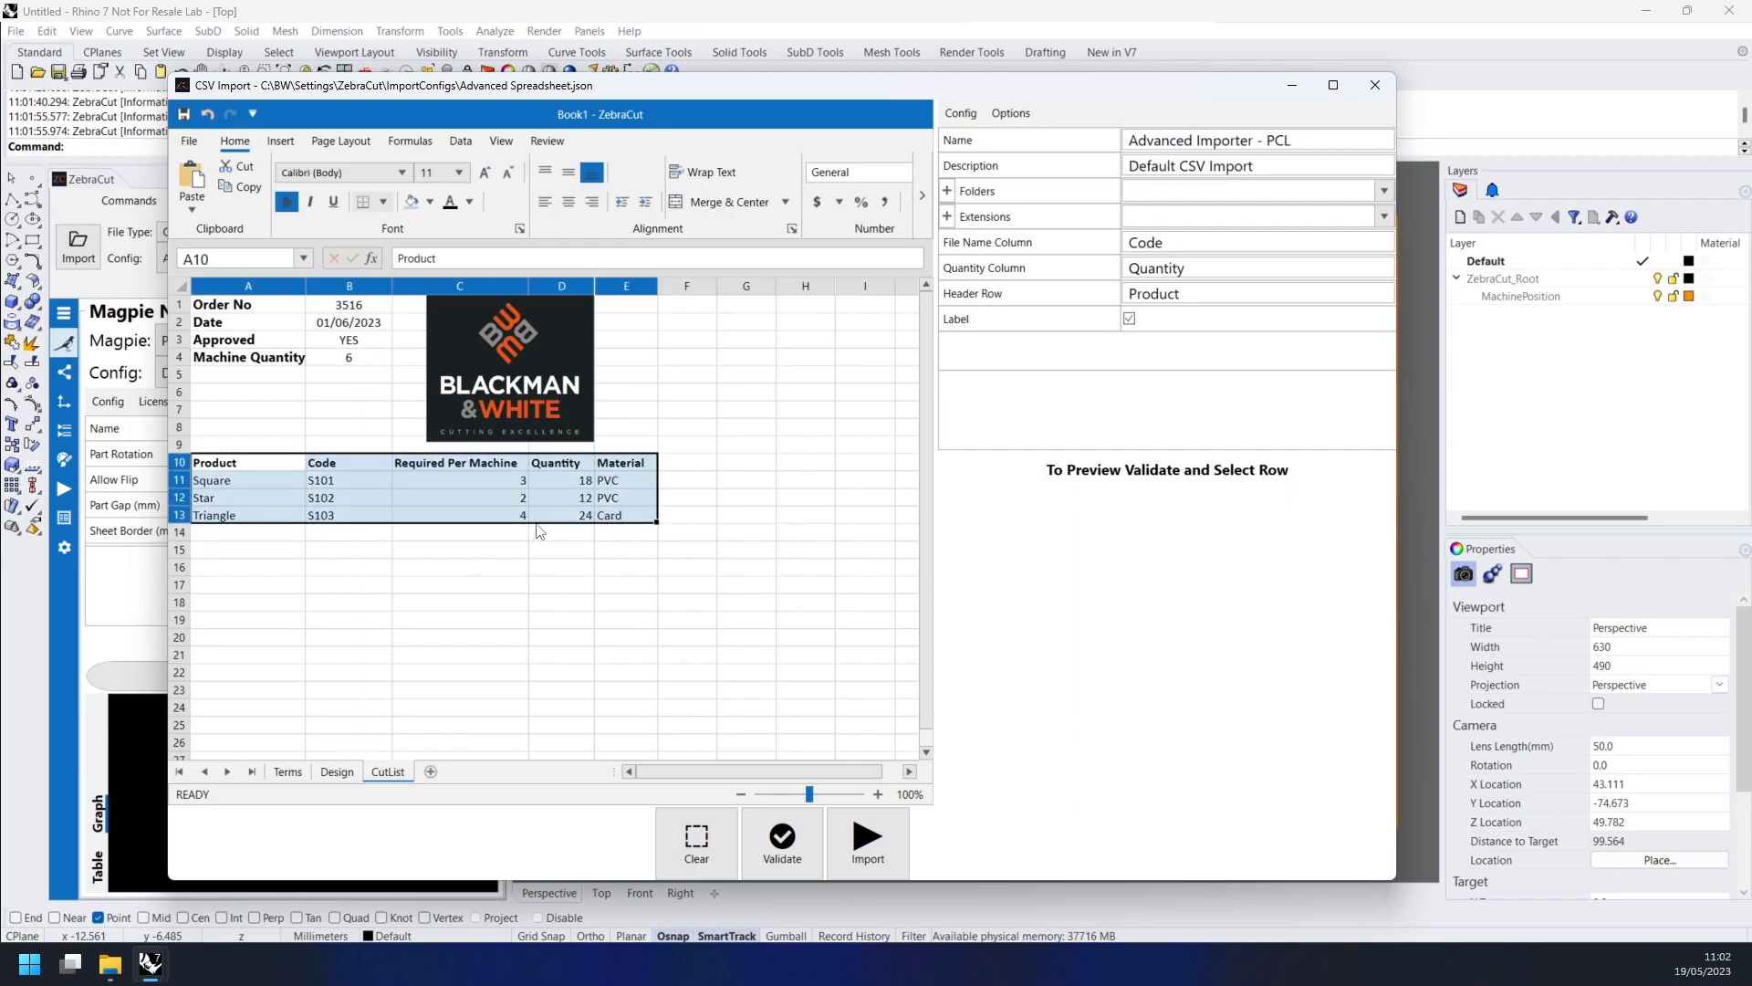
{"action": "left_click", "coordinate": [292, 483]}
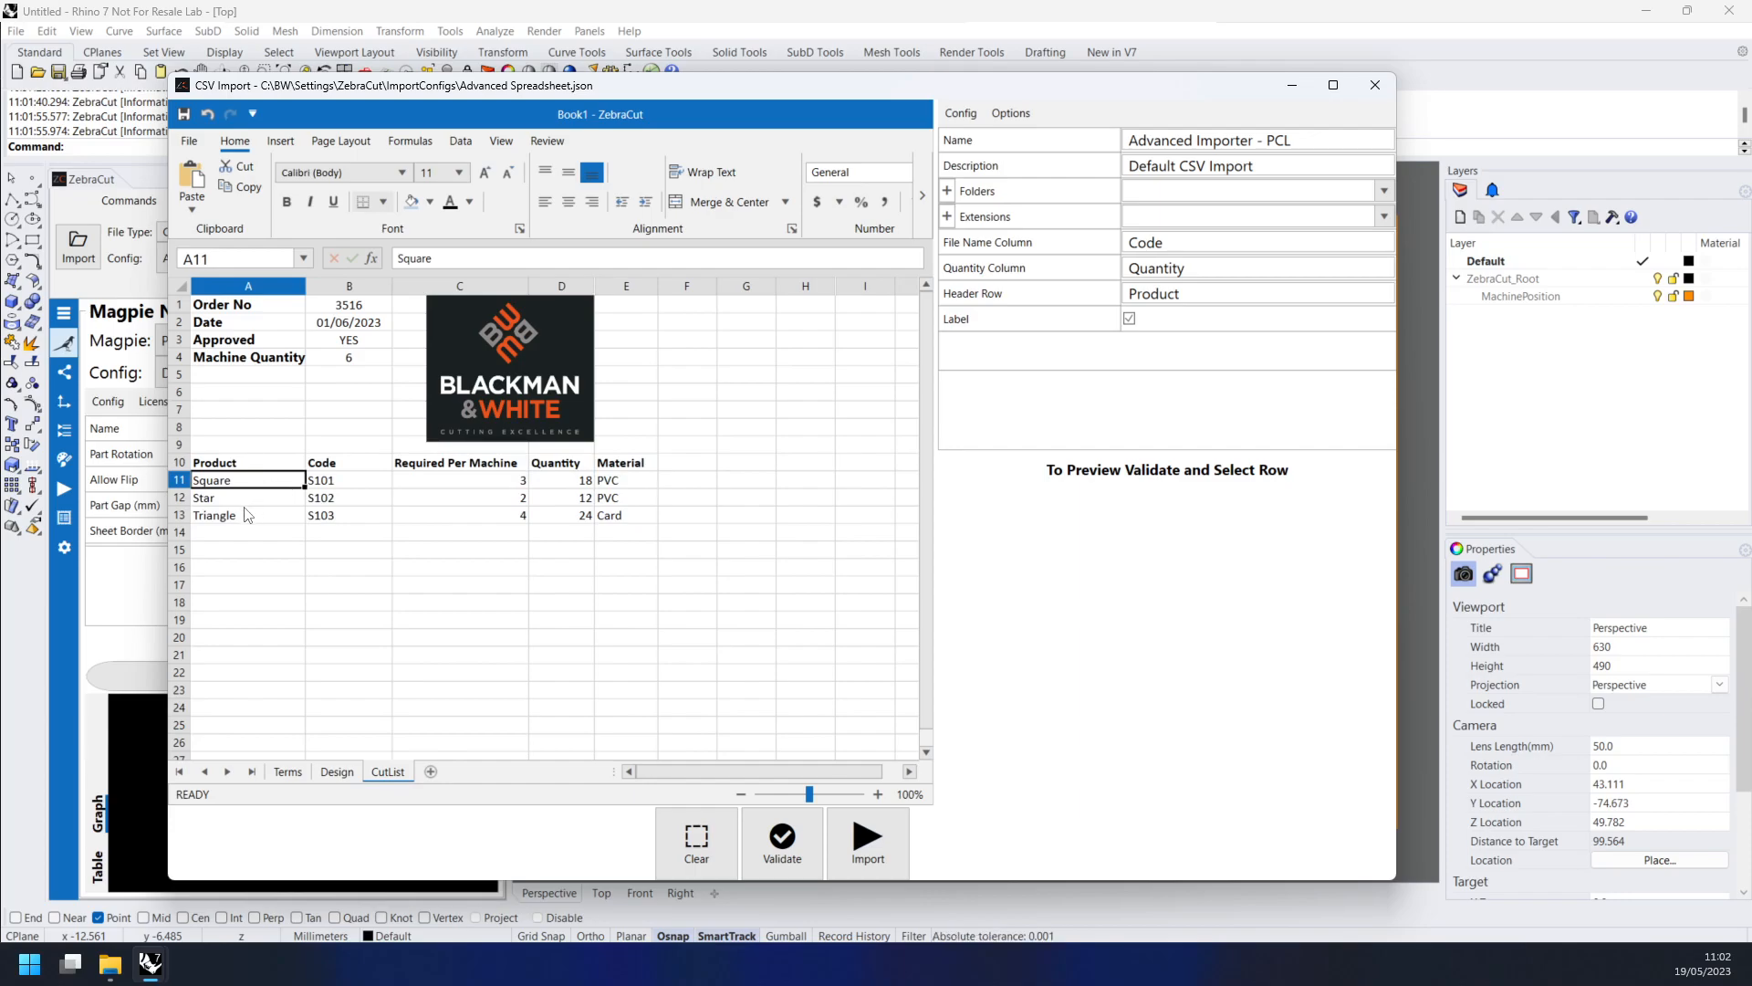
{"action": "left_click", "coordinate": [364, 484]}
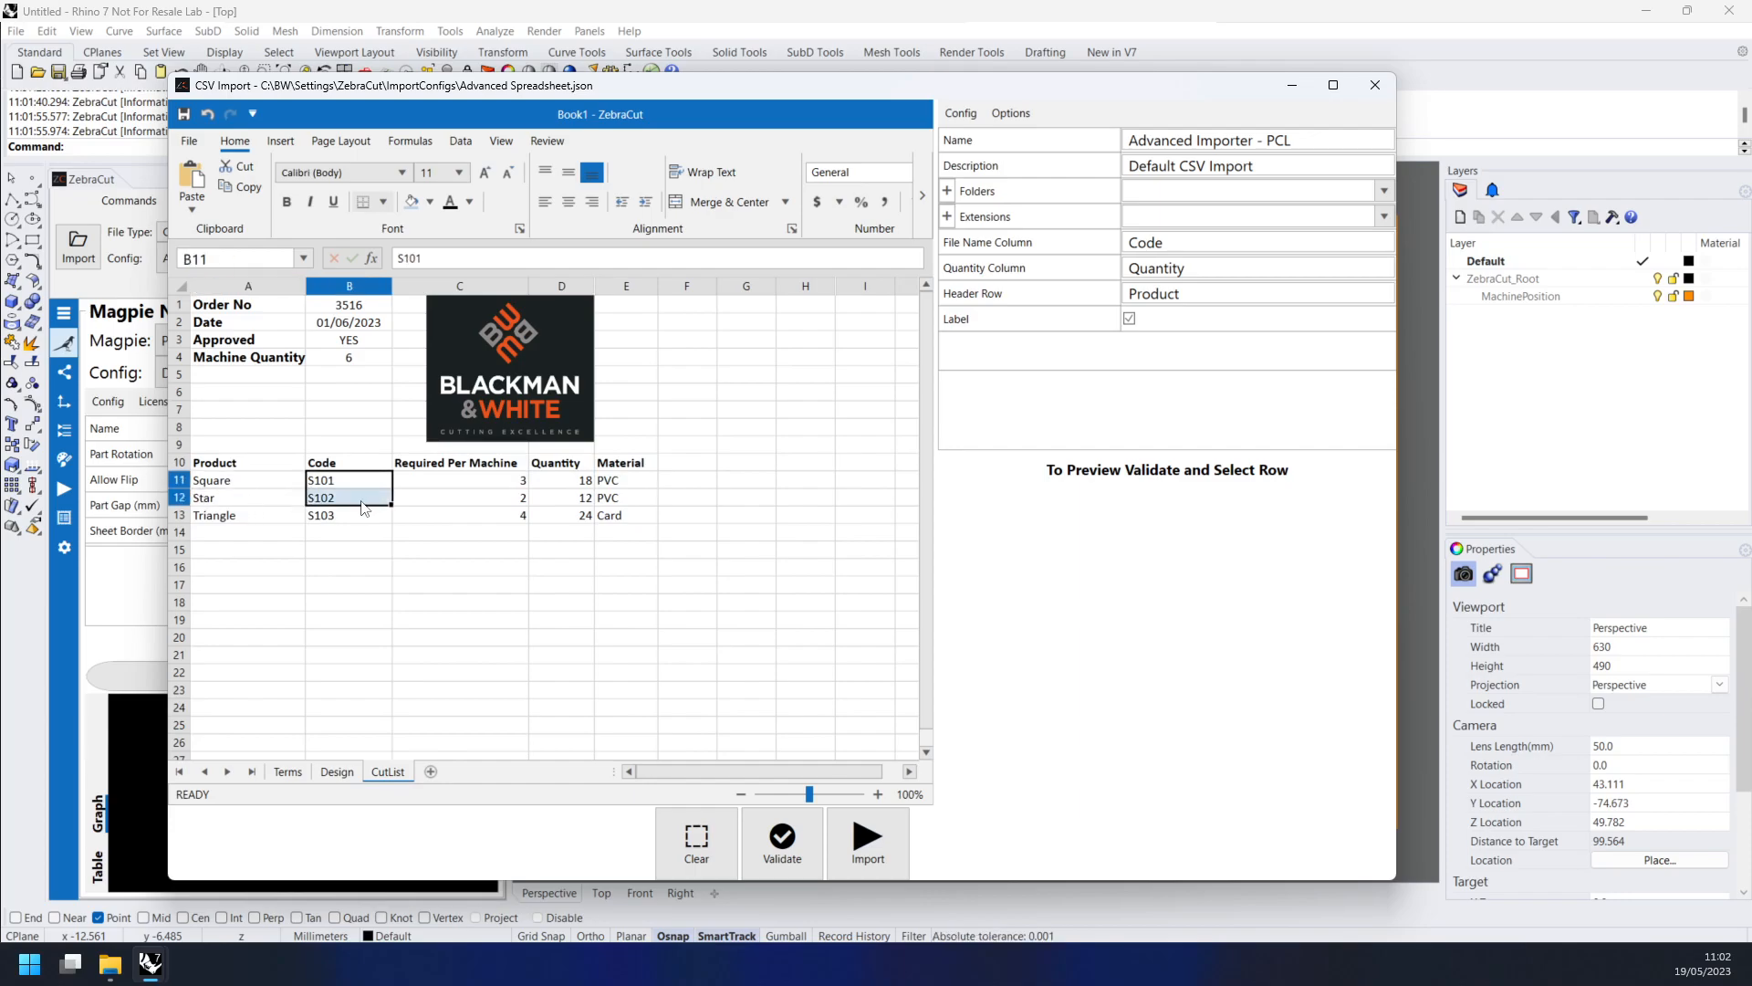
{"action": "left_click", "coordinate": [425, 489]}
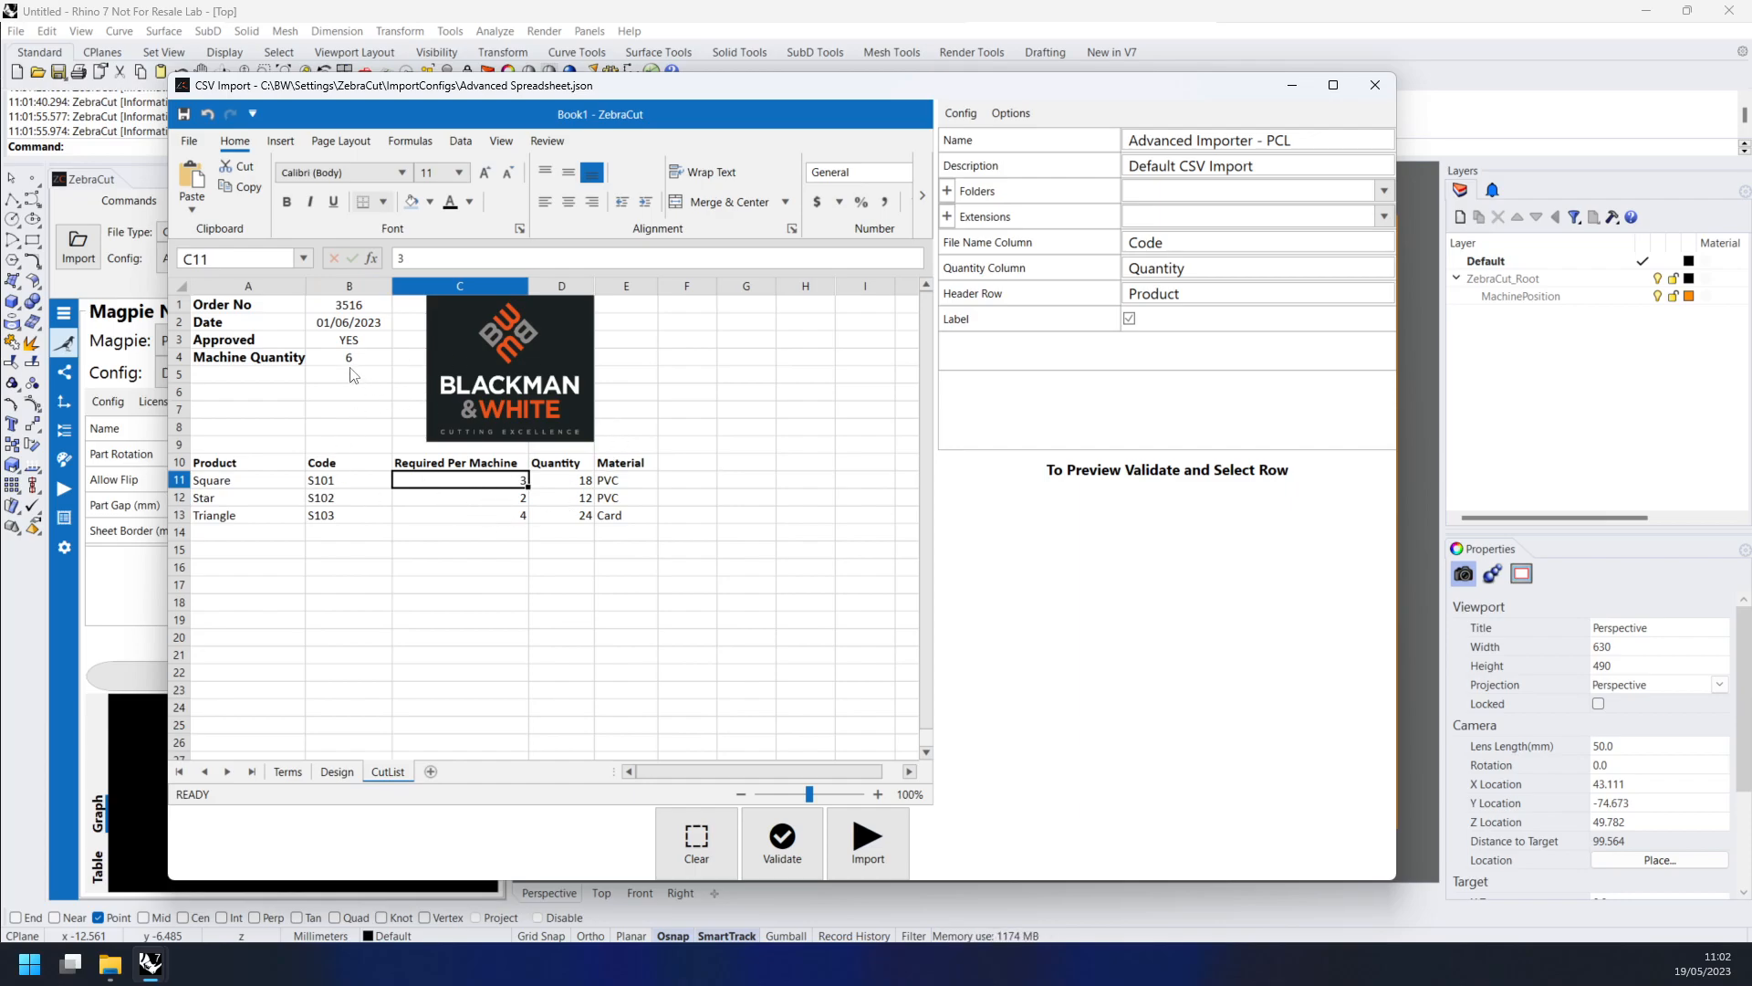
{"action": "left_click", "coordinate": [349, 360]}
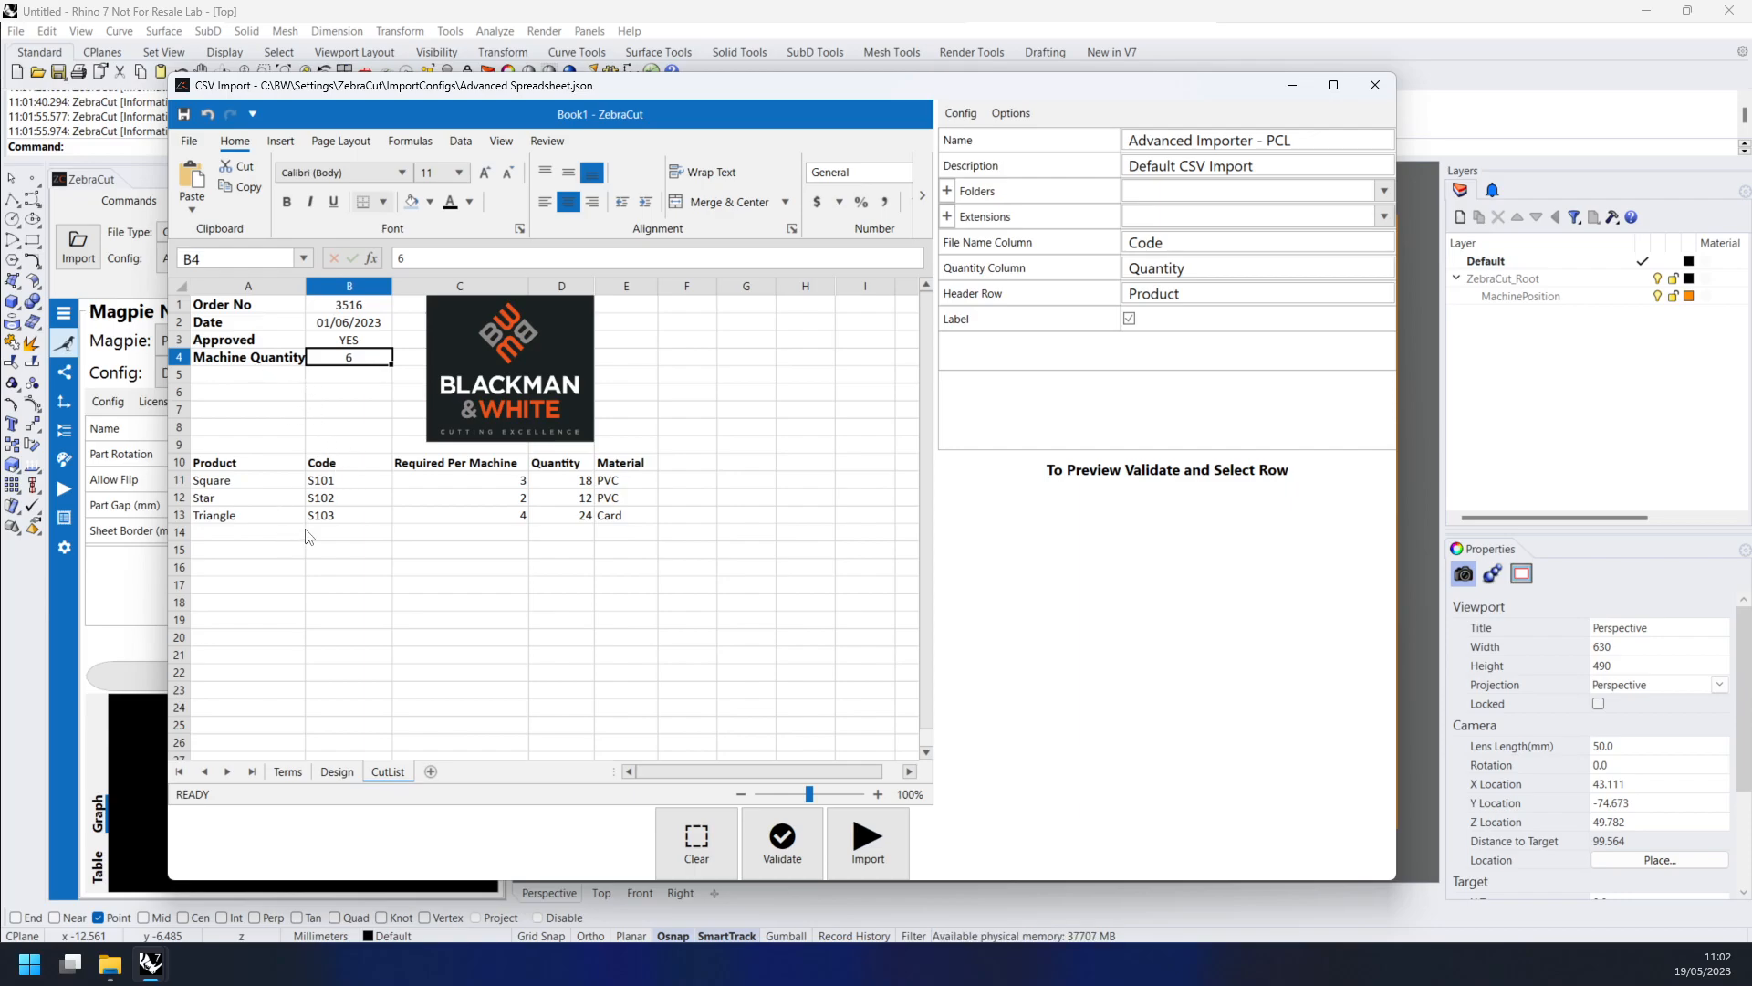
- Inspect the Quantity formula in D11 and the Material entries of the cut list table
{"action": "left_click", "coordinate": [563, 482]}
{"action": "left_click", "coordinate": [455, 259]}
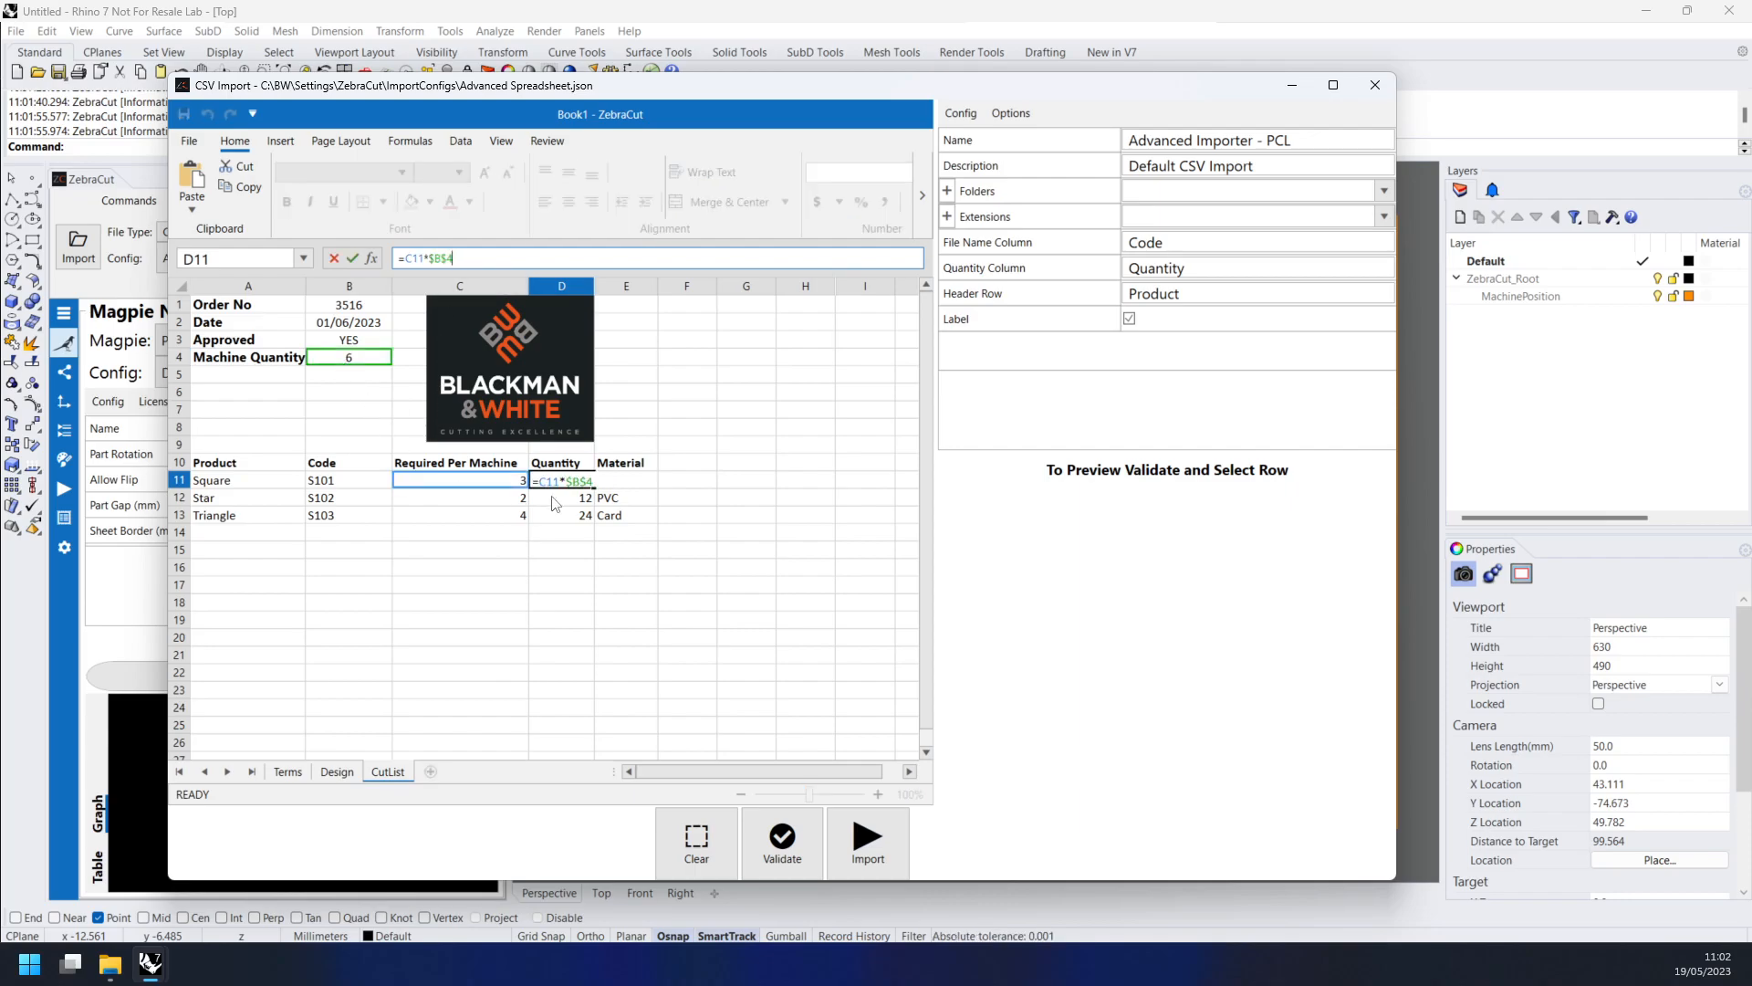
{"action": "left_click", "coordinate": [551, 497]}
{"action": "left_click", "coordinate": [578, 480]}
{"action": "left_click", "coordinate": [579, 491]}
{"action": "left_click", "coordinate": [582, 485]}
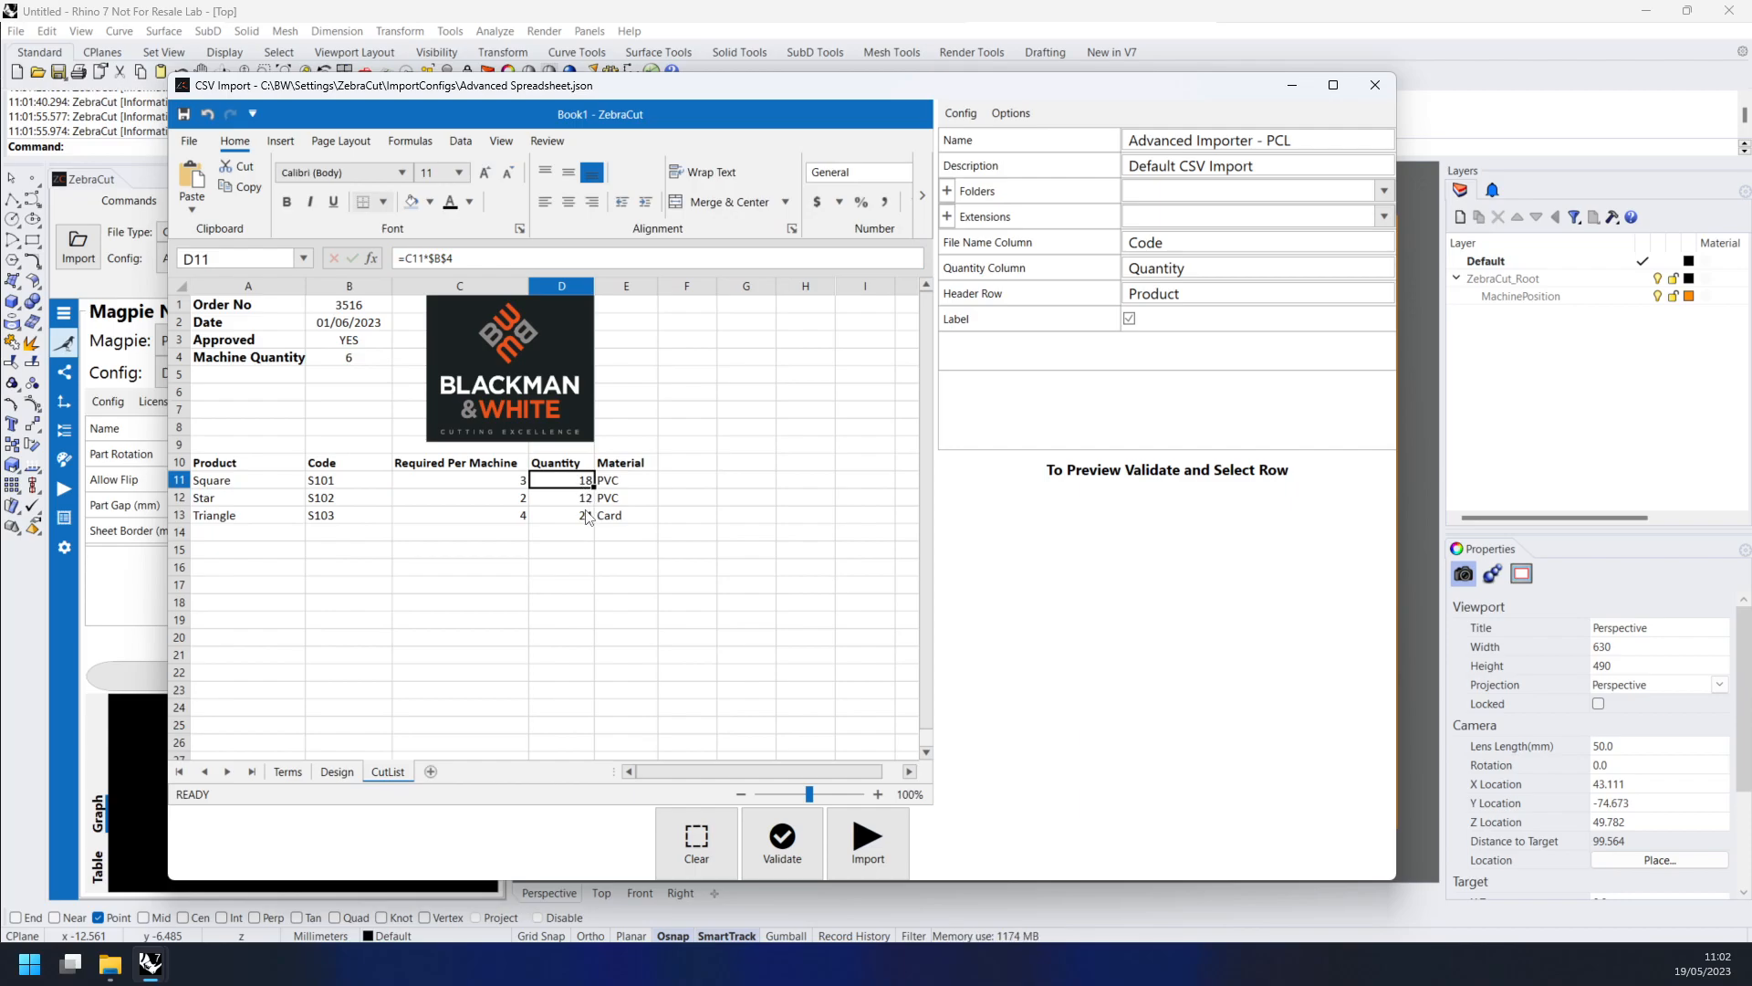
{"action": "left_click", "coordinate": [628, 485]}
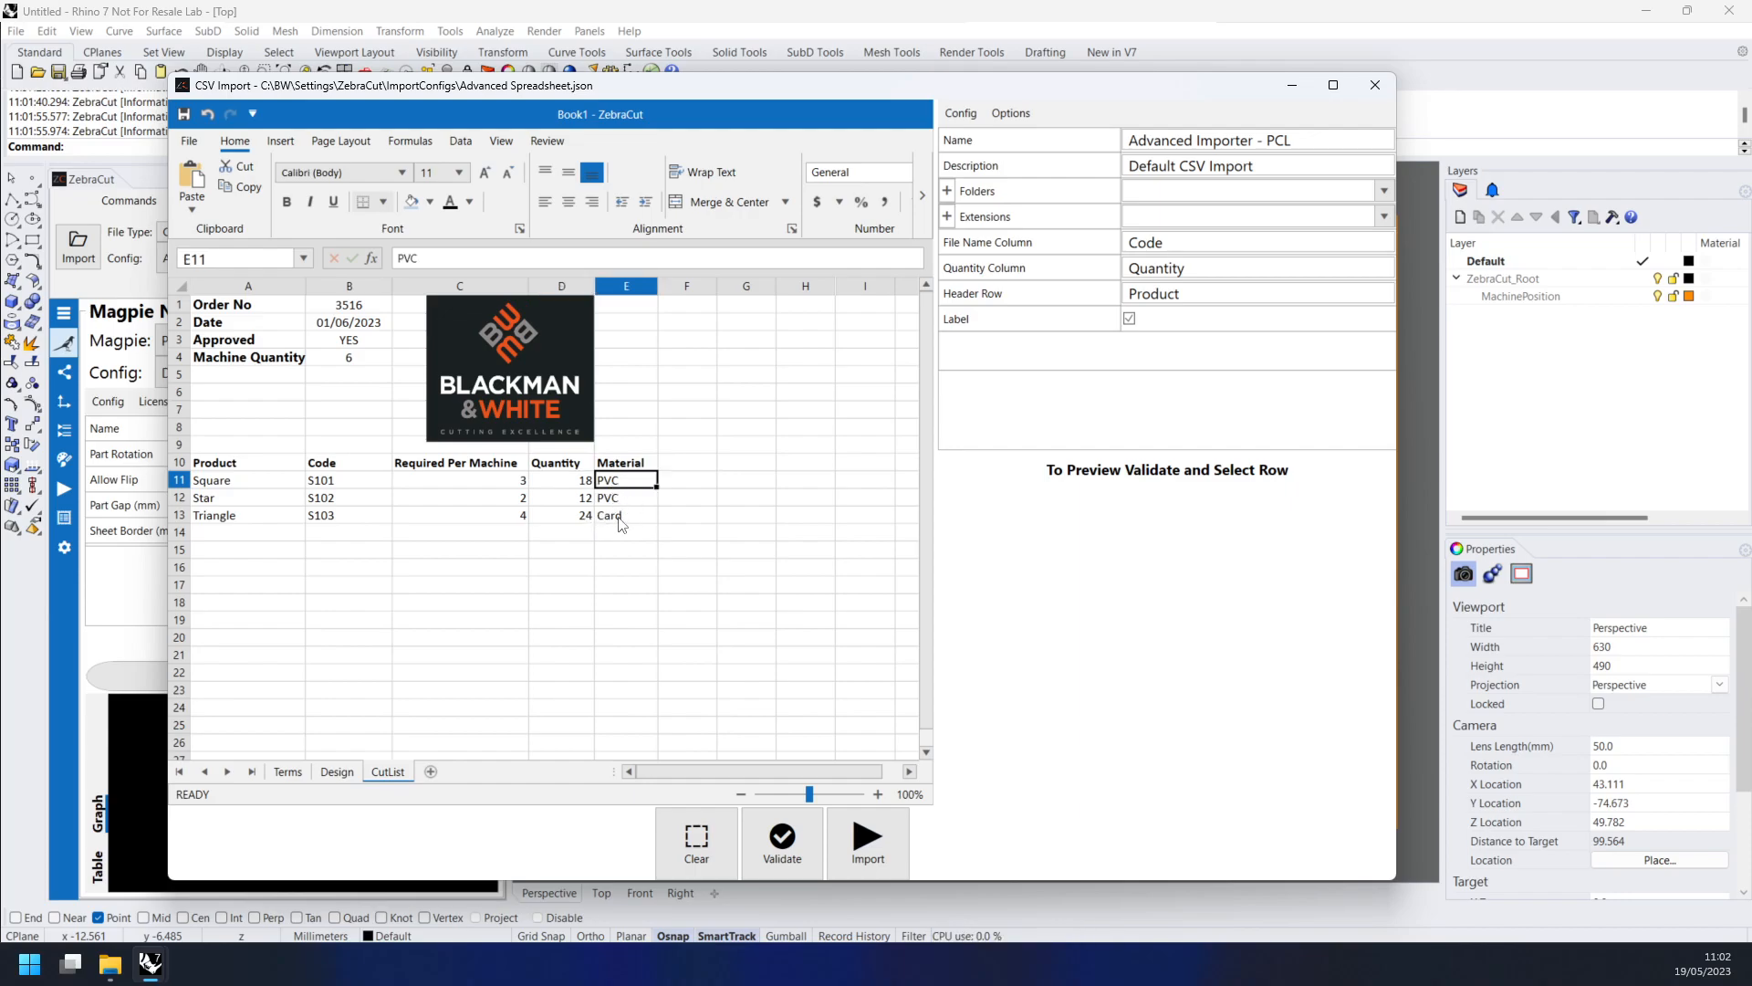
{"action": "left_click", "coordinate": [619, 520]}
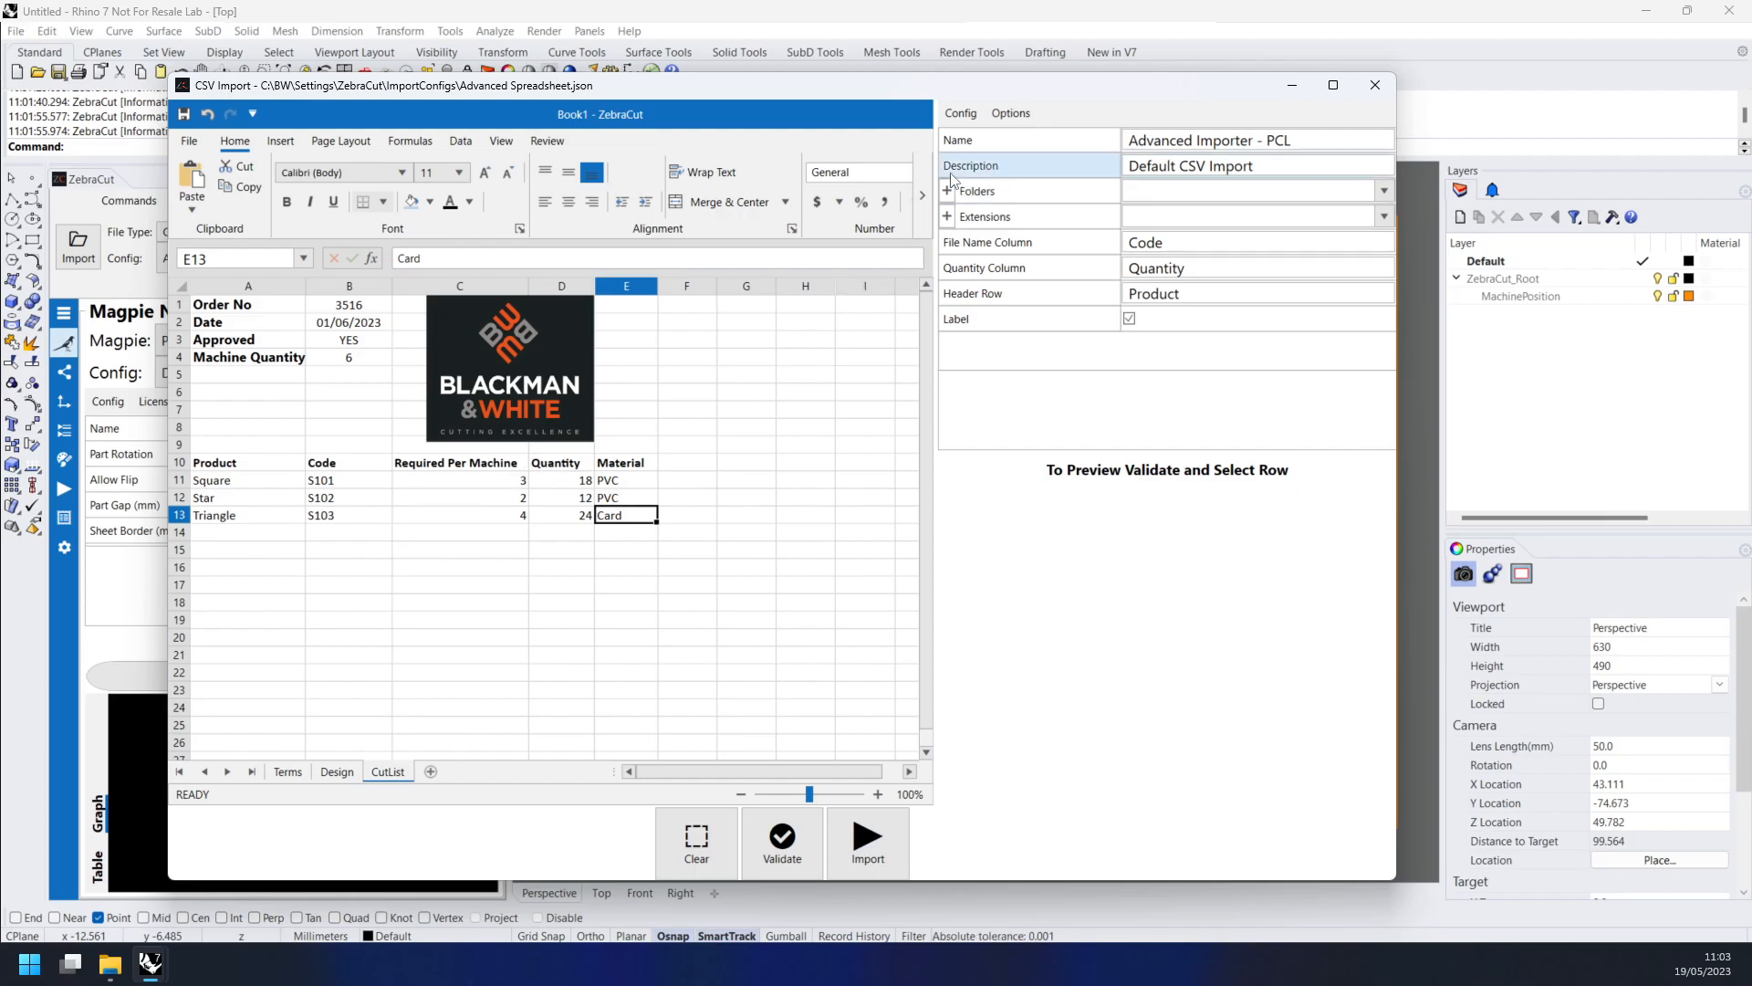
- Create a new import configuration and name it Advanced Importer
{"action": "left_click", "coordinate": [964, 115]}
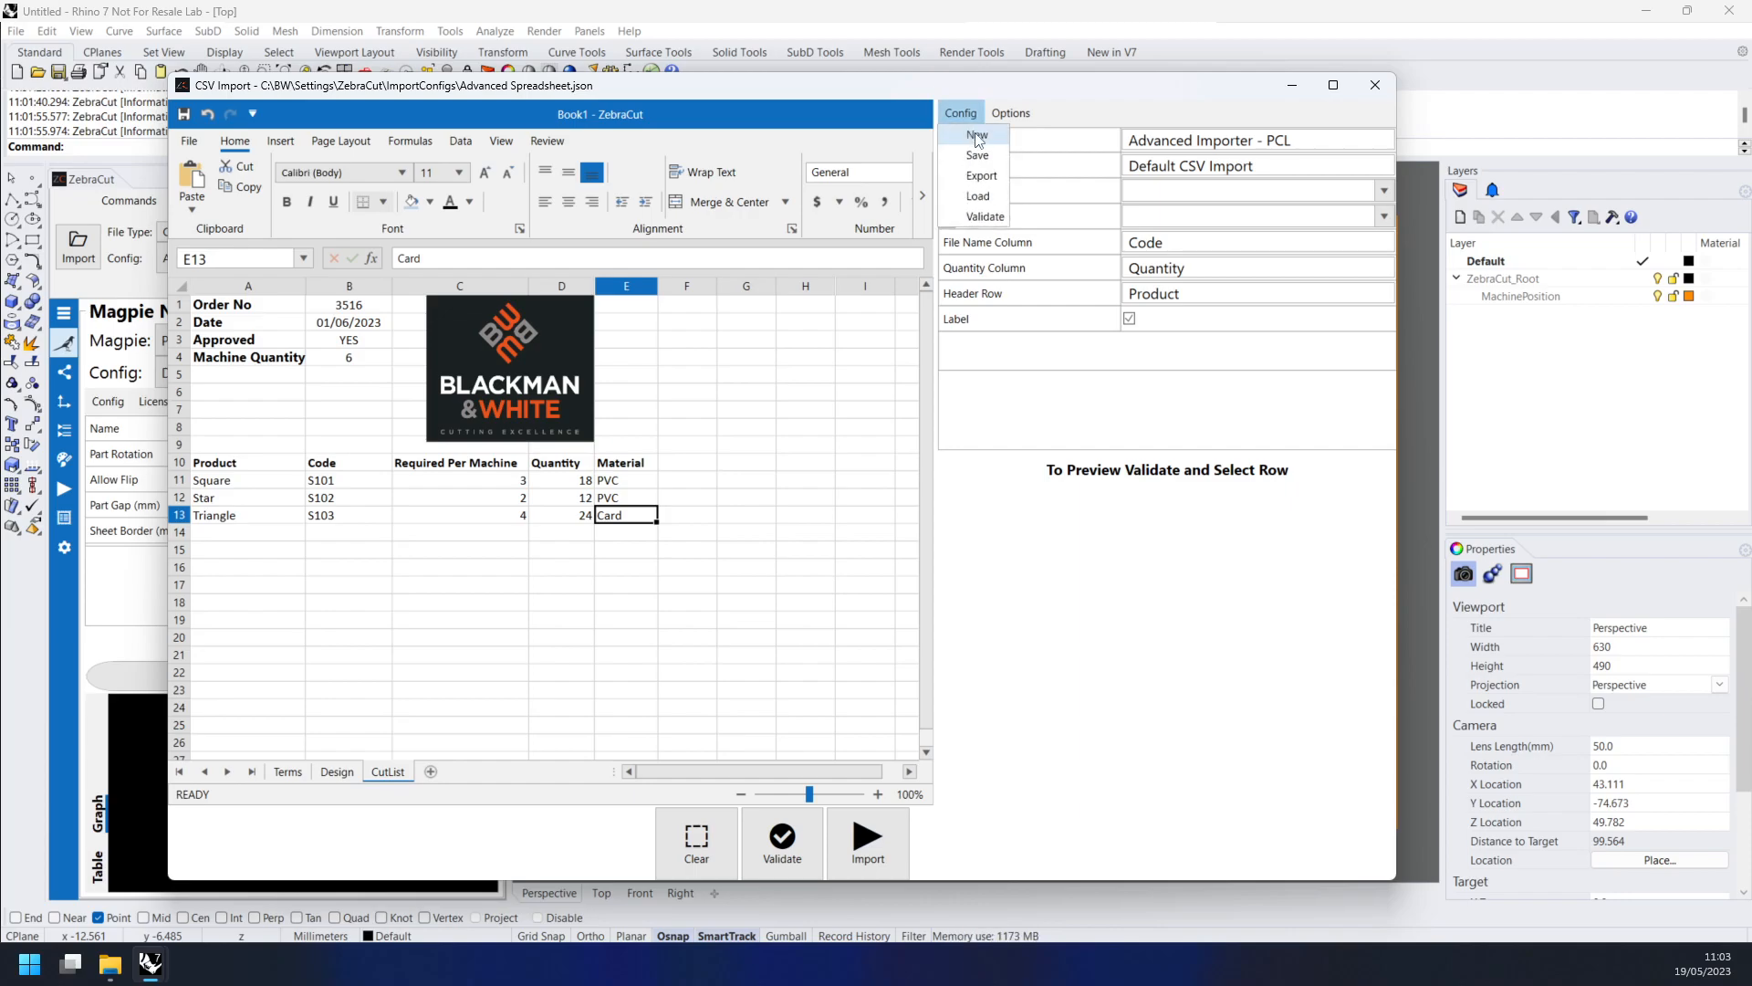
{"action": "left_click", "coordinate": [975, 139]}
{"action": "left_click", "coordinate": [1022, 137]}
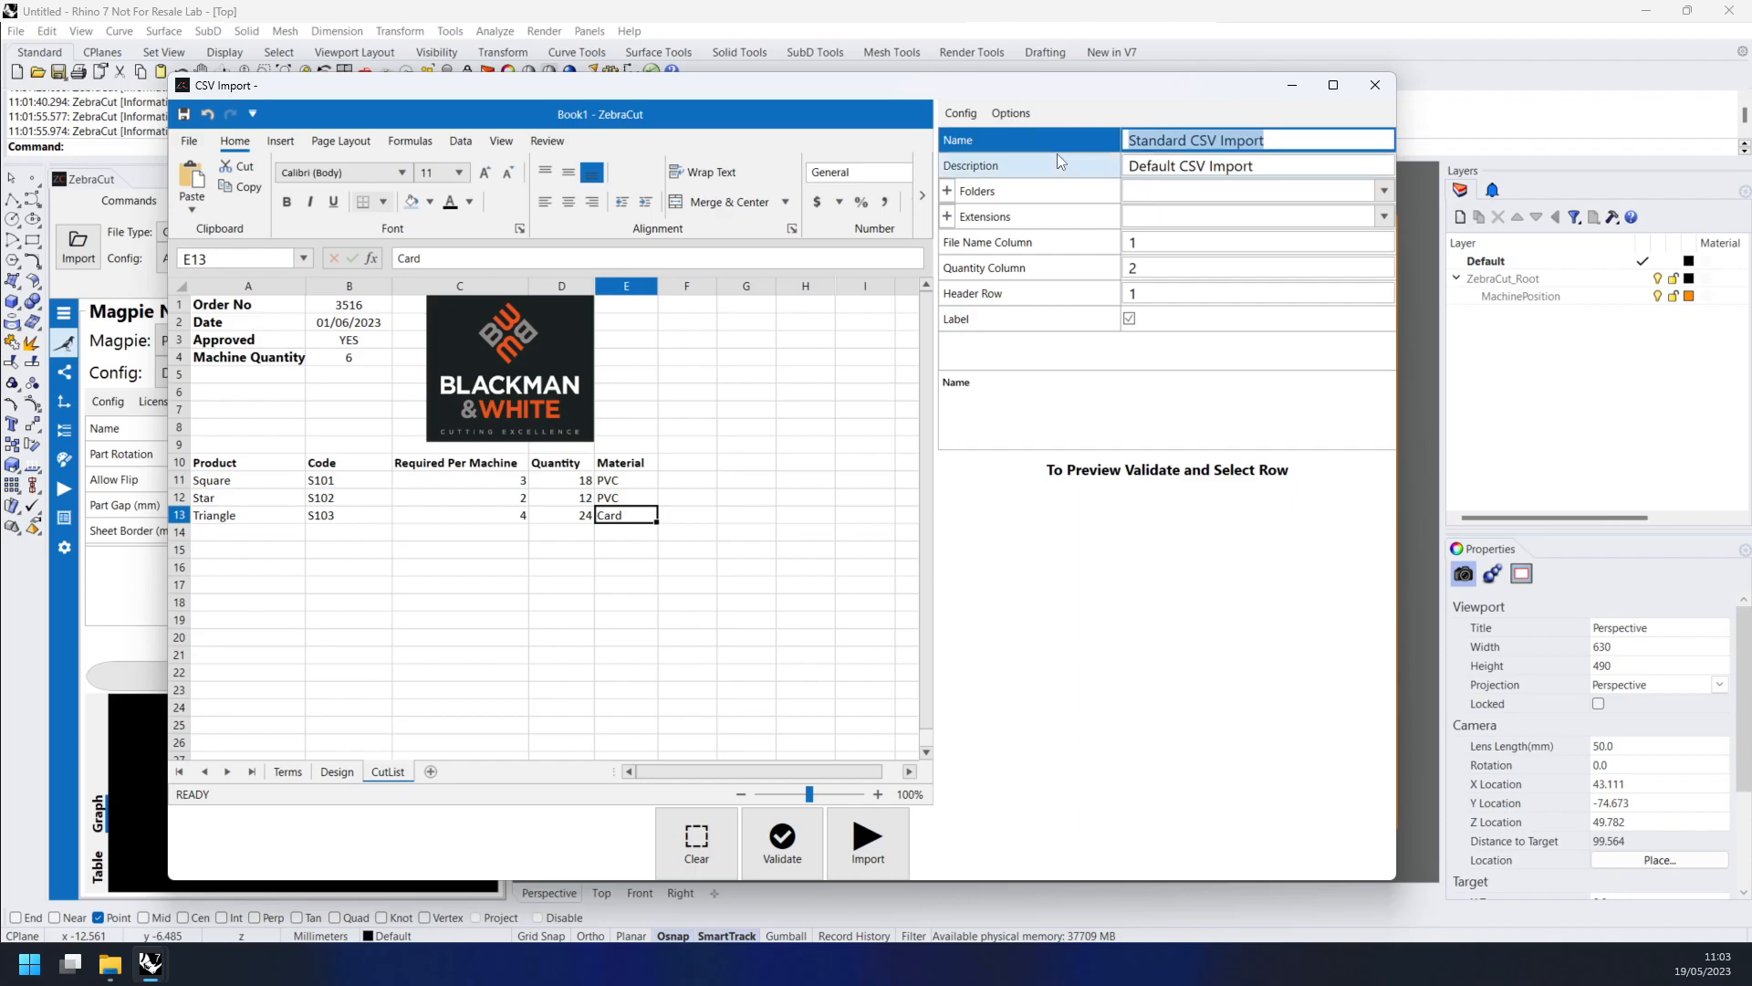
{"action": "type", "text": "Advanced Importer"}
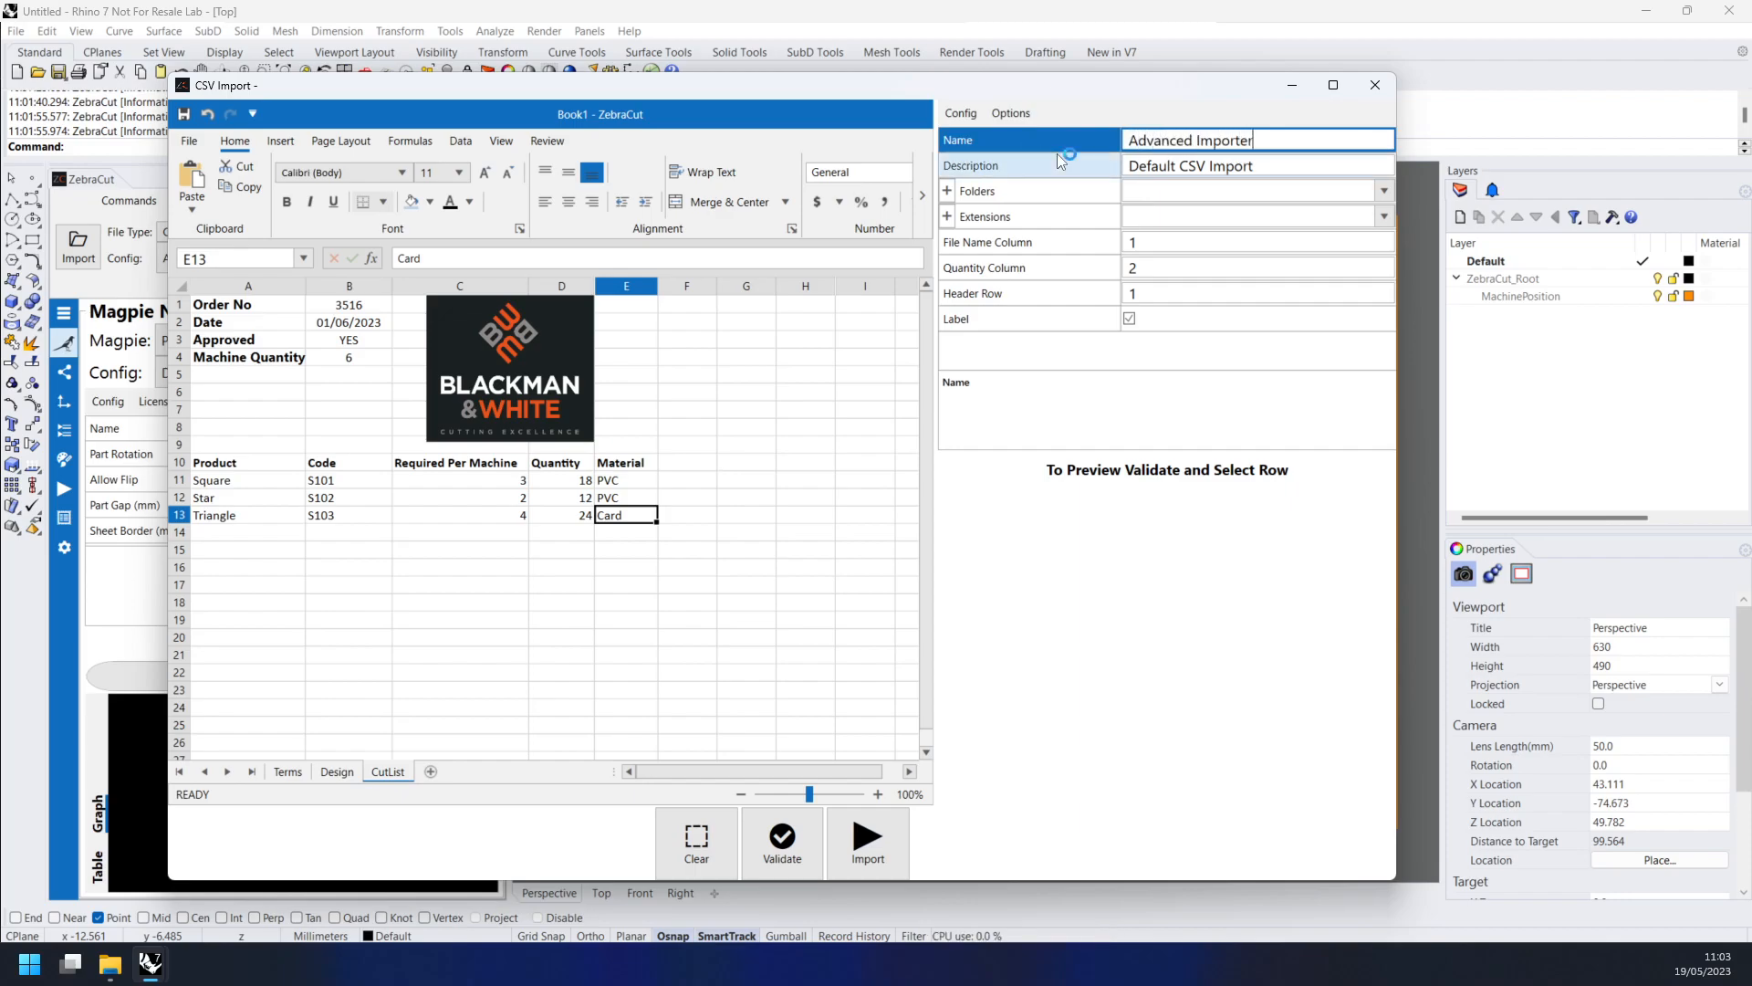
{"action": "left_click", "coordinate": [1058, 159]}
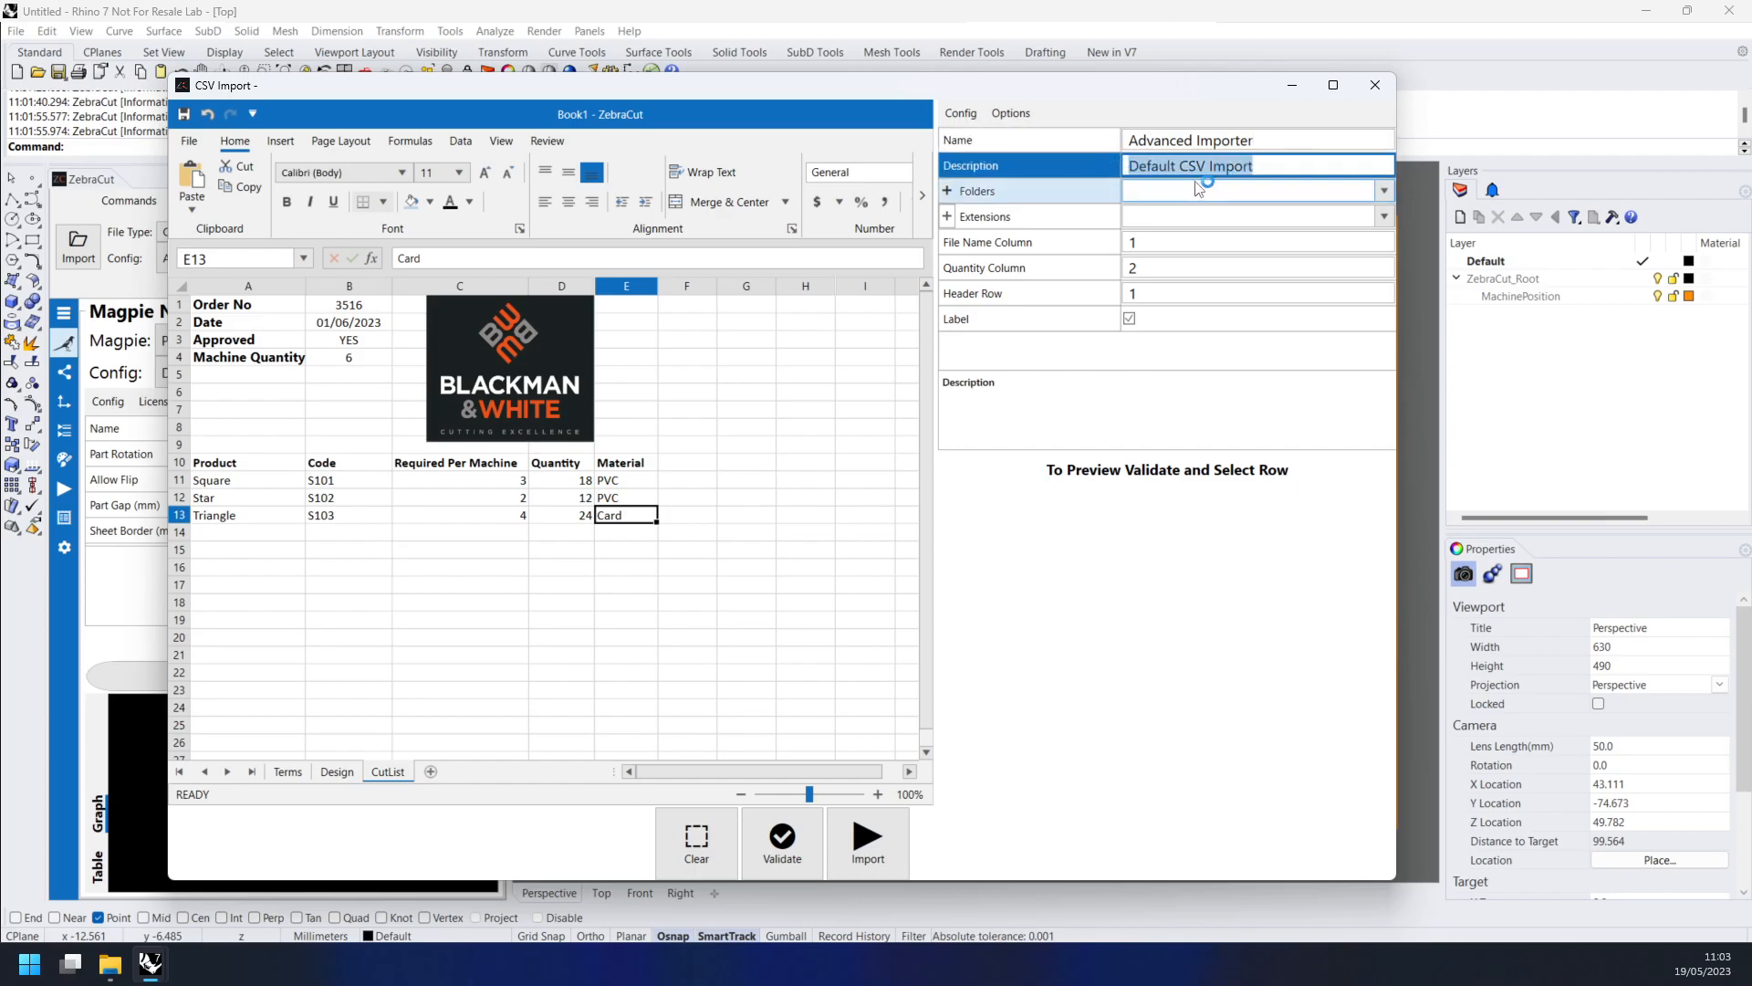
- Switch the configuration to the Advanced options and set its Worksheet Name to CutList
{"action": "left_click", "coordinate": [1014, 116]}
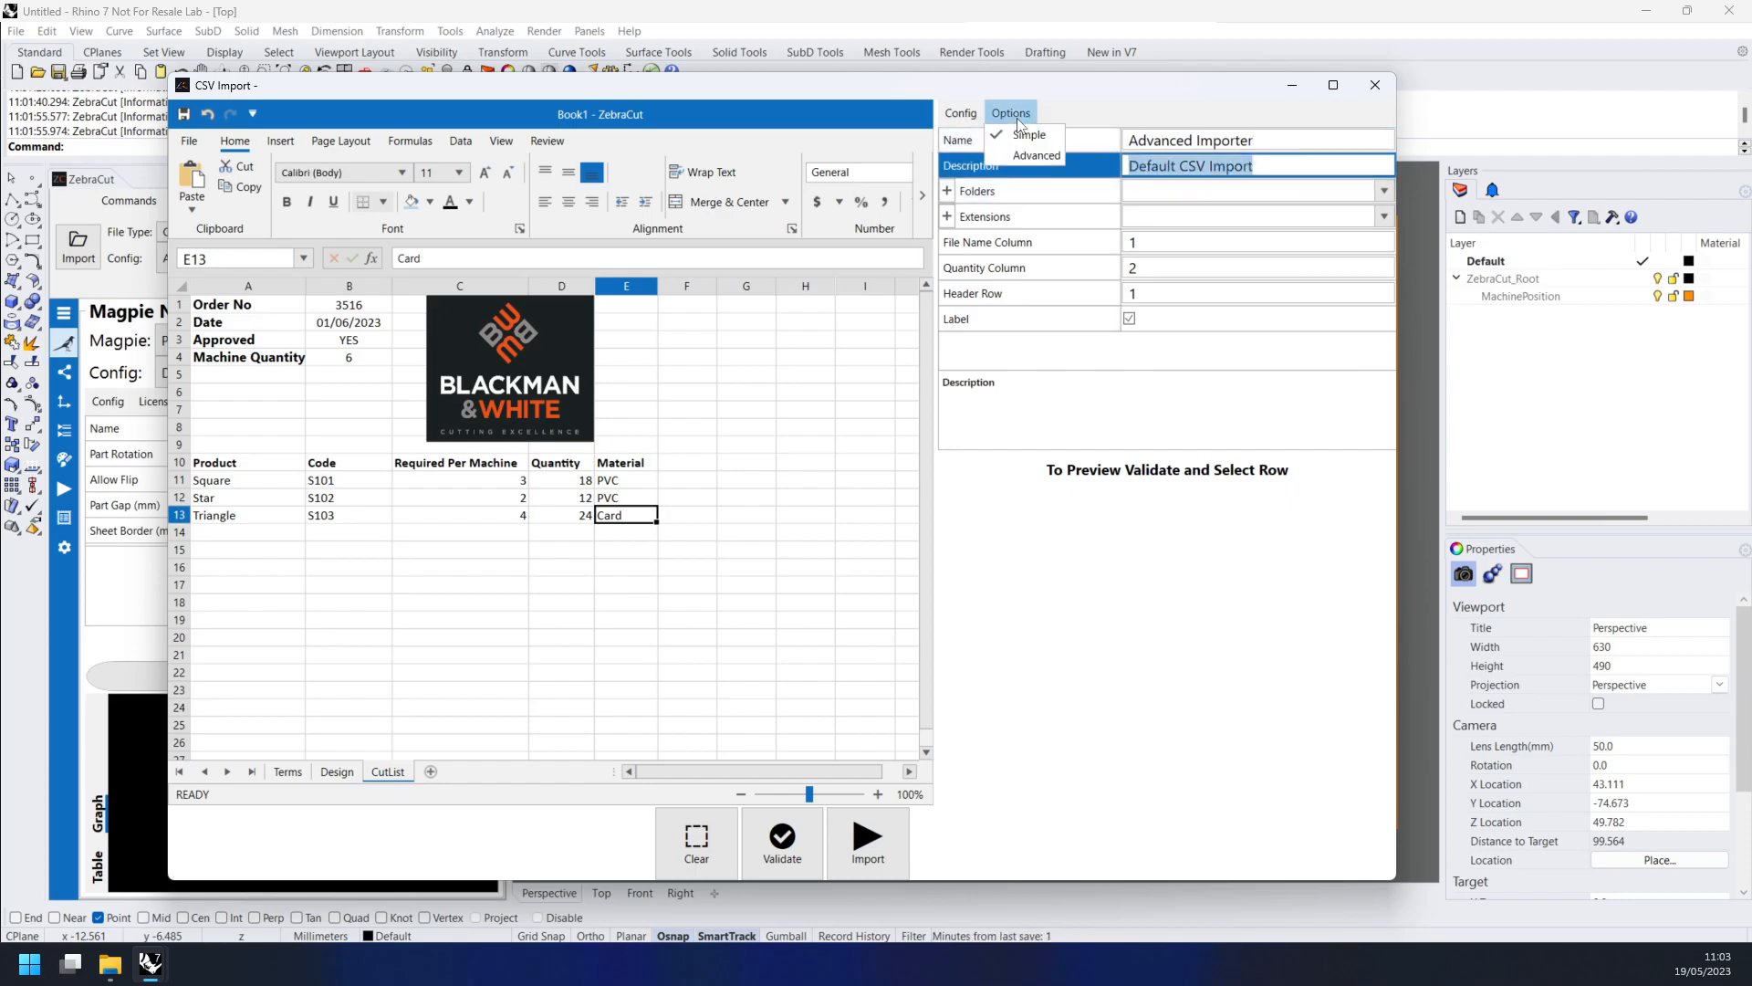
{"action": "left_click", "coordinate": [1041, 157]}
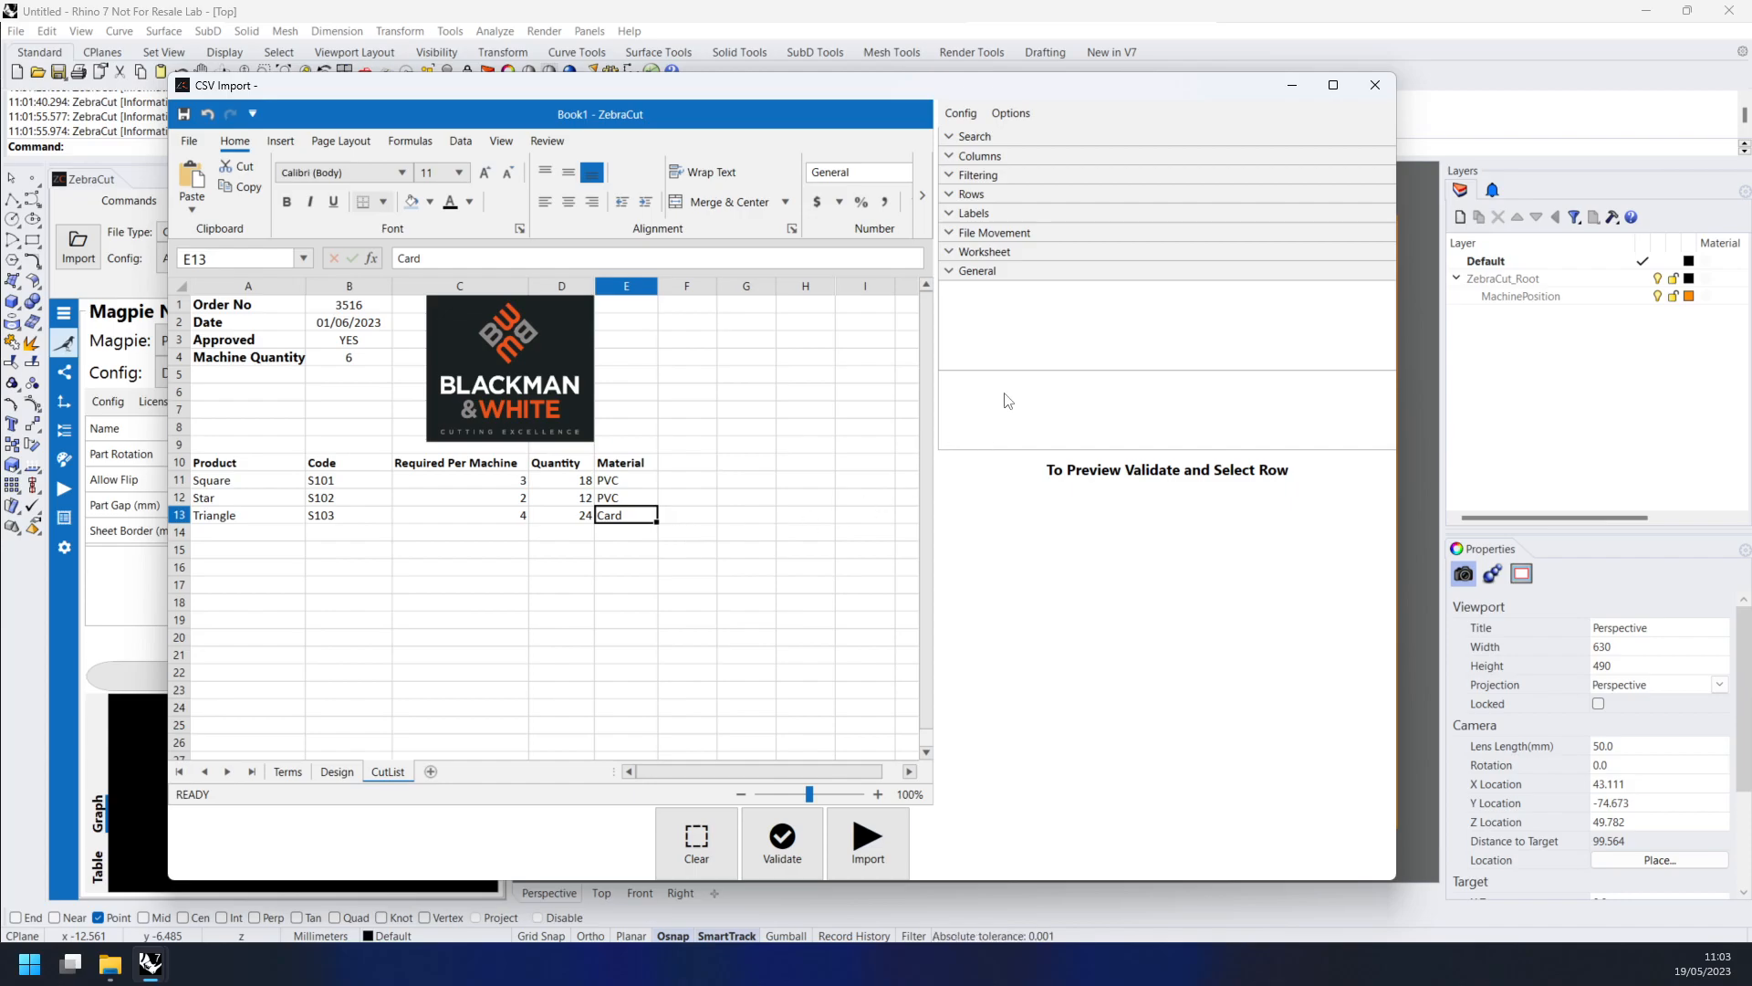
{"action": "left_click", "coordinate": [949, 259]}
{"action": "left_click", "coordinate": [1173, 275]}
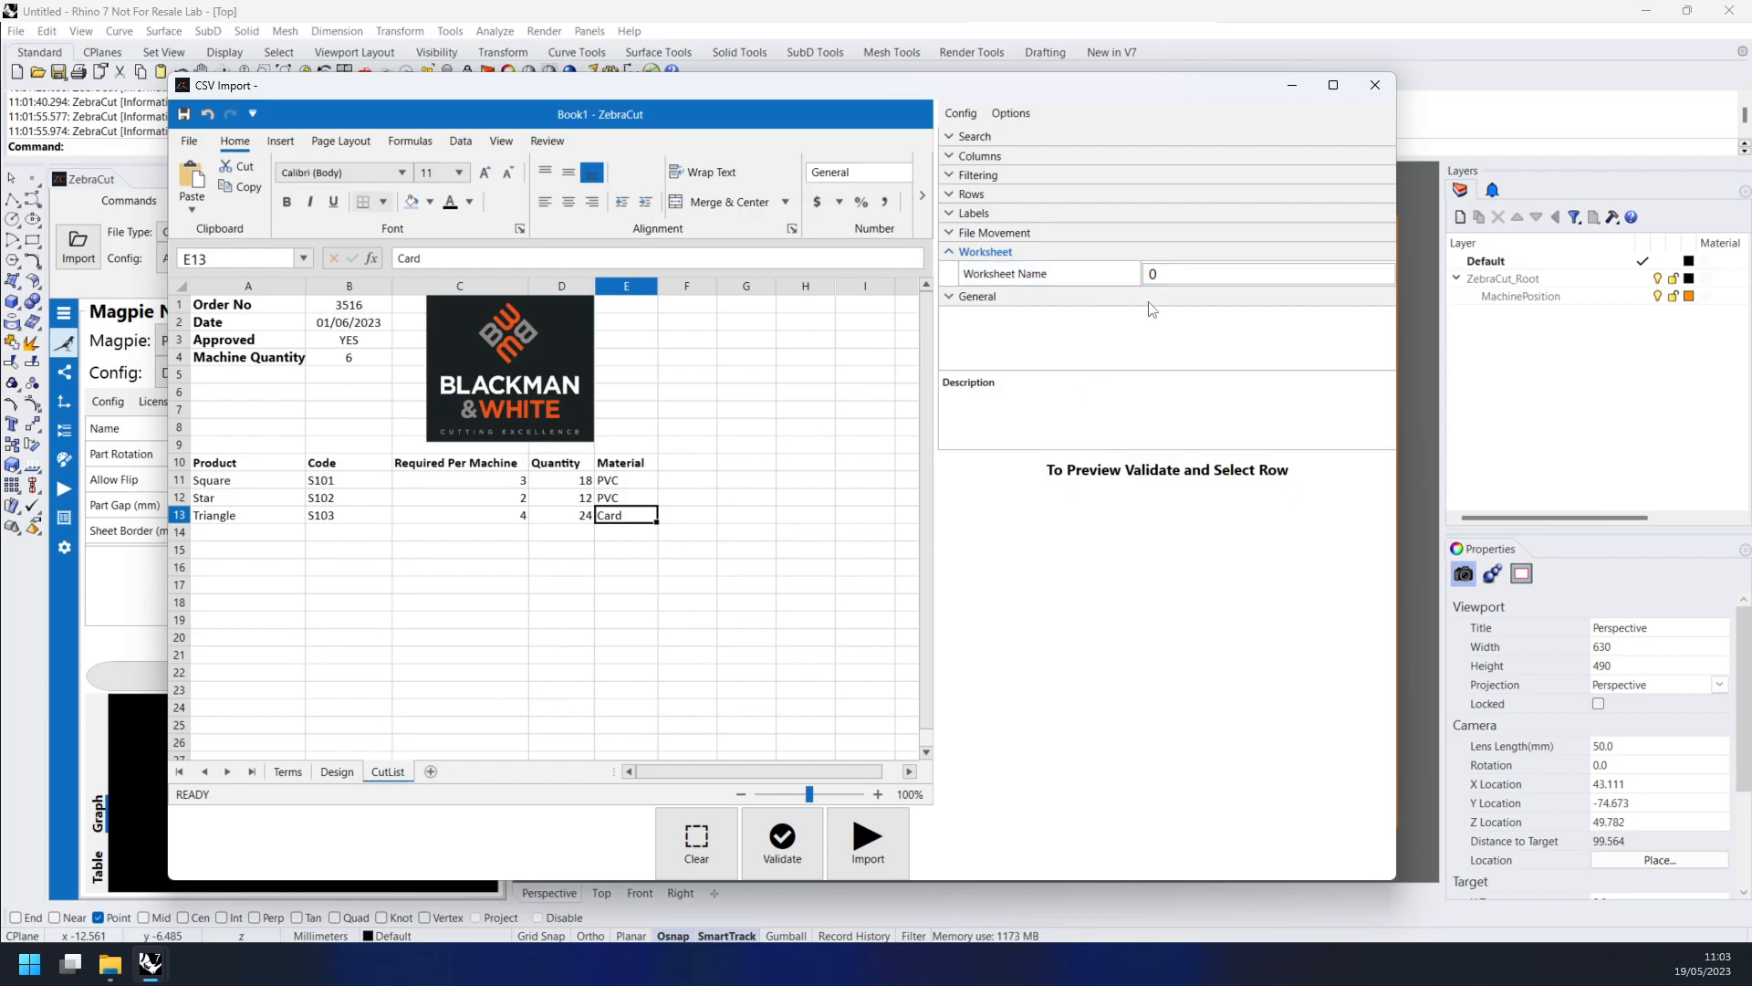
{"action": "left_click", "coordinate": [1103, 274]}
{"action": "type", "text": "CutList"}
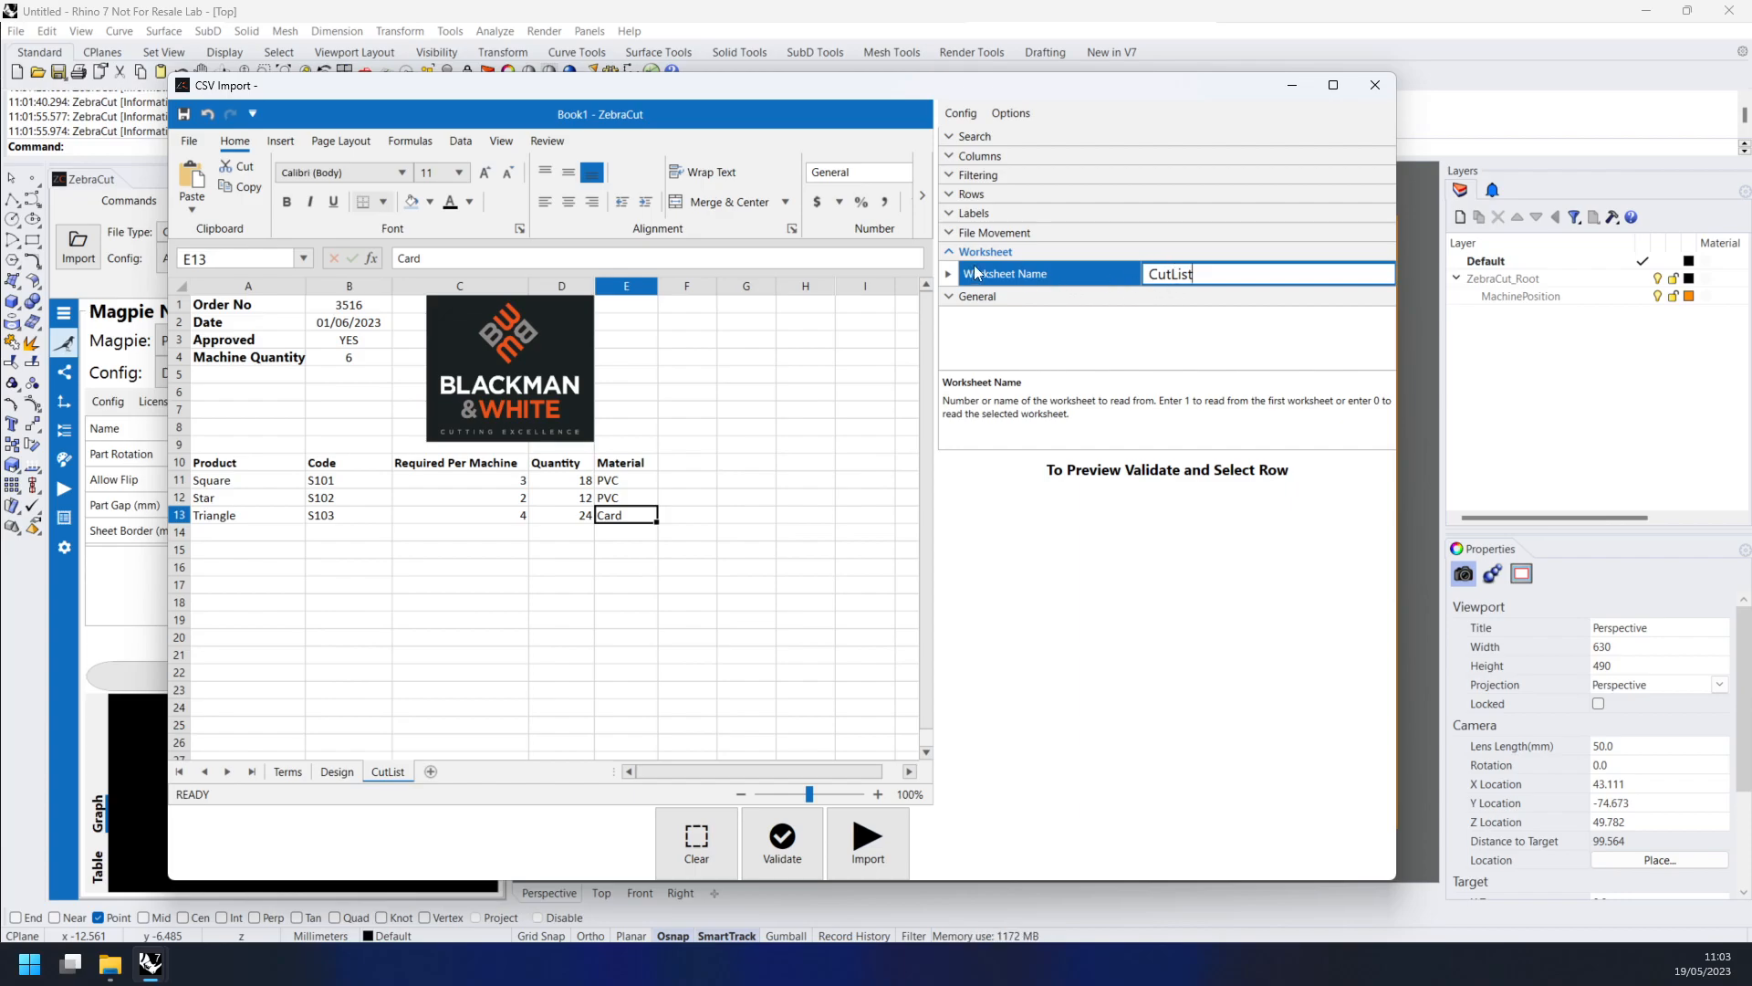
{"action": "left_click", "coordinate": [950, 255]}
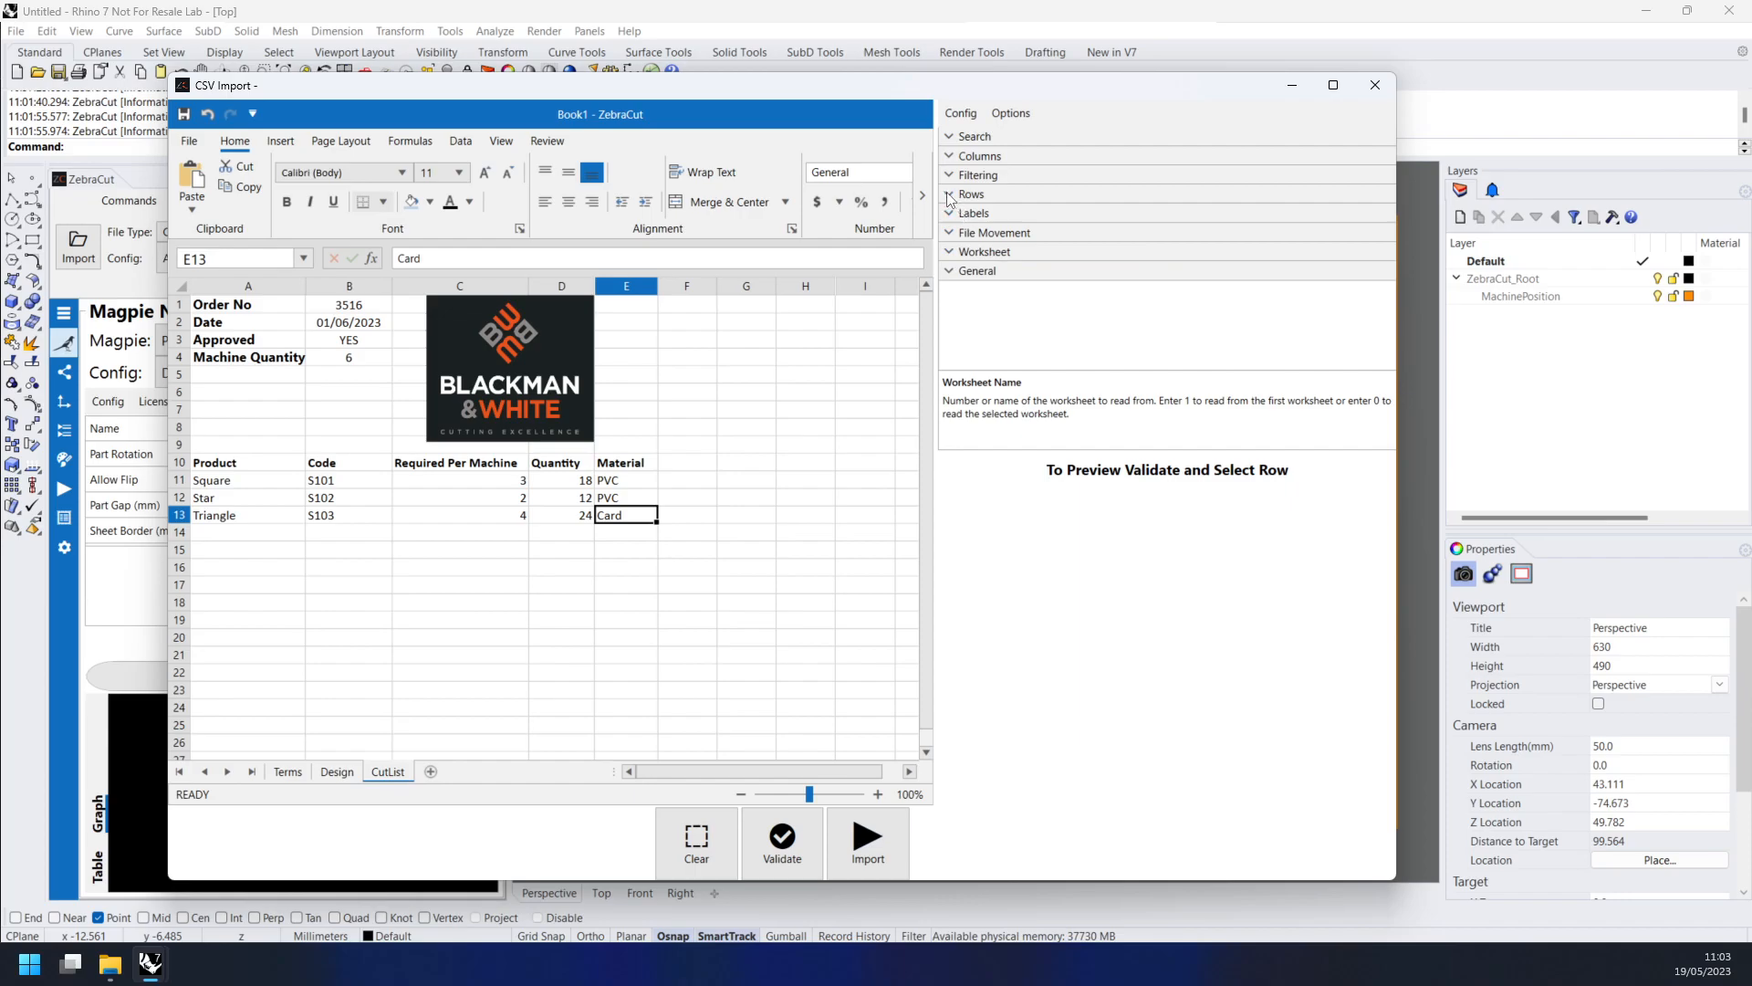
- Set the Header Row to 10, the row holding the cut list table's column headings
{"action": "left_click", "coordinate": [950, 199]}
{"action": "left_click", "coordinate": [1169, 216]}
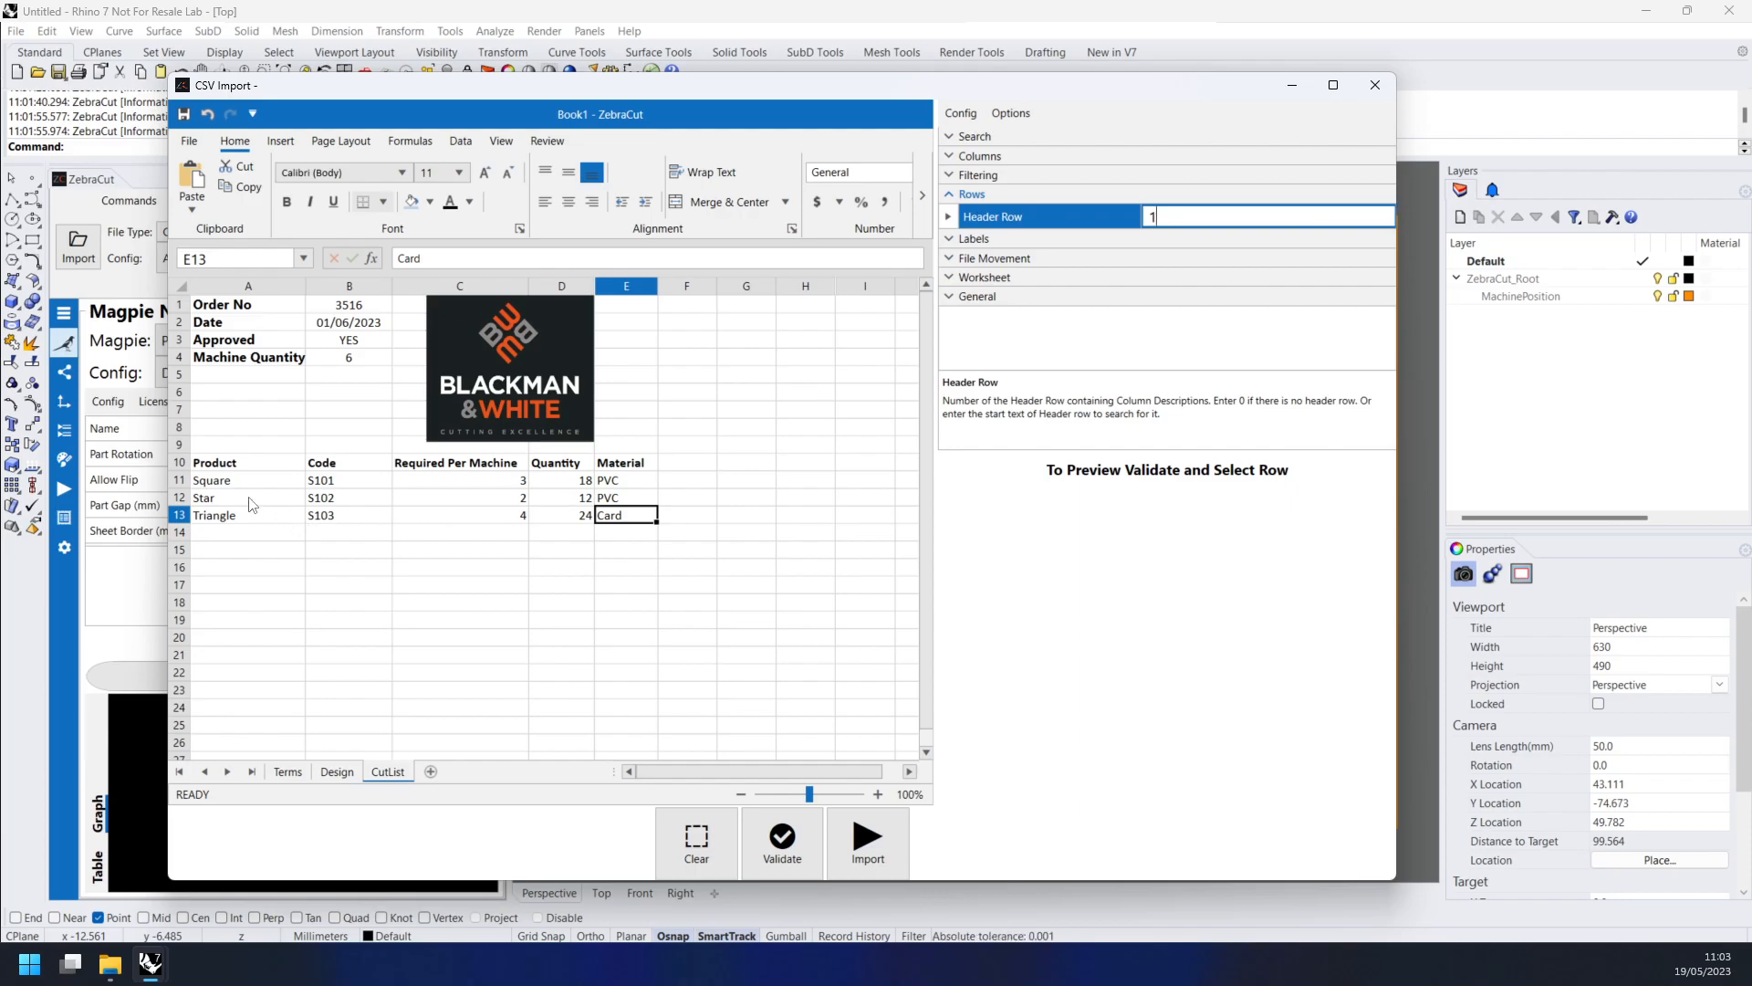
{"action": "left_click", "coordinate": [228, 466]}
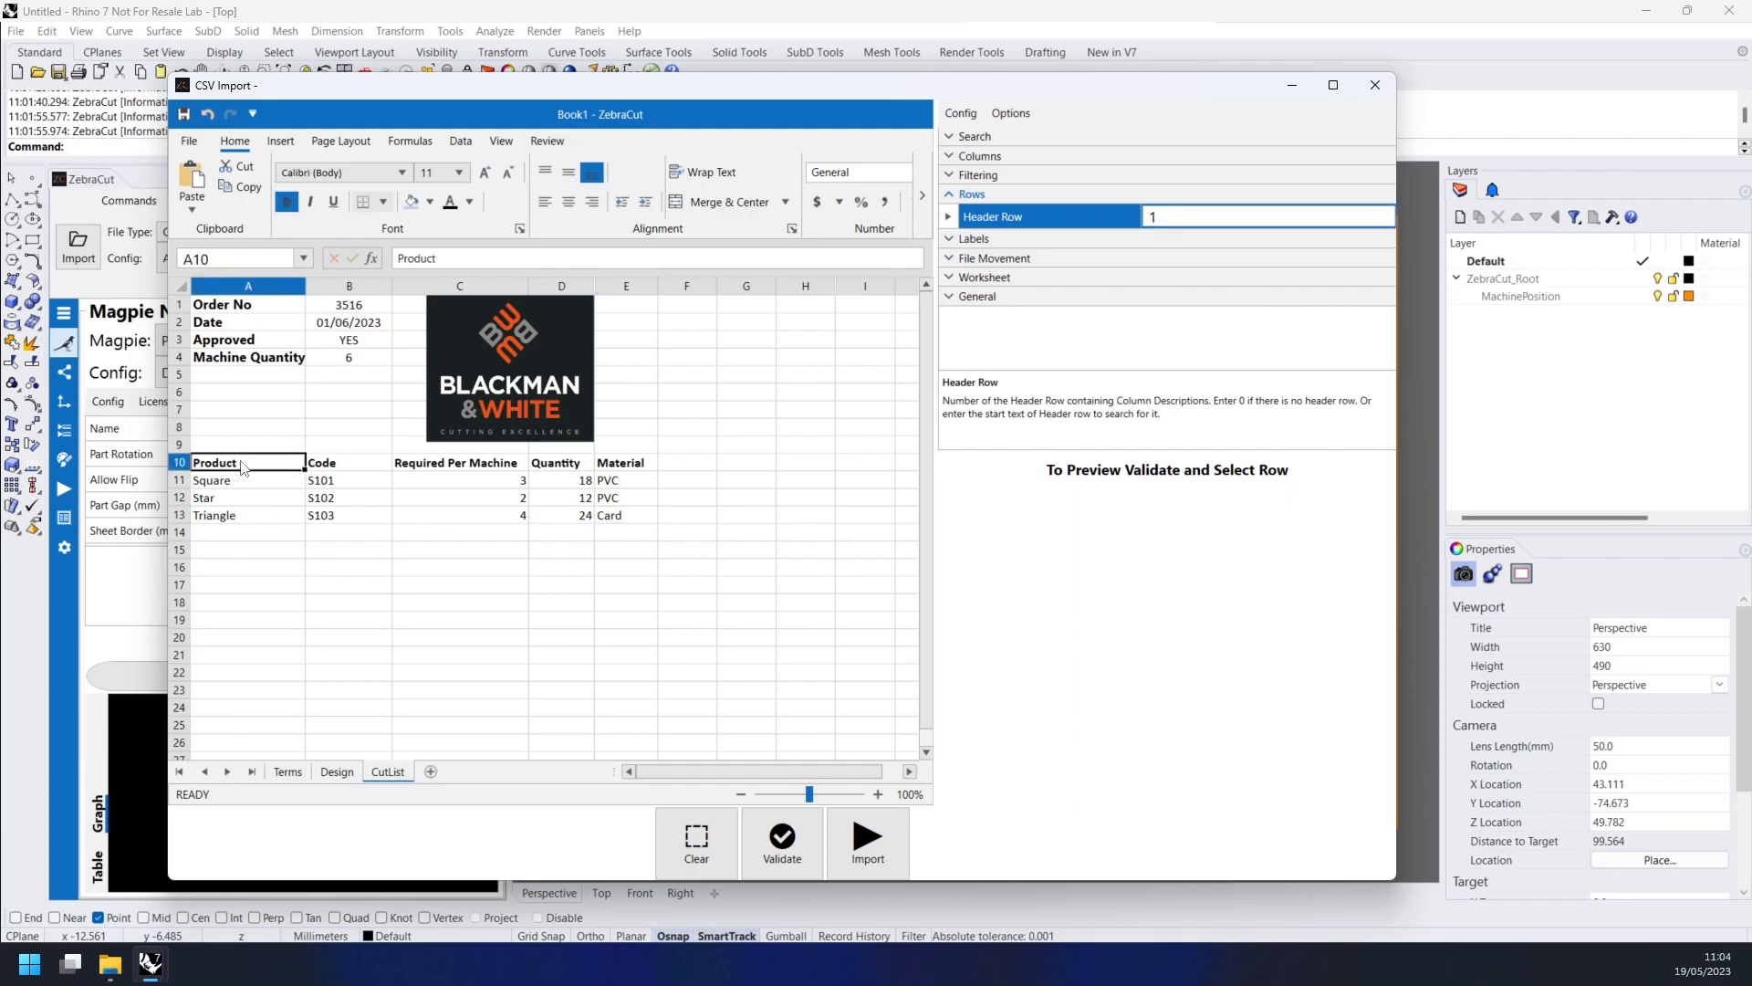
{"action": "left_click", "coordinate": [643, 466], "text": "shift"}
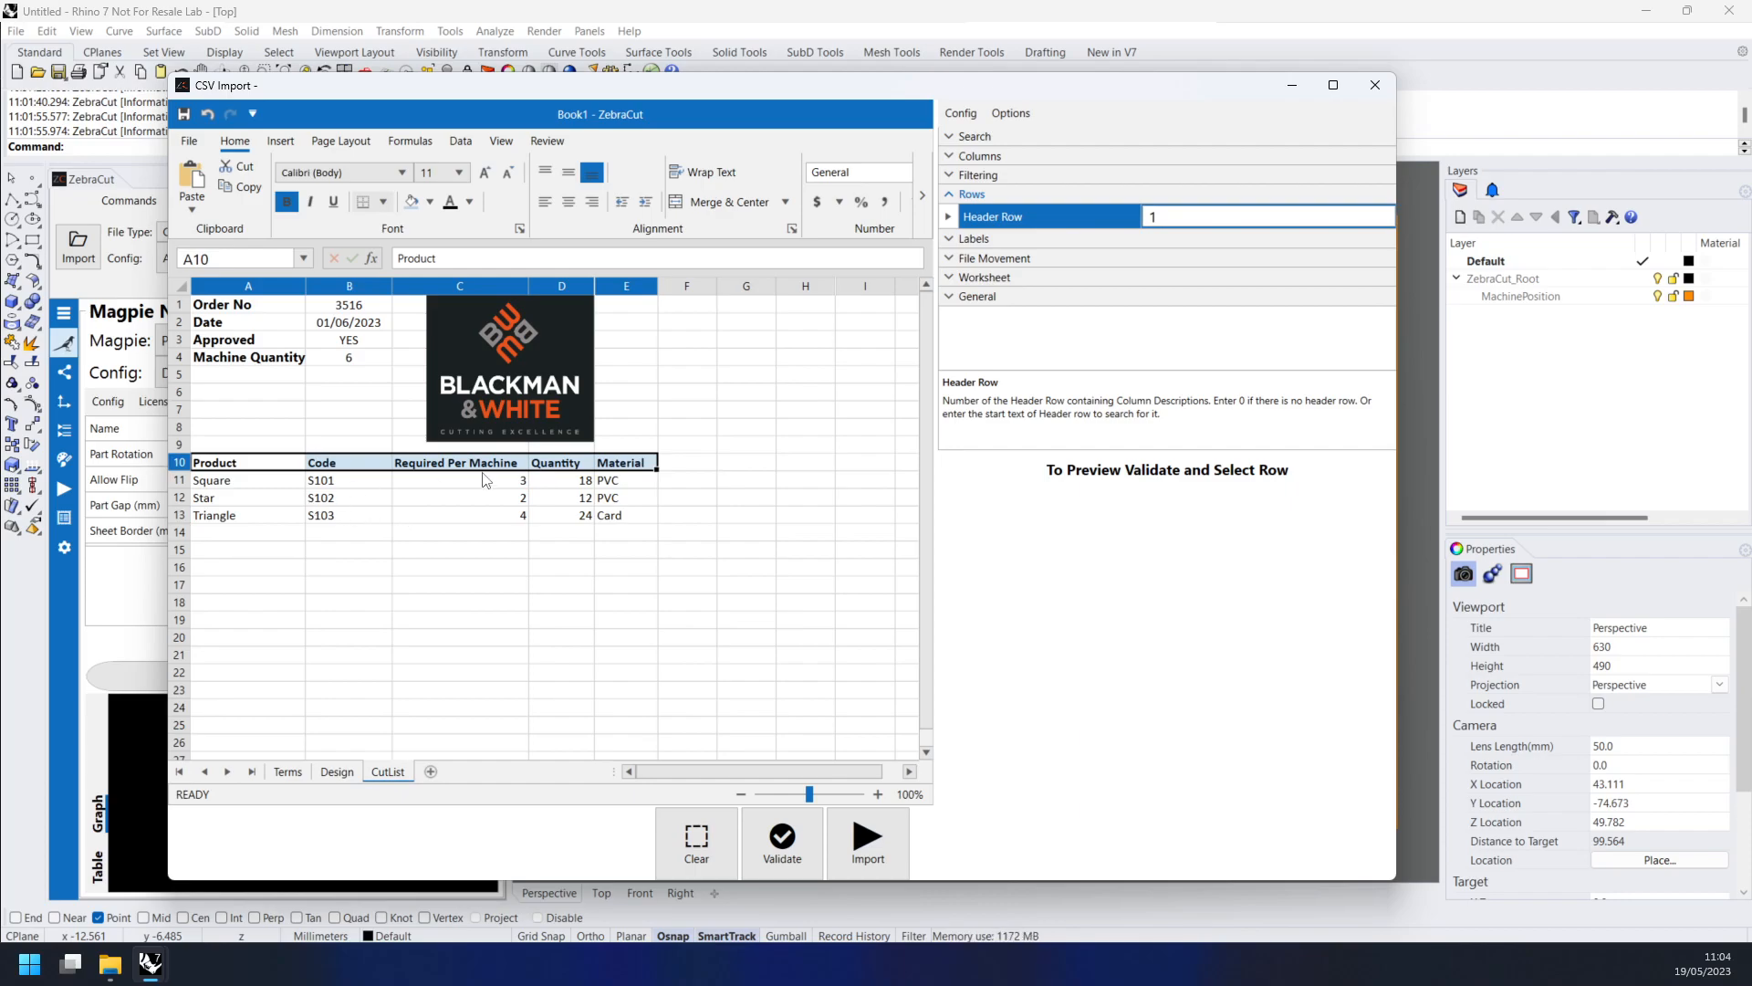
{"action": "left_click", "coordinate": [1200, 215]}
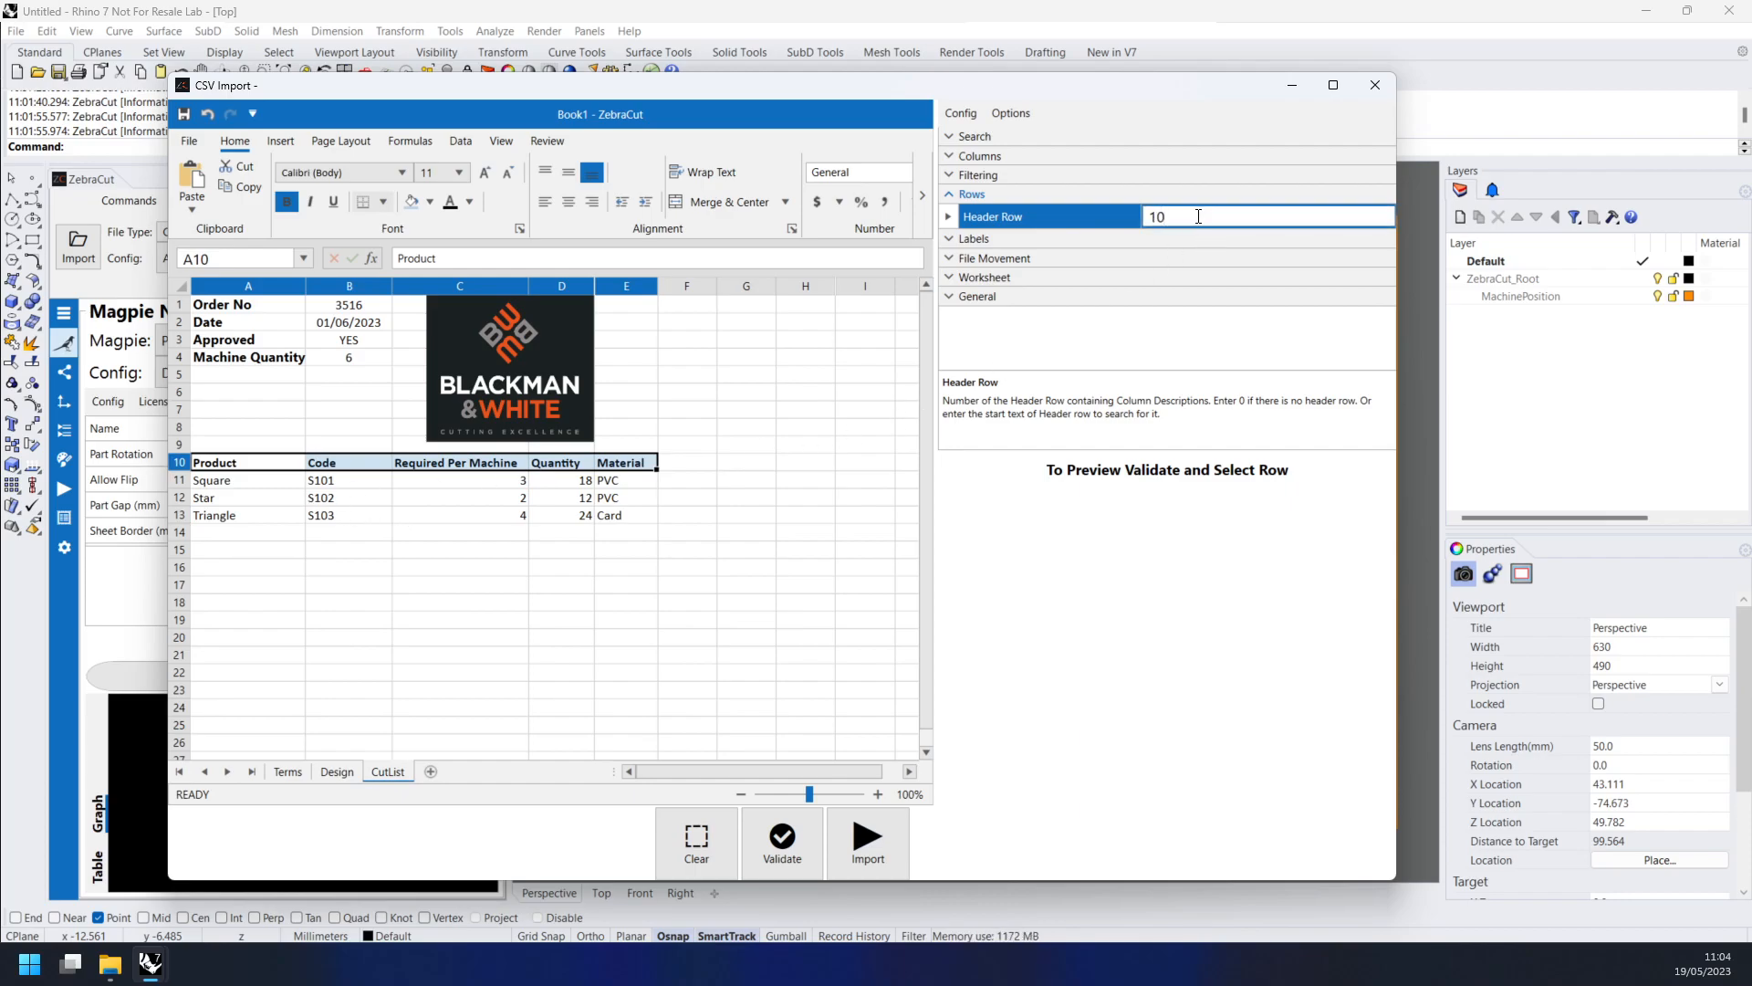
- Change the Header Row to the search text Product and trace column A from the Date cell down to that heading
{"action": "double_click", "coordinate": [1156, 216]}
{"action": "type", "text": "Product"}
{"action": "left_click", "coordinate": [248, 319]}
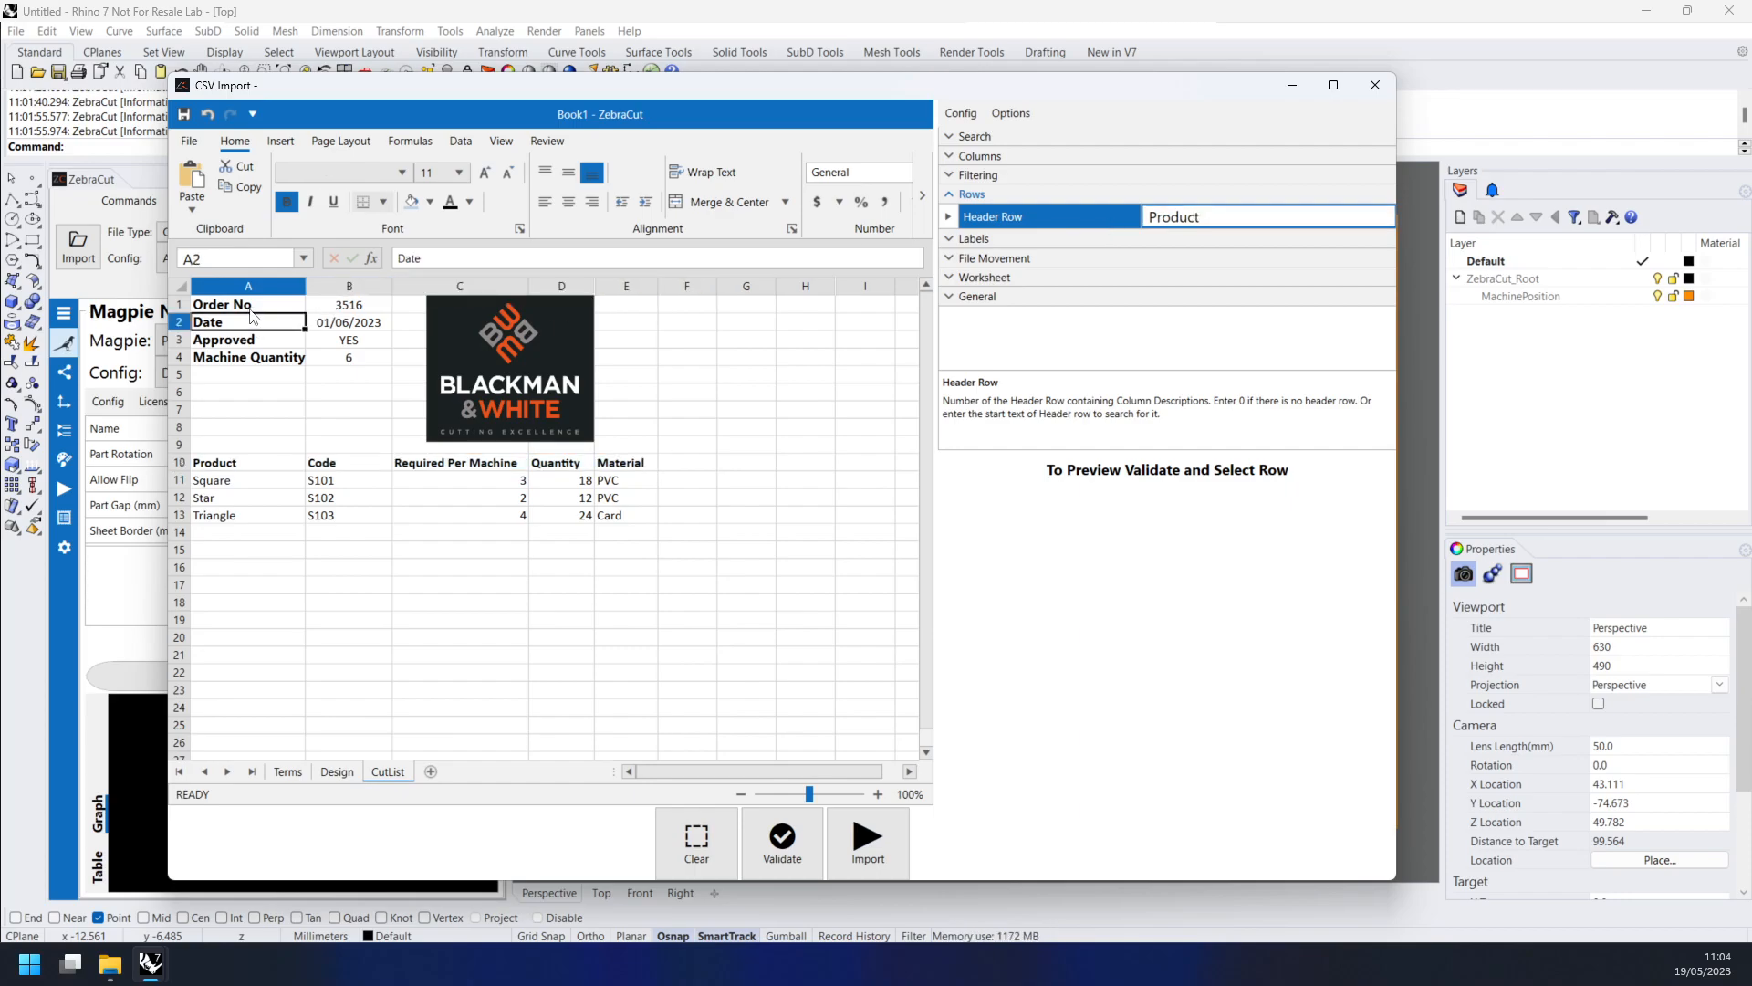
{"action": "key", "text": "Down"}
{"action": "key", "text": "Down"}
{"action": "key", "text": "Down"}
{"action": "key", "text": "Down"}
{"action": "key", "text": "Down"}
{"action": "key", "text": "Down"}
{"action": "key", "text": "Down"}
{"action": "key", "text": "Down"}
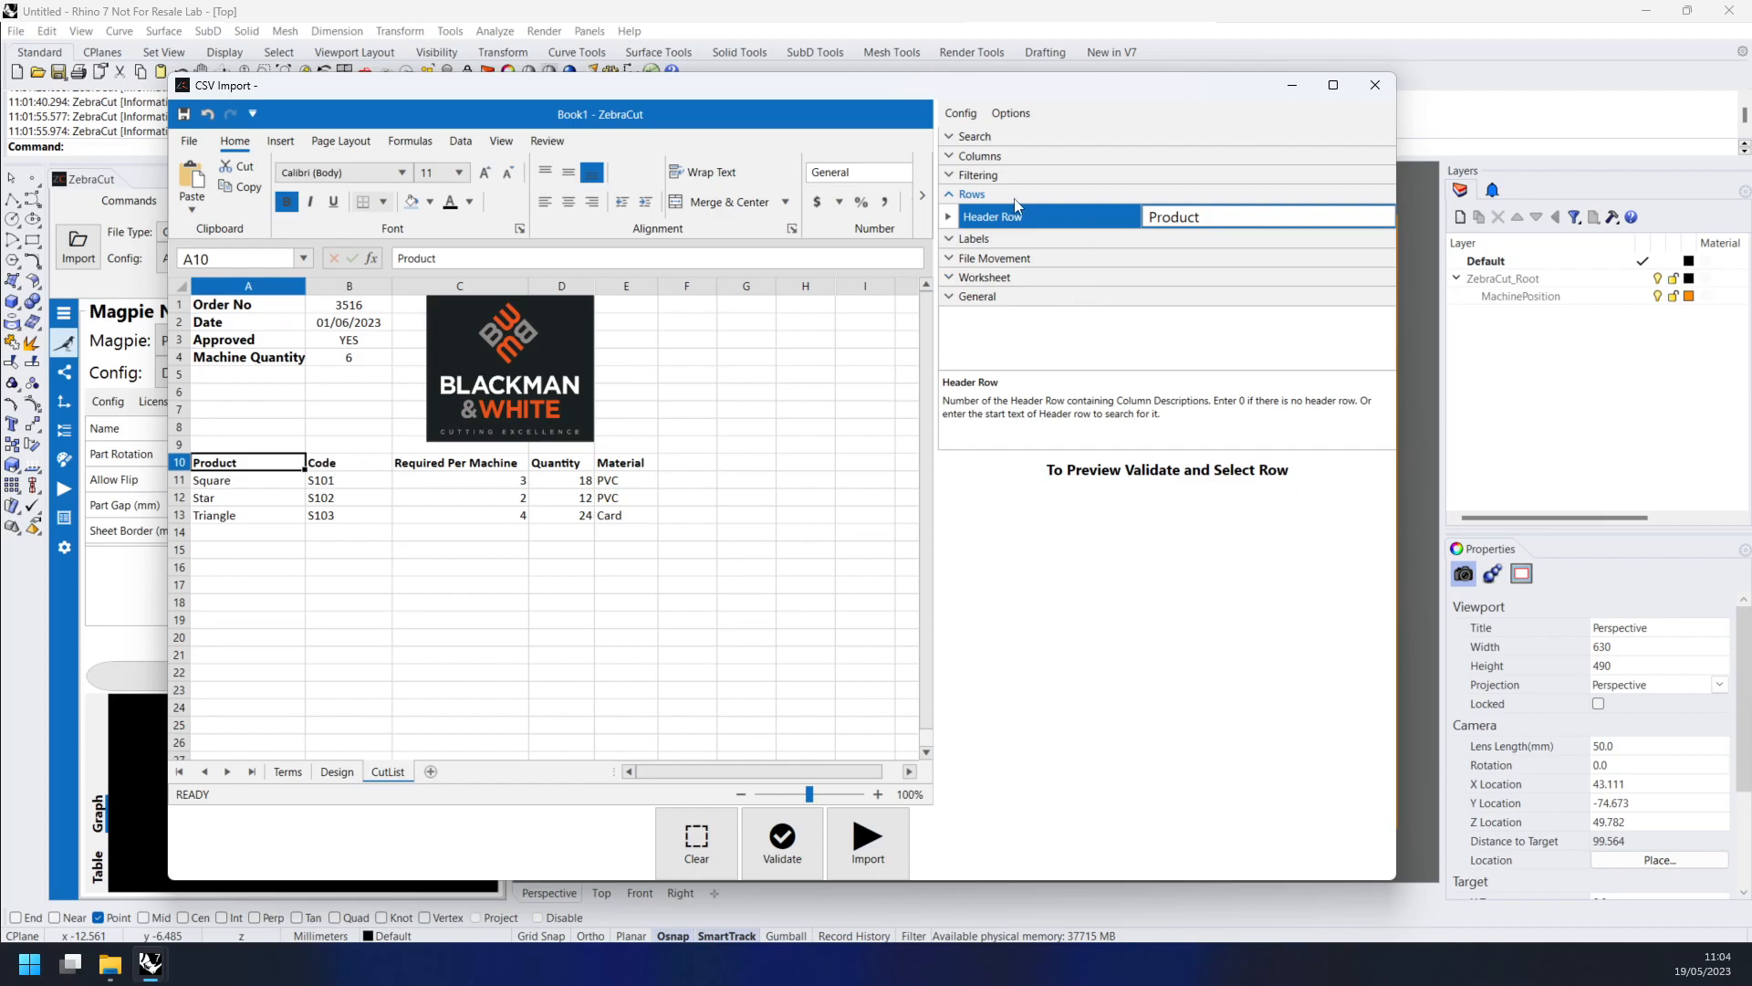
{"action": "left_click", "coordinate": [952, 195]}
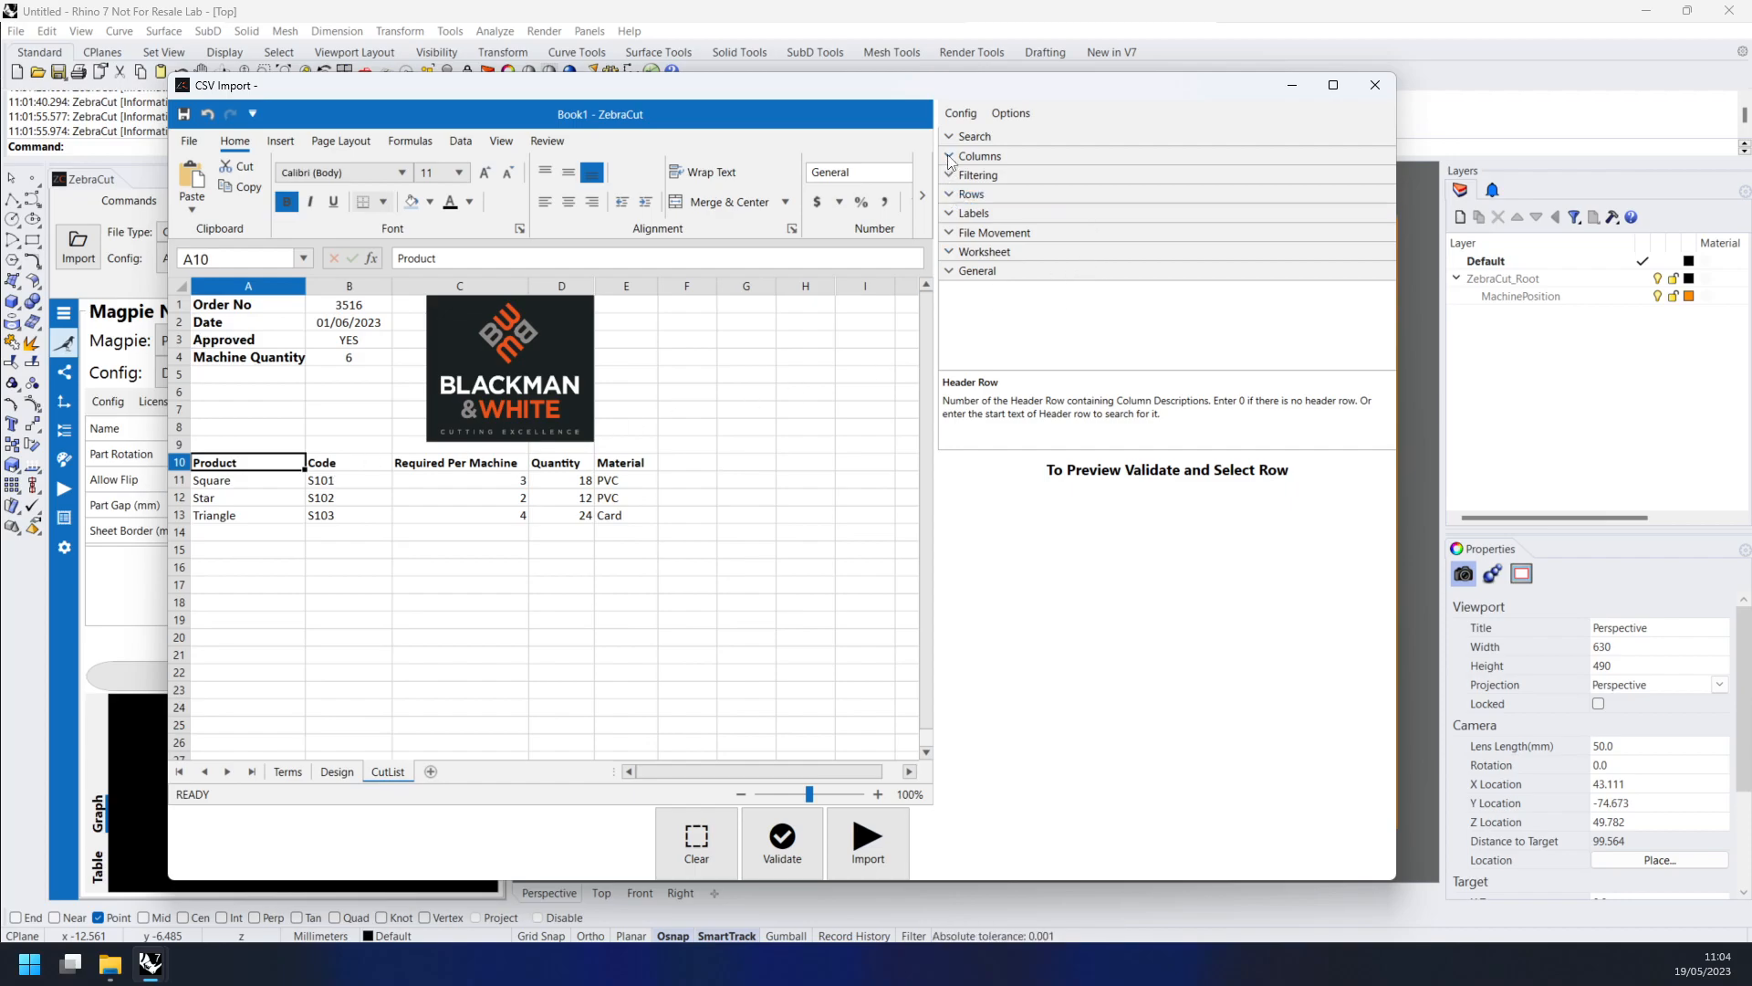
- Open the File Name Column setting and compare the part codes with the drawing file names in File Explorer's General folder
{"action": "left_click", "coordinate": [950, 157]}
{"action": "left_click", "coordinate": [986, 173]}
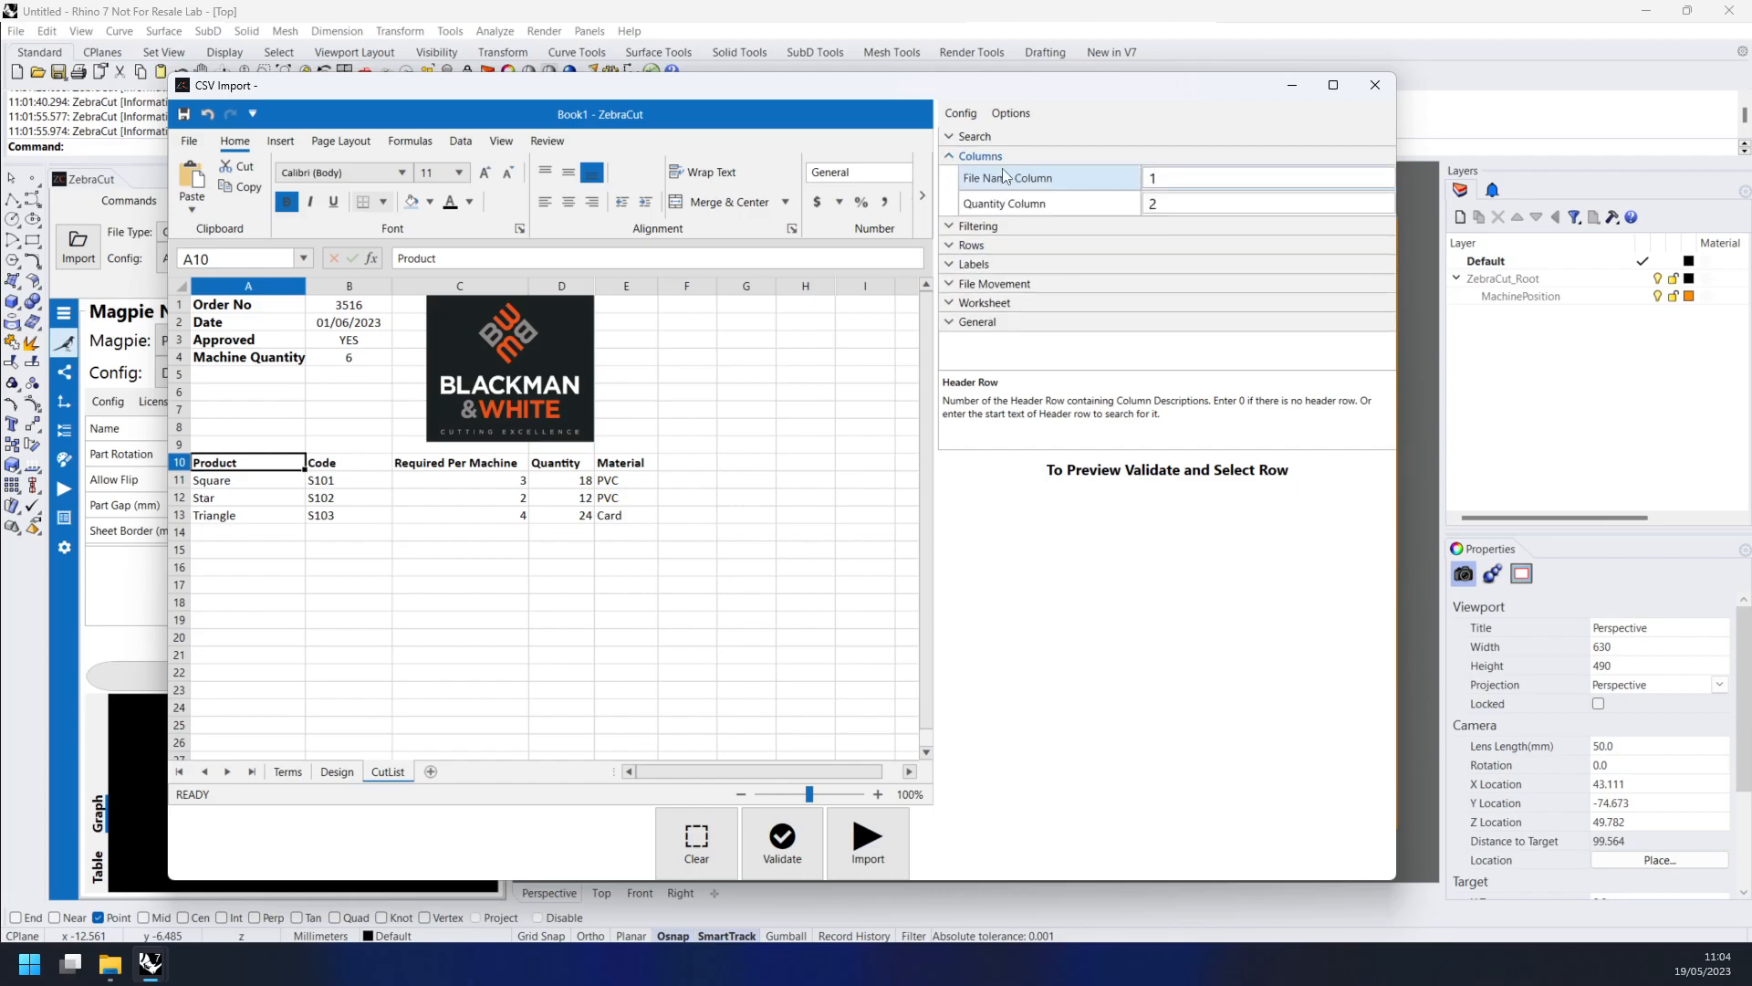
{"action": "left_click", "coordinate": [1157, 179]}
{"action": "left_click", "coordinate": [1132, 183]}
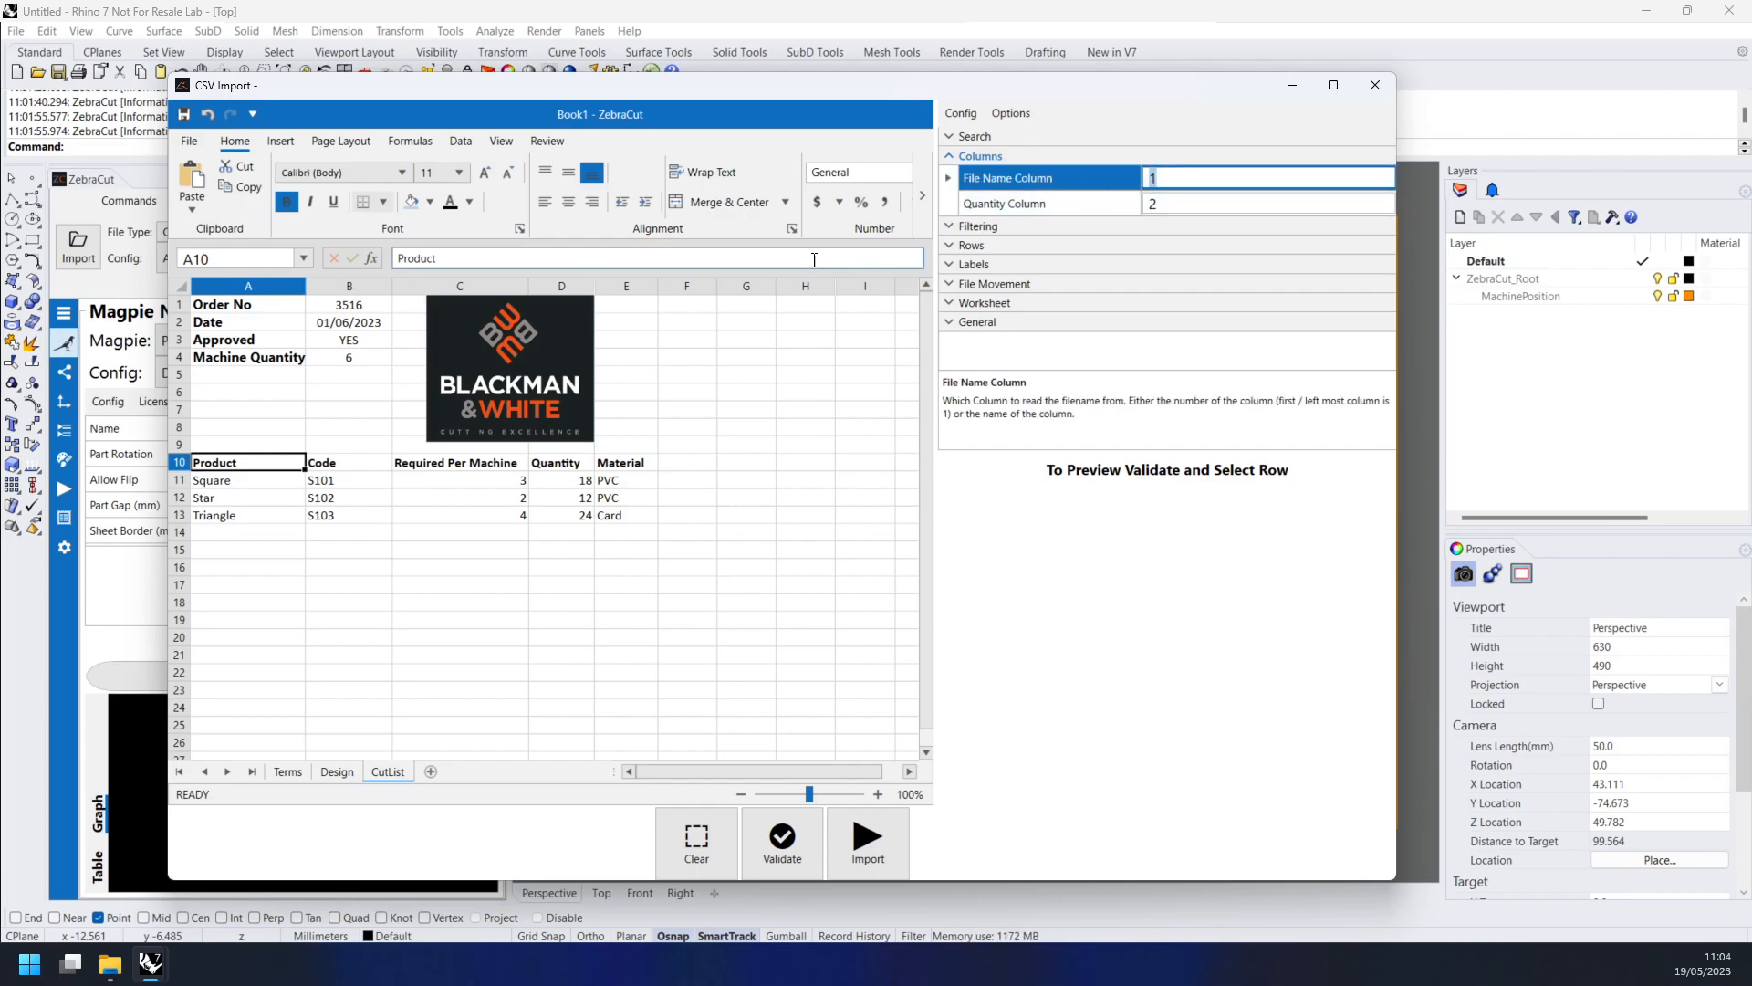
{"action": "left_click_drag", "start_coordinate": [339, 482], "coordinate": [341, 515]}
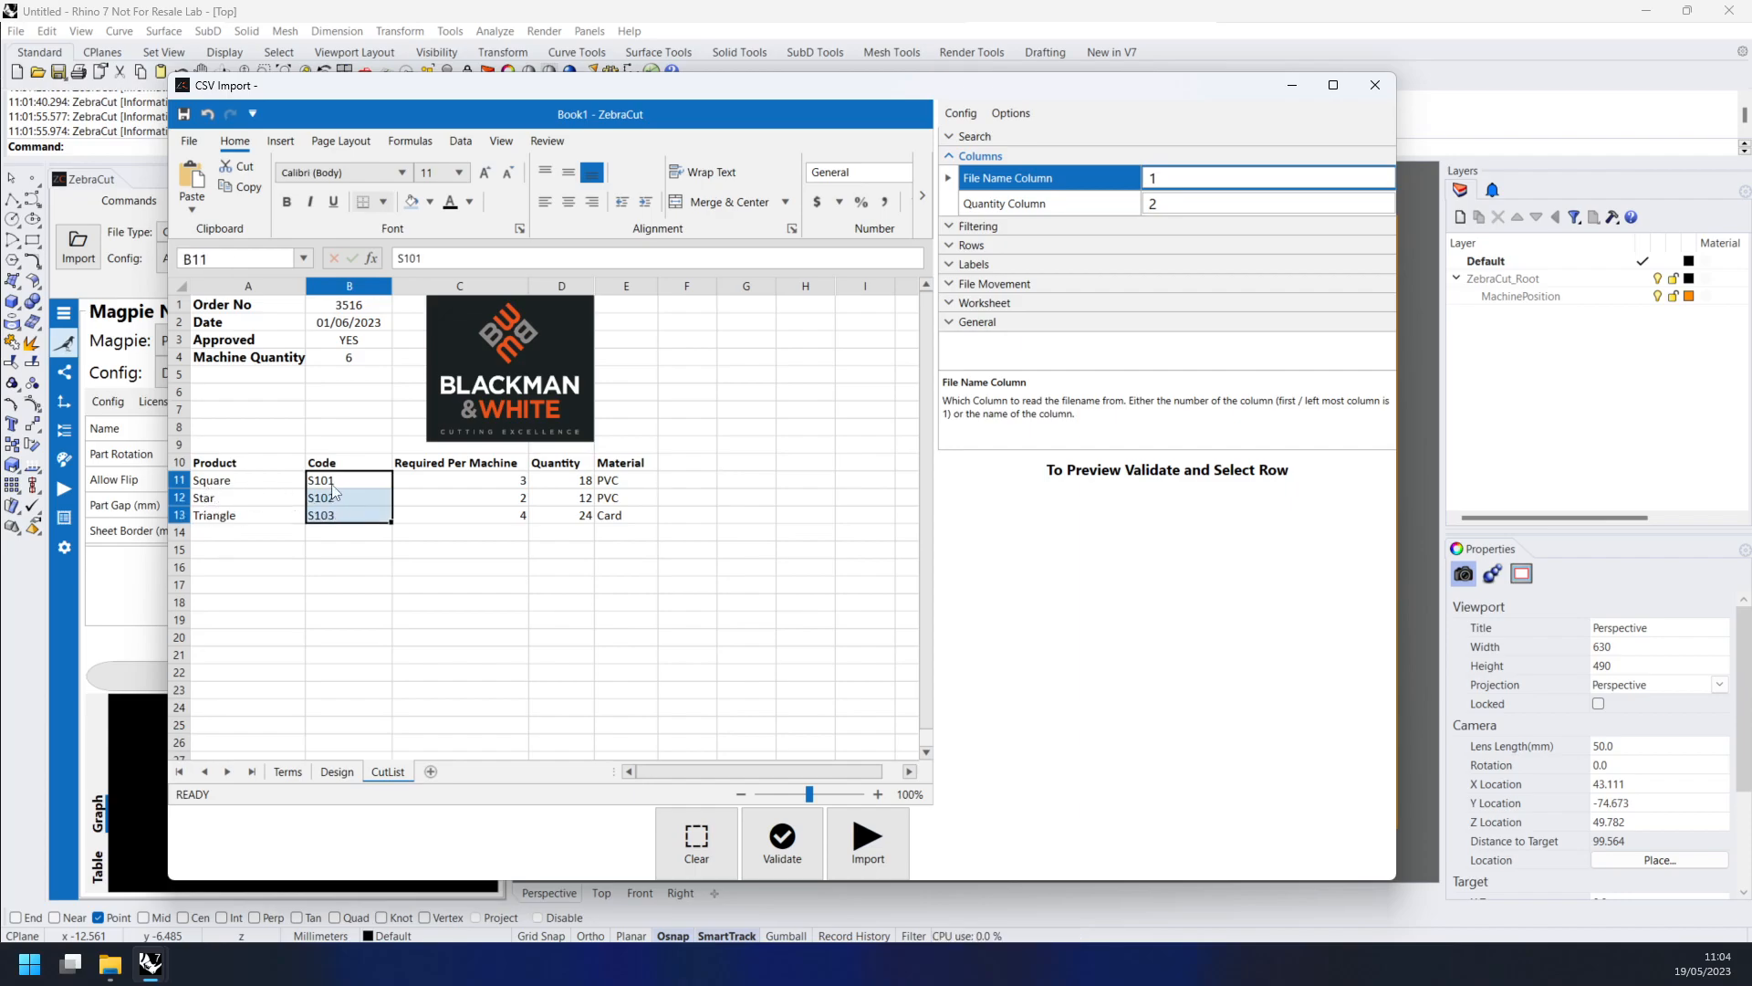
{"action": "left_click", "coordinate": [338, 482]}
{"action": "left_click", "coordinate": [110, 963]}
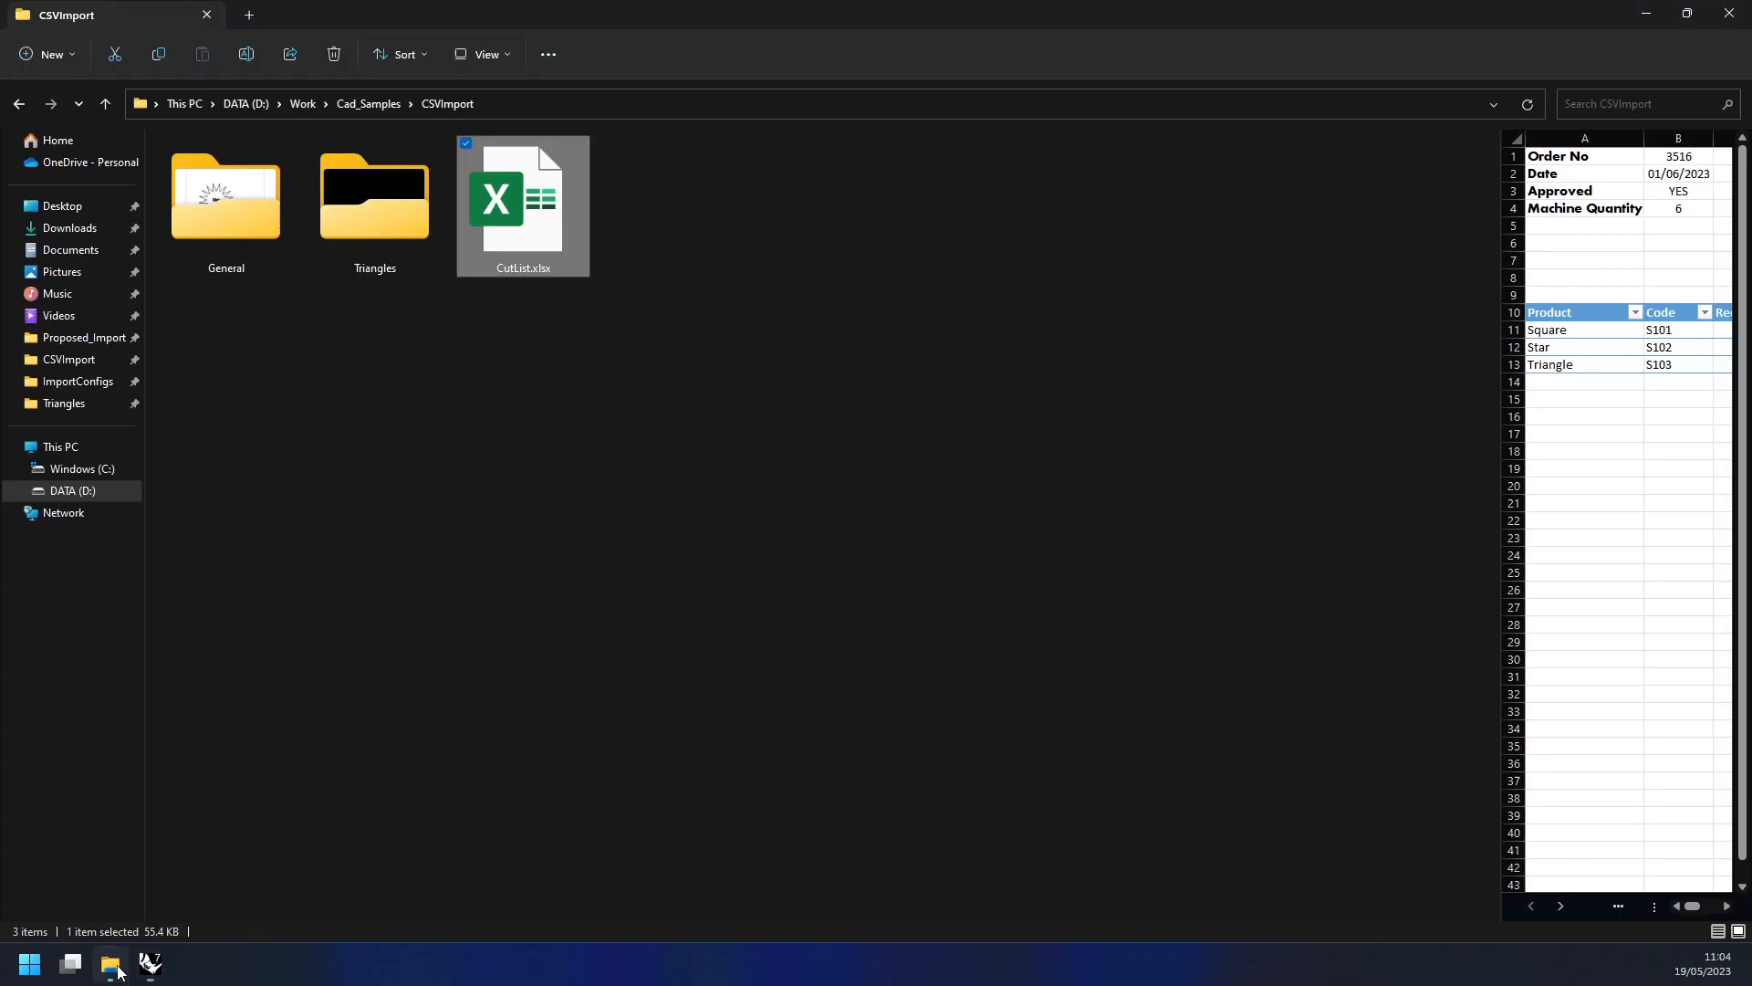
{"action": "double_click", "coordinate": [223, 239]}
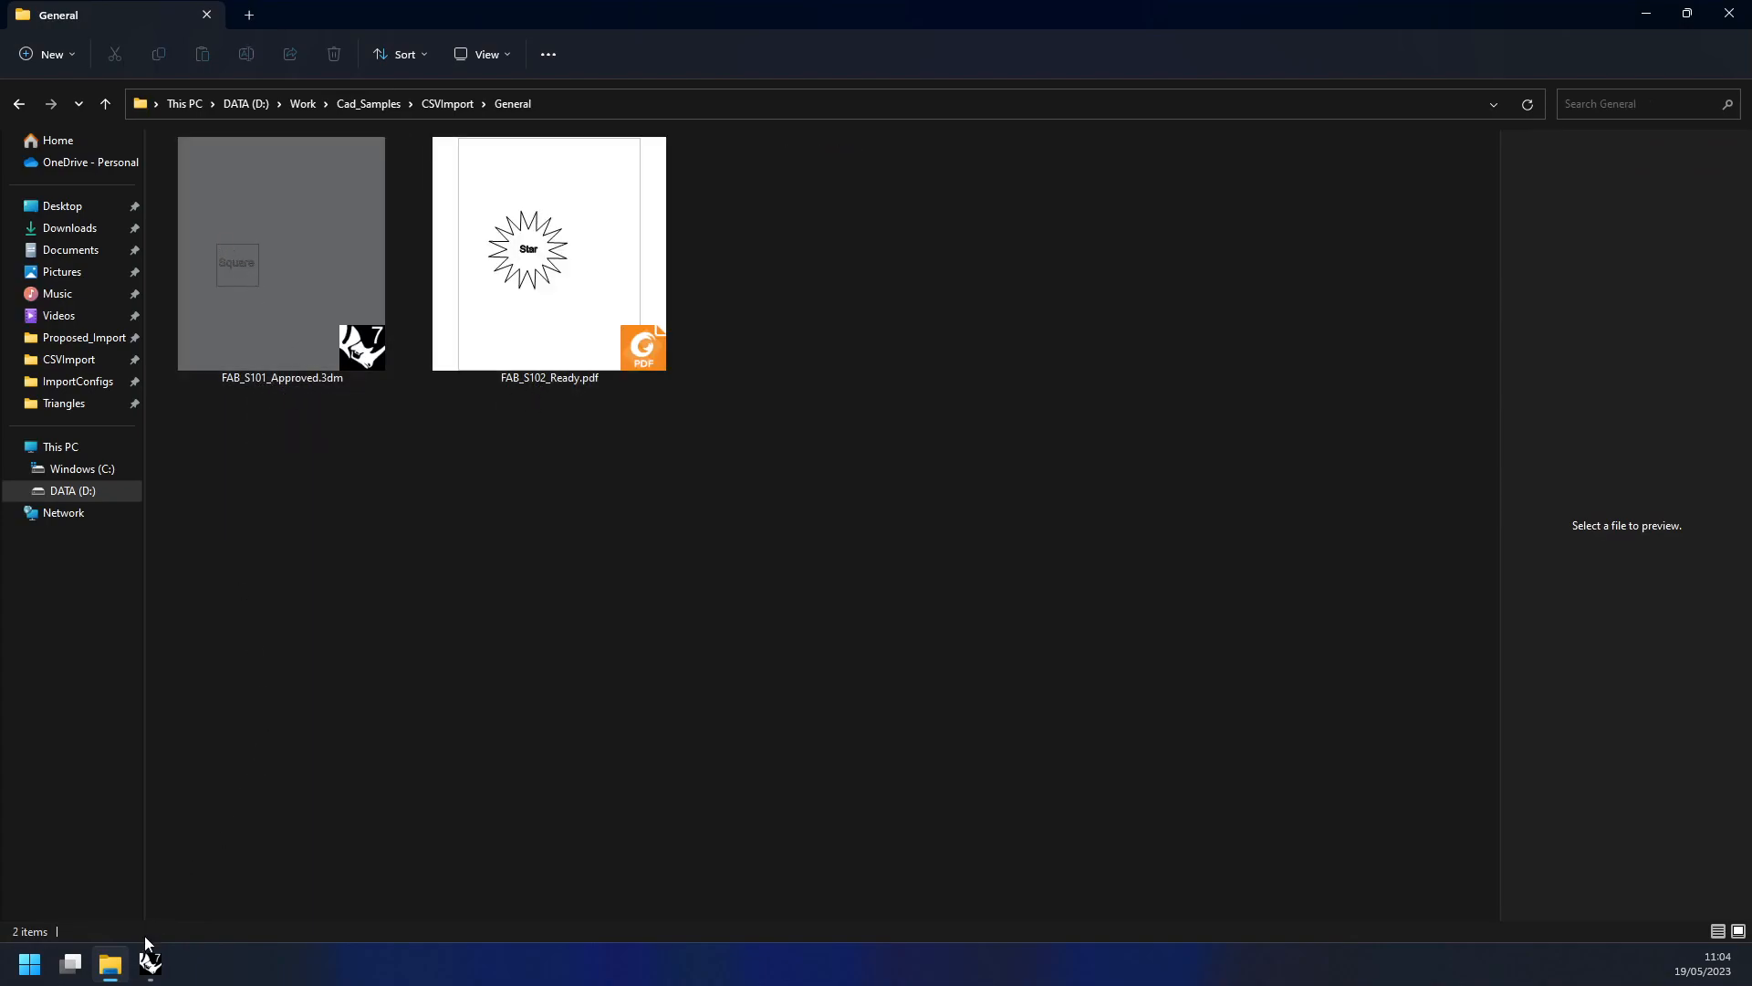
{"action": "mouse_move", "coordinate": [151, 962]}
{"action": "left_click", "coordinate": [274, 862]}
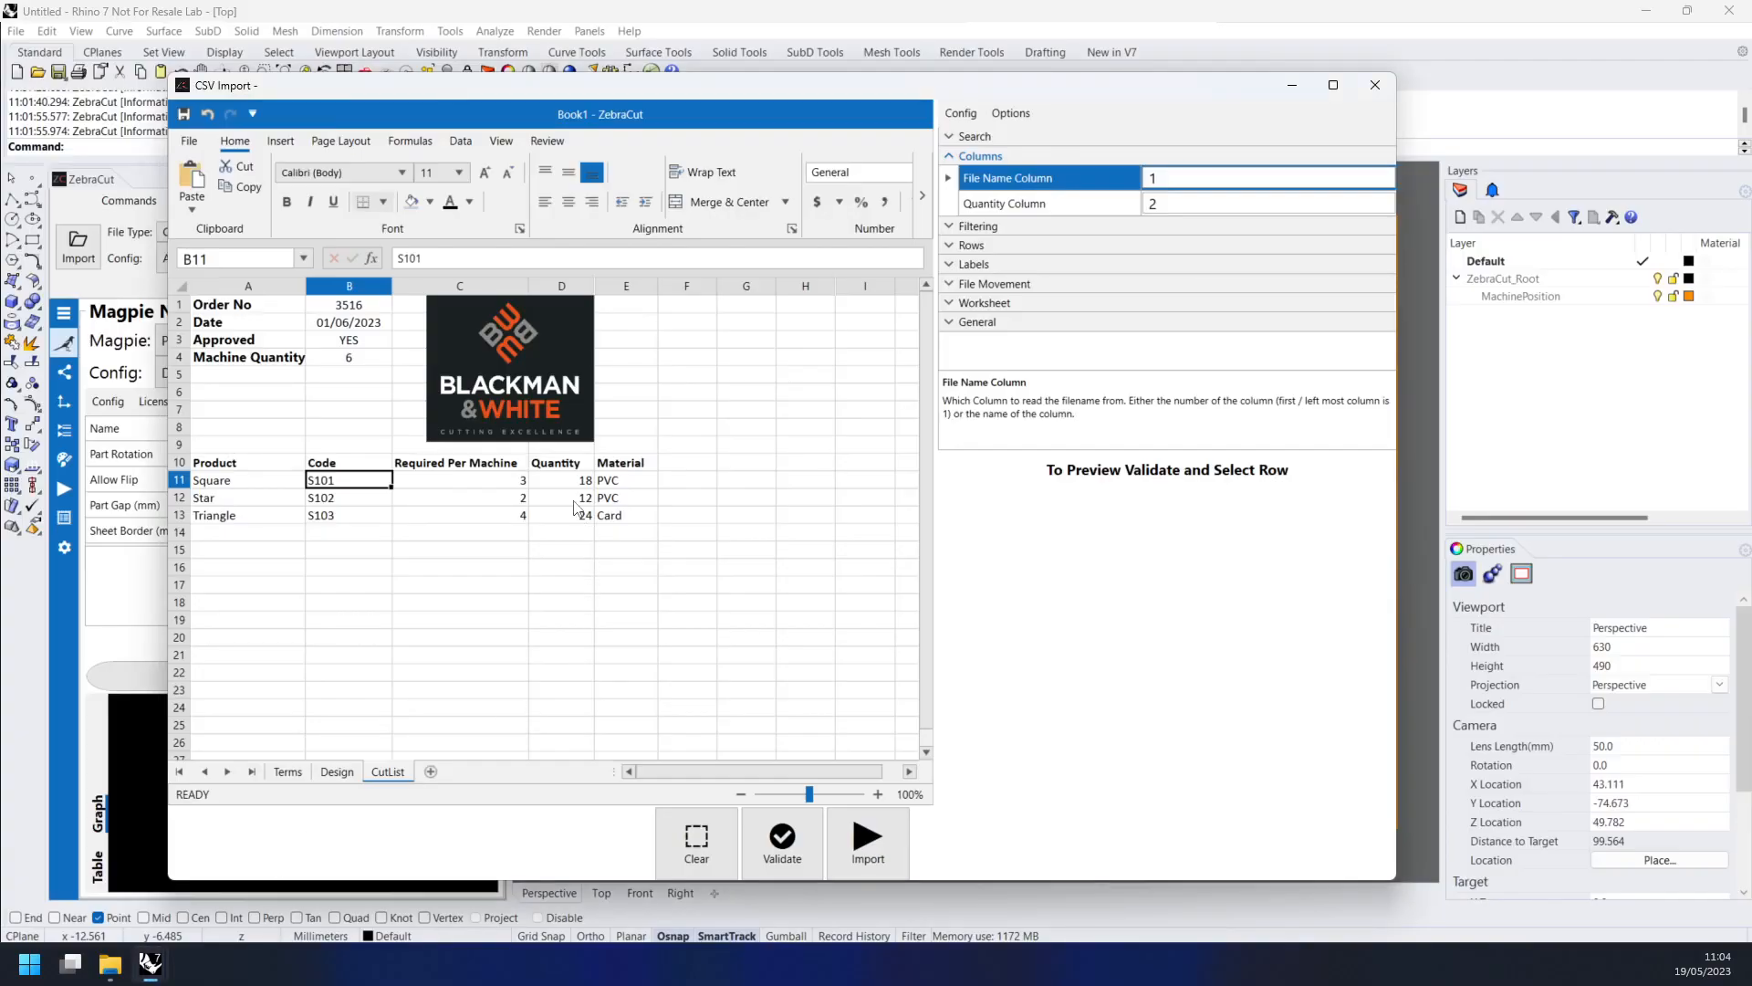
- Set the File Name Column to 2, replace that with the heading name Code, and check it against the table's heading
{"action": "left_click", "coordinate": [1152, 179]}
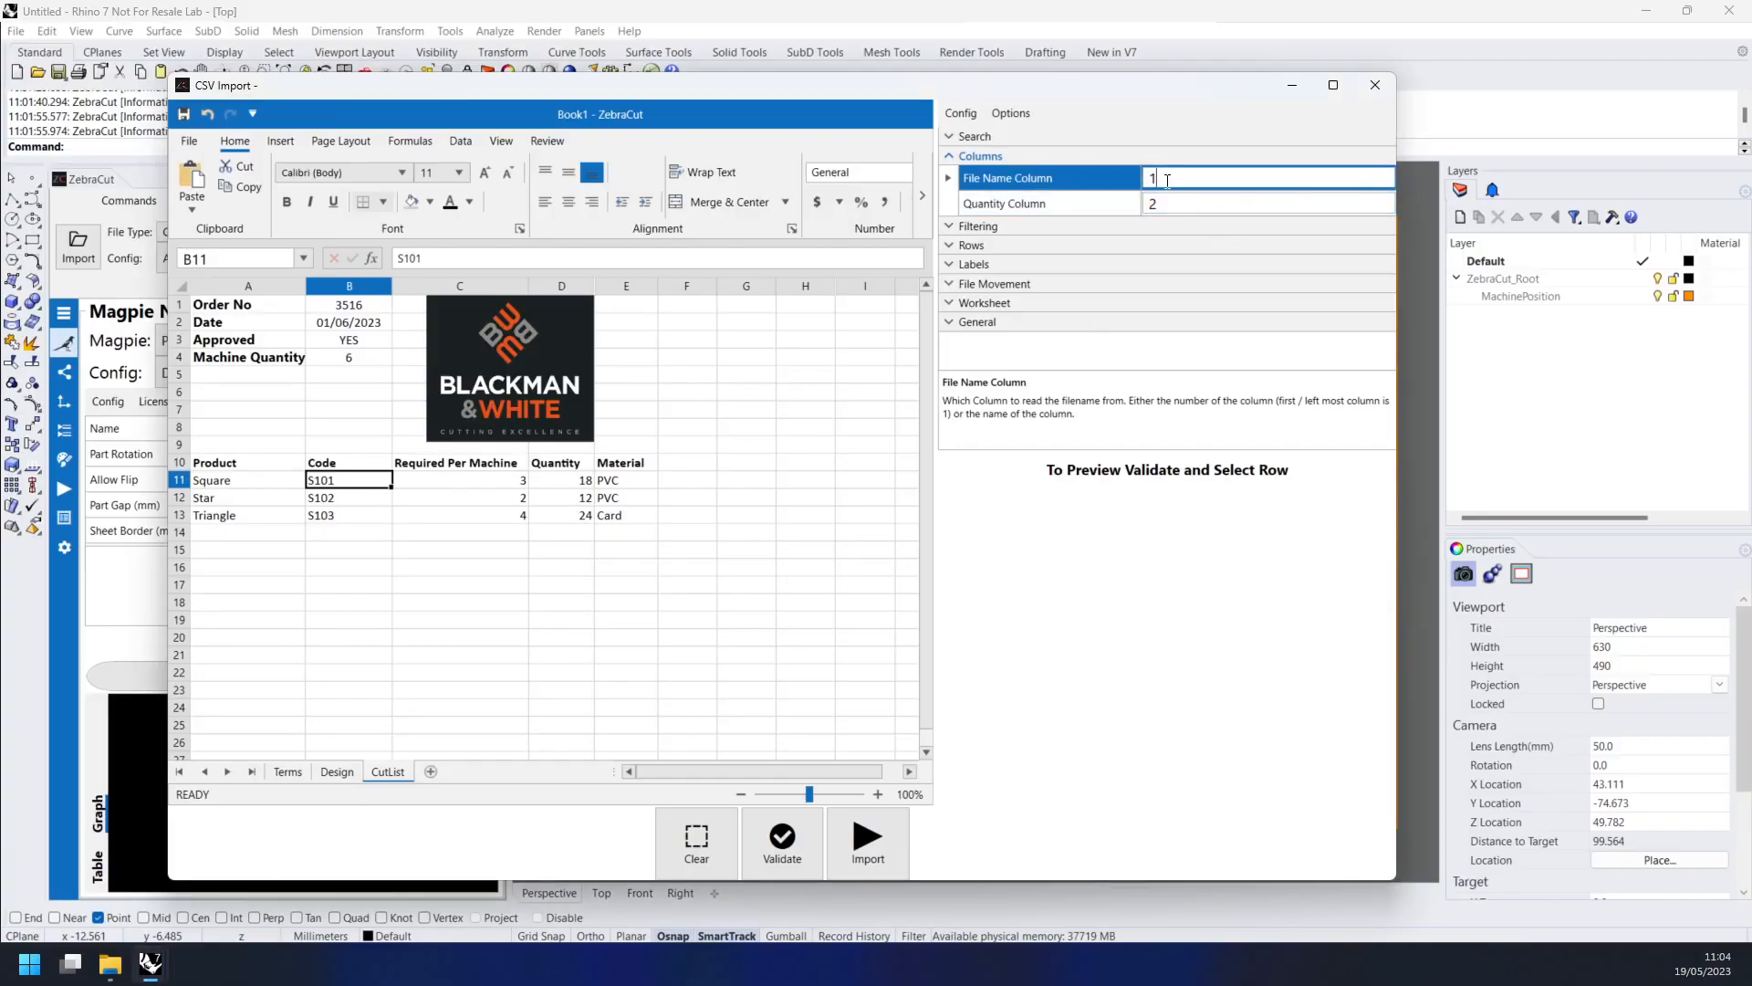
{"action": "type", "text": "2"}
{"action": "left_click_drag", "start_coordinate": [1201, 186], "coordinate": [1066, 180]}
{"action": "type", "text": "Code"}
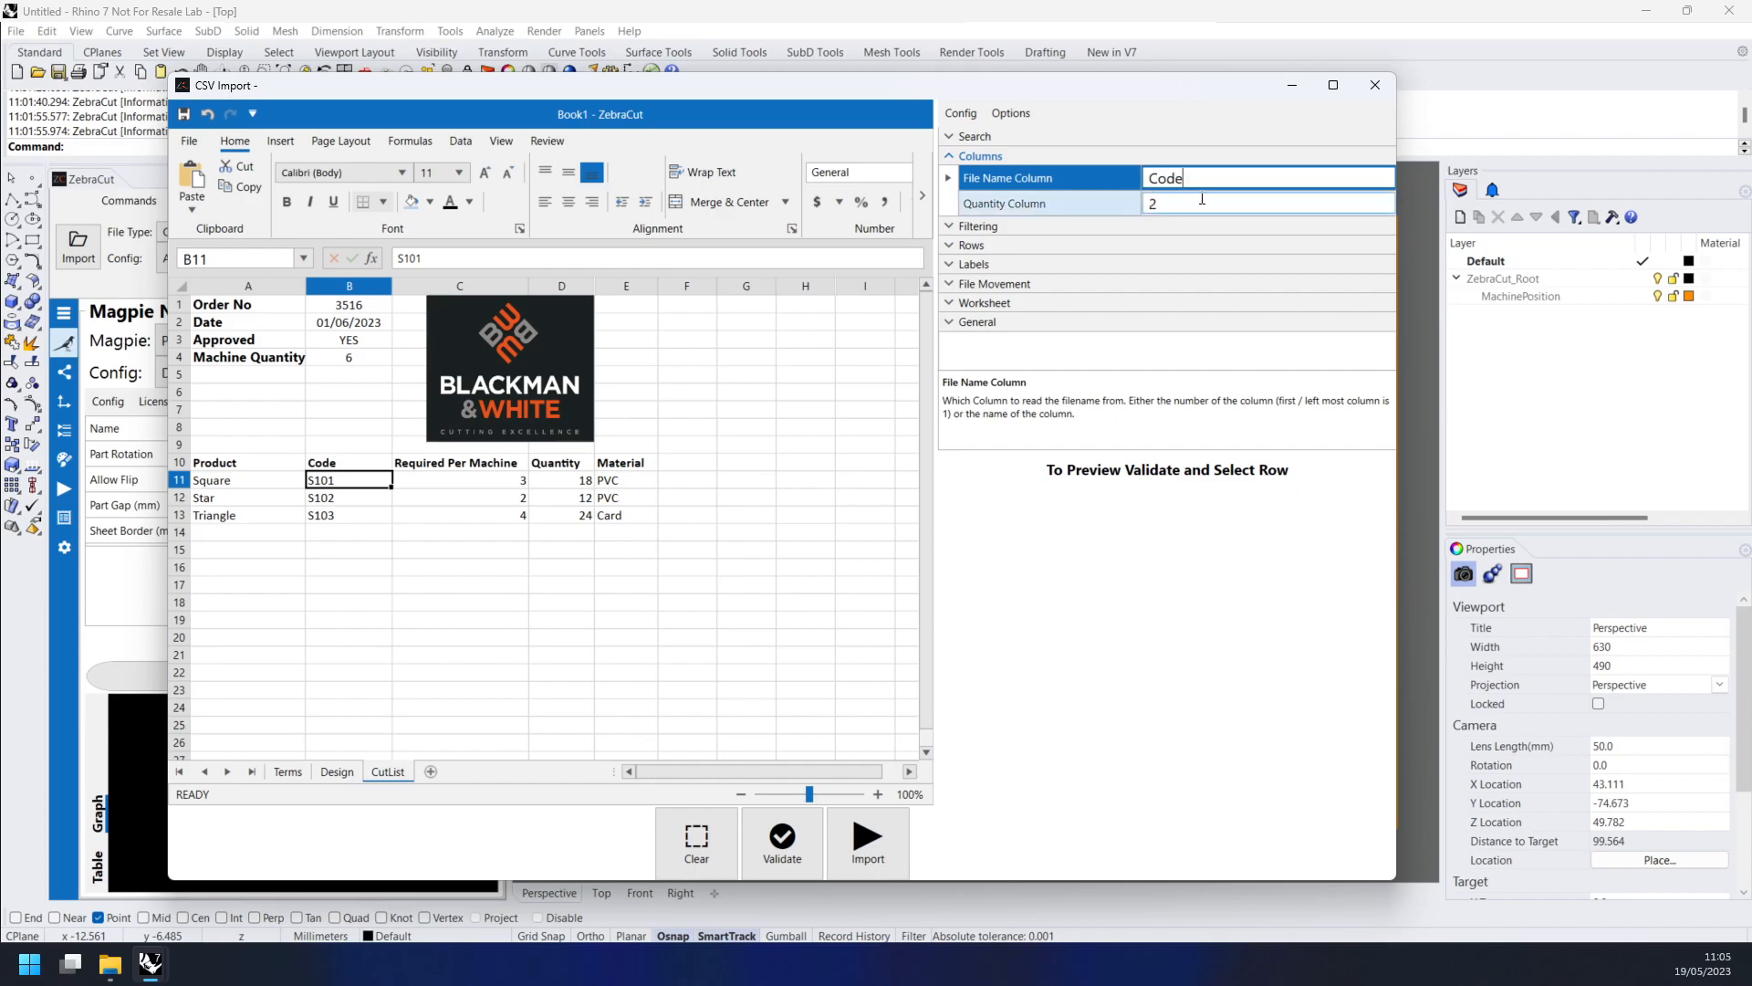
{"action": "left_click", "coordinate": [321, 466]}
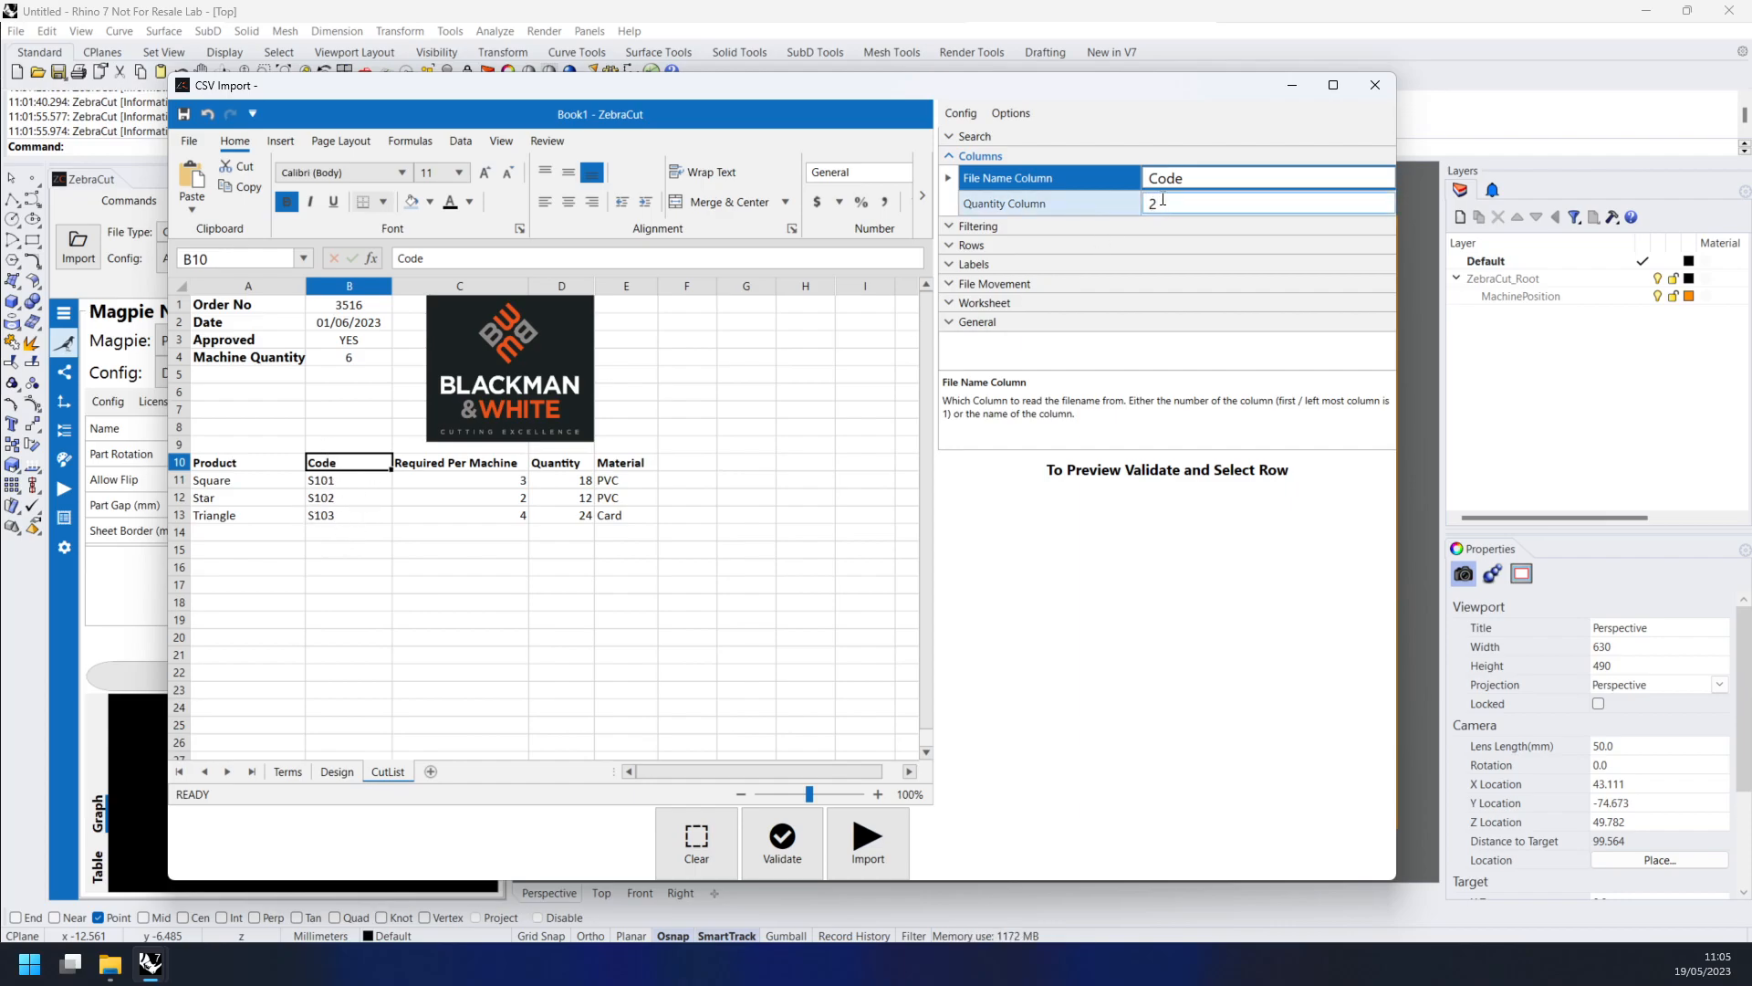
- Set the Quantity Column to the heading name Quantity after checking that heading and its formula in the table
{"action": "left_click", "coordinate": [556, 469]}
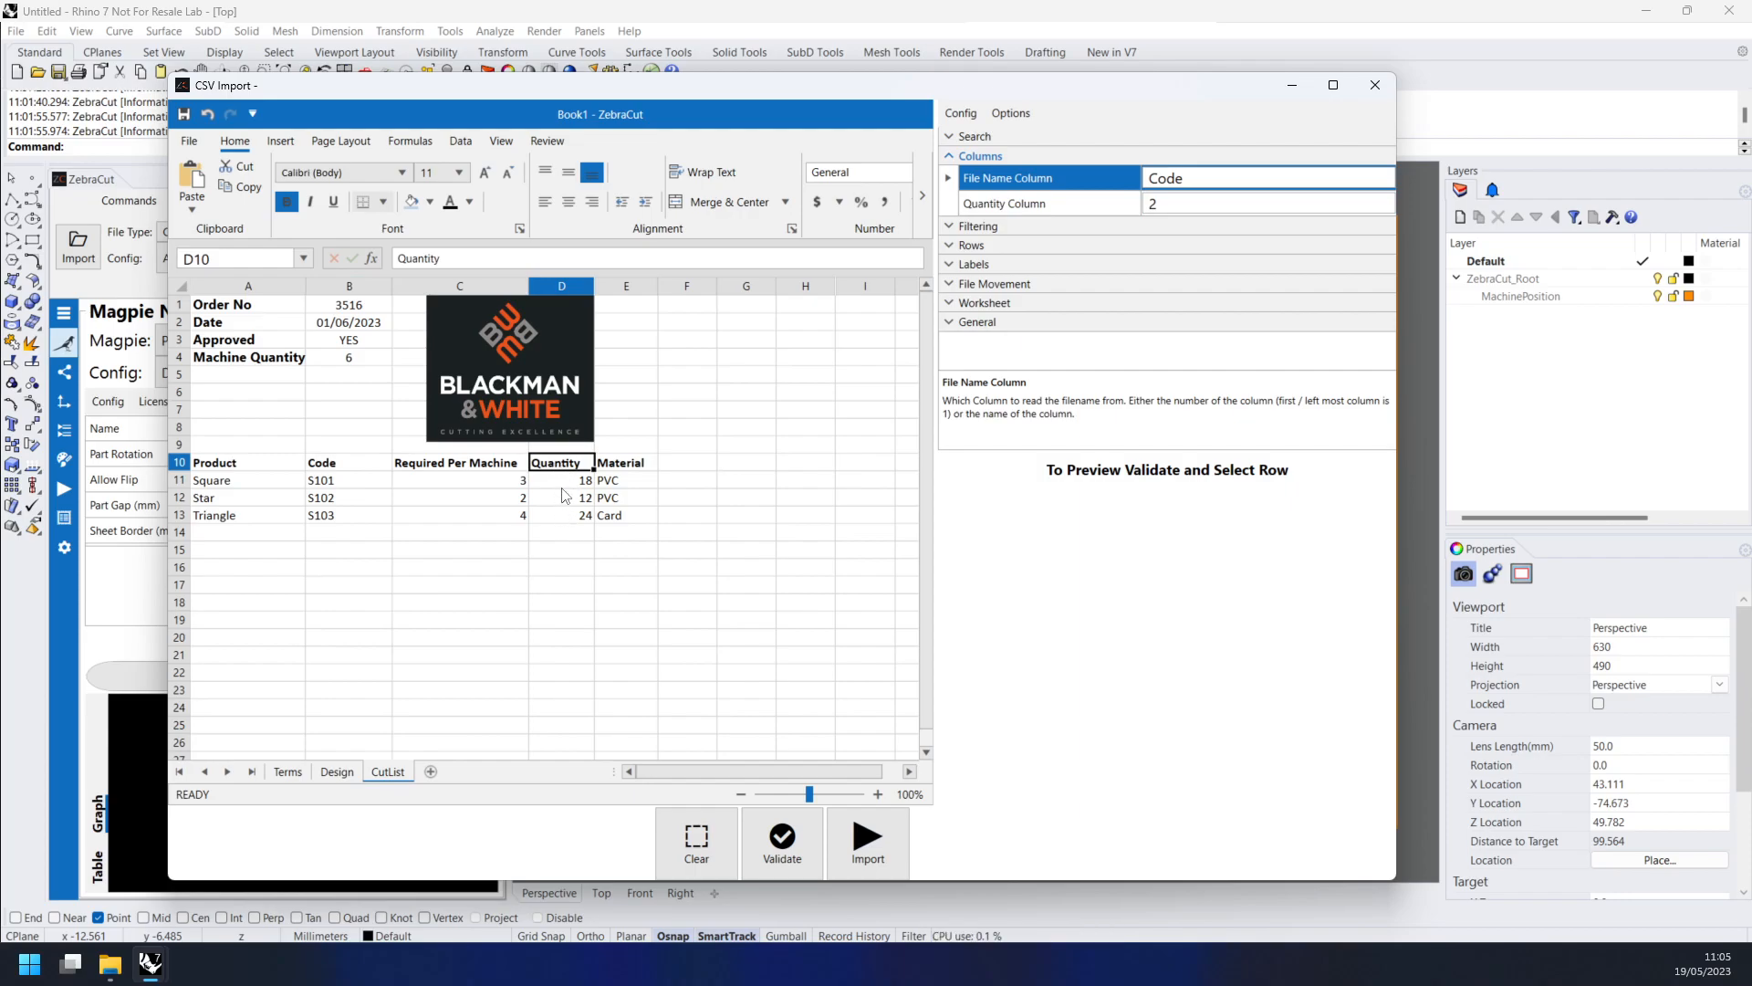
{"action": "left_click", "coordinate": [564, 482]}
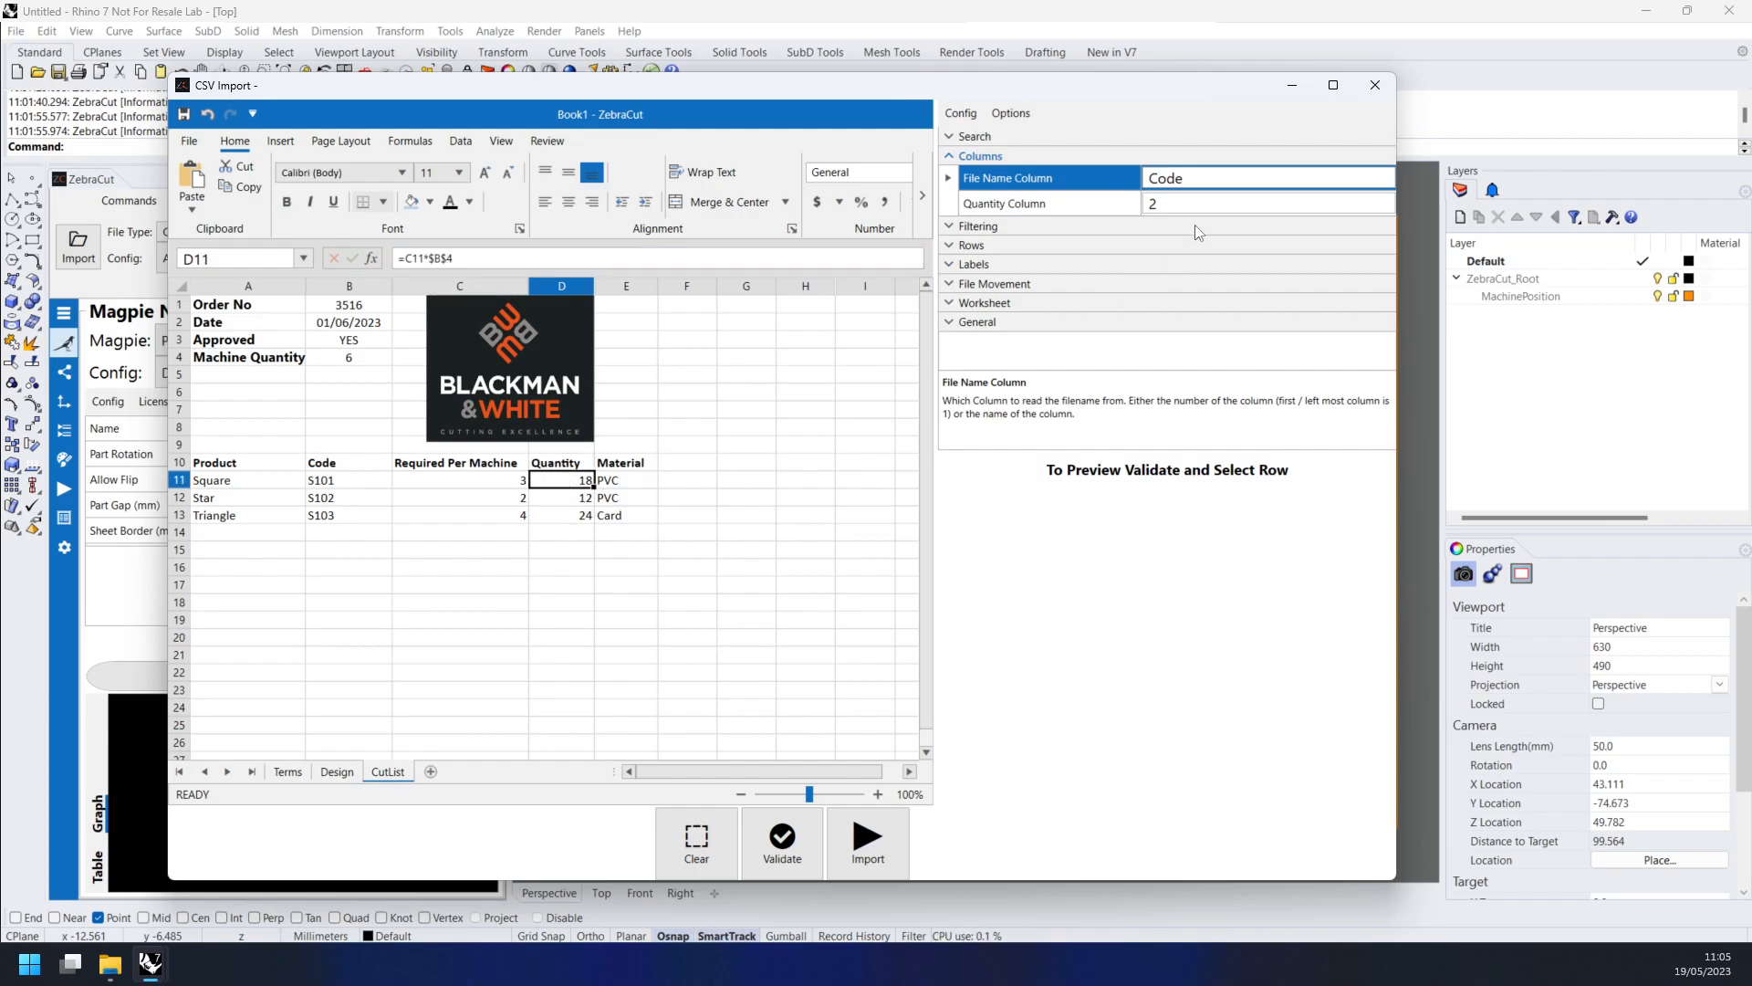
{"action": "left_click", "coordinate": [1232, 206]}
{"action": "type", "text": "Quantity"}
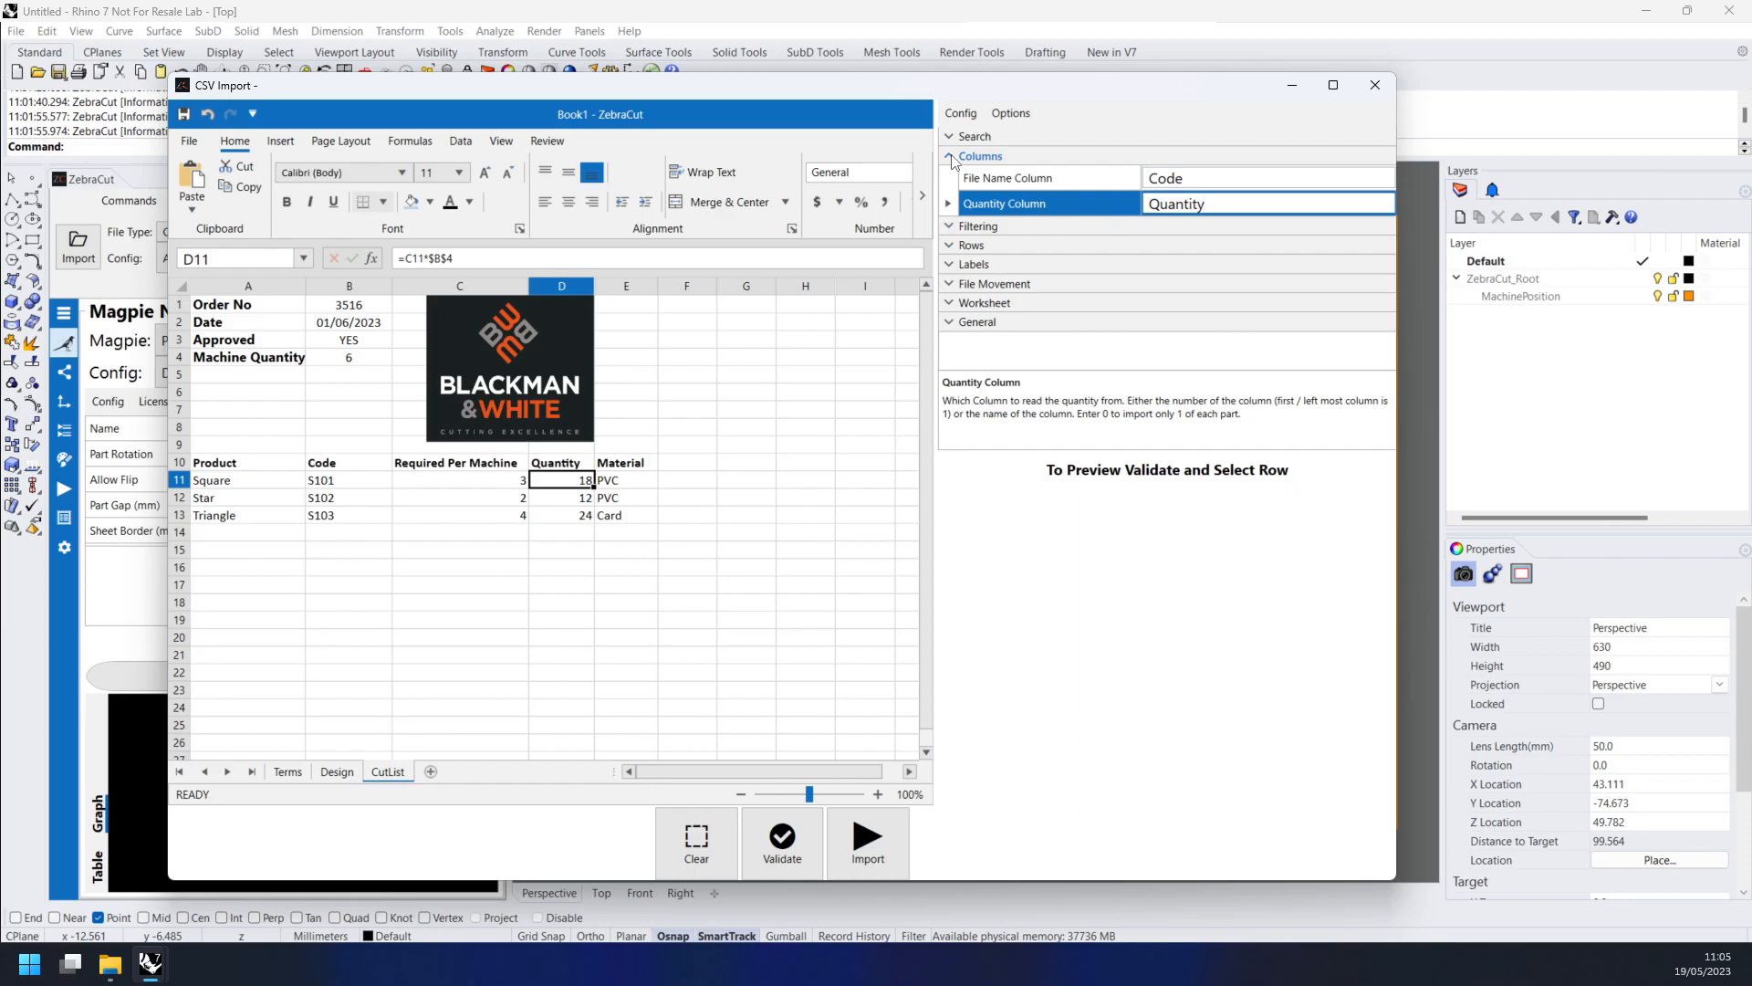
{"action": "left_click", "coordinate": [1161, 178]}
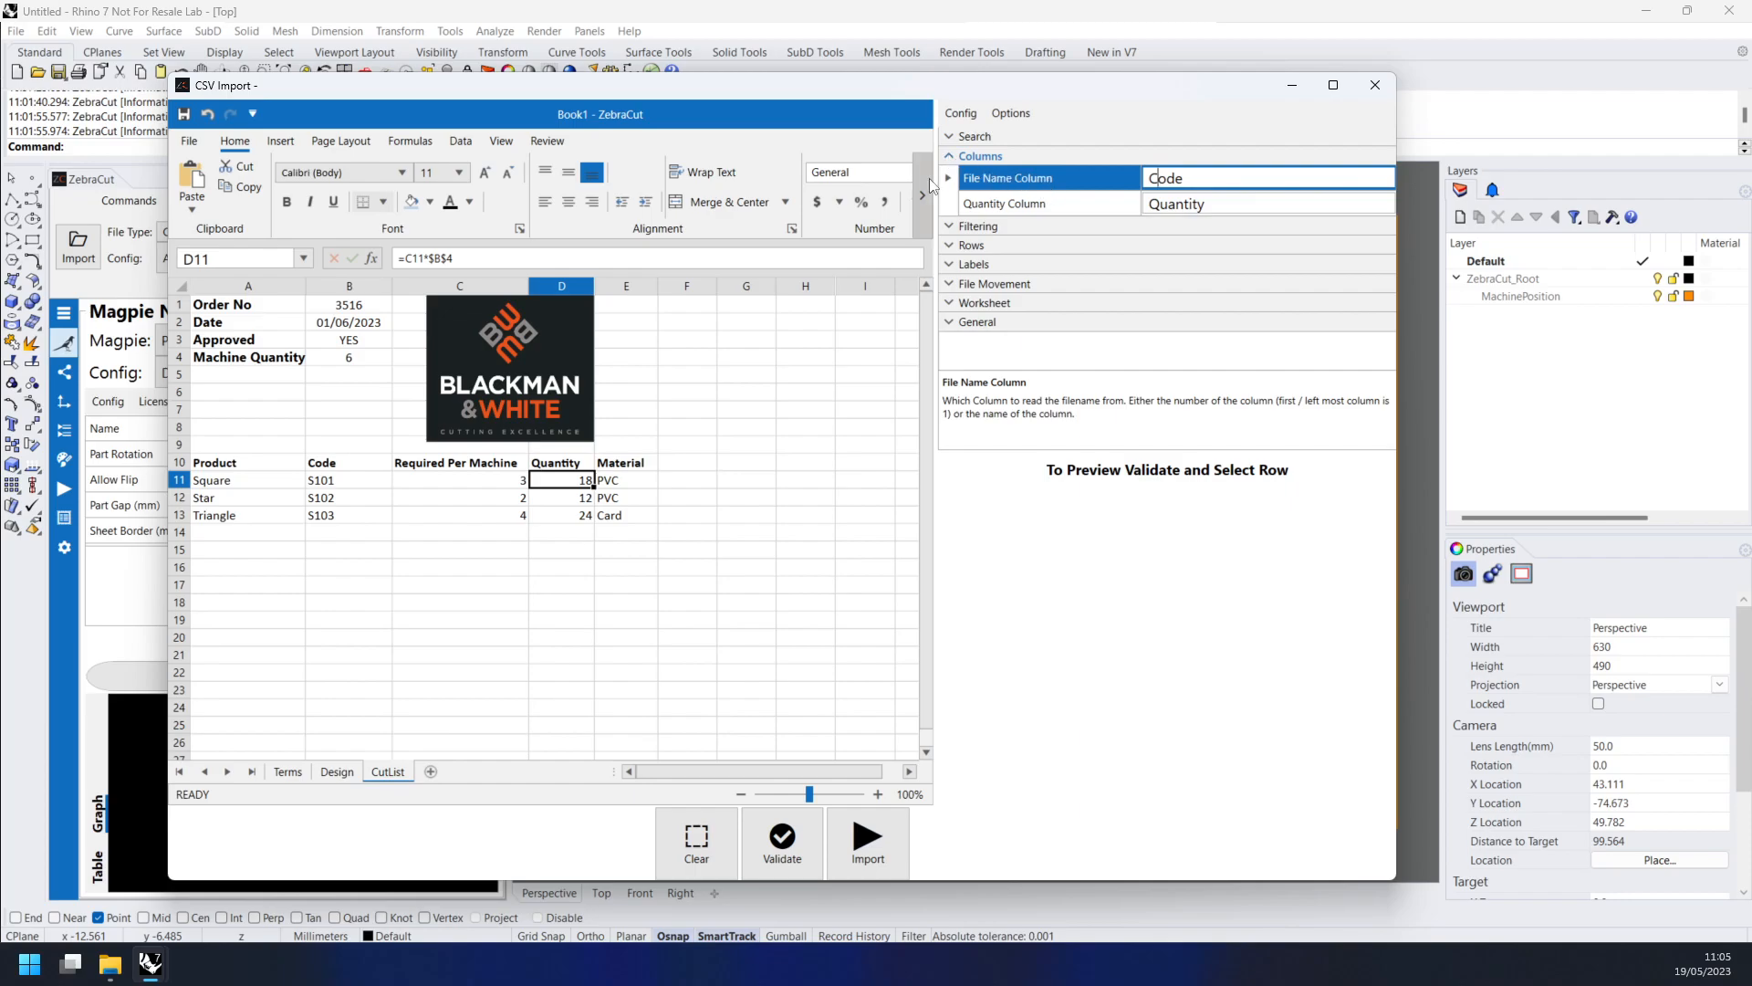
{"action": "left_click", "coordinate": [960, 159]}
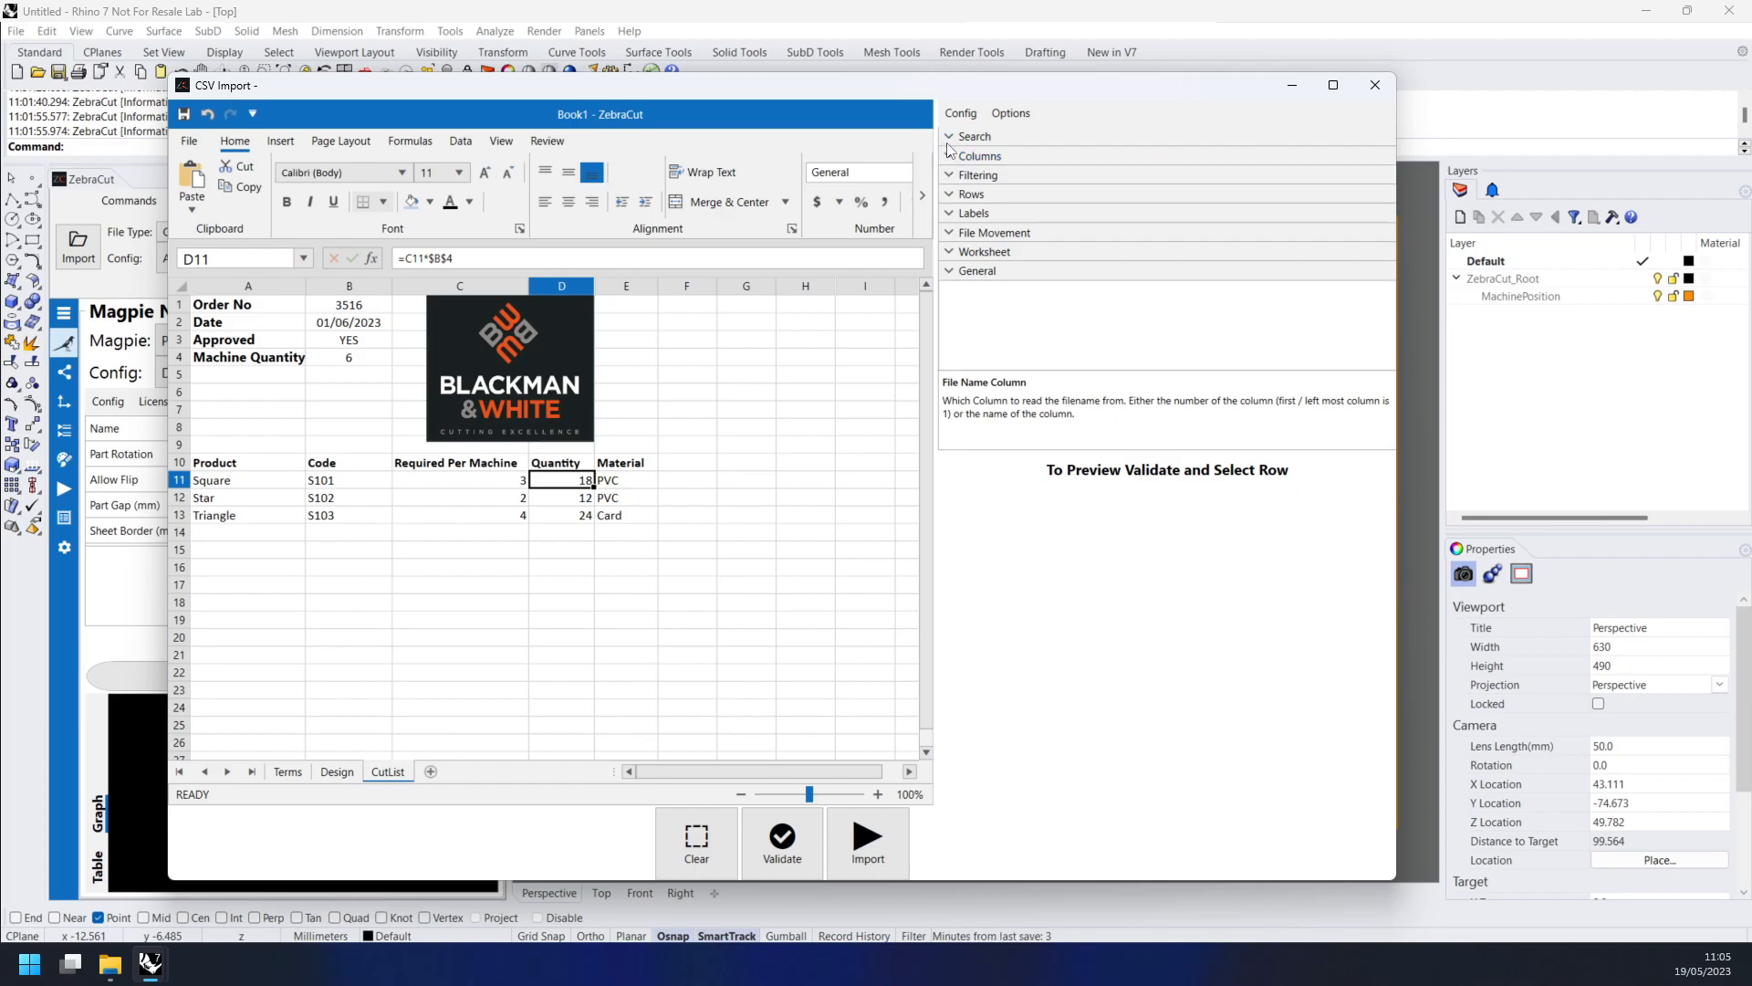
- Review the list of accepted file extensions in the Search options
{"action": "left_click", "coordinate": [949, 141]}
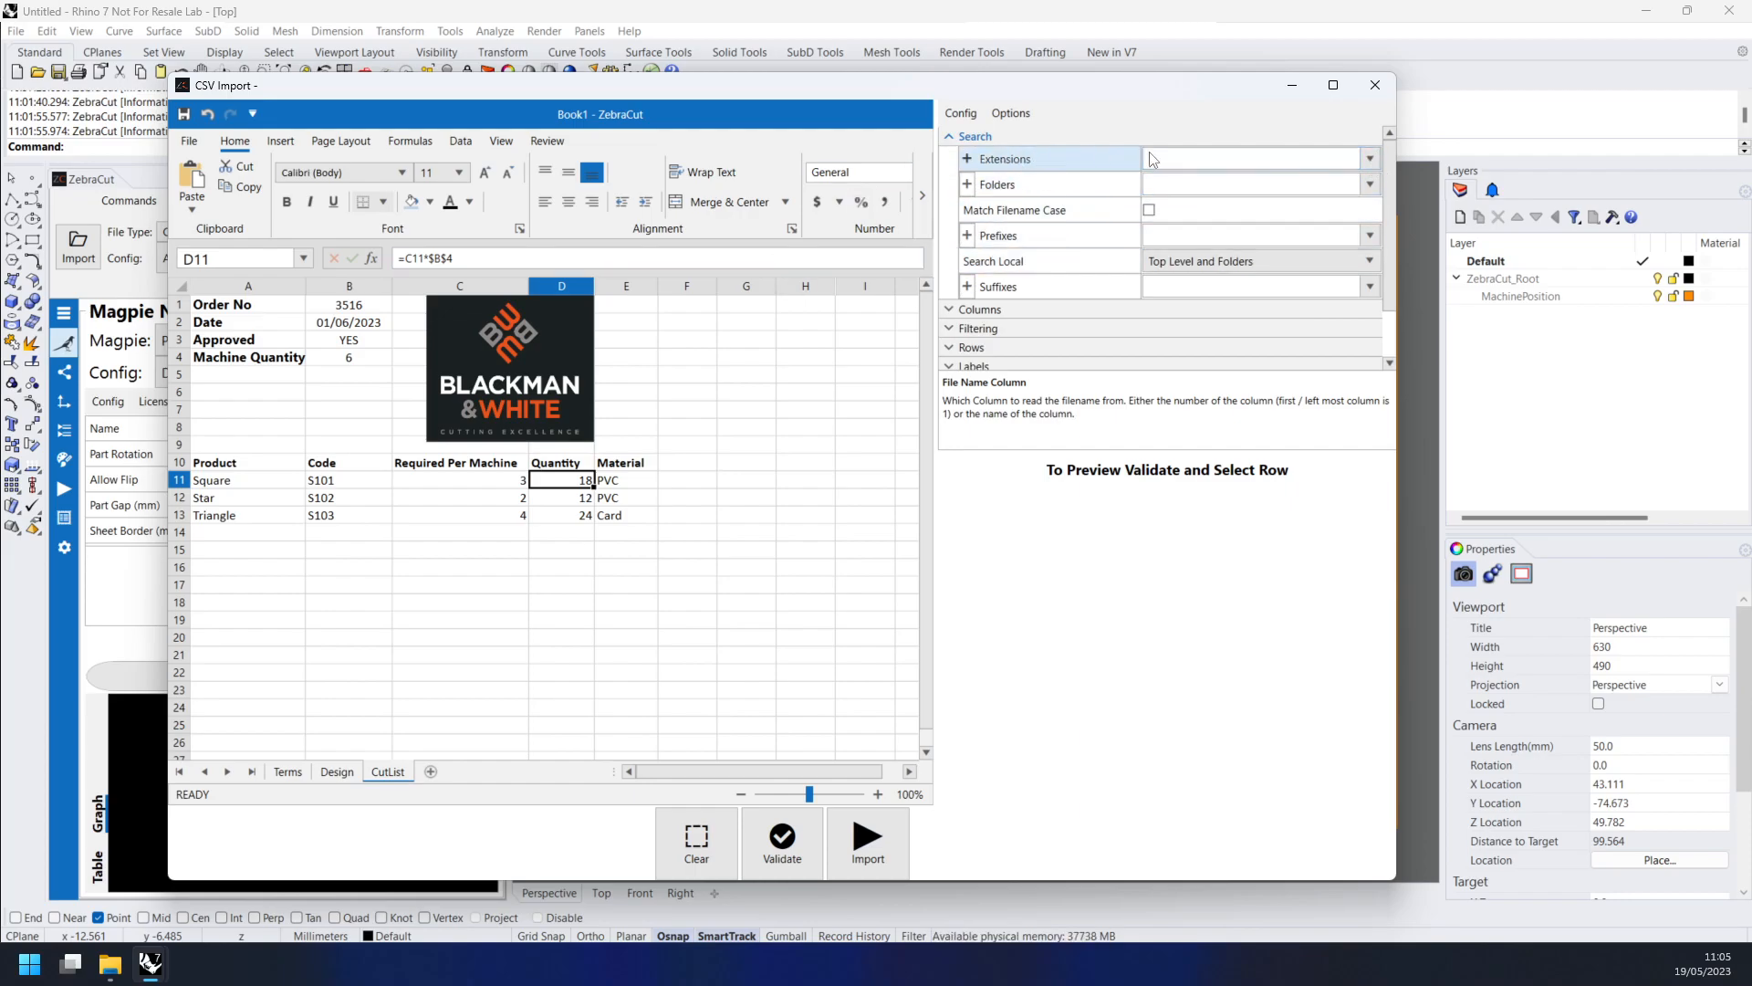
{"action": "left_click", "coordinate": [1371, 160]}
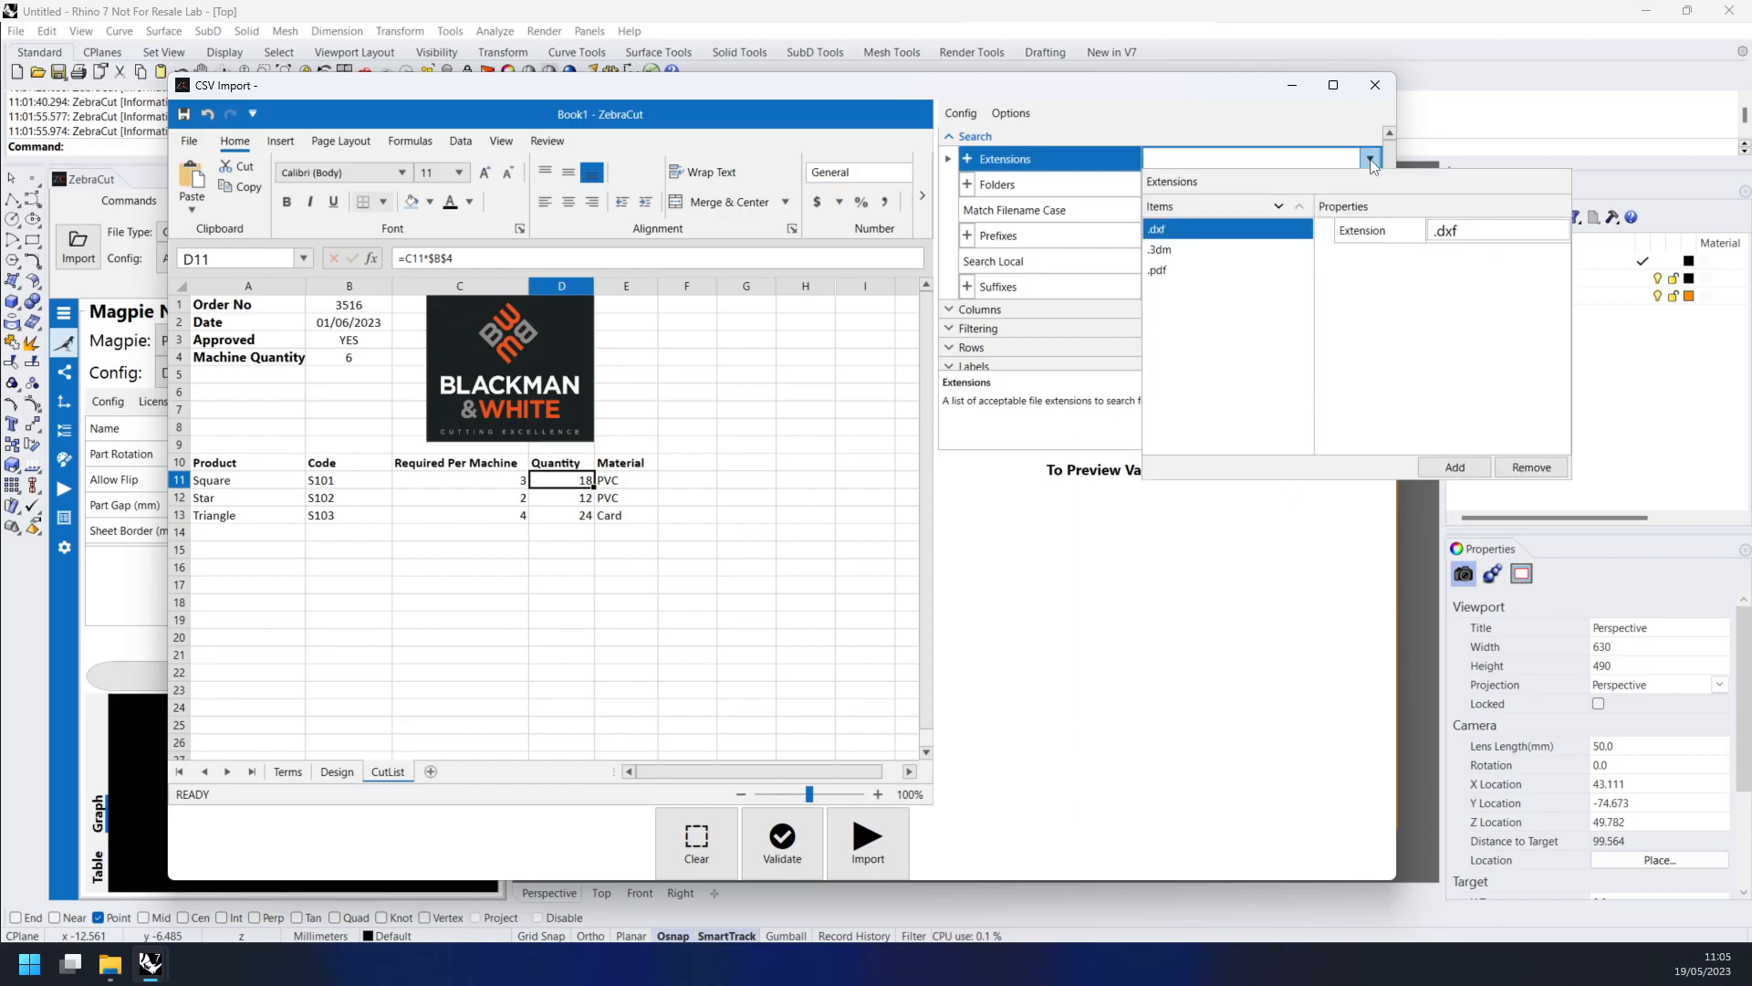
{"action": "left_click", "coordinate": [1178, 236]}
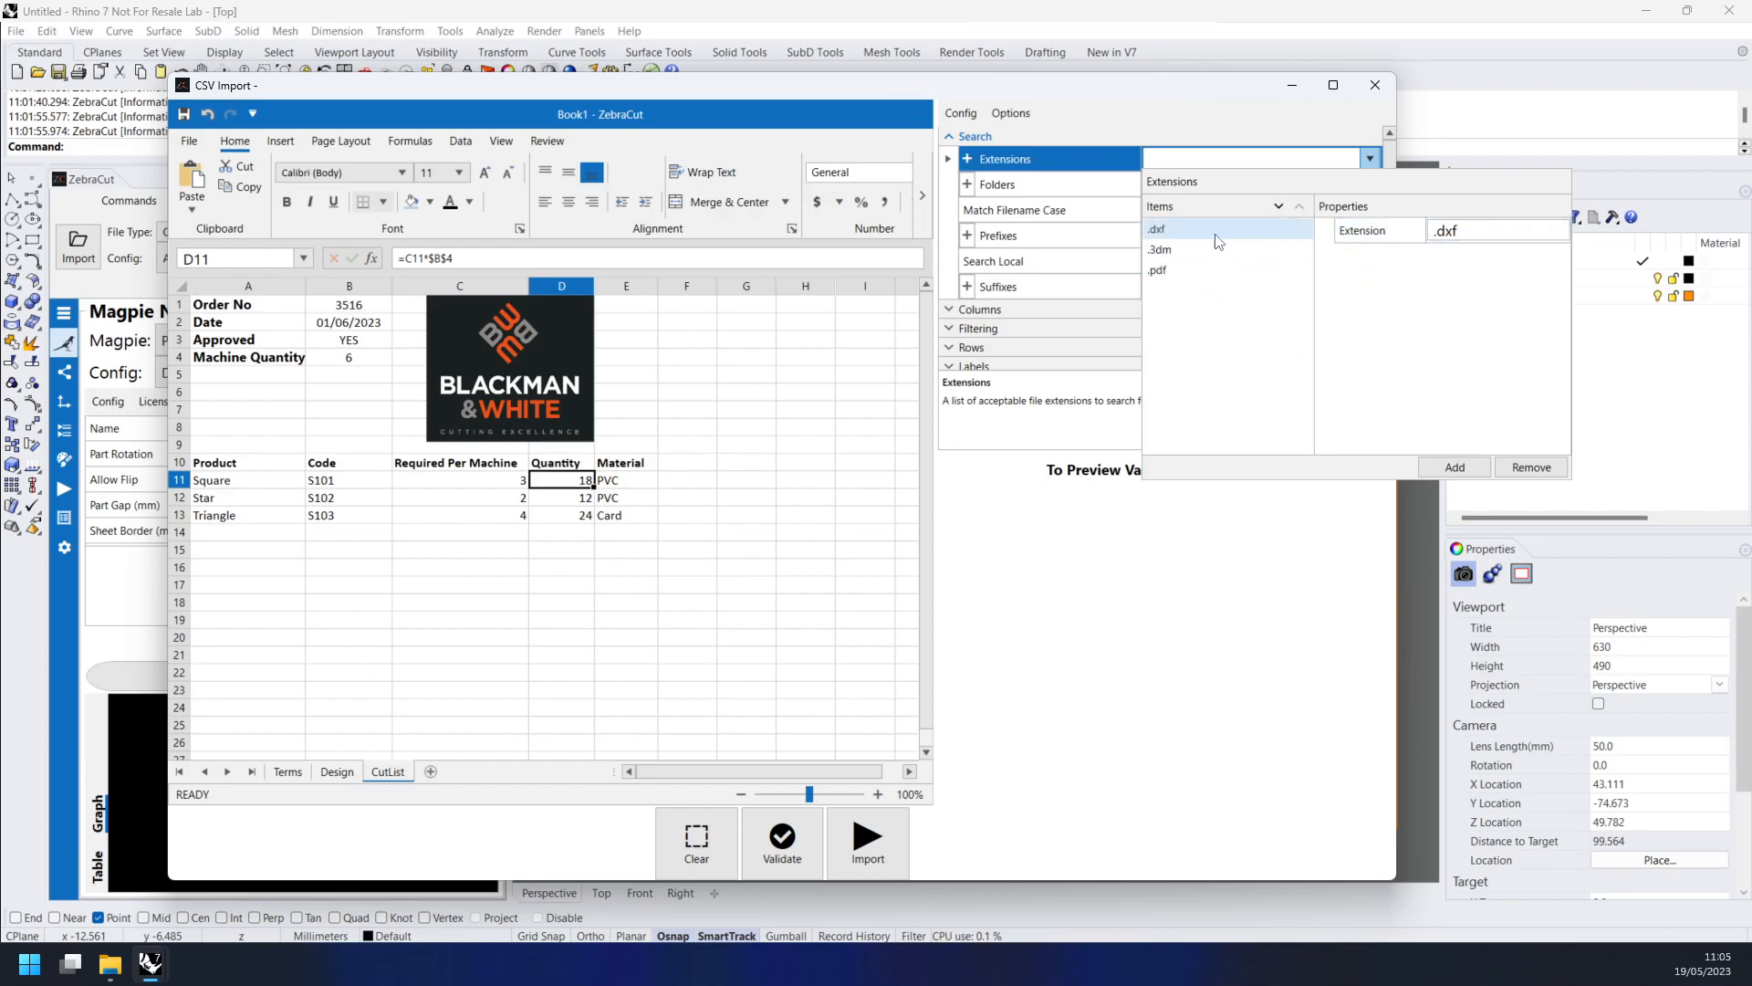
{"action": "left_click", "coordinate": [1180, 167]}
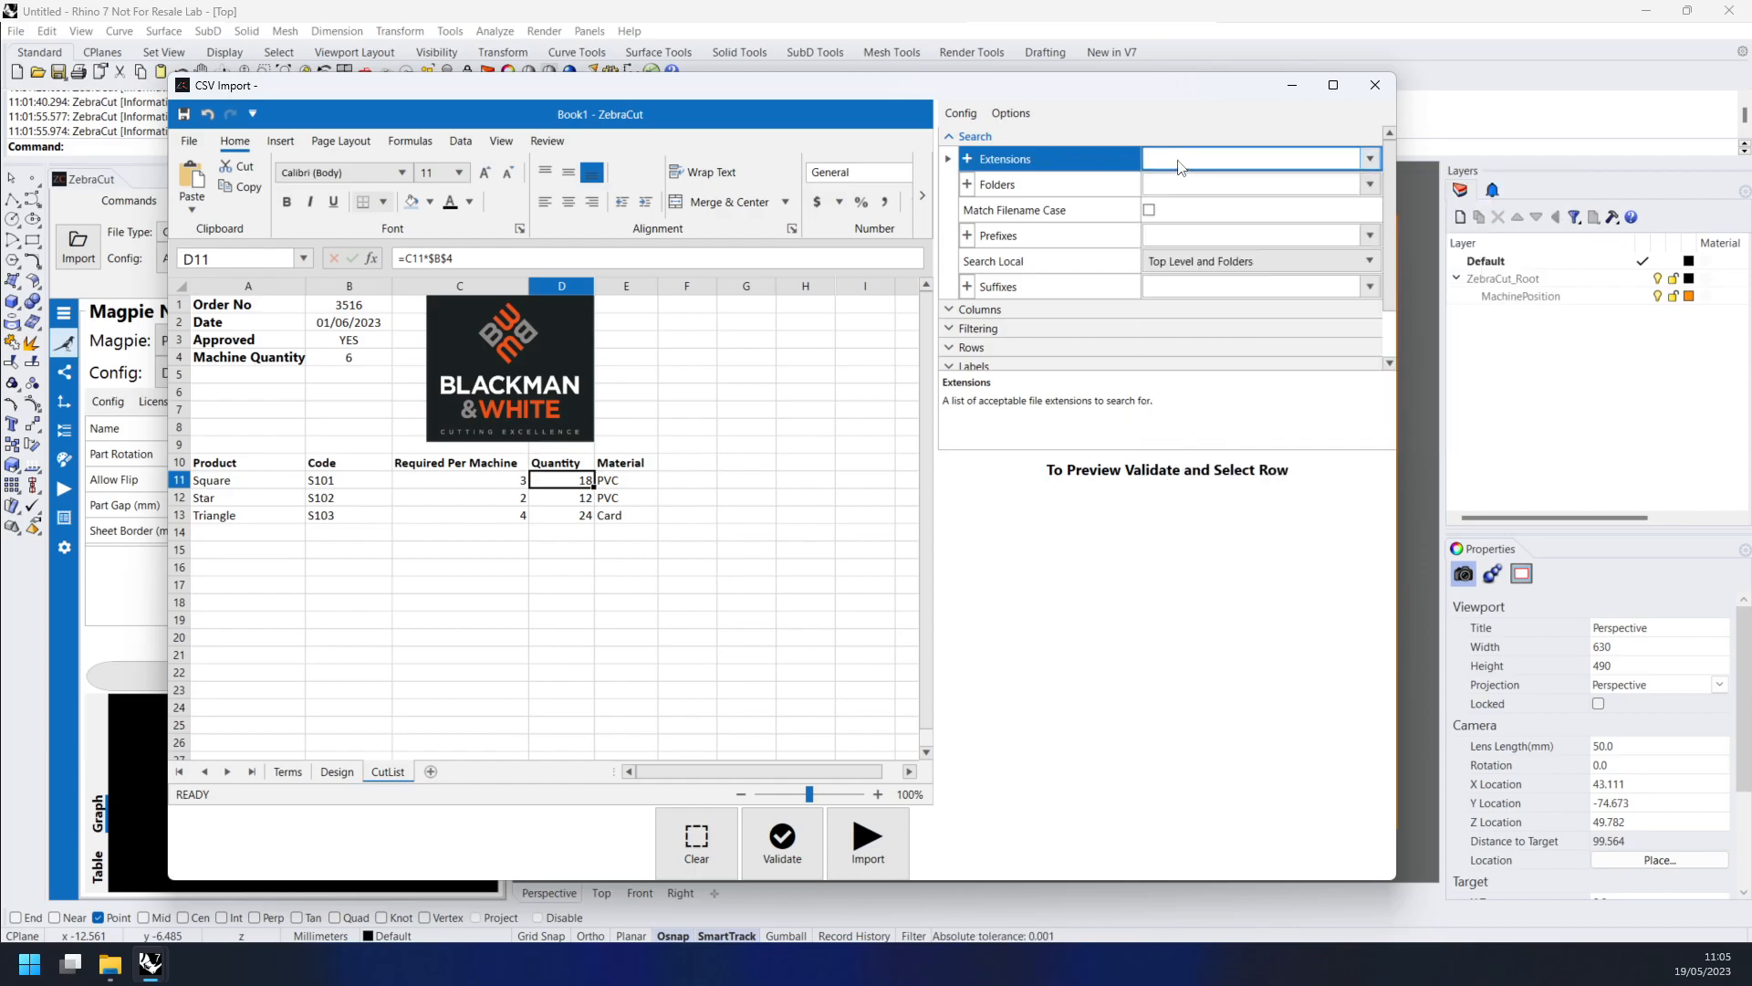
- Add two folder entries to the Folders list in the Search options
{"action": "left_click", "coordinate": [1370, 185]}
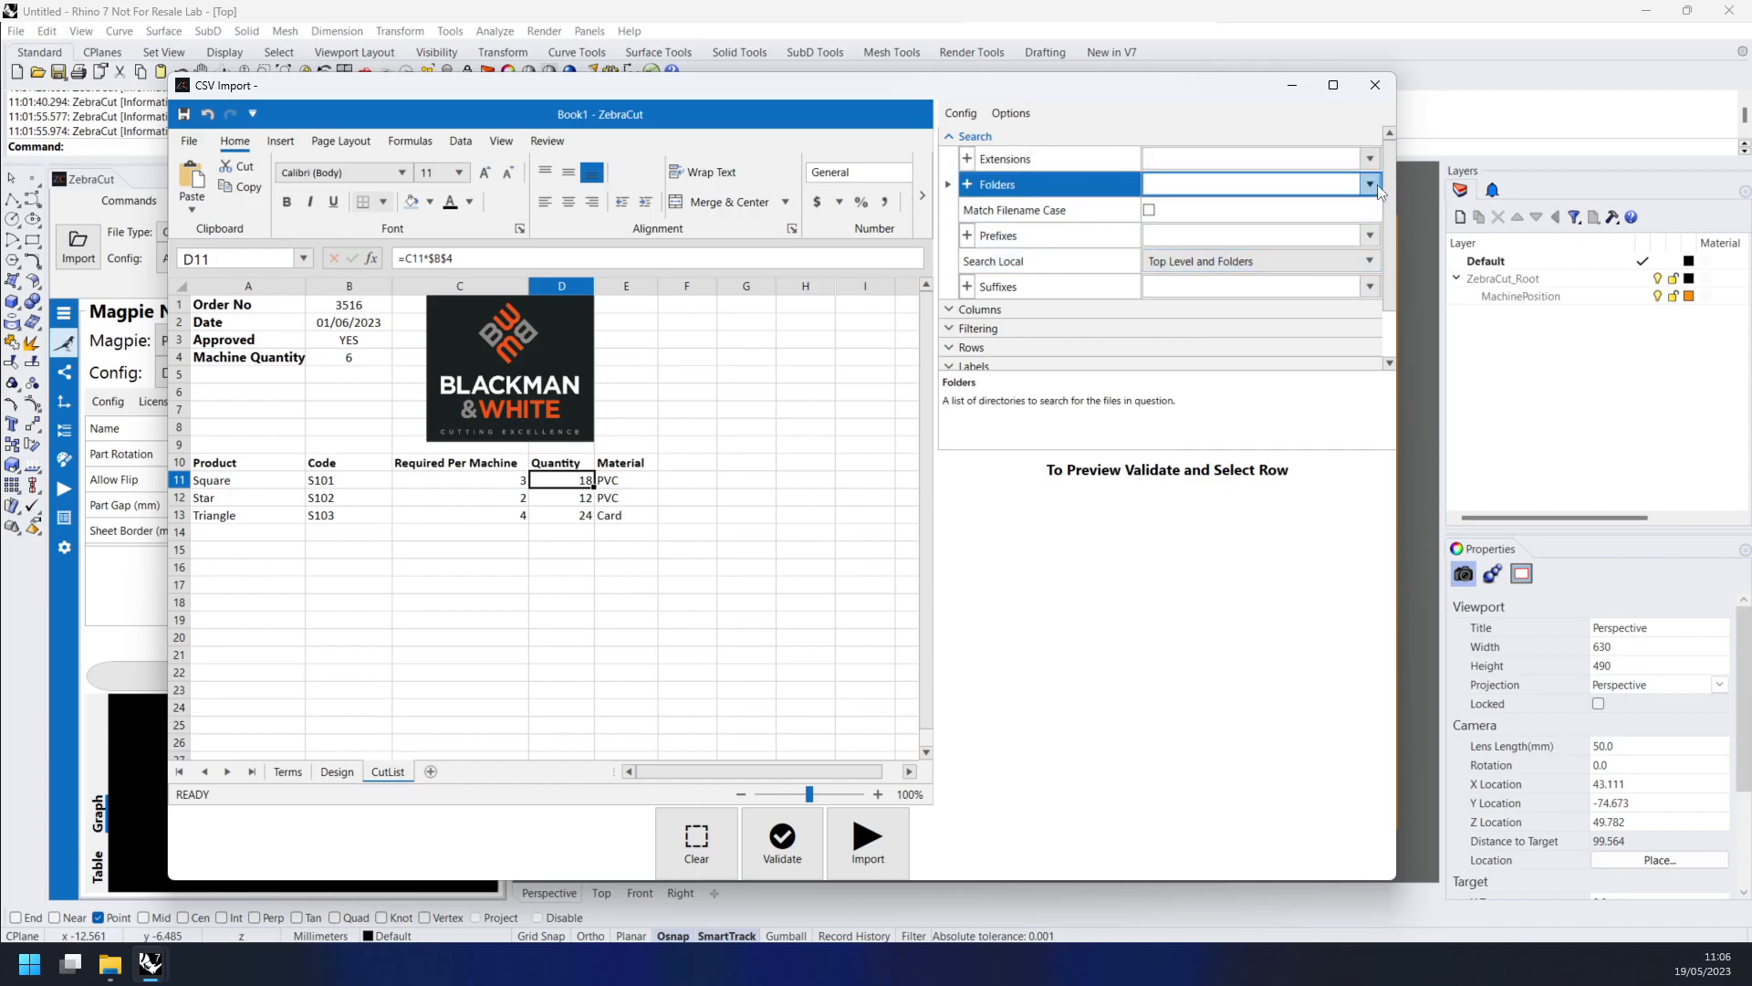
{"action": "left_click", "coordinate": [1454, 491]}
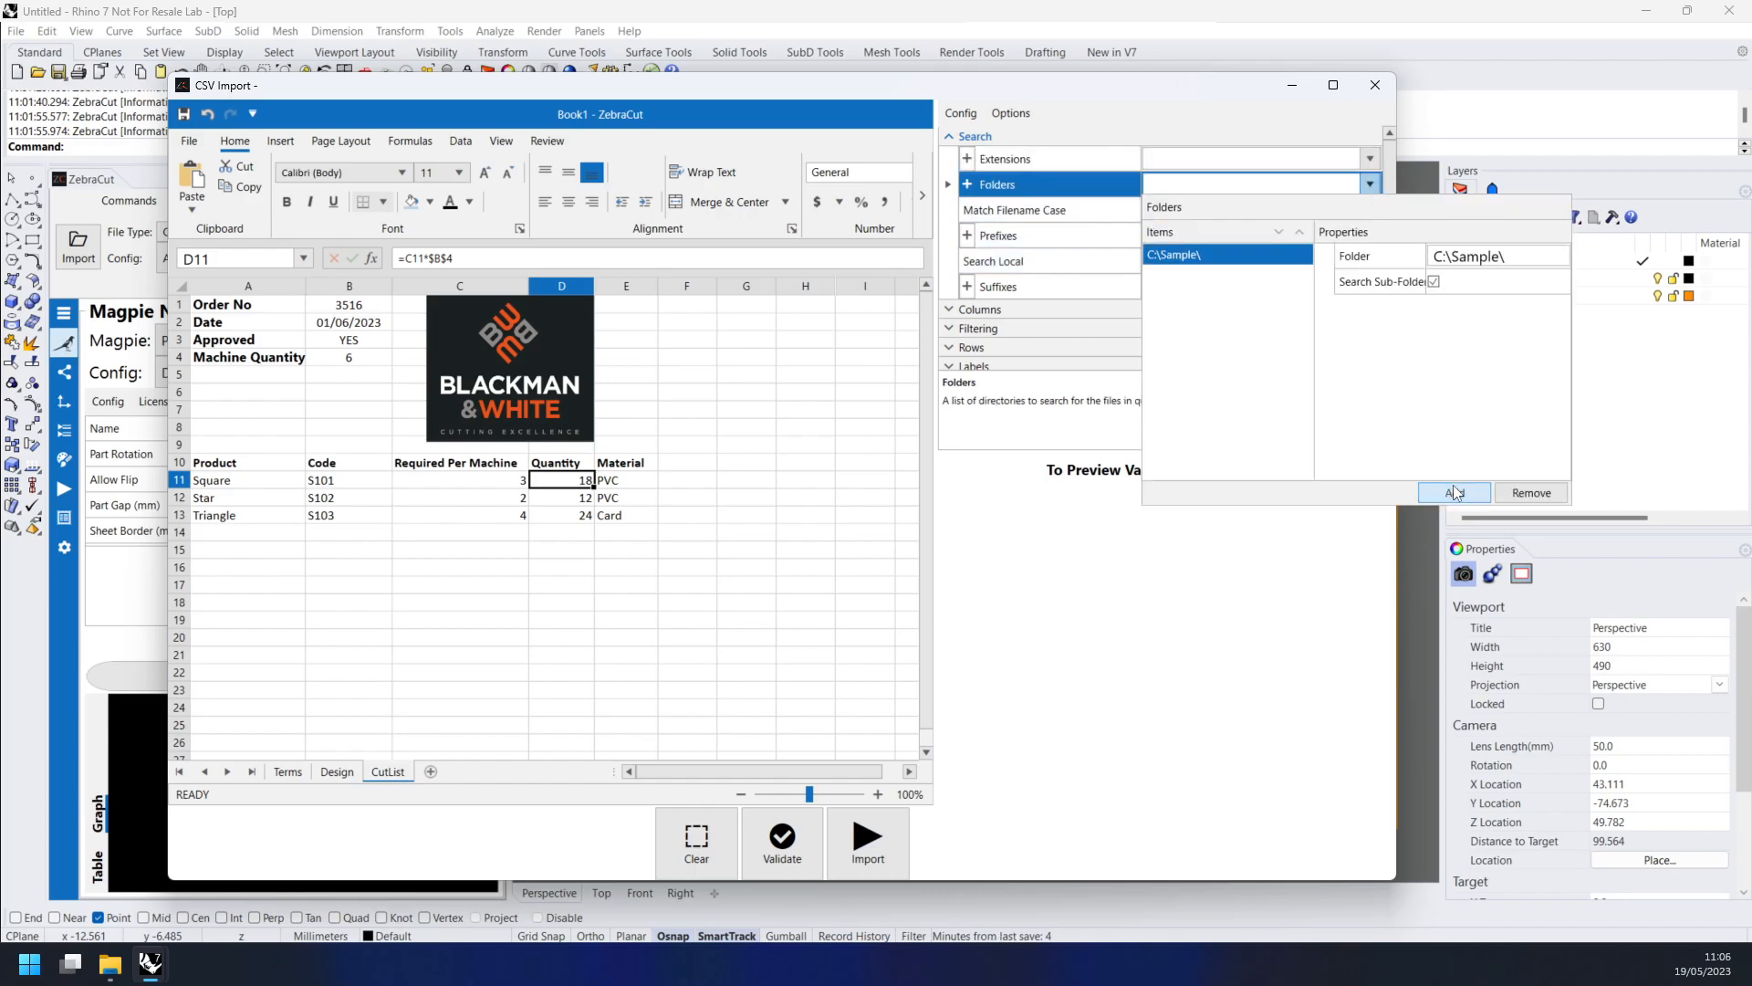
{"action": "left_click", "coordinate": [1453, 491]}
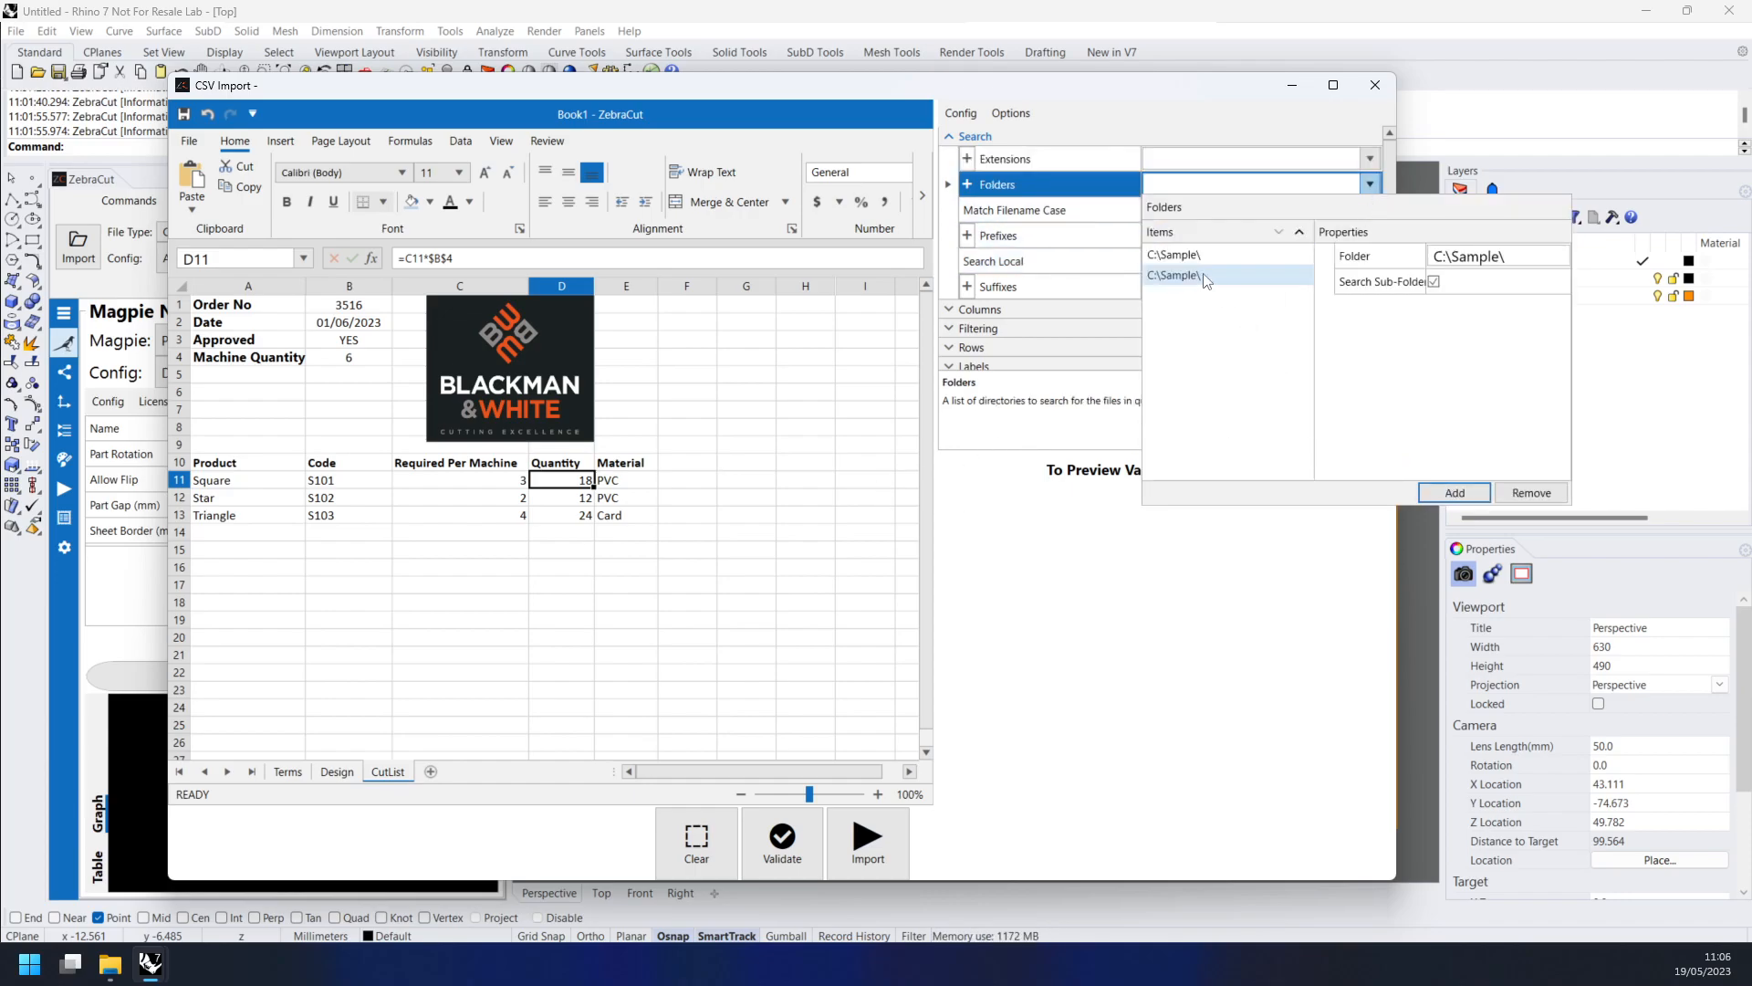
- Copy the General folder's path from File Explorer and set the first search folder to D:\Work\Cad_Samples\CSVImport\General
{"action": "left_click", "coordinate": [109, 968]}
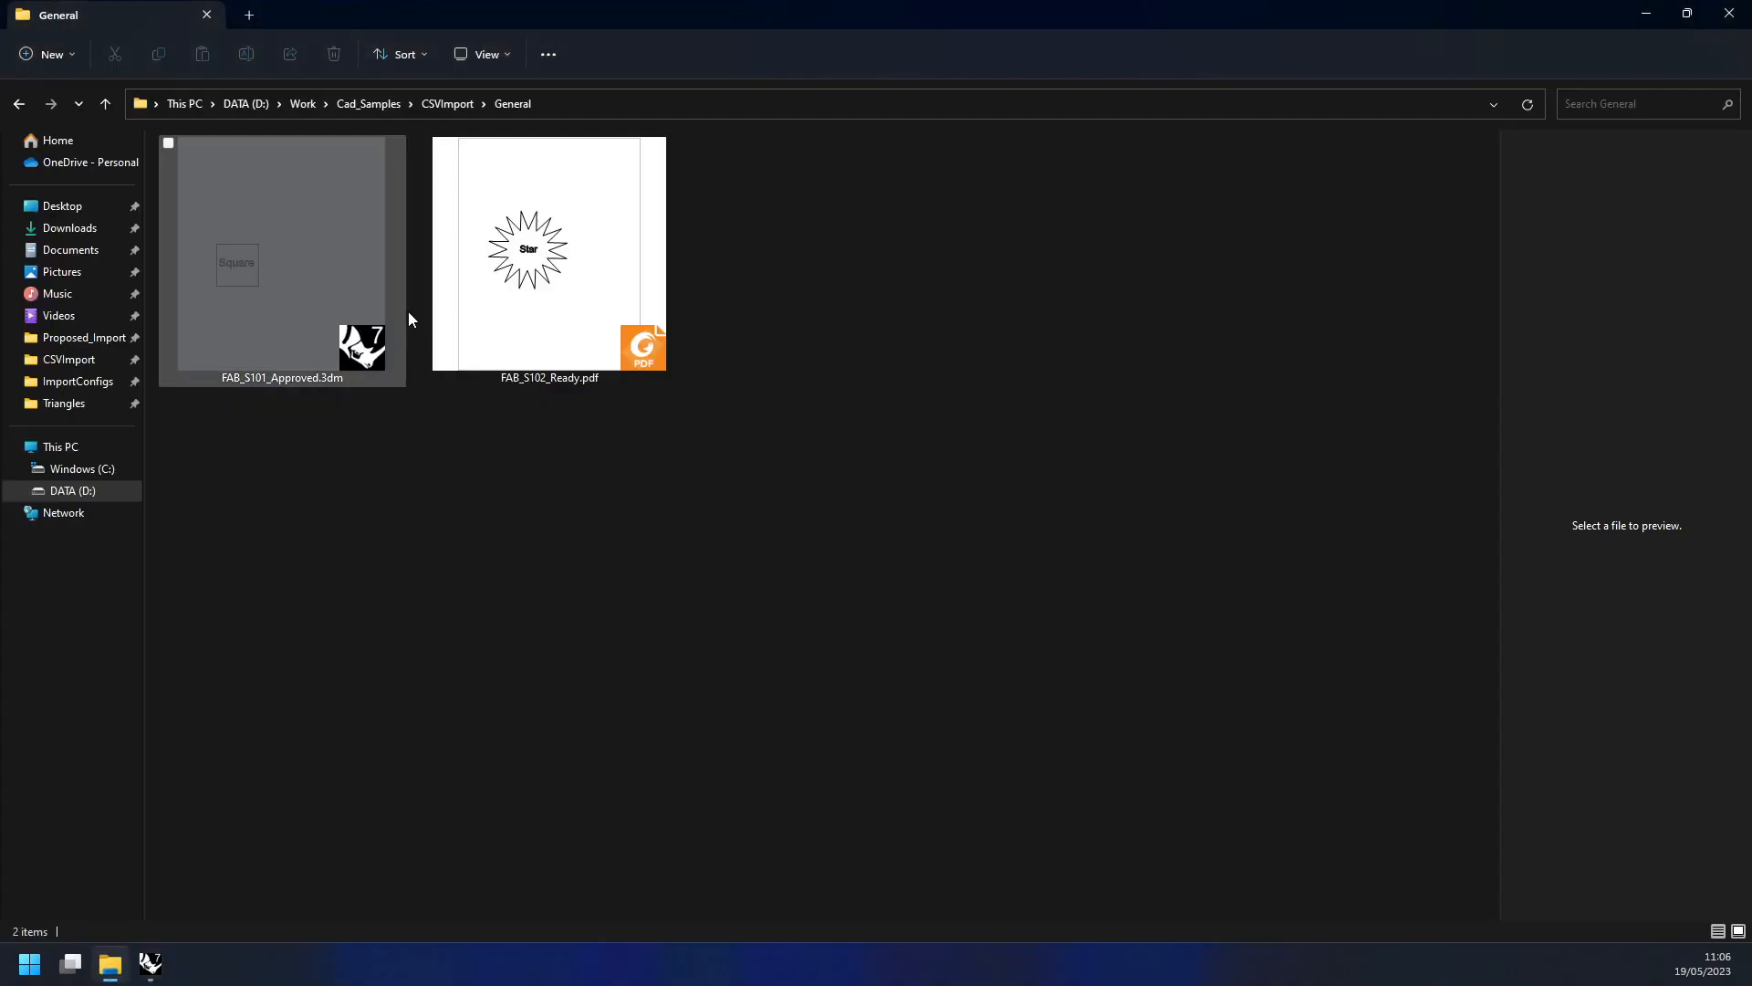
{"action": "left_click", "coordinate": [579, 102]}
{"action": "key", "text": "ctrl+c"}
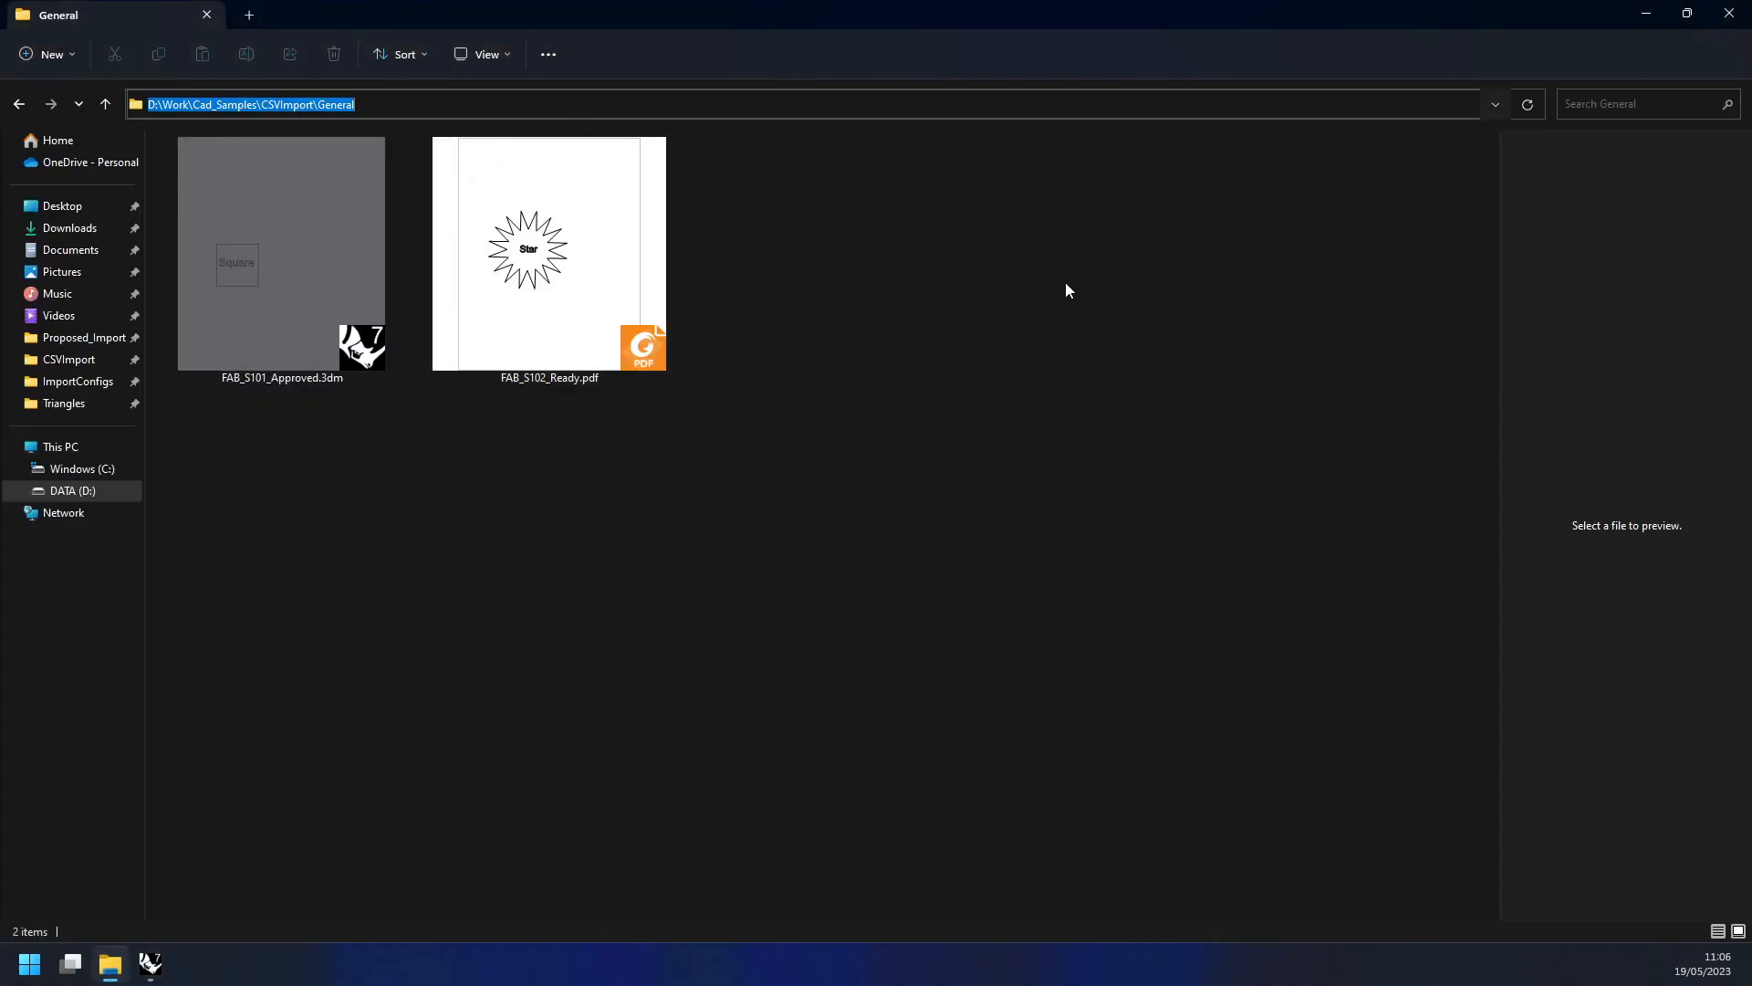
{"action": "left_click", "coordinate": [1647, 13]}
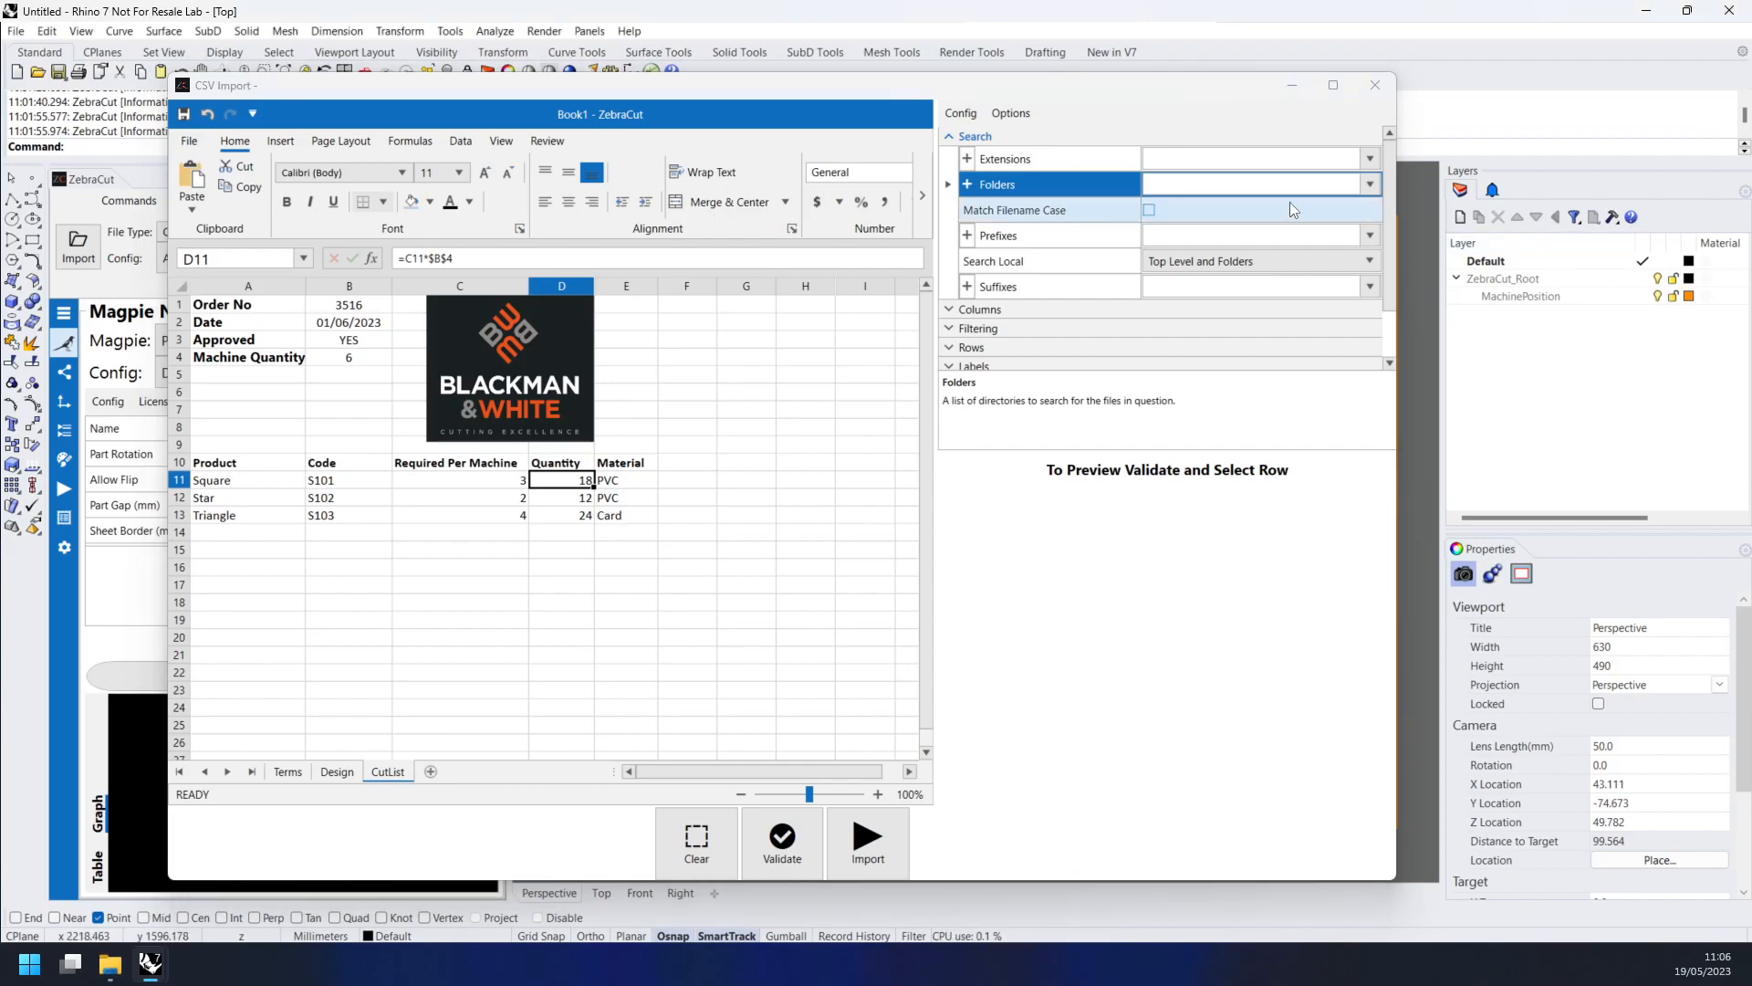
{"action": "left_click", "coordinate": [1370, 185]}
{"action": "left_click", "coordinate": [1296, 255]}
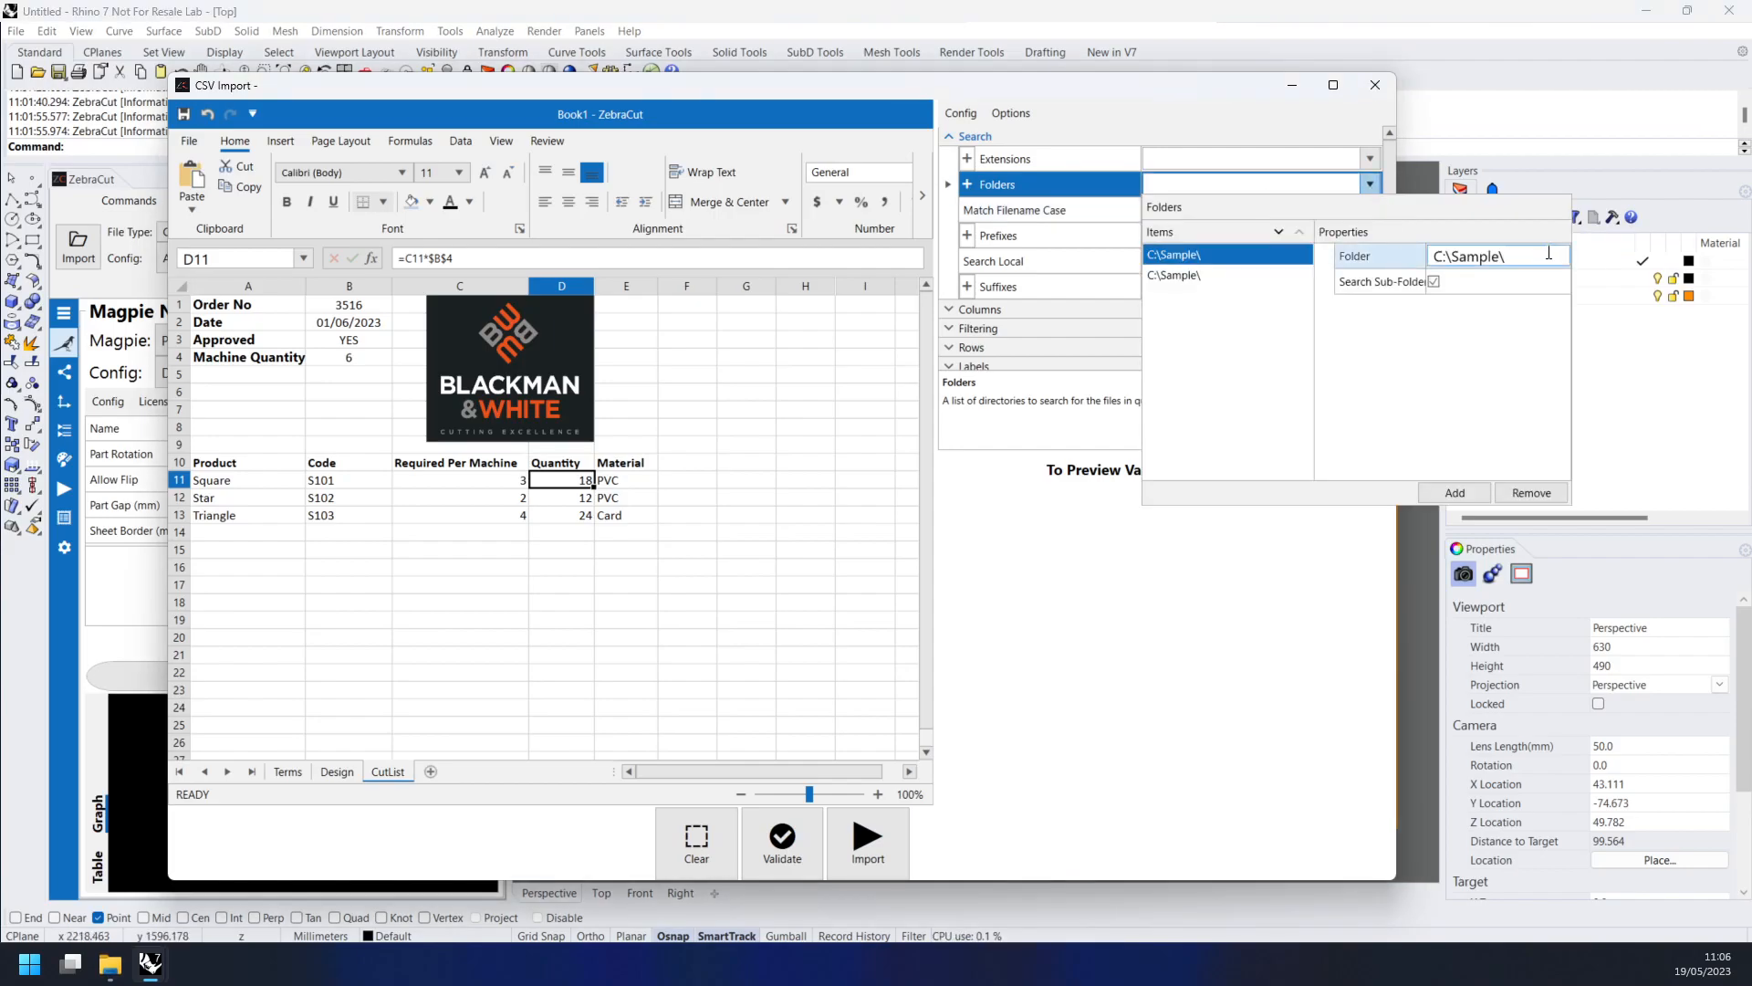
{"action": "key", "text": "ctrl+v"}
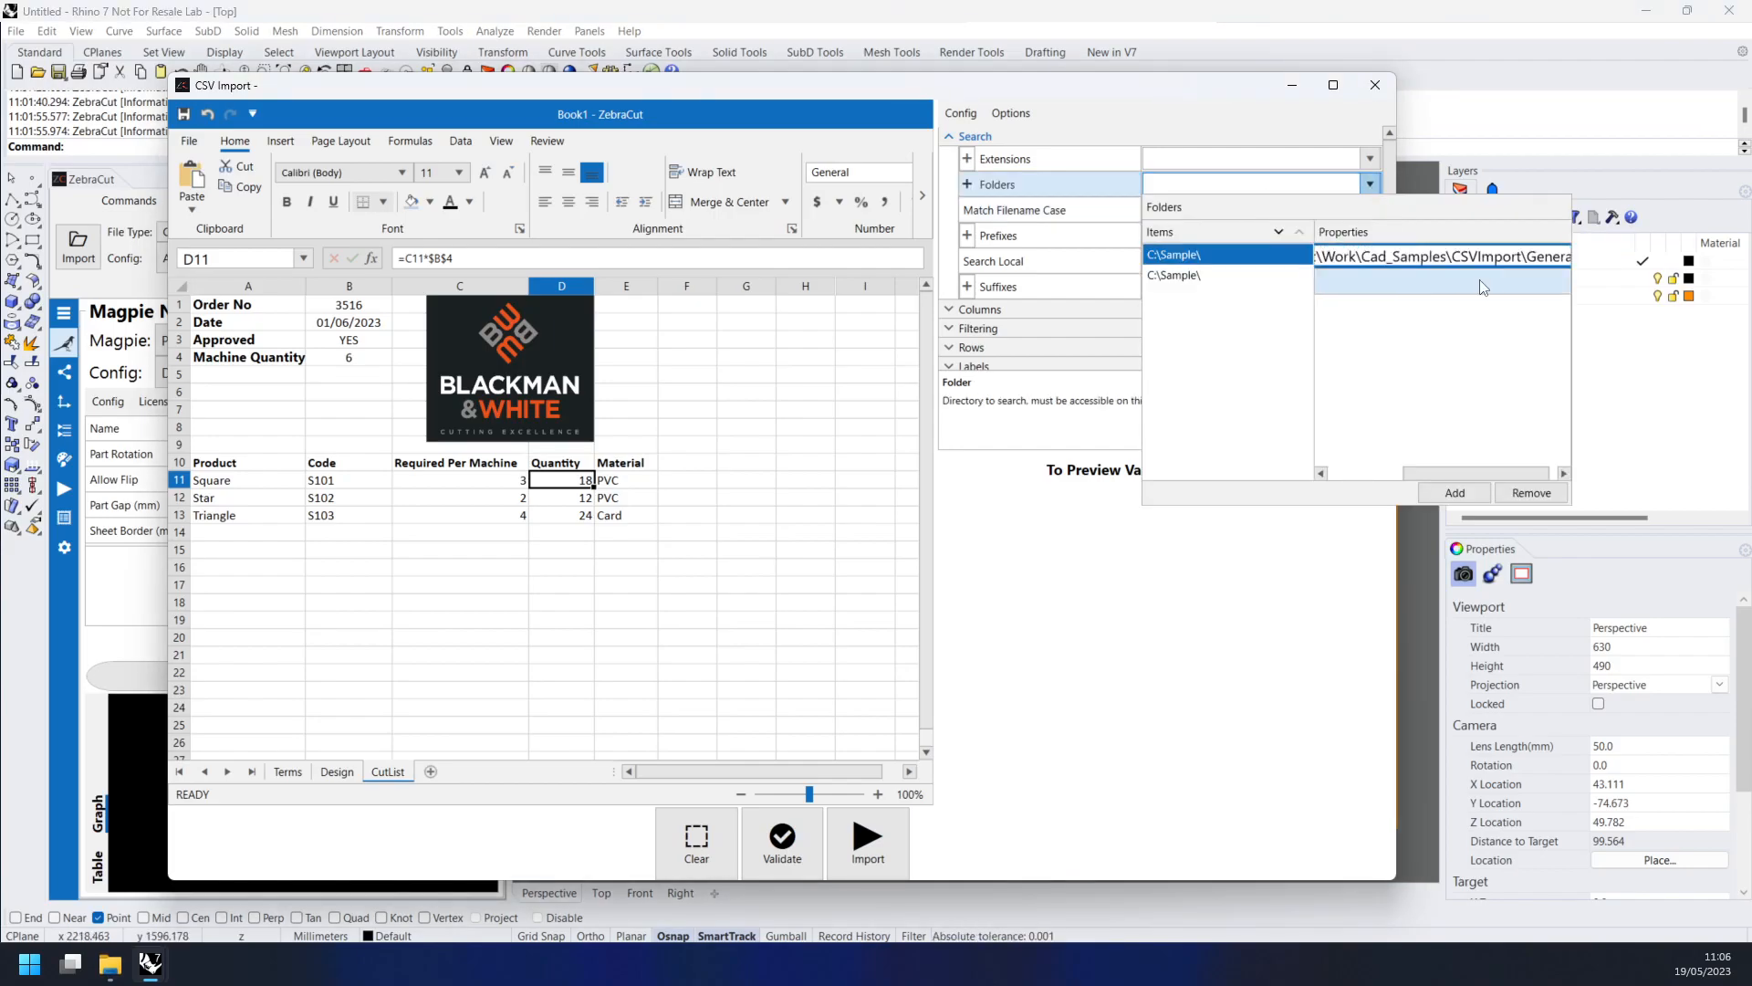
- Select the second folder entry and copy the path of the Triangles folder under CSVImport from File Explorer
{"action": "left_click", "coordinate": [1240, 275]}
{"action": "left_click", "coordinate": [110, 963]}
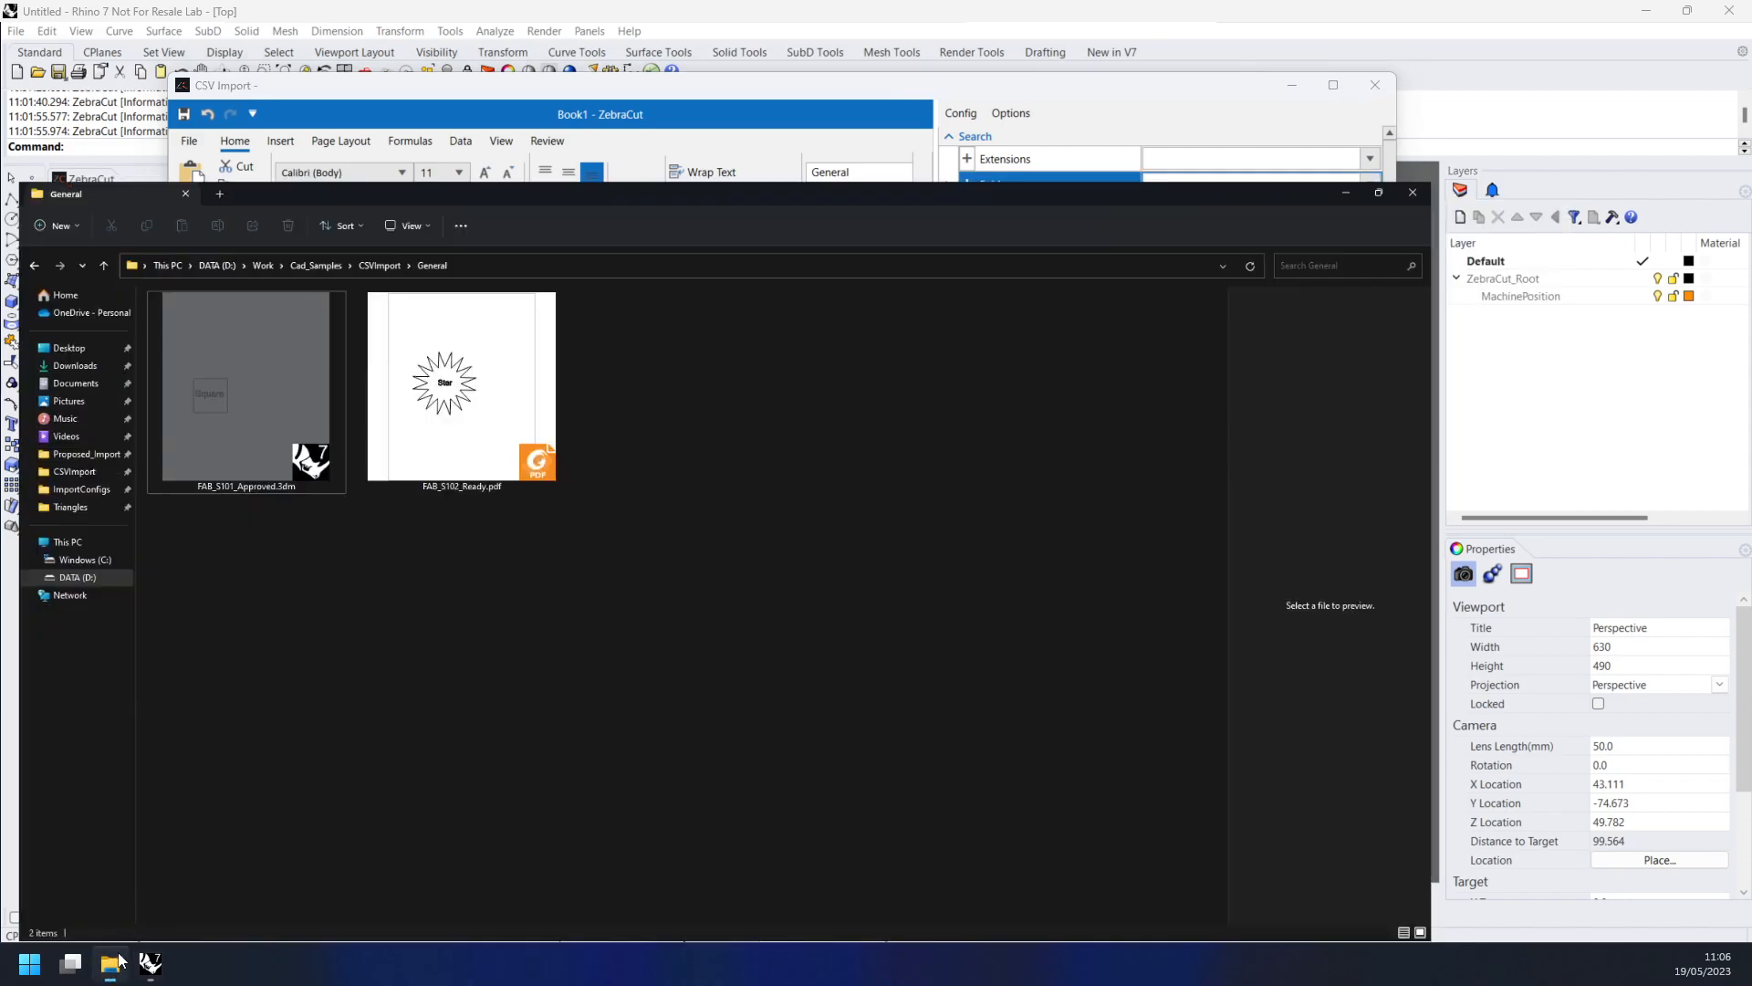
{"action": "left_click", "coordinate": [465, 98]}
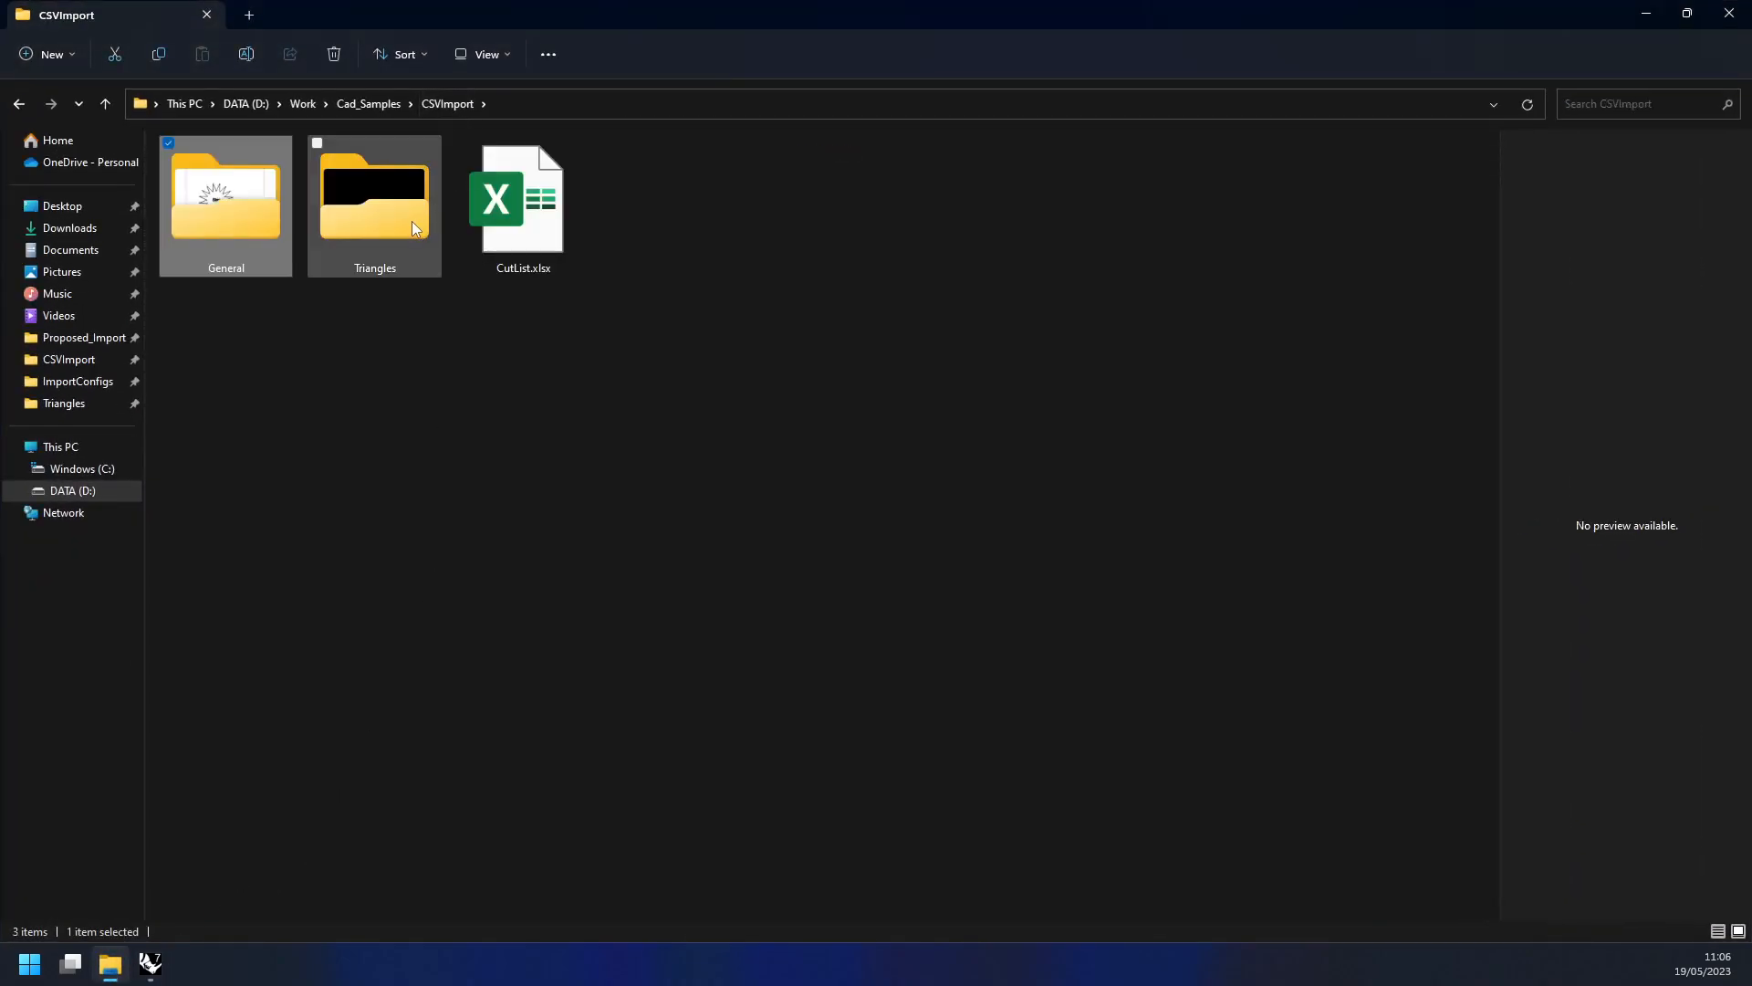
{"action": "double_click", "coordinate": [412, 221]}
{"action": "left_click", "coordinate": [515, 144]}
{"action": "left_click", "coordinate": [578, 104]}
{"action": "key", "text": "ctrl+c"}
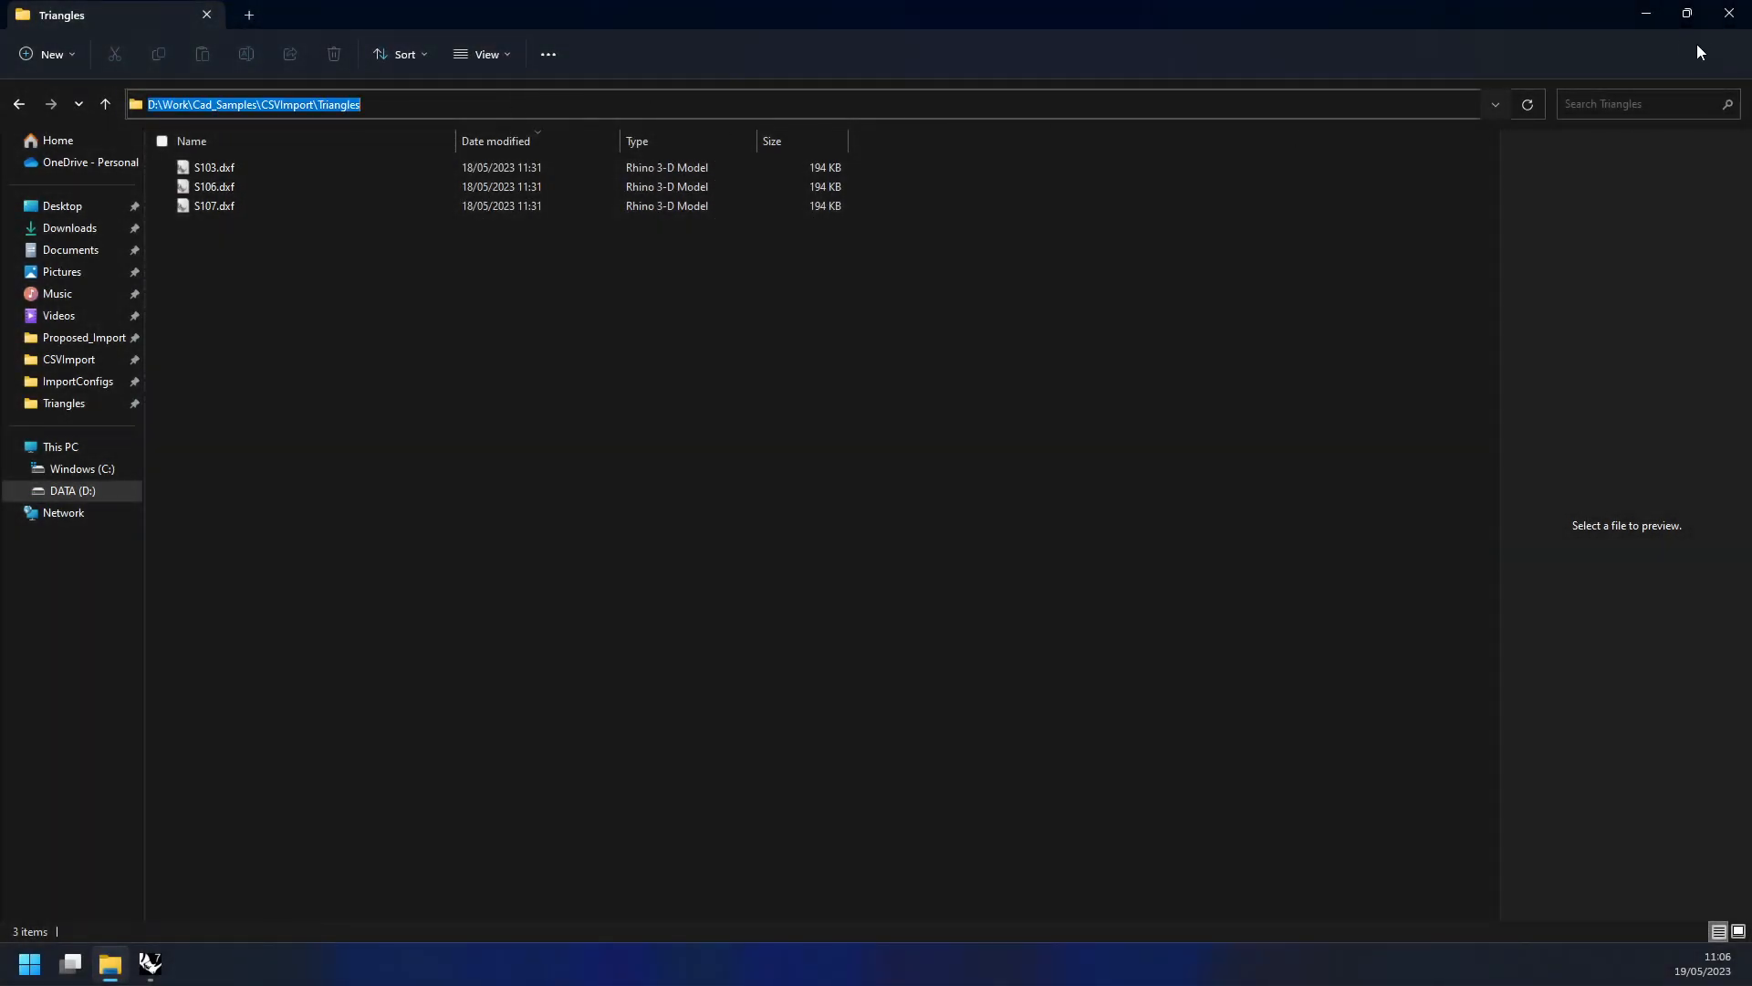
- Set the second search folder to D:\Work\Cad_Samples\CSVImport\Triangles and set Search Local to None
{"action": "left_click", "coordinate": [1647, 13]}
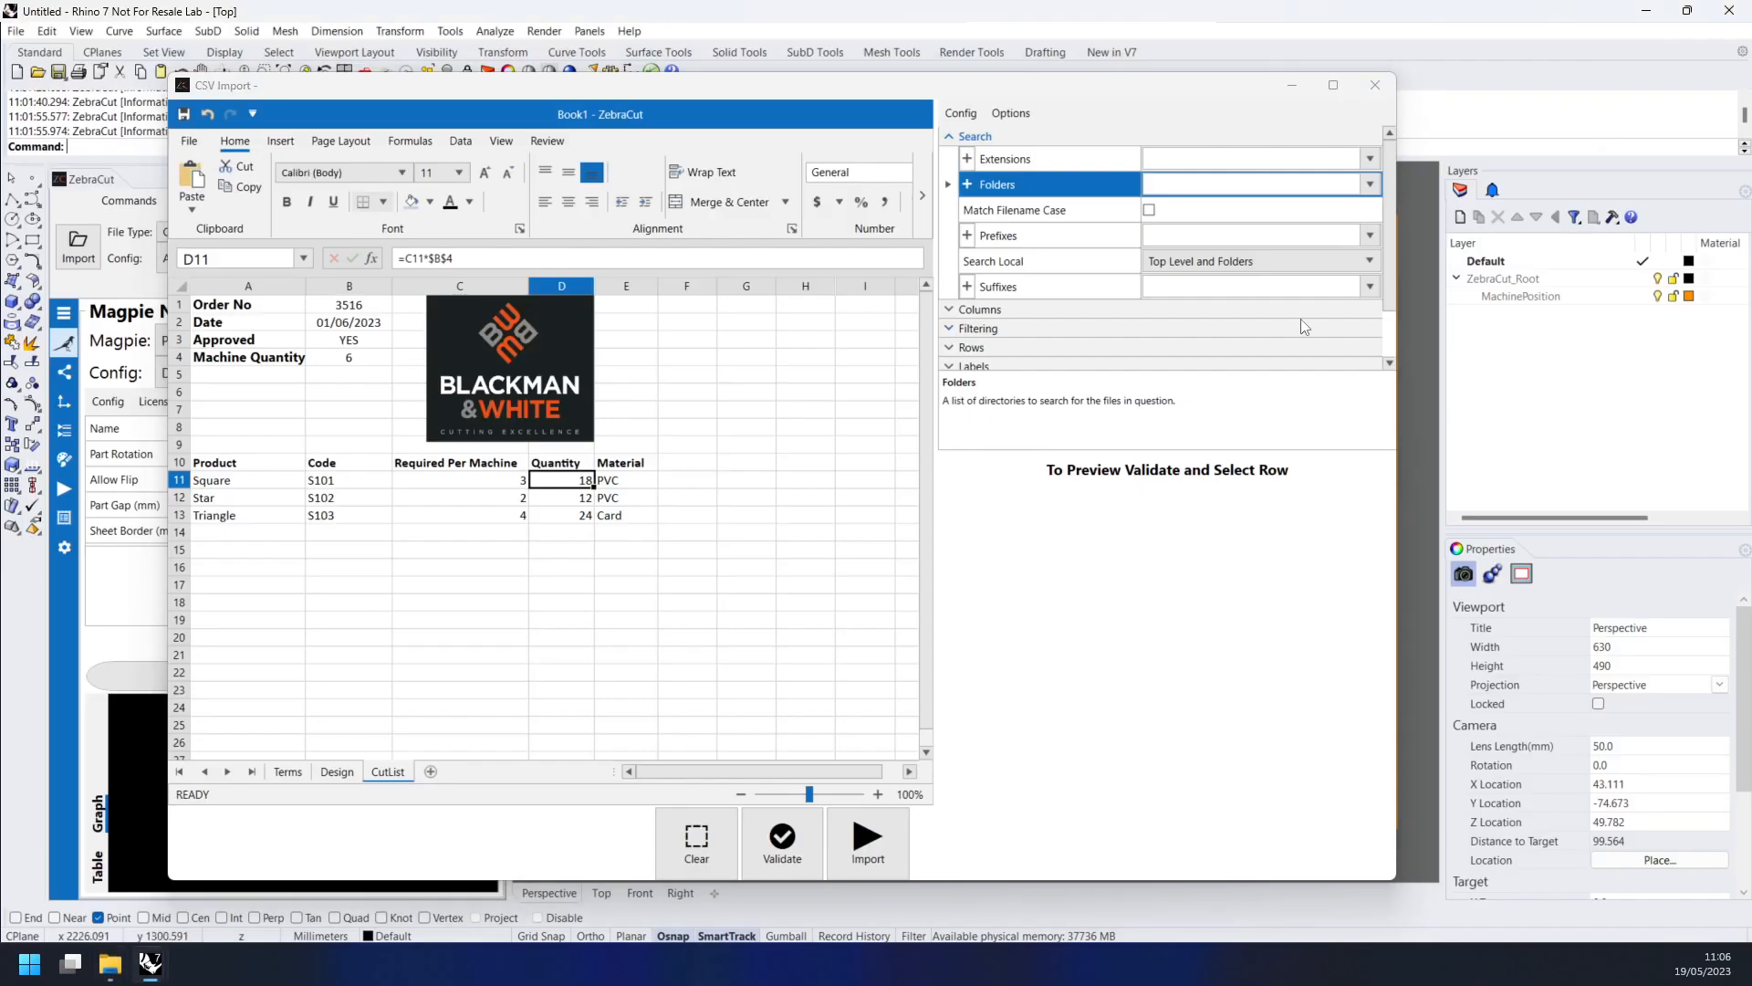
{"action": "left_click", "coordinate": [1371, 182]}
{"action": "left_click", "coordinate": [1349, 248]}
{"action": "key", "text": "ctrl+v"}
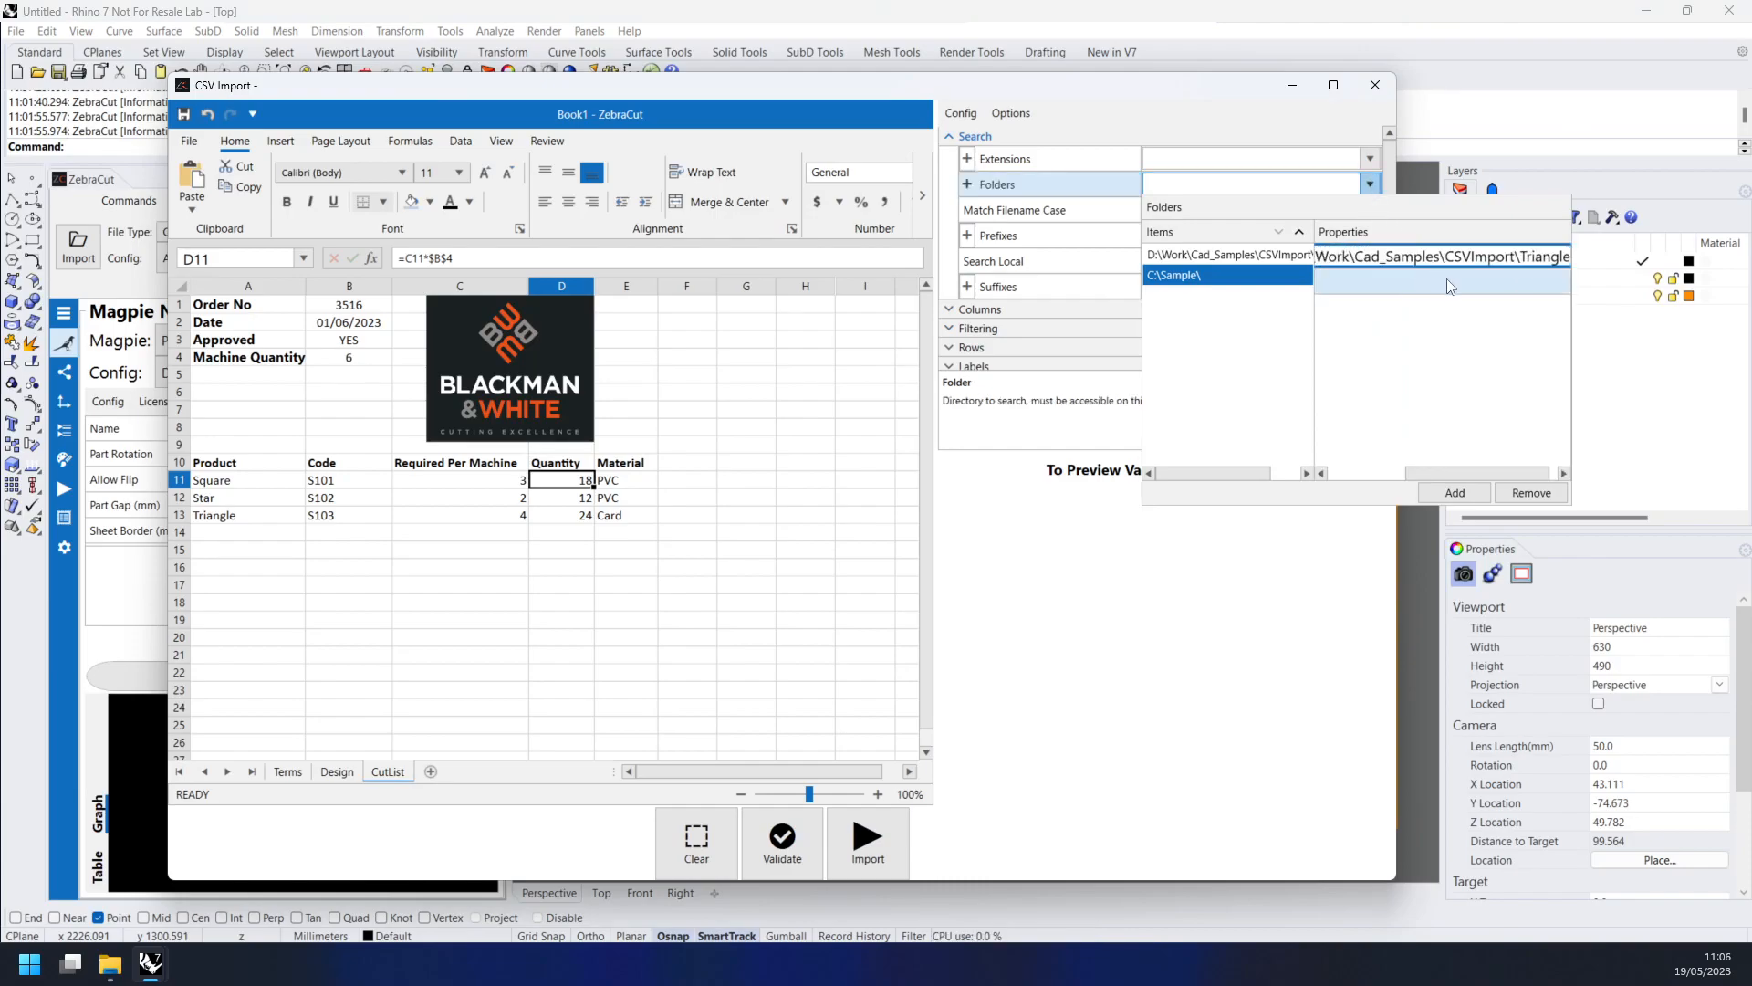
{"action": "left_click", "coordinate": [1278, 257]}
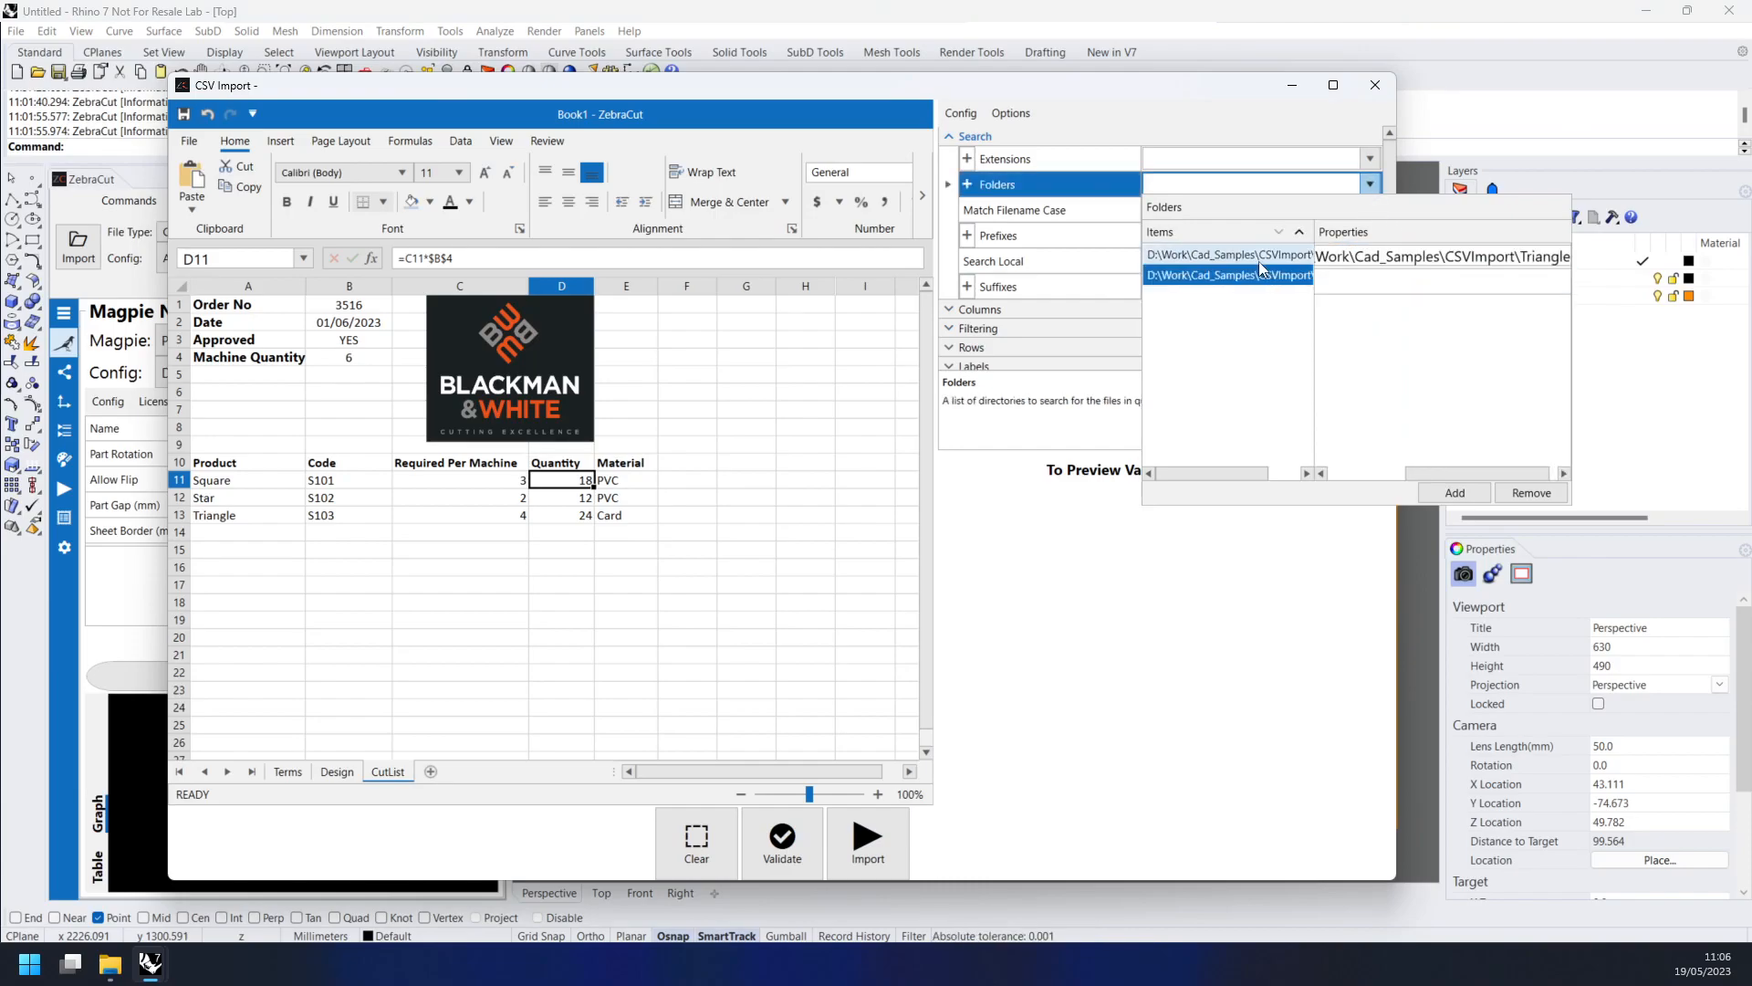
{"action": "left_click", "coordinate": [1258, 276]}
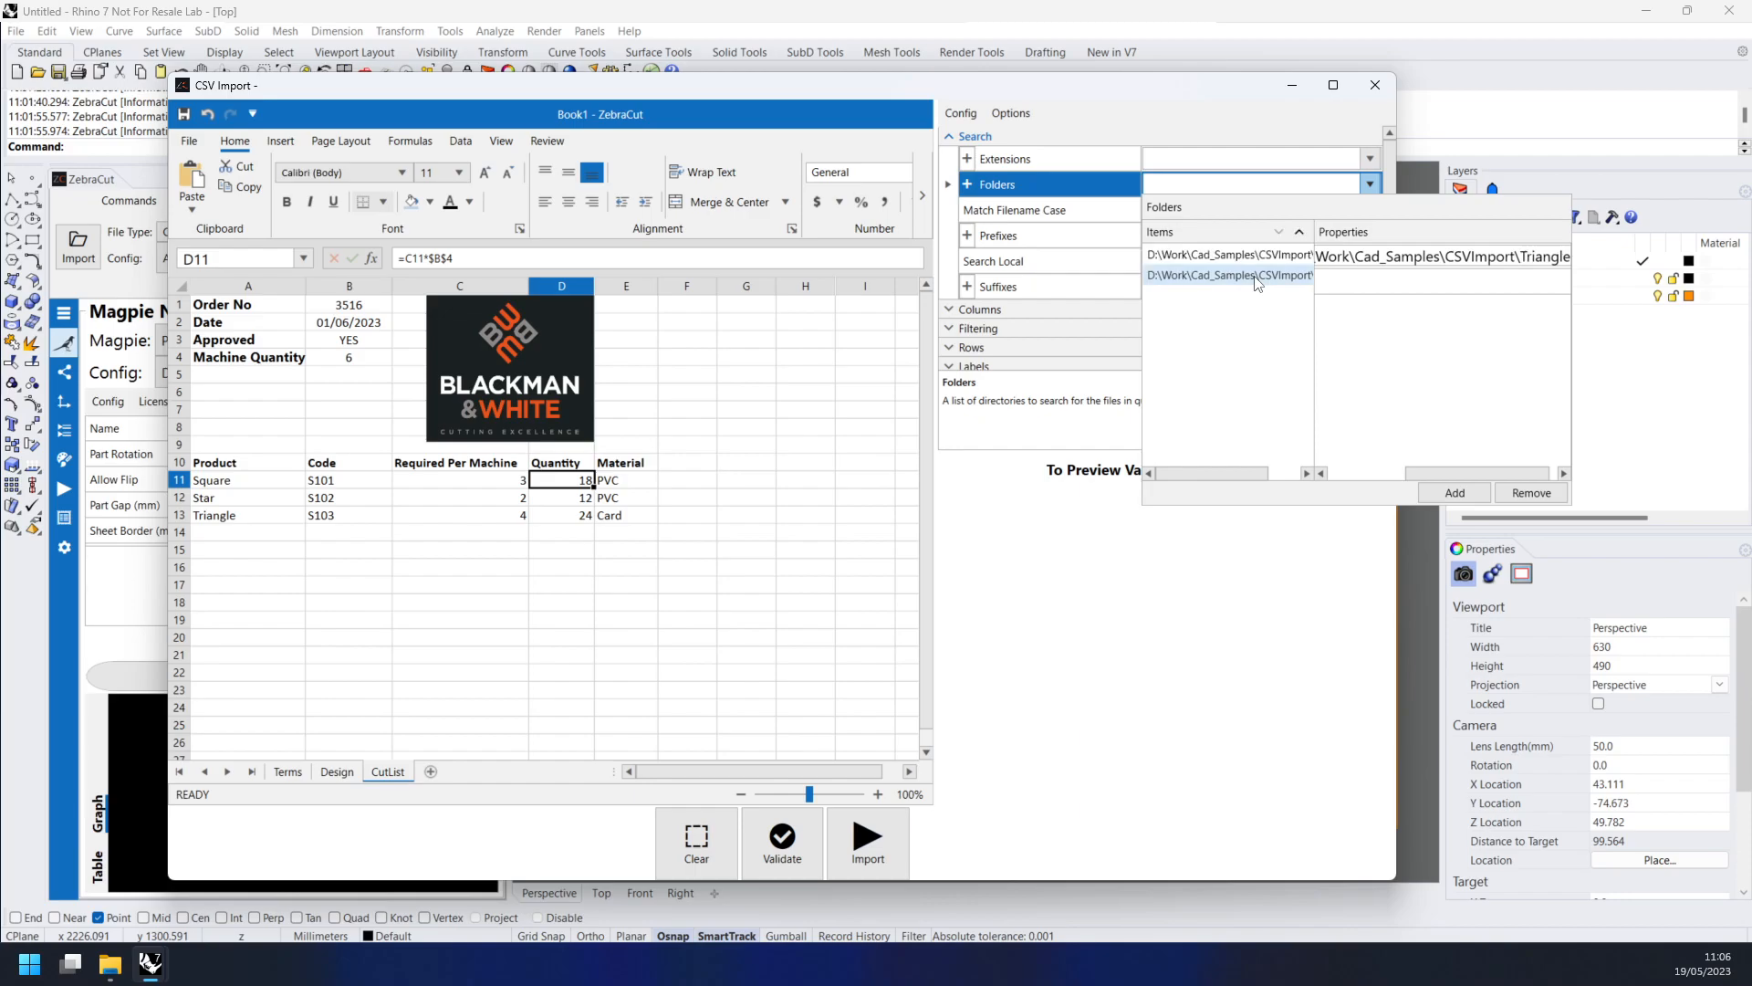
{"action": "left_click", "coordinate": [1229, 187]}
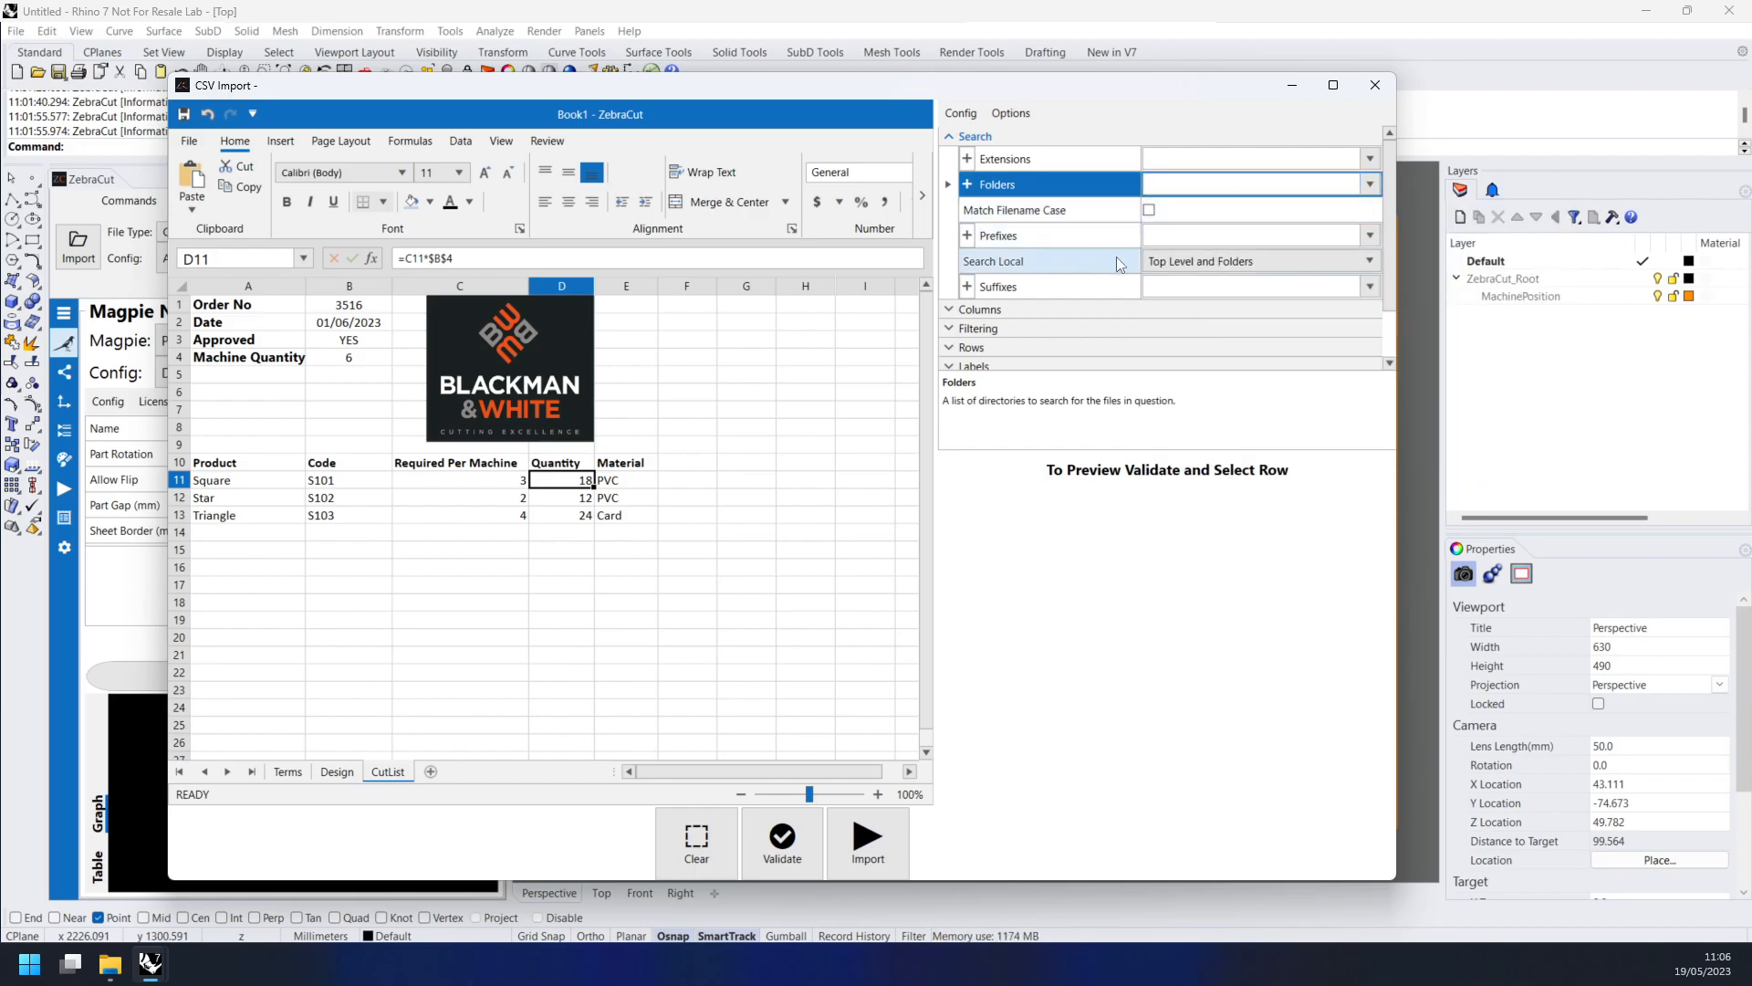
{"action": "left_click", "coordinate": [1161, 270]}
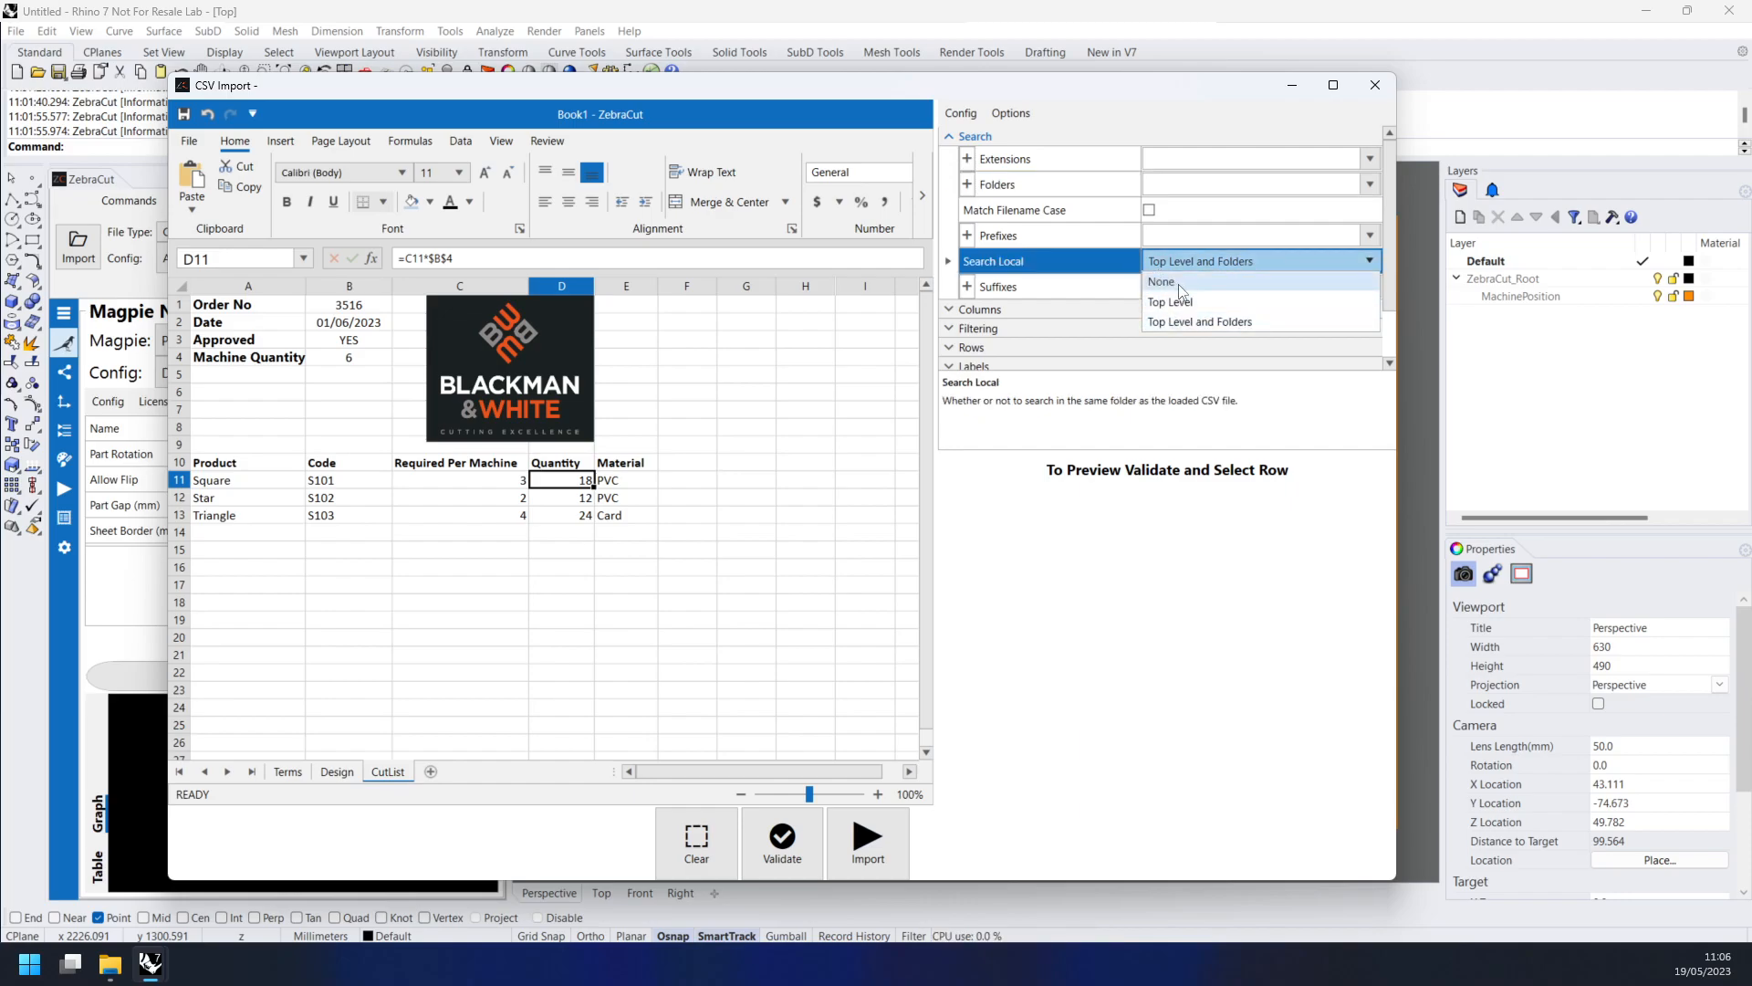
{"action": "left_click", "coordinate": [1164, 282]}
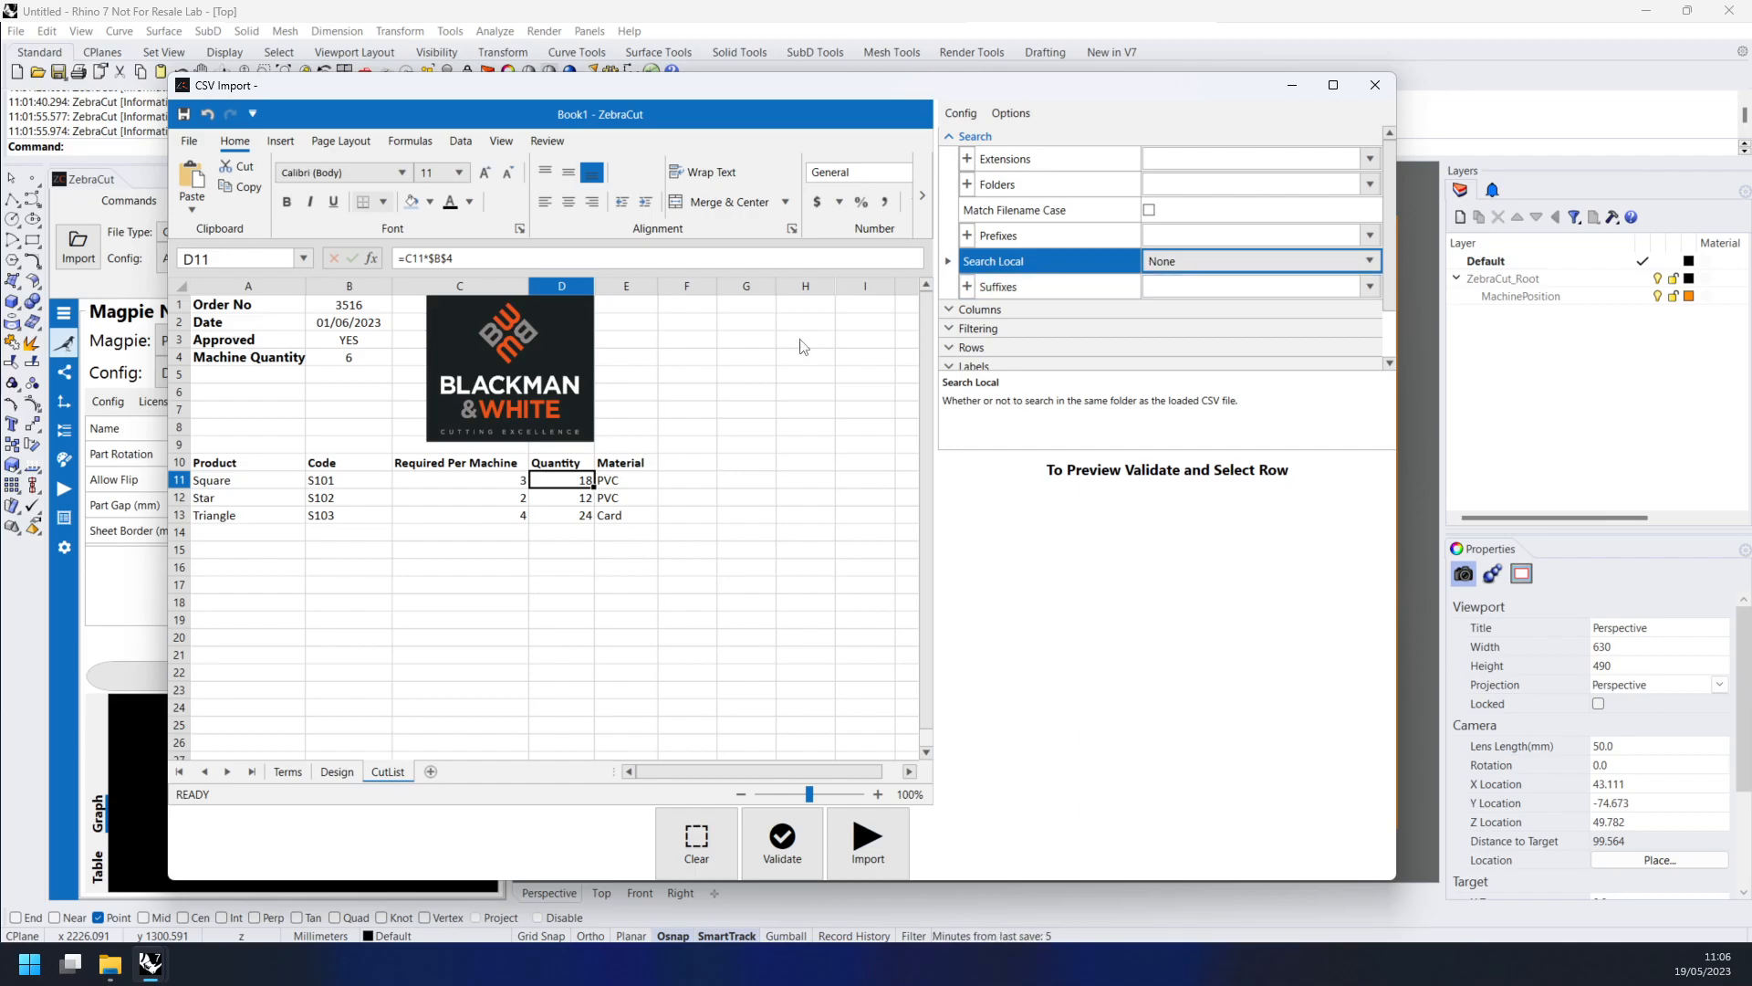
- Compare the code S101 with the file names in the General folder and add FAB_ as an accepted file name prefix
{"action": "left_click", "coordinate": [336, 482]}
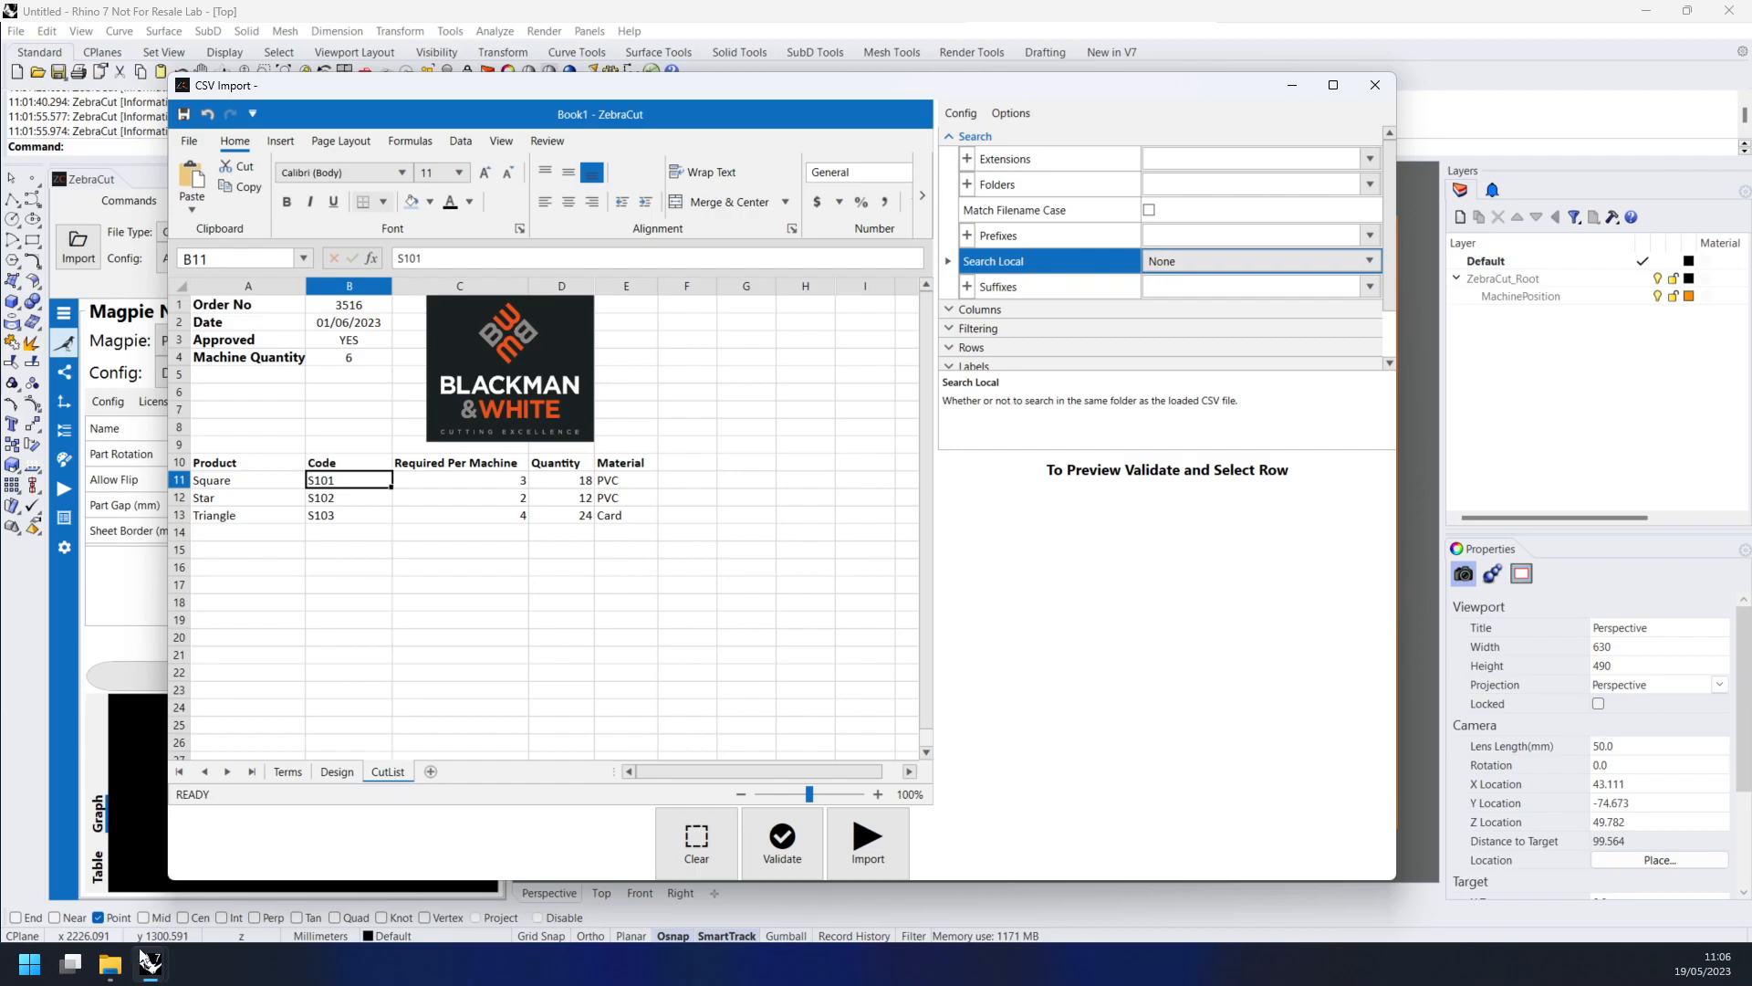
{"action": "left_click", "coordinate": [109, 963]}
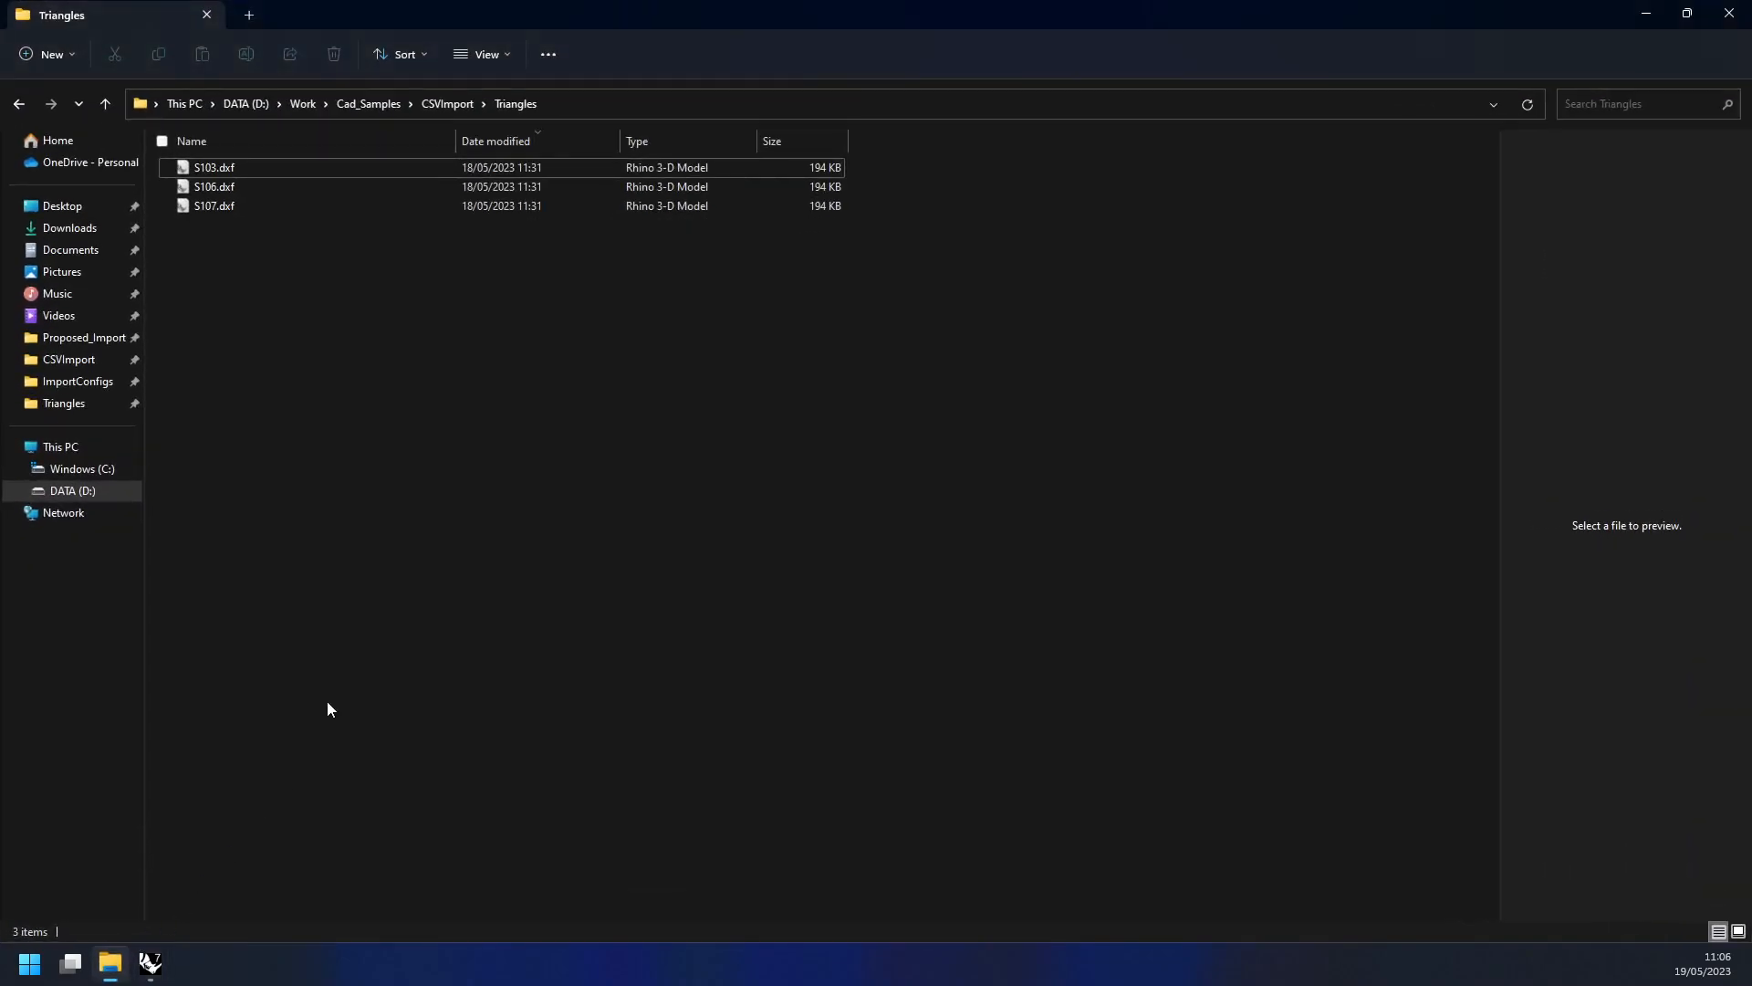
{"action": "left_click", "coordinate": [467, 106]}
{"action": "double_click", "coordinate": [238, 194]}
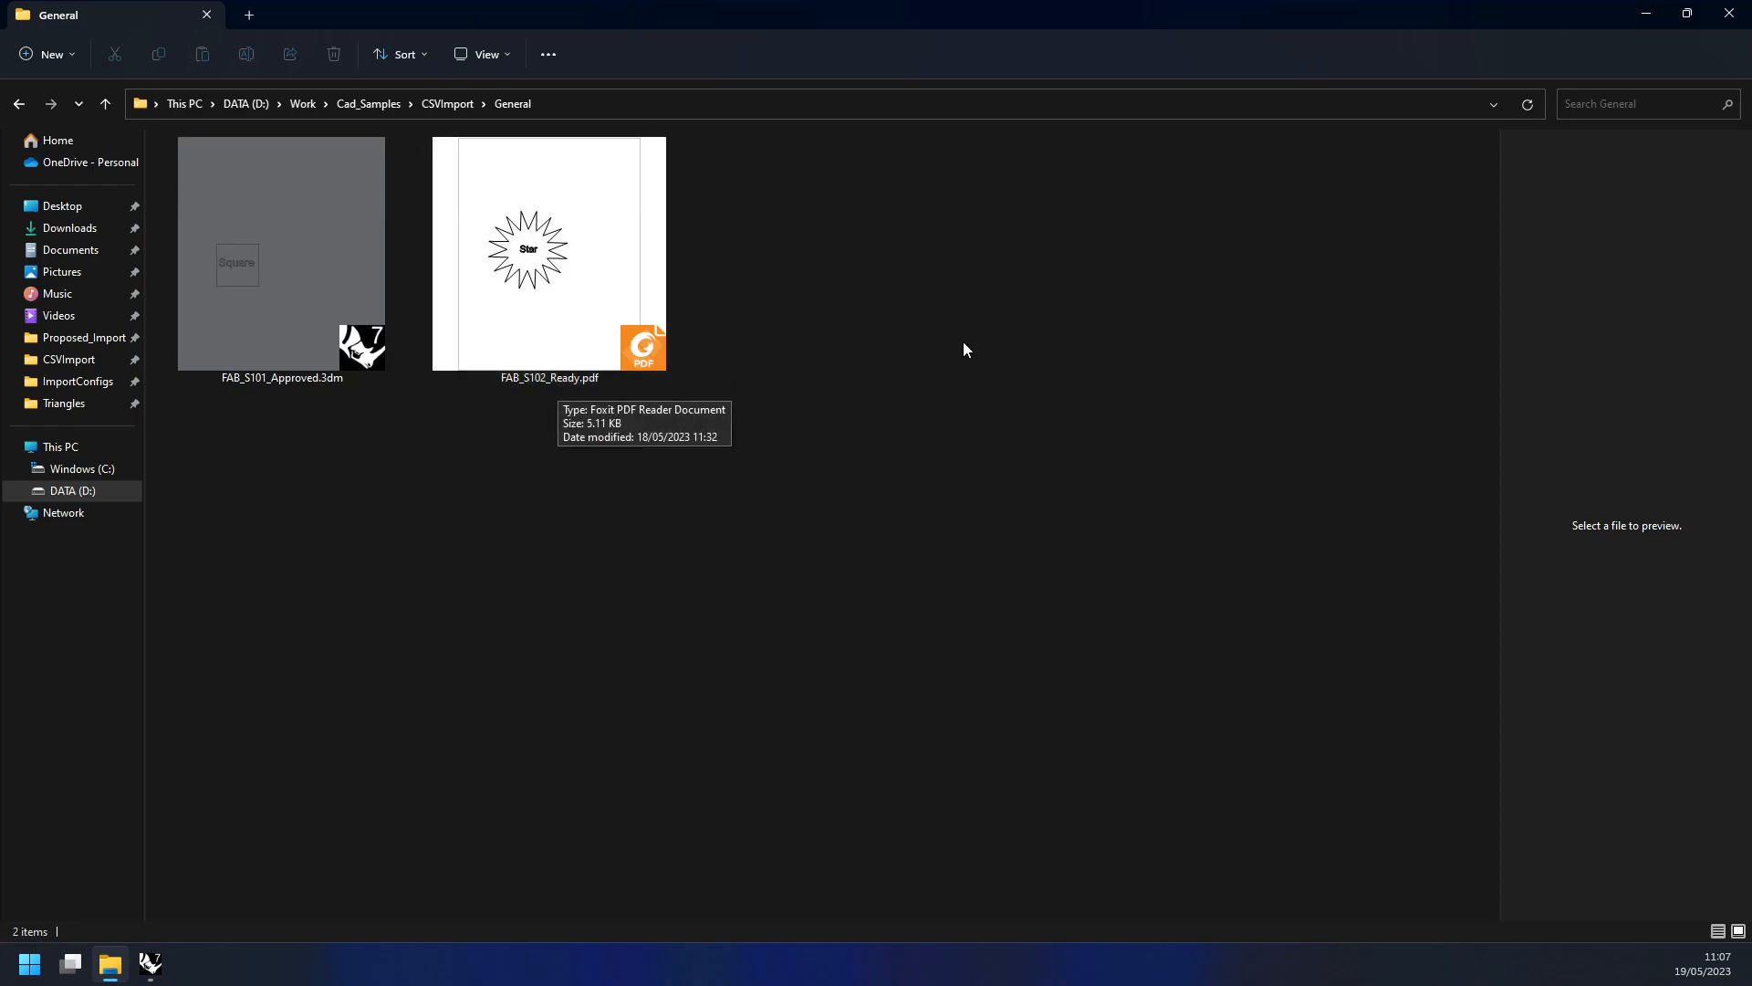
{"action": "left_click", "coordinate": [1646, 16]}
{"action": "left_click", "coordinate": [1370, 235]}
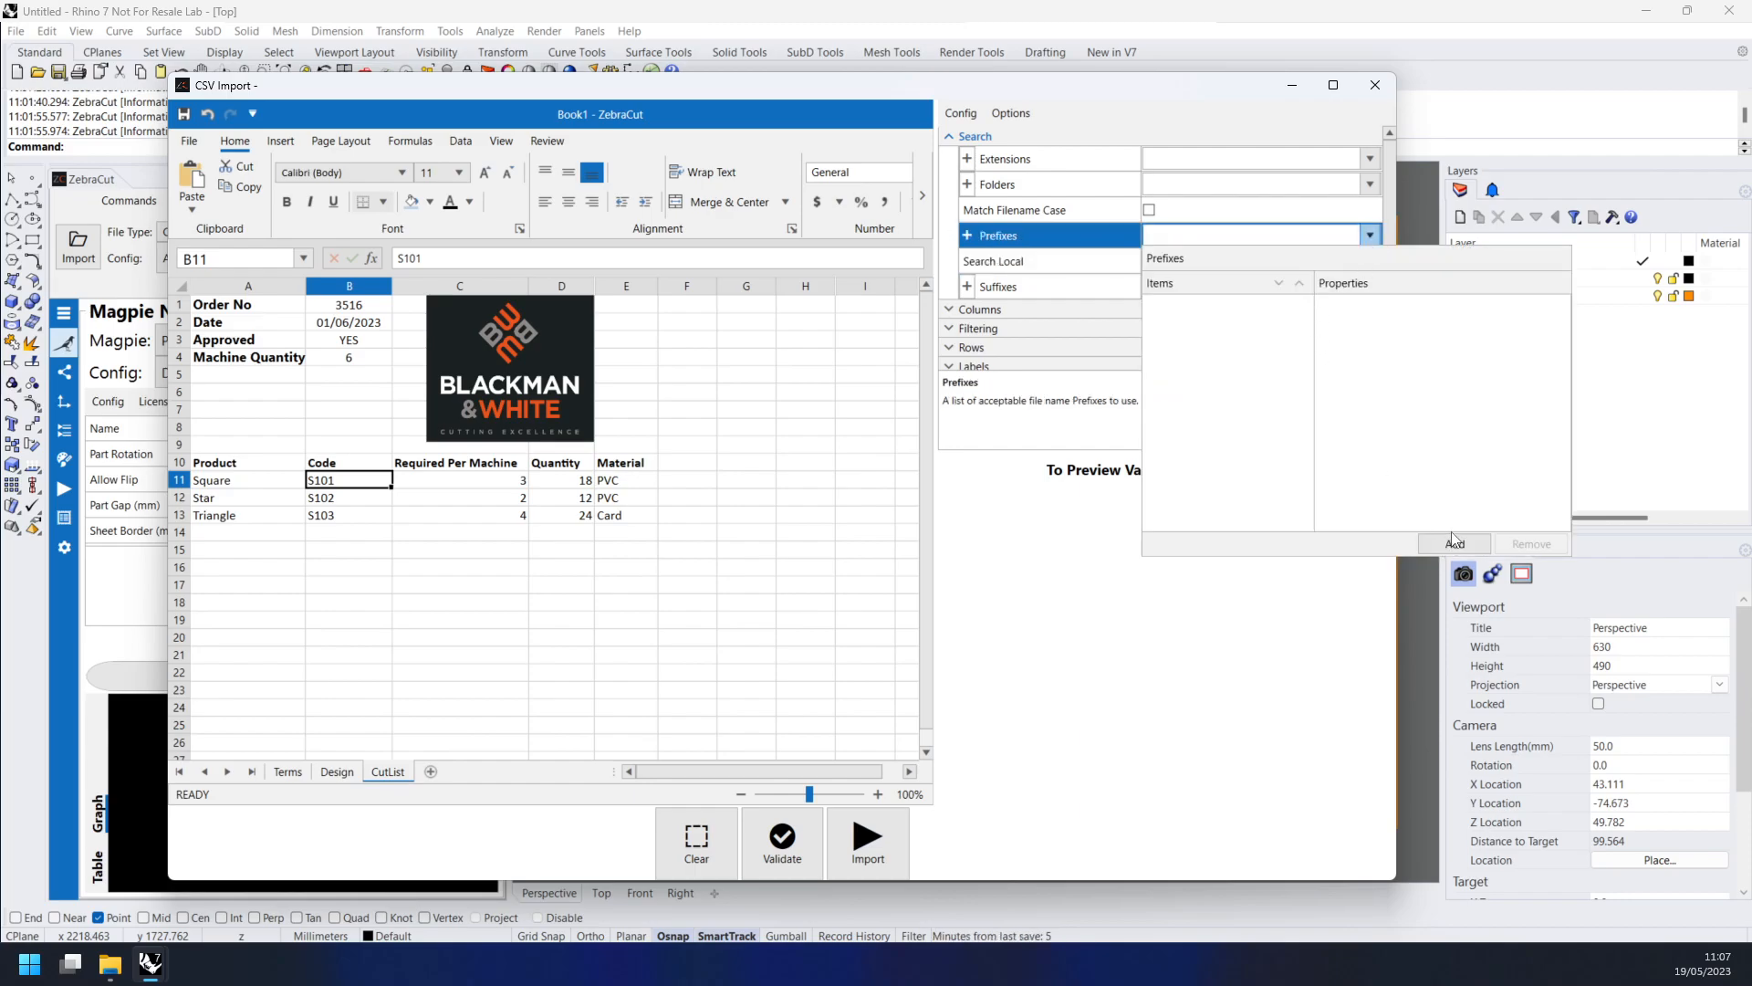
{"action": "left_click", "coordinate": [1454, 540]}
{"action": "left_click", "coordinate": [1370, 235]}
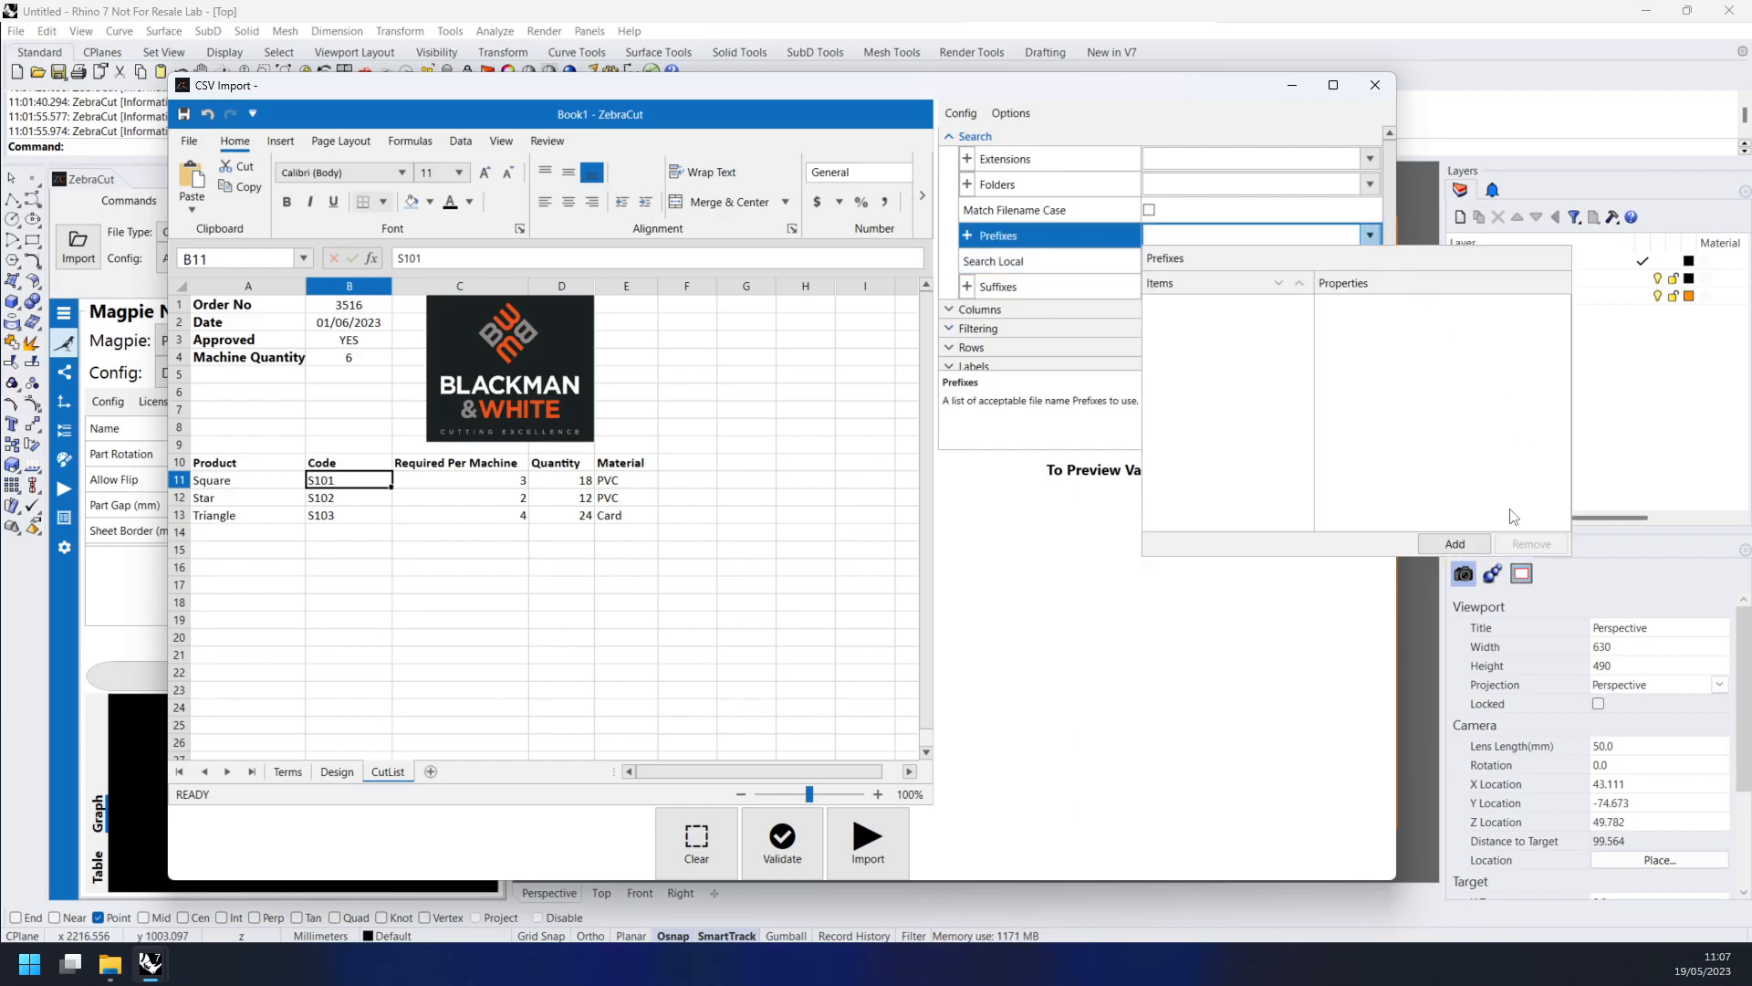
{"action": "left_click", "coordinate": [1457, 544]}
{"action": "left_click", "coordinate": [1349, 305]}
{"action": "type", "text": "FAB_"}
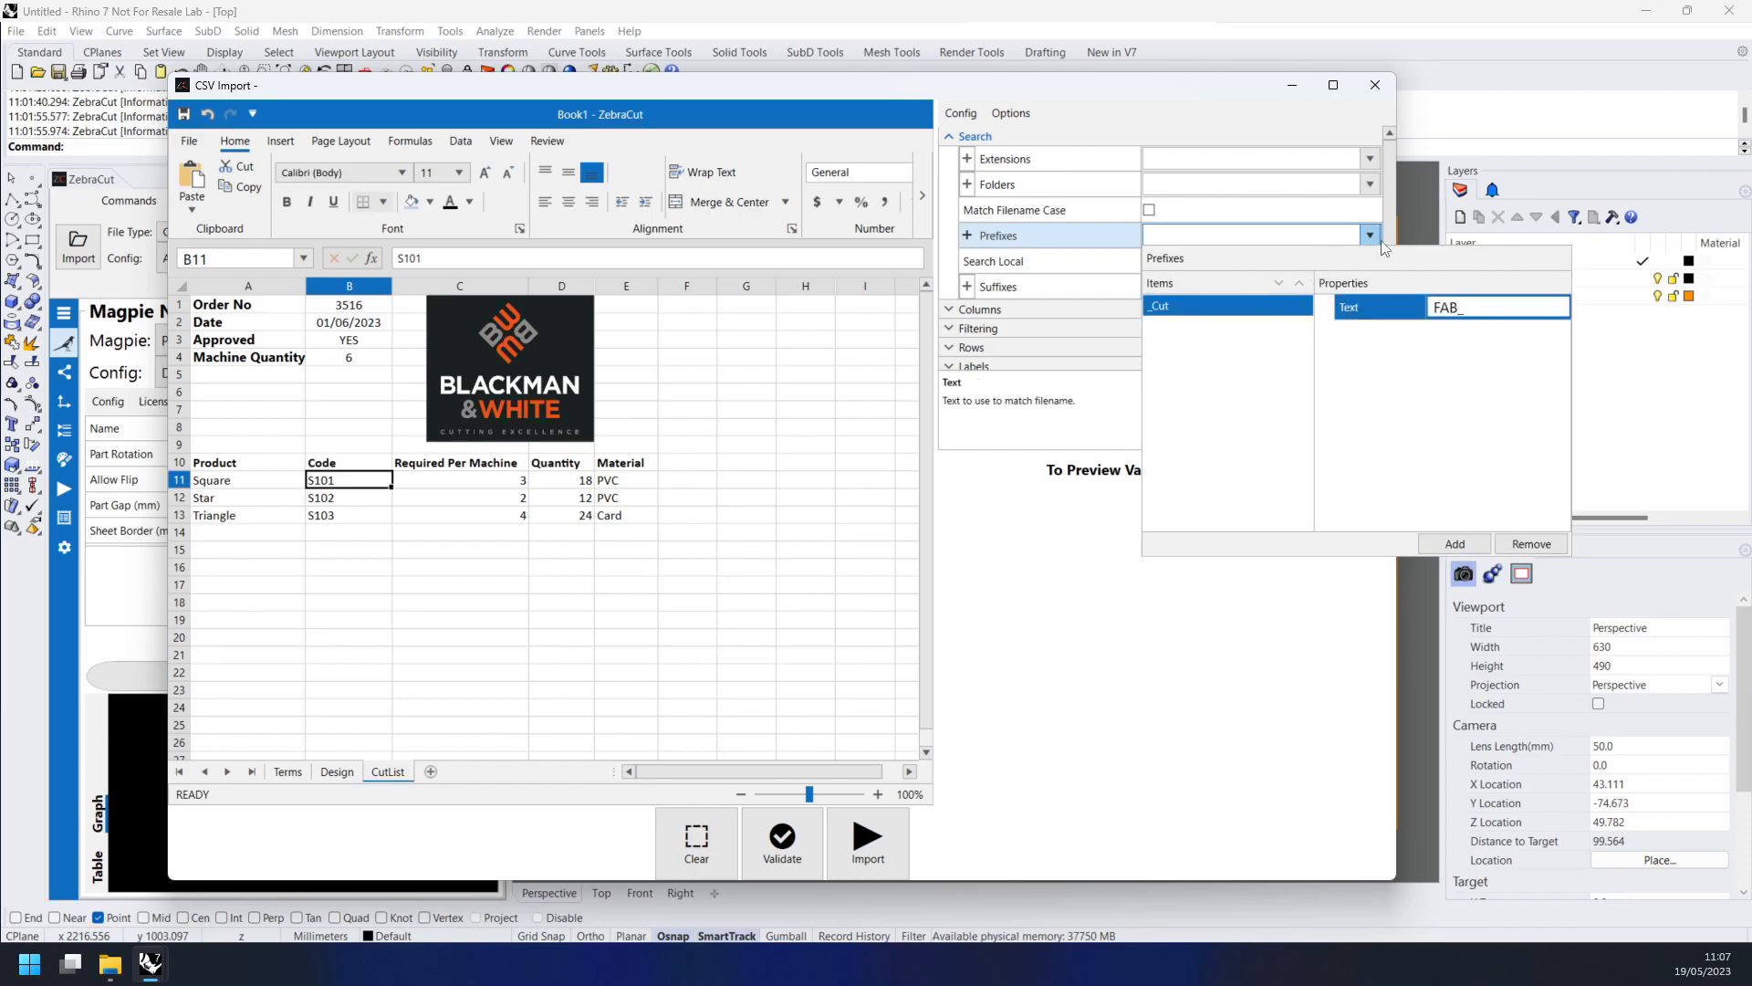
{"action": "left_click", "coordinate": [1377, 237]}
- Add two accepted file name suffixes, _Approved and _Ready, to the Search options
{"action": "left_click", "coordinate": [1371, 286]}
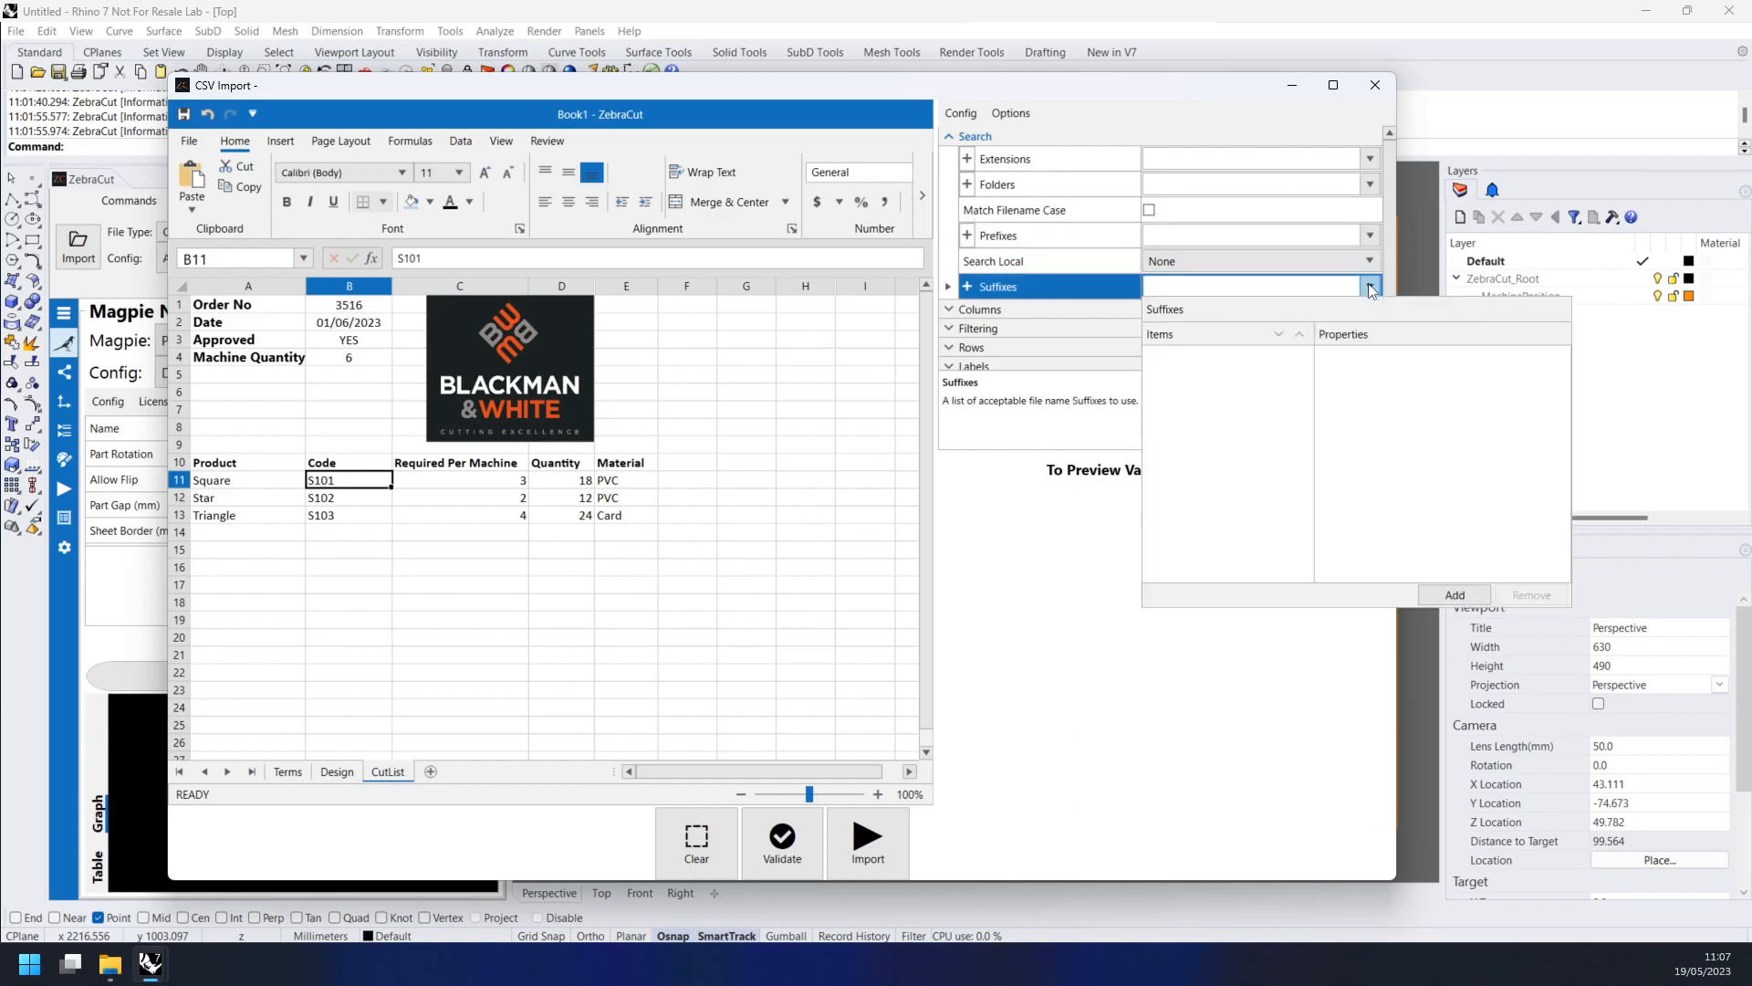
{"action": "left_click", "coordinate": [1455, 594]}
{"action": "left_click", "coordinate": [1463, 358]}
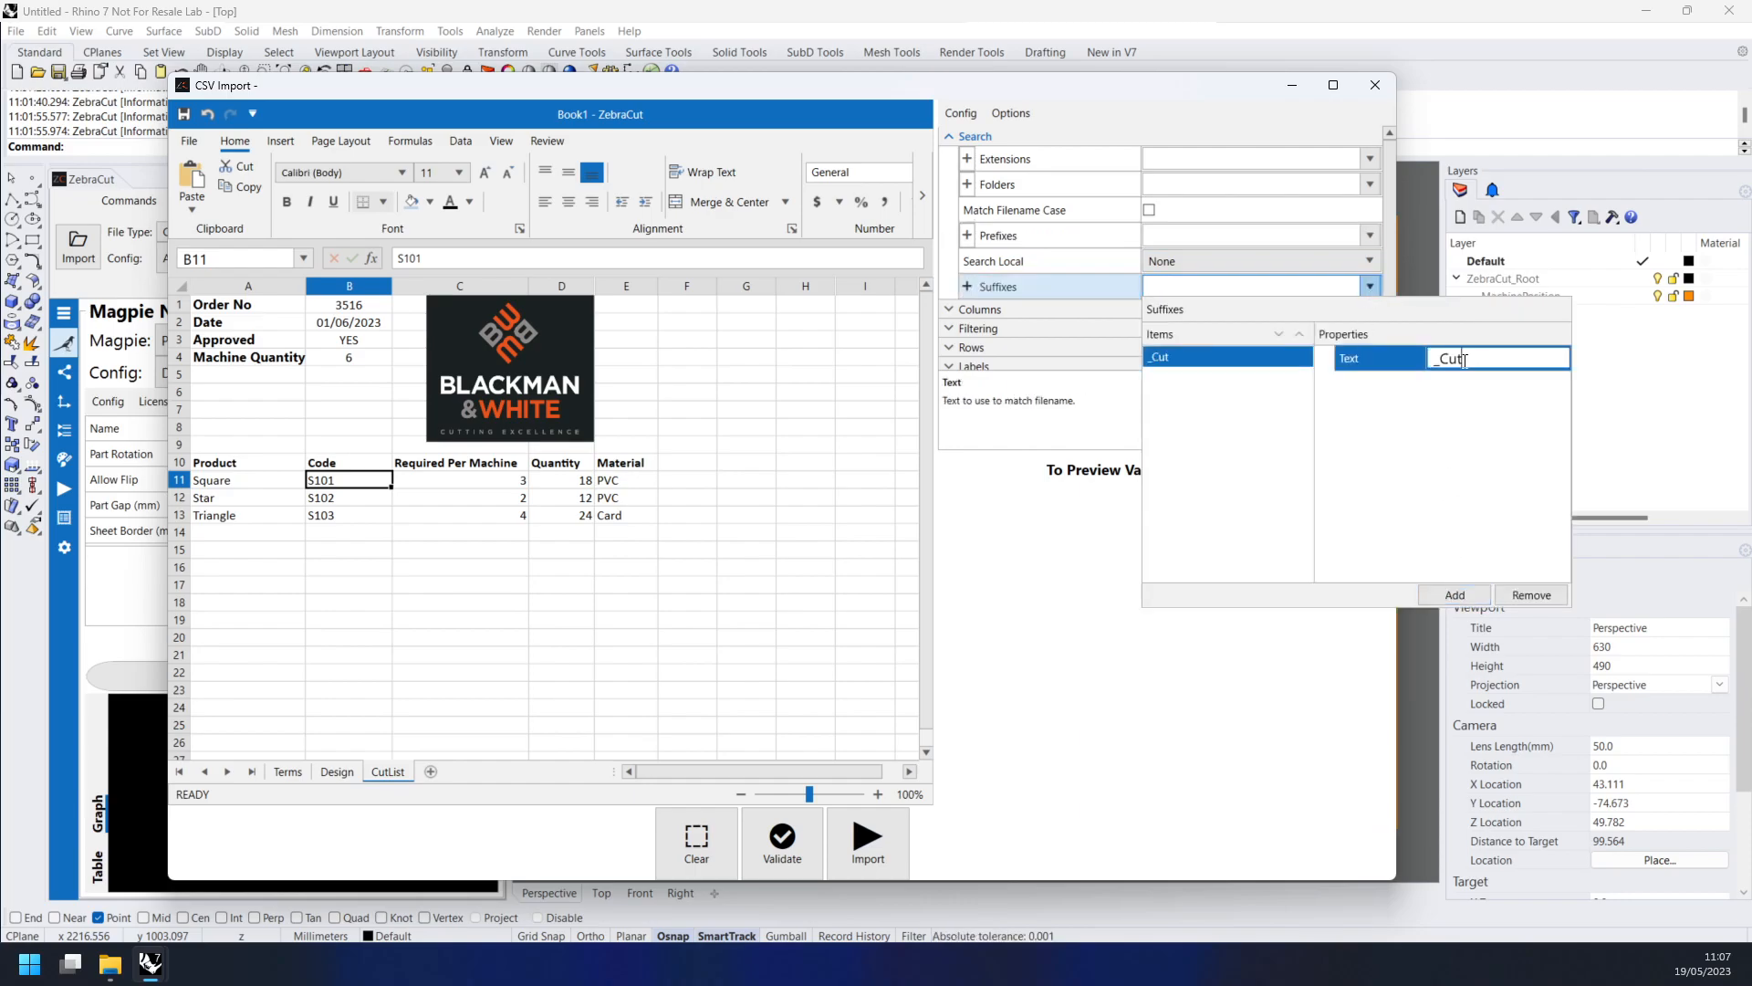
{"action": "type", "text": "Approved"}
{"action": "left_click", "coordinate": [1455, 594]}
{"action": "left_click", "coordinate": [1458, 358]}
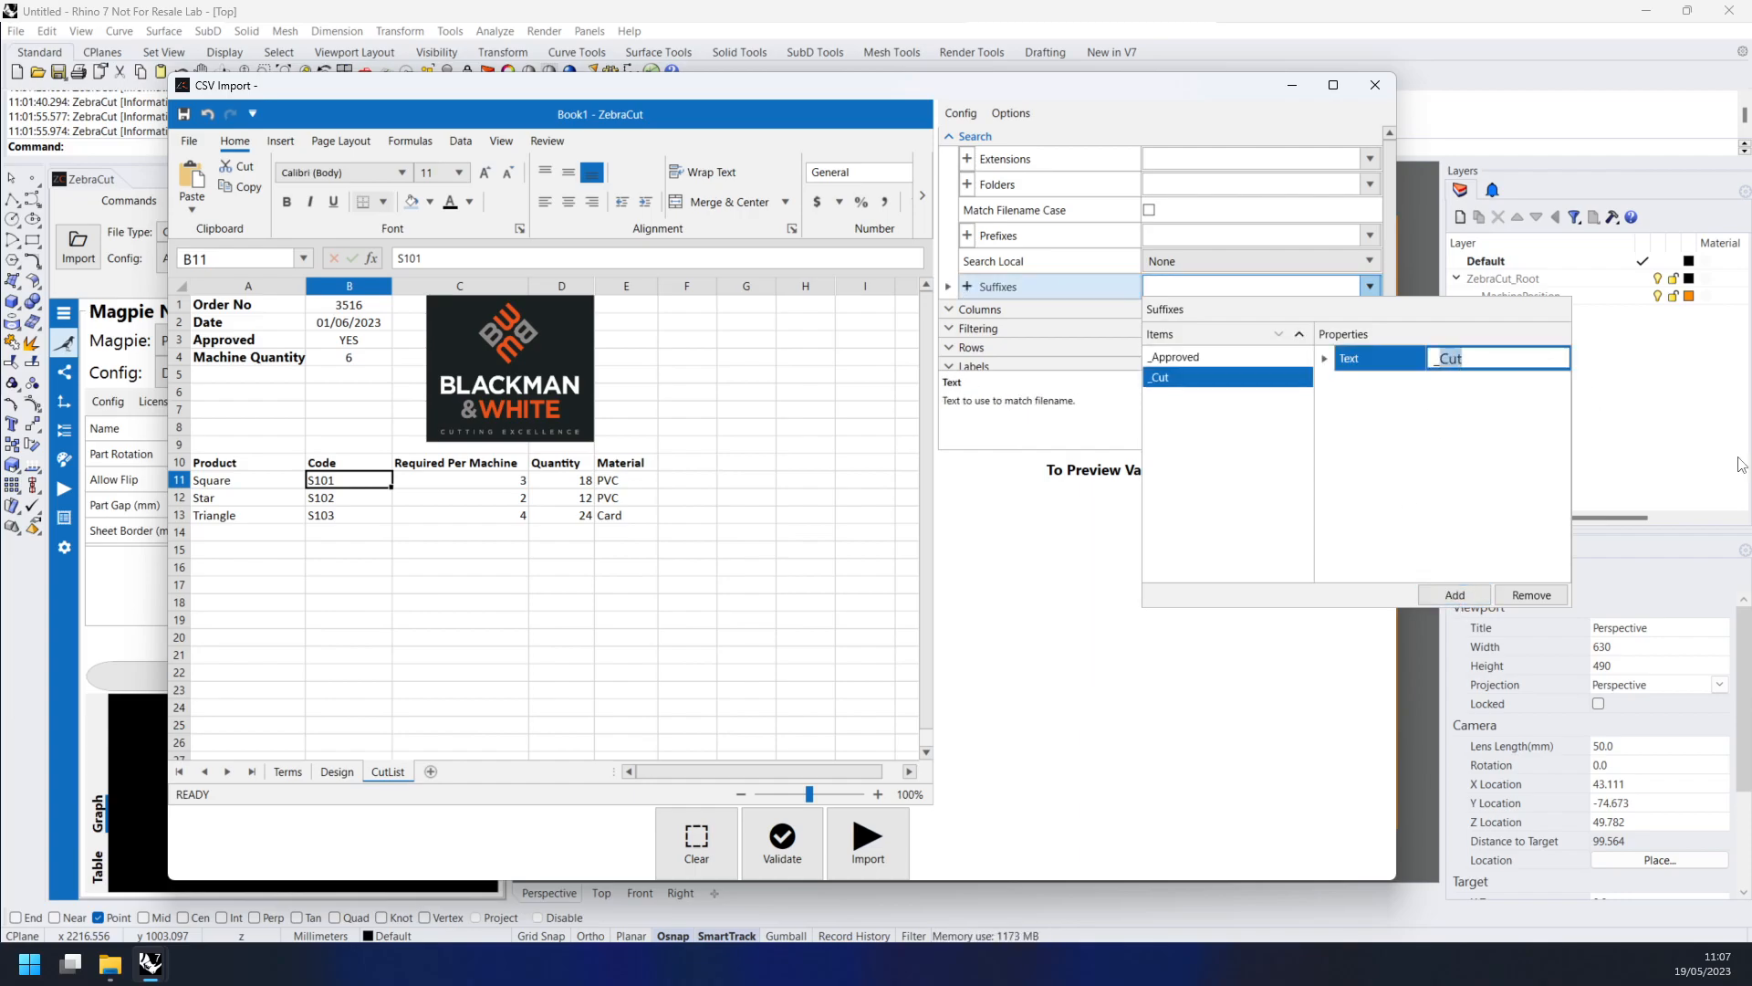
{"action": "type", "text": "Ready"}
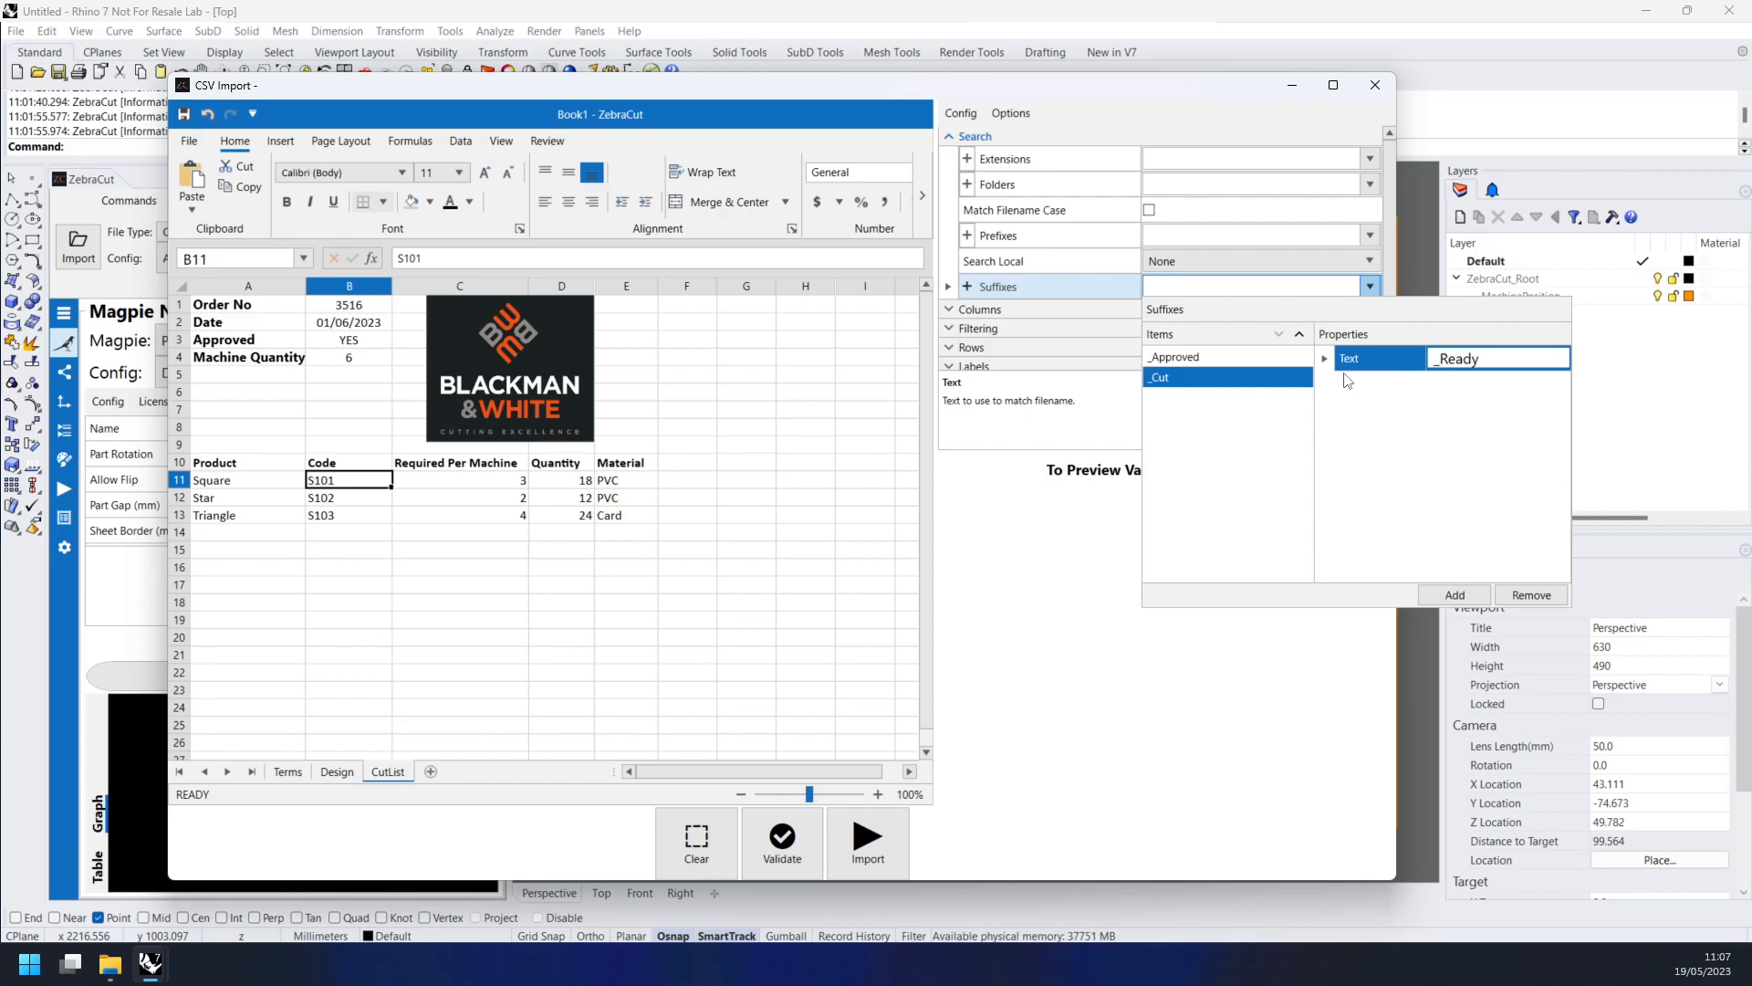
{"action": "left_click", "coordinate": [1282, 358]}
{"action": "left_click", "coordinate": [1271, 378]}
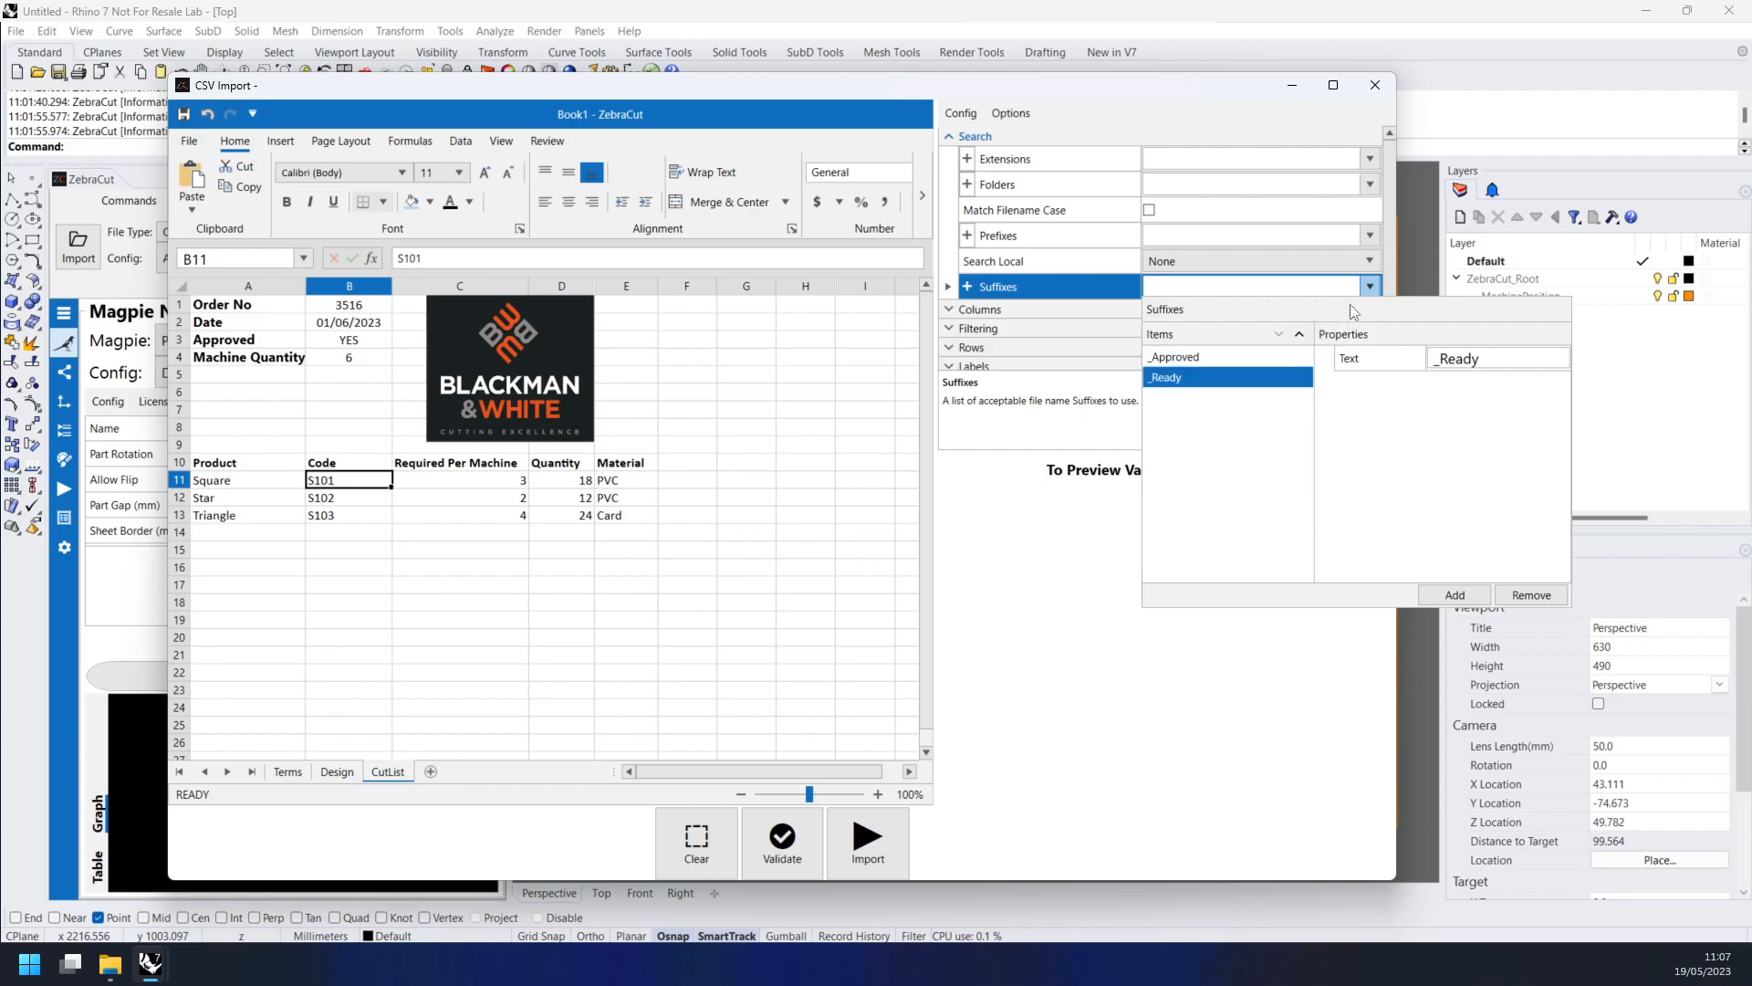
{"action": "left_click", "coordinate": [1393, 284]}
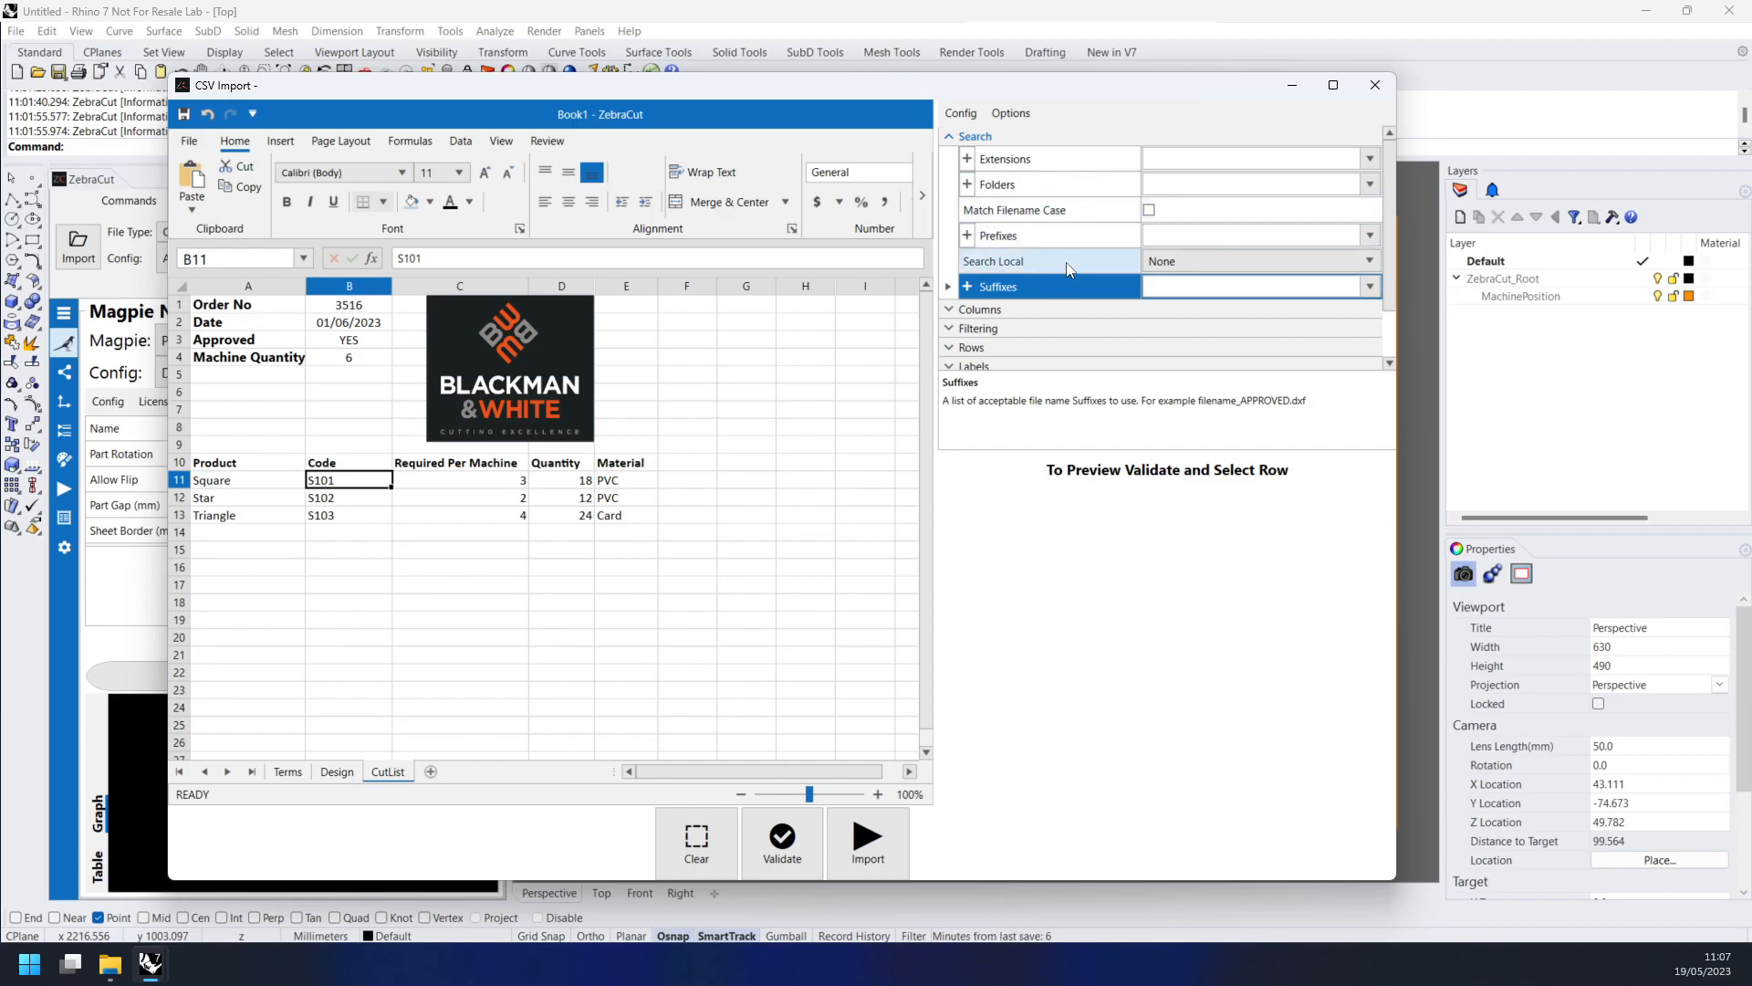
- Collapse the Search options and save the import configuration as AdvancedImport in the ImportConfigs folder
{"action": "scroll", "coordinate": [1081, 278], "scroll_direction": "down", "scroll_amount": 1}
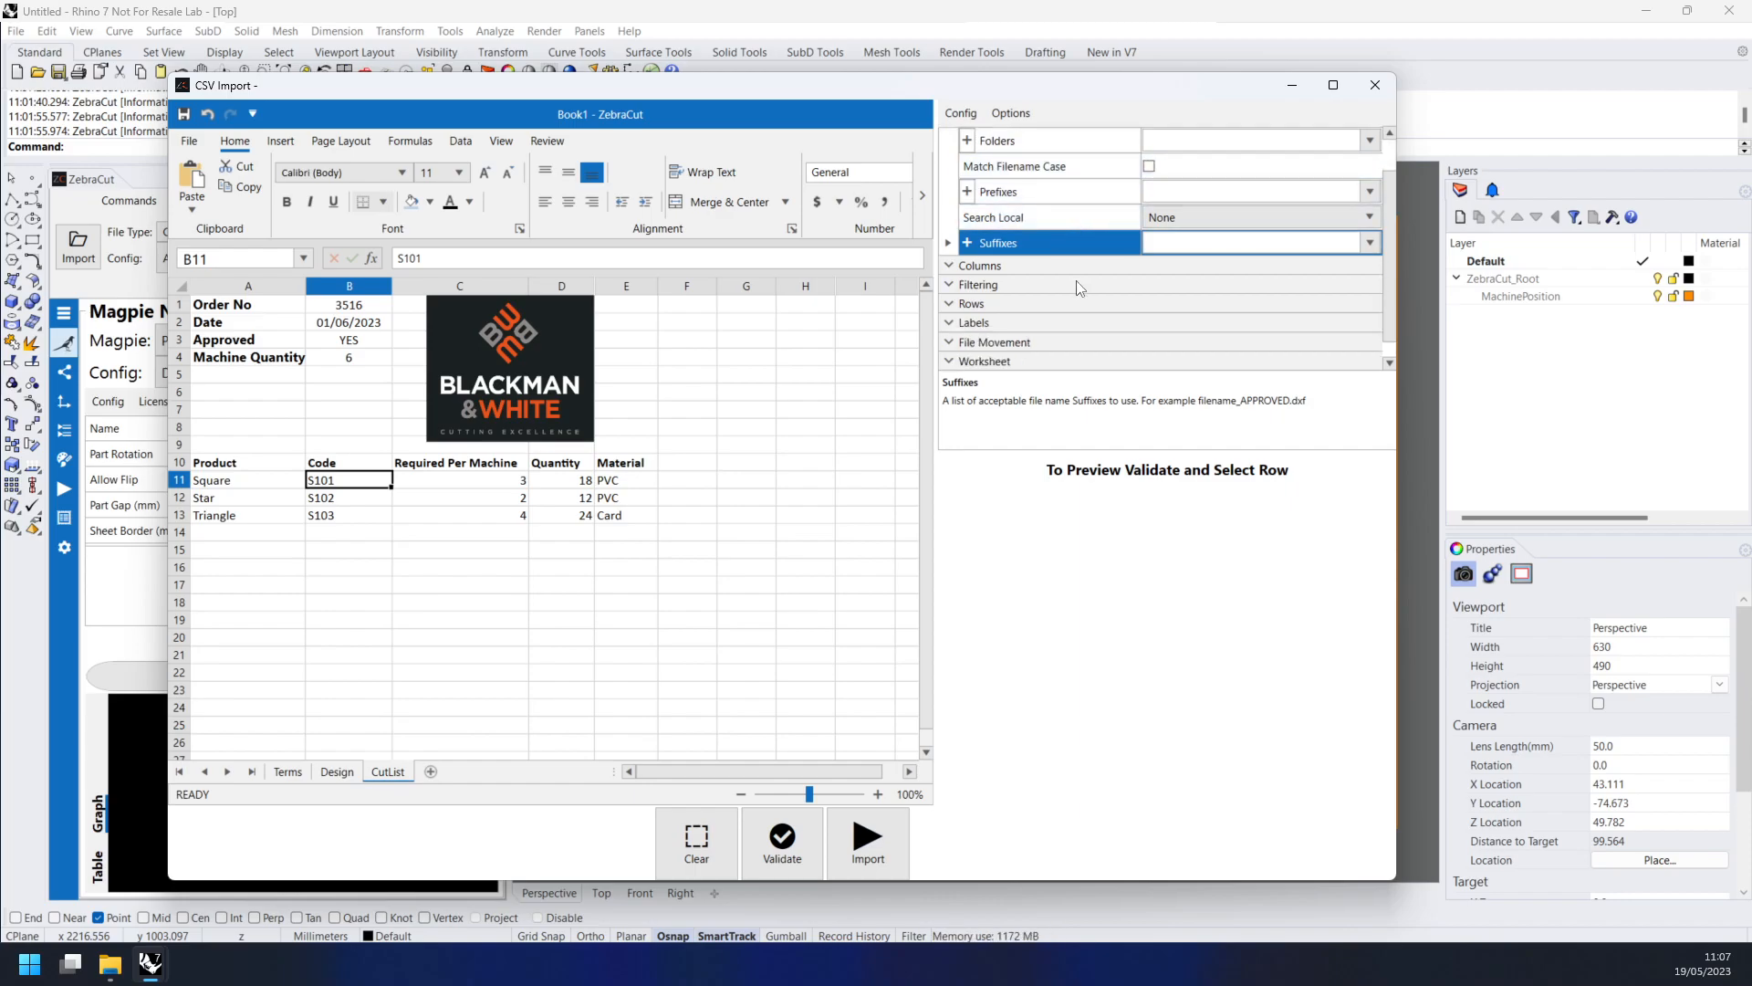
{"action": "scroll", "coordinate": [1077, 285], "scroll_direction": "up", "scroll_amount": 1}
{"action": "left_click", "coordinate": [952, 137]}
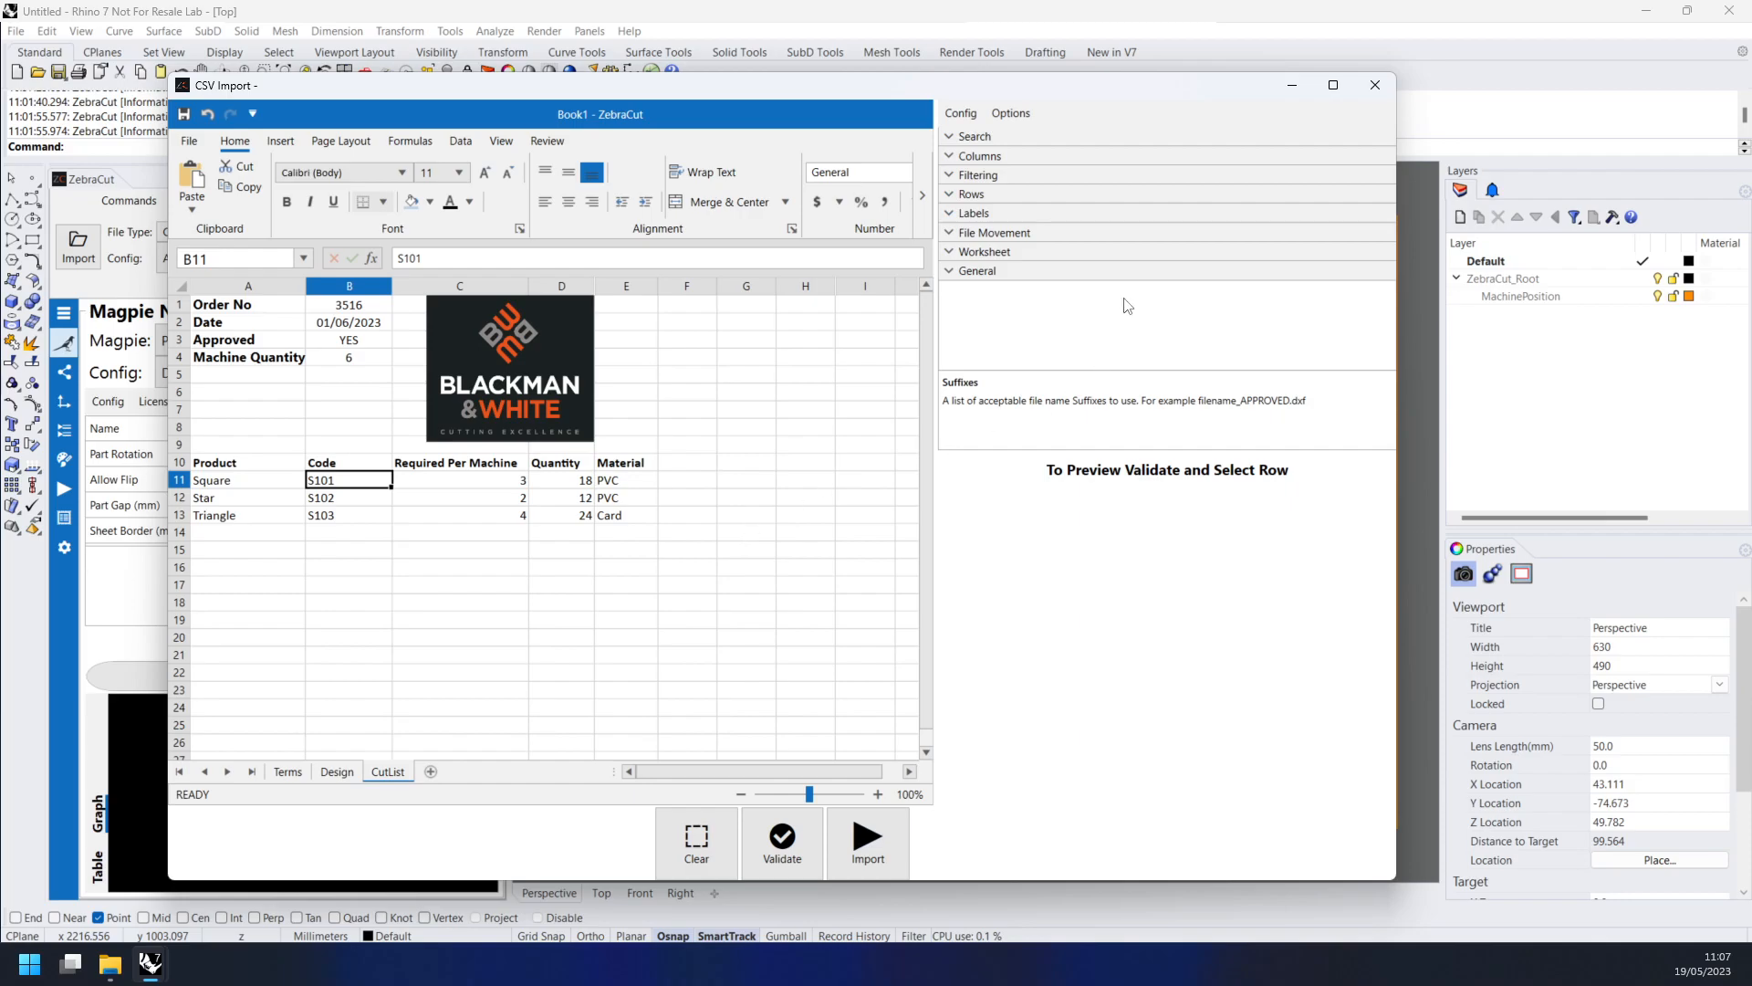
{"action": "left_click", "coordinate": [974, 113]}
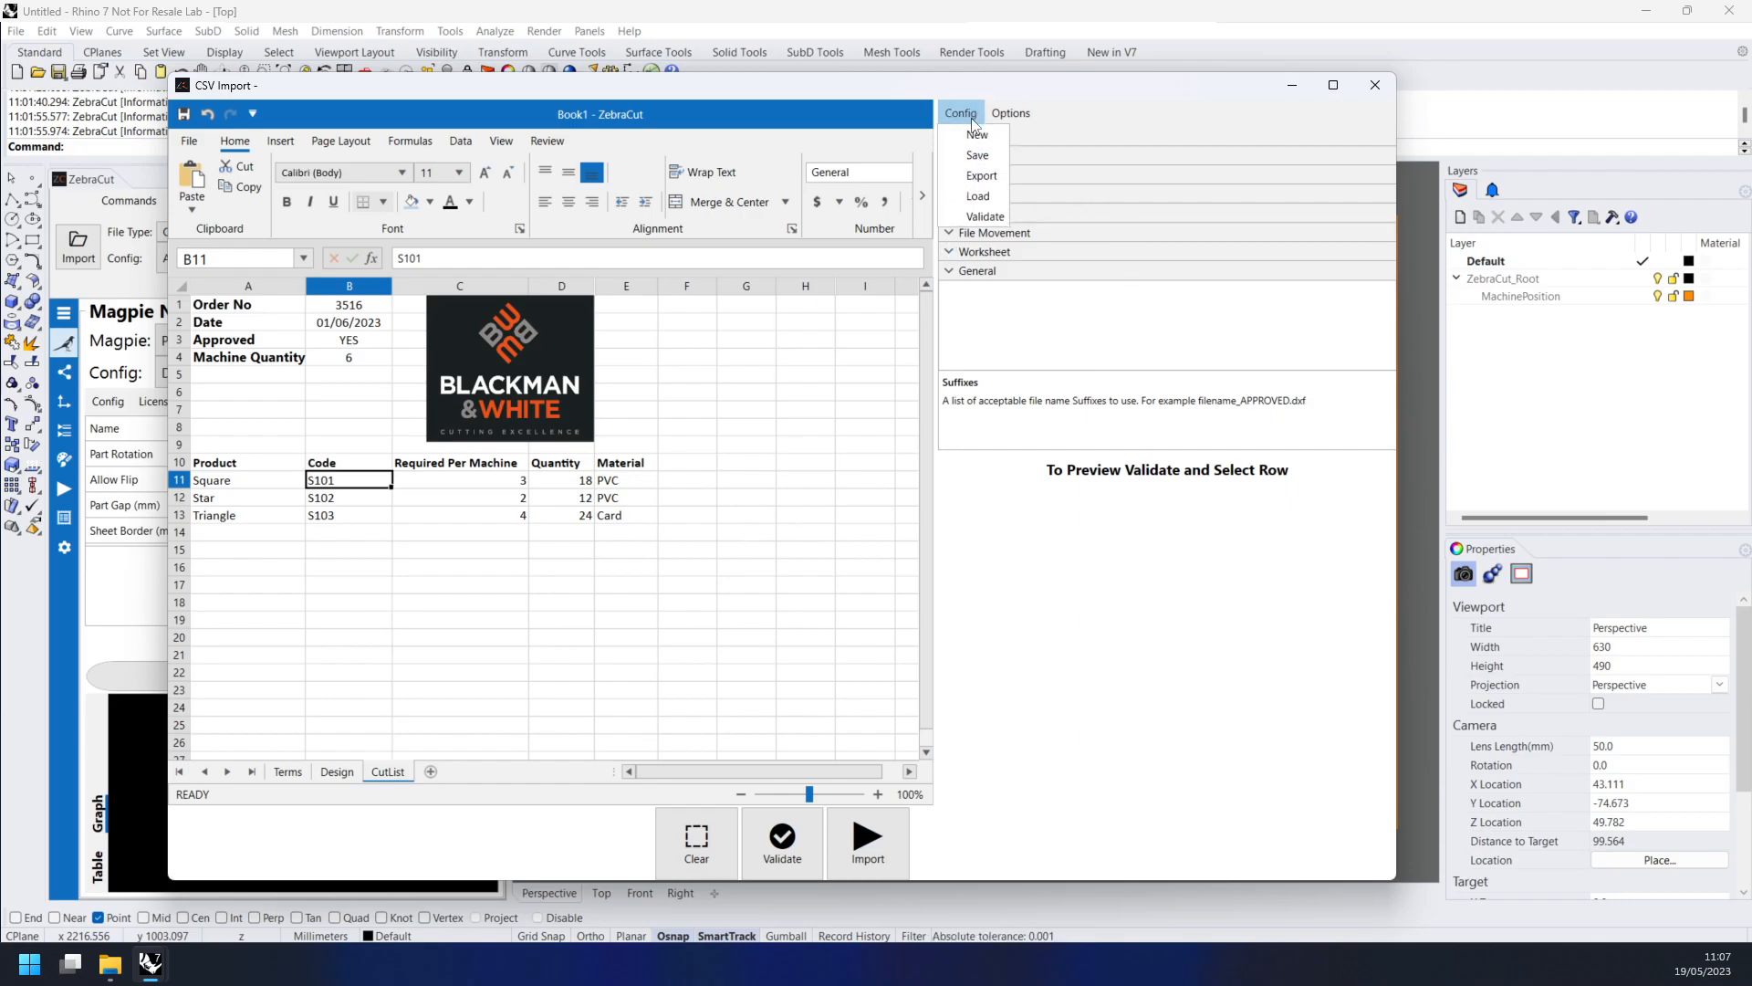
{"action": "left_click", "coordinate": [976, 155]}
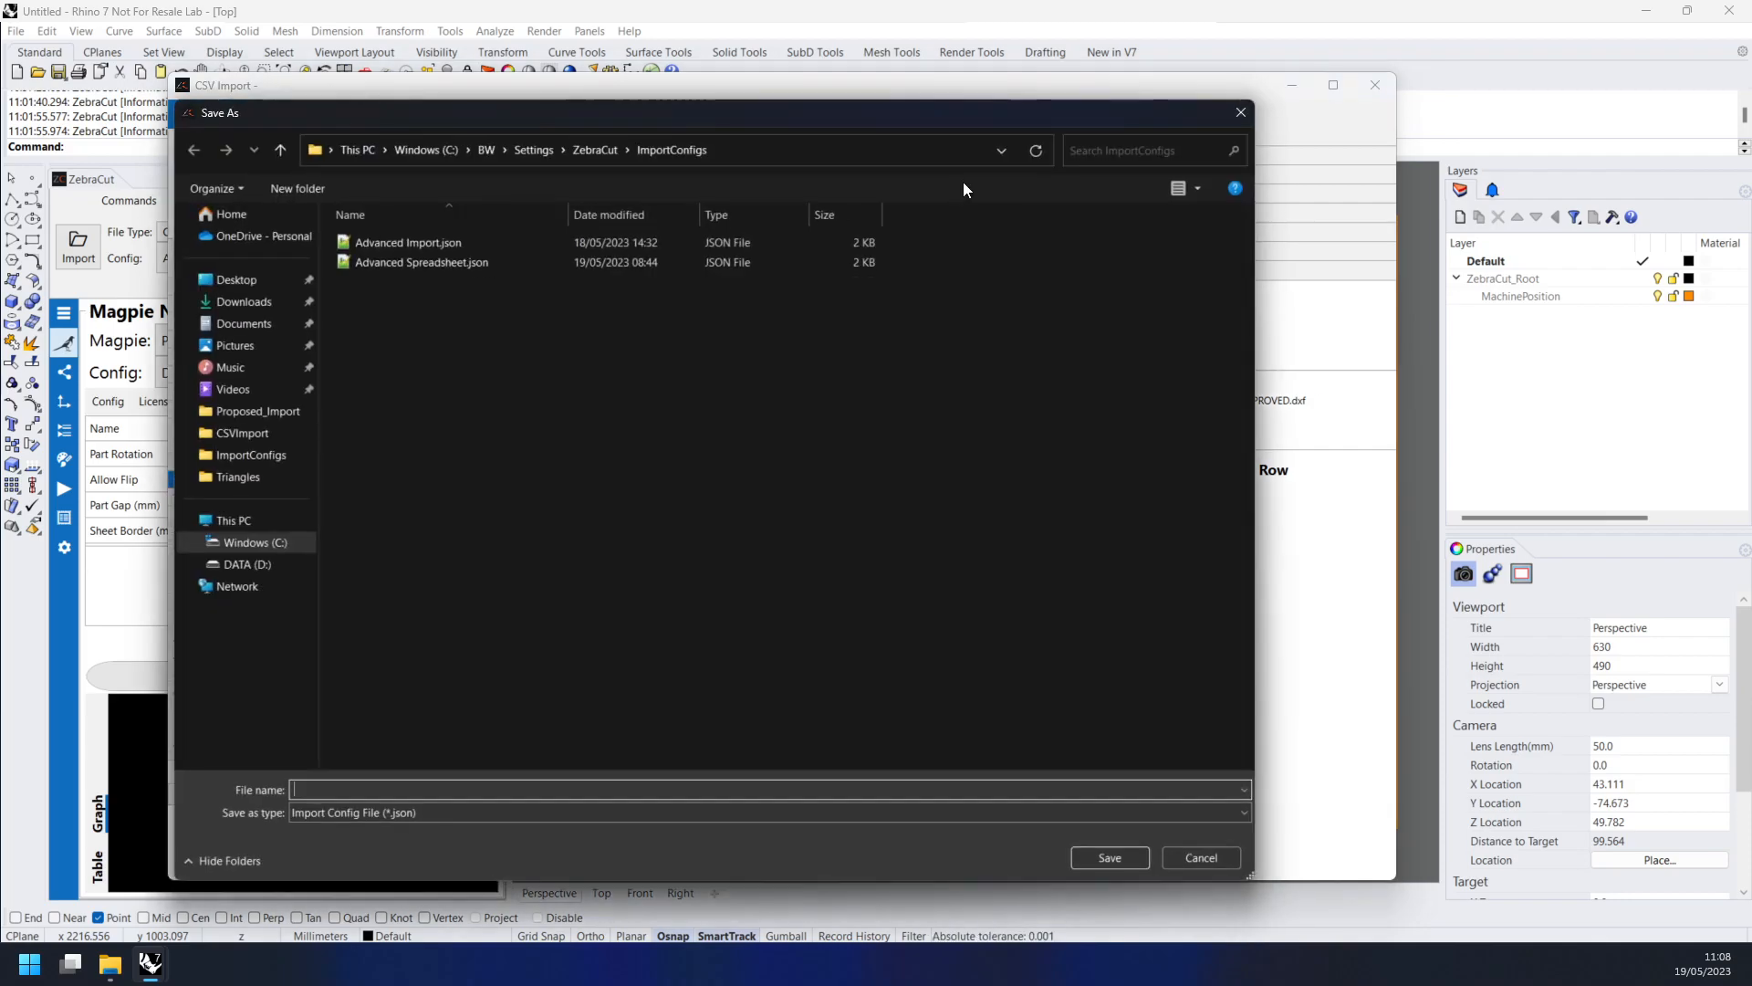
{"action": "type", "text": "A"}
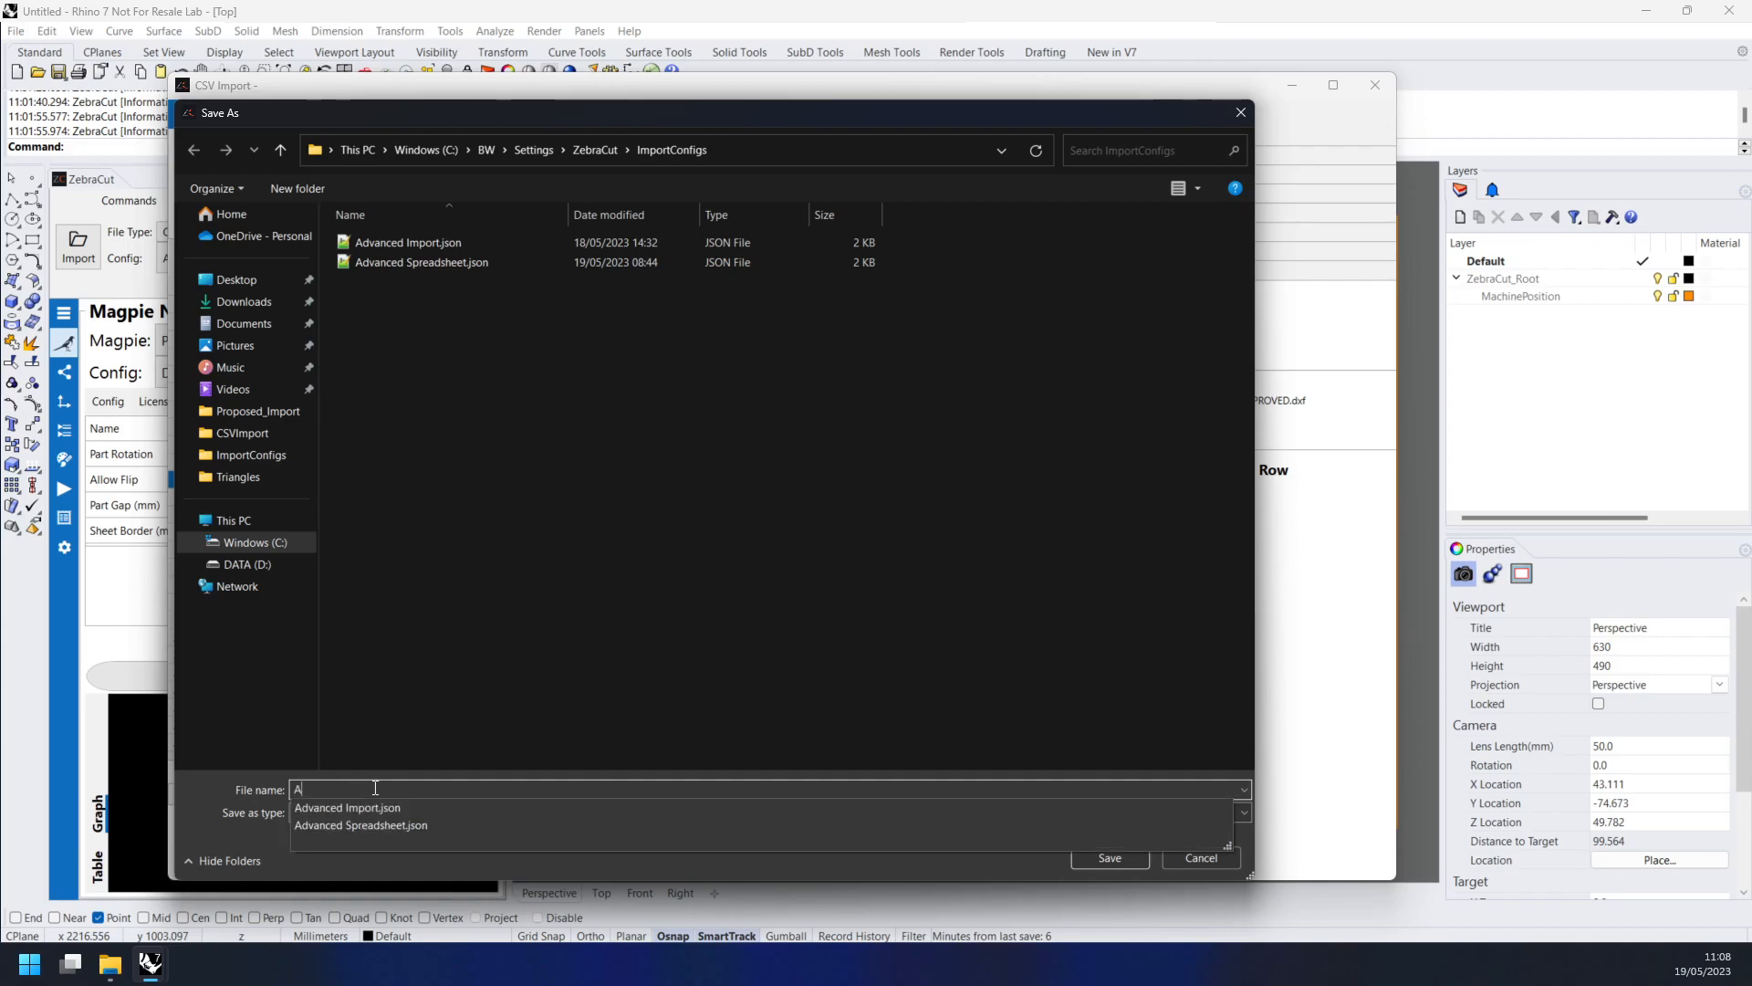
{"action": "type", "text": "dvancedImport"}
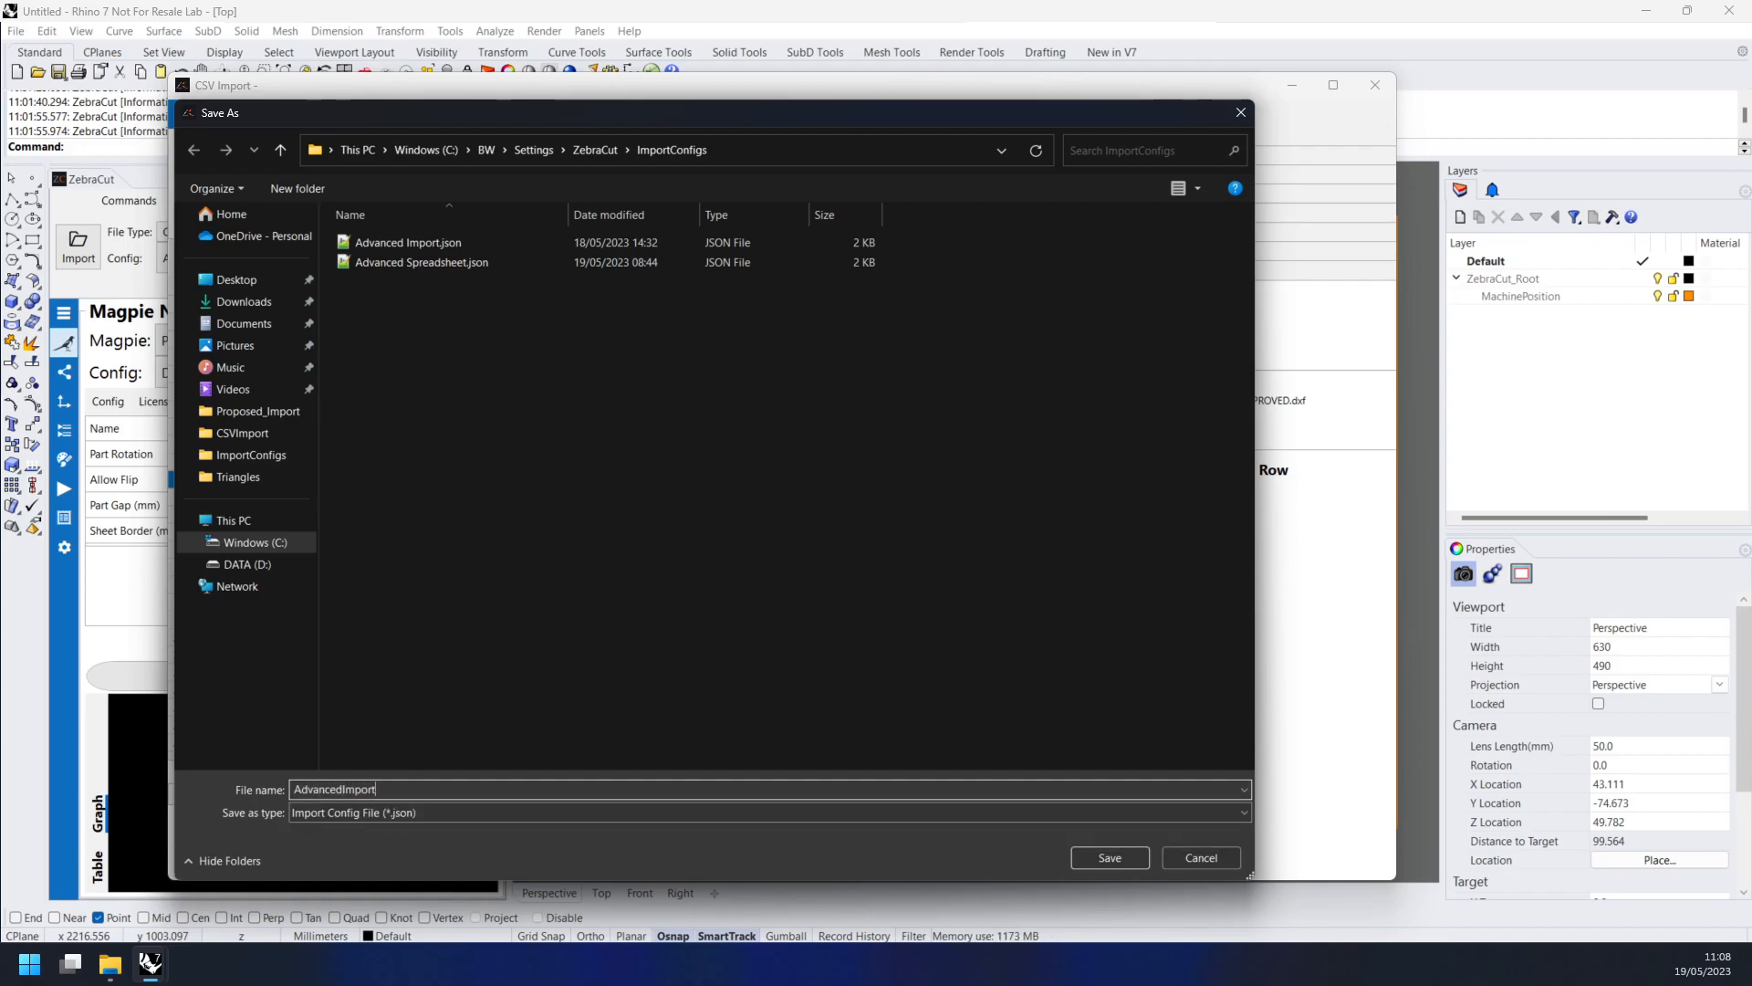
{"action": "left_click", "coordinate": [1109, 858]}
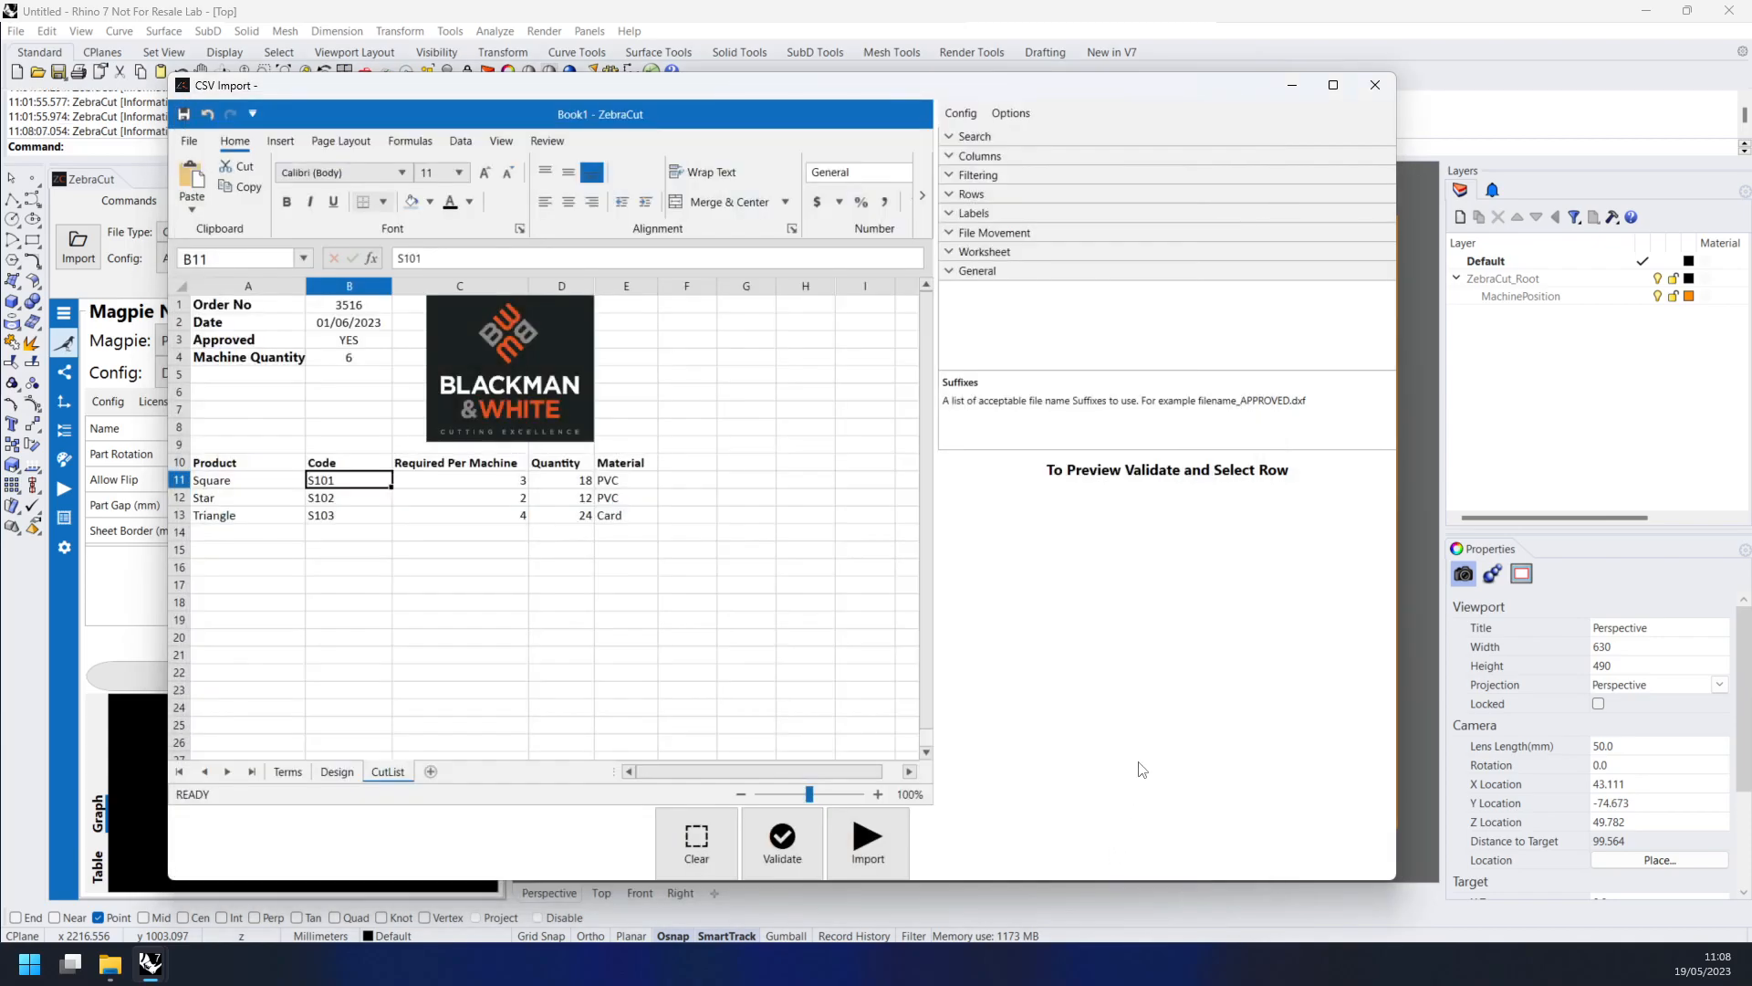
- Validate the CutList worksheet and check the files matched to codes S101 and S102, previewing the Star part
{"action": "left_click", "coordinate": [778, 854]}
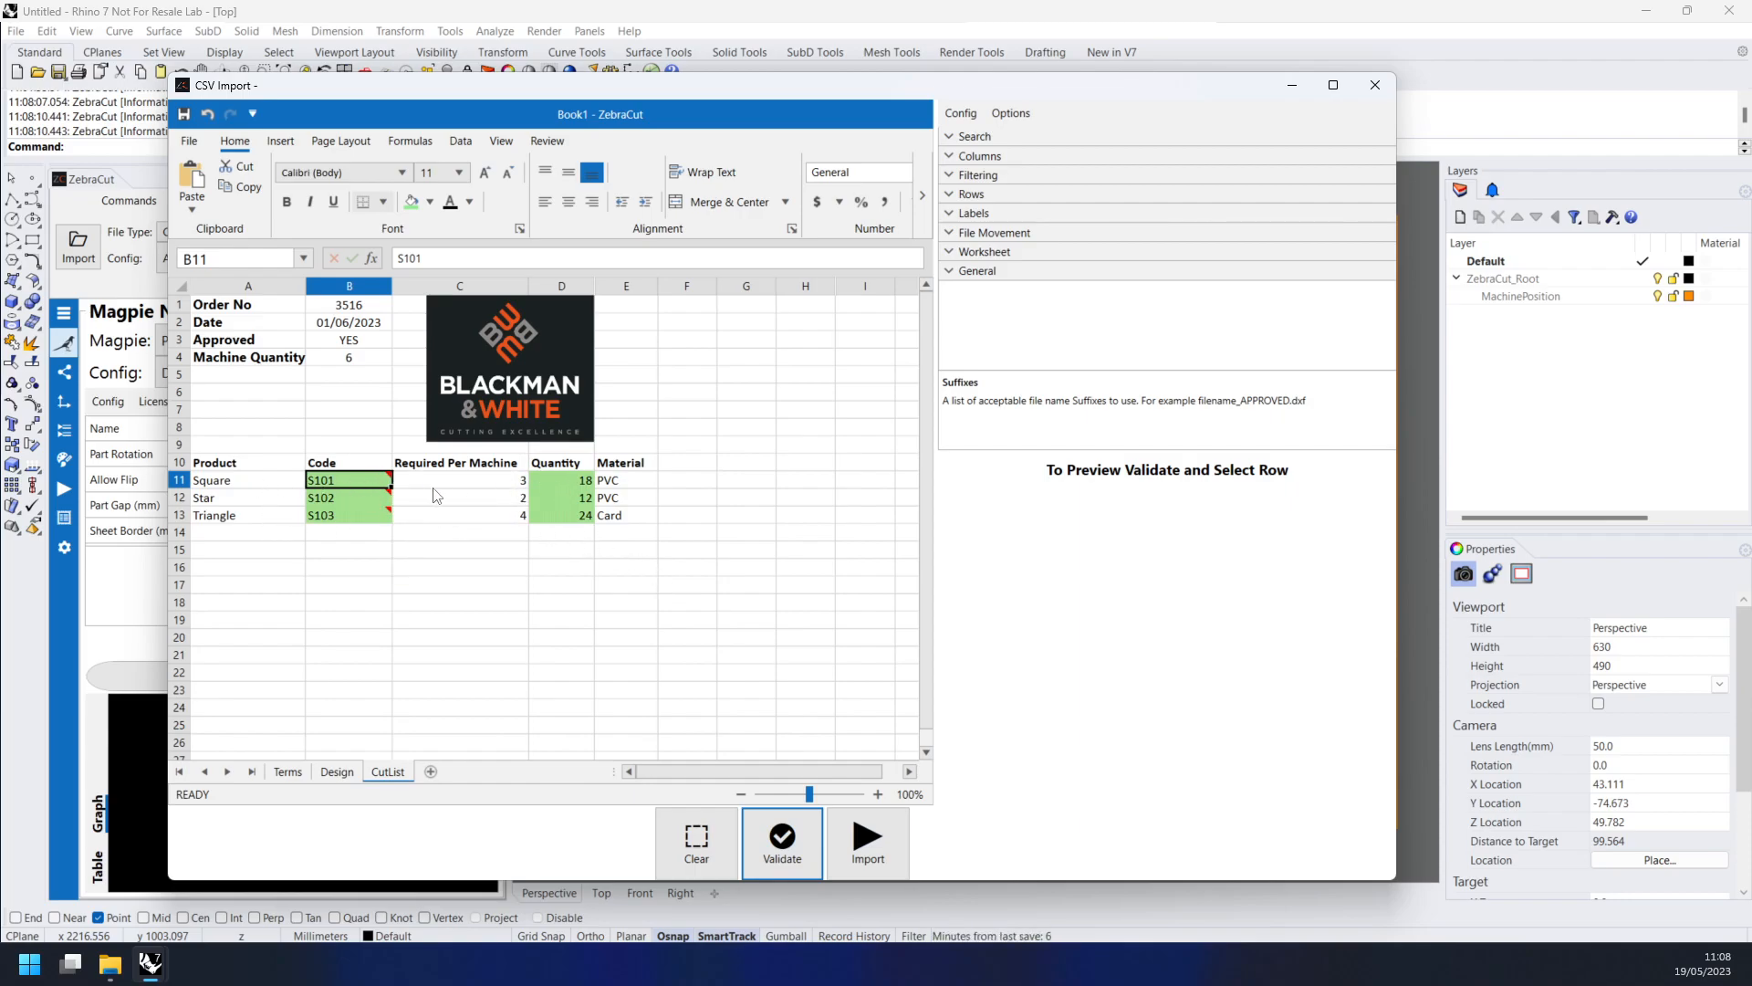
{"action": "mouse_move", "coordinate": [369, 482]}
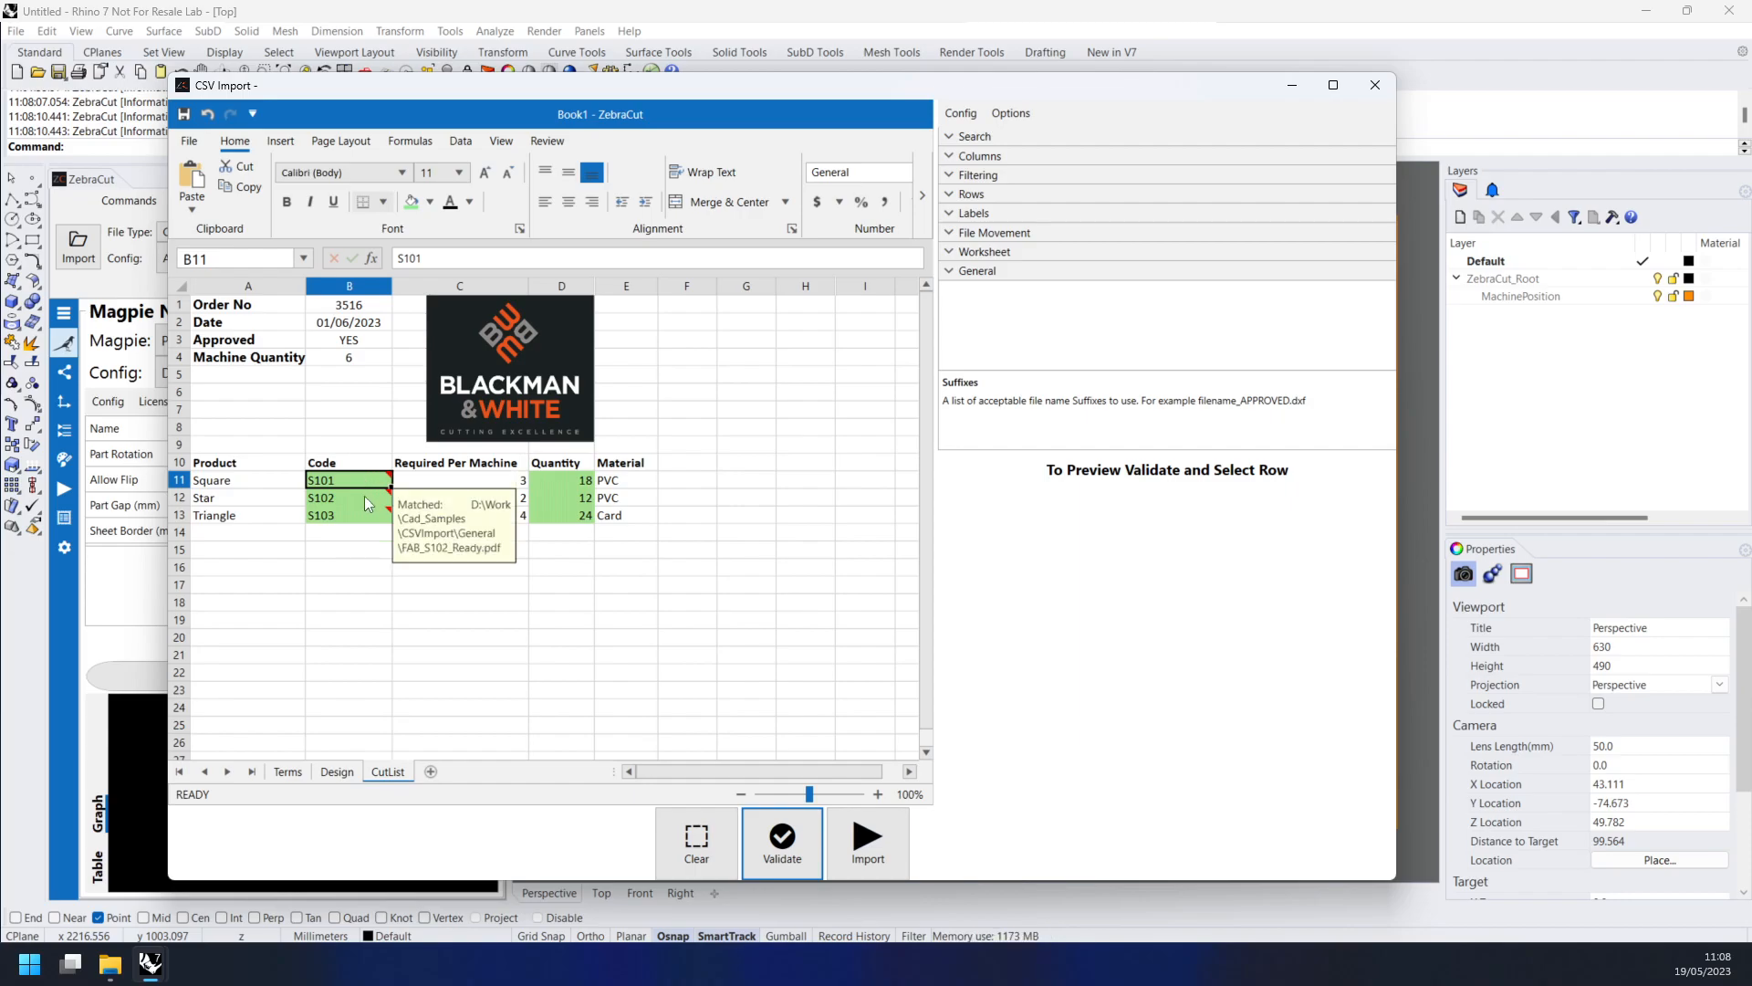
{"action": "left_click", "coordinate": [364, 495]}
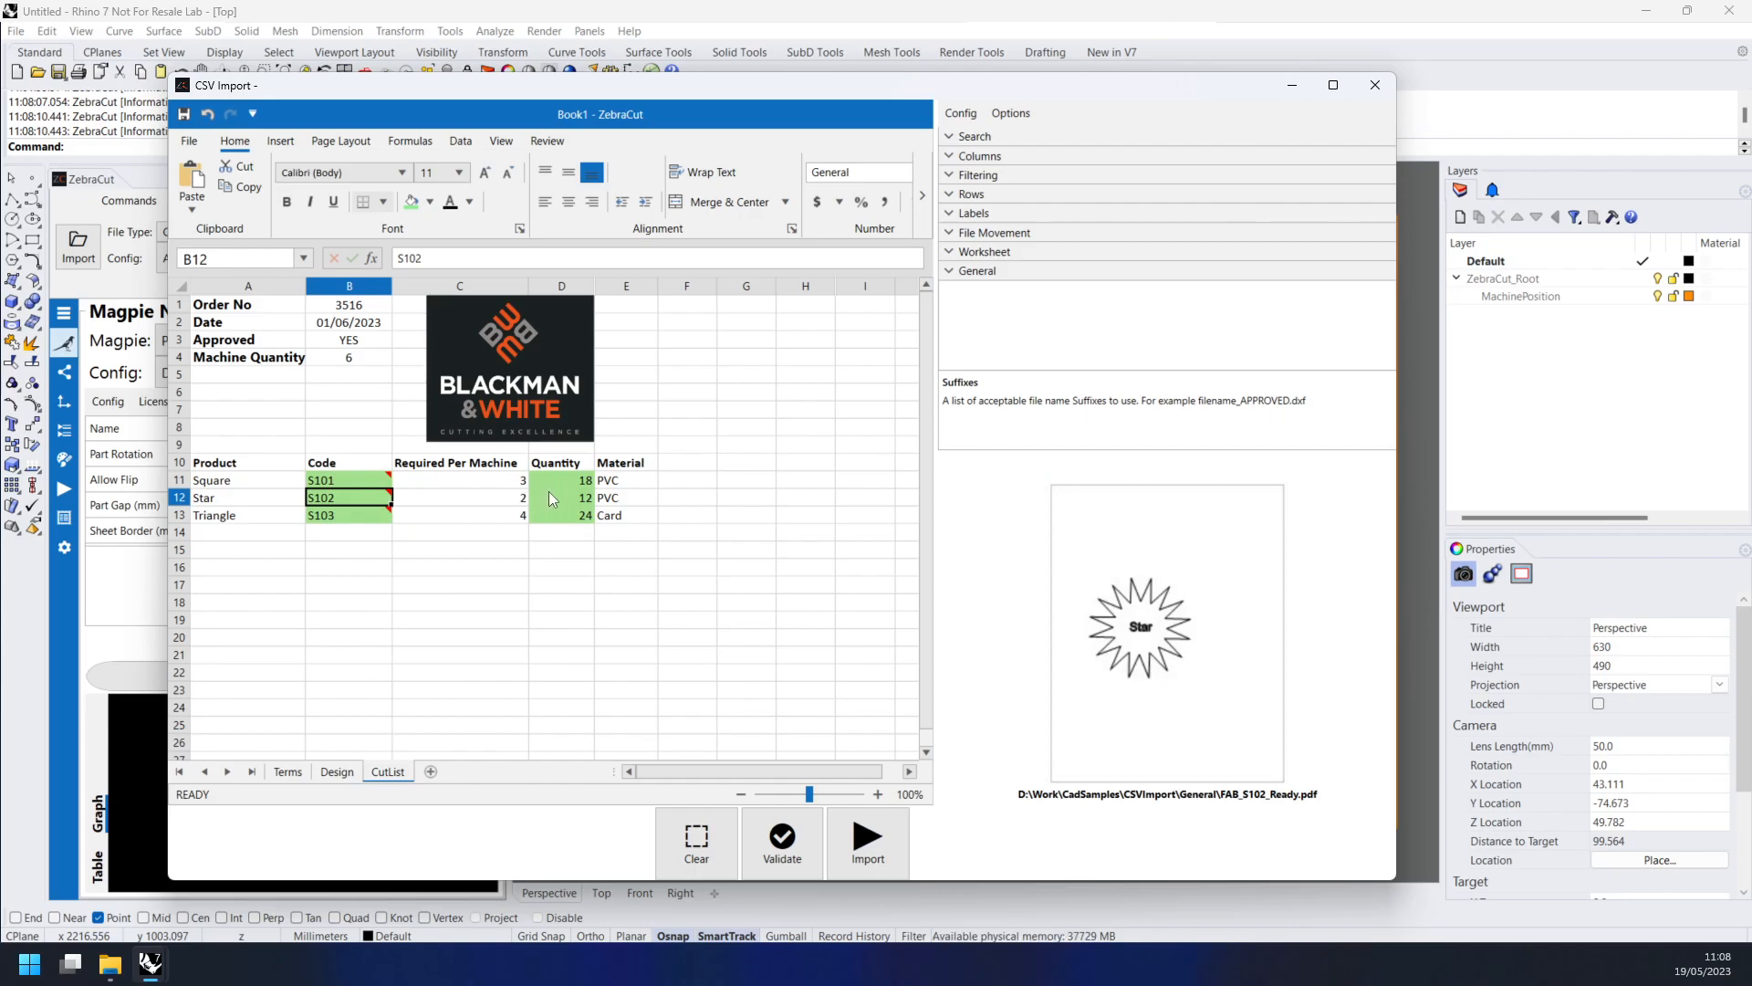
- Set the Square's Required Per Machine value to -1, validate the worksheet again and check the note on its Quantity cell
{"action": "left_click", "coordinate": [522, 483]}
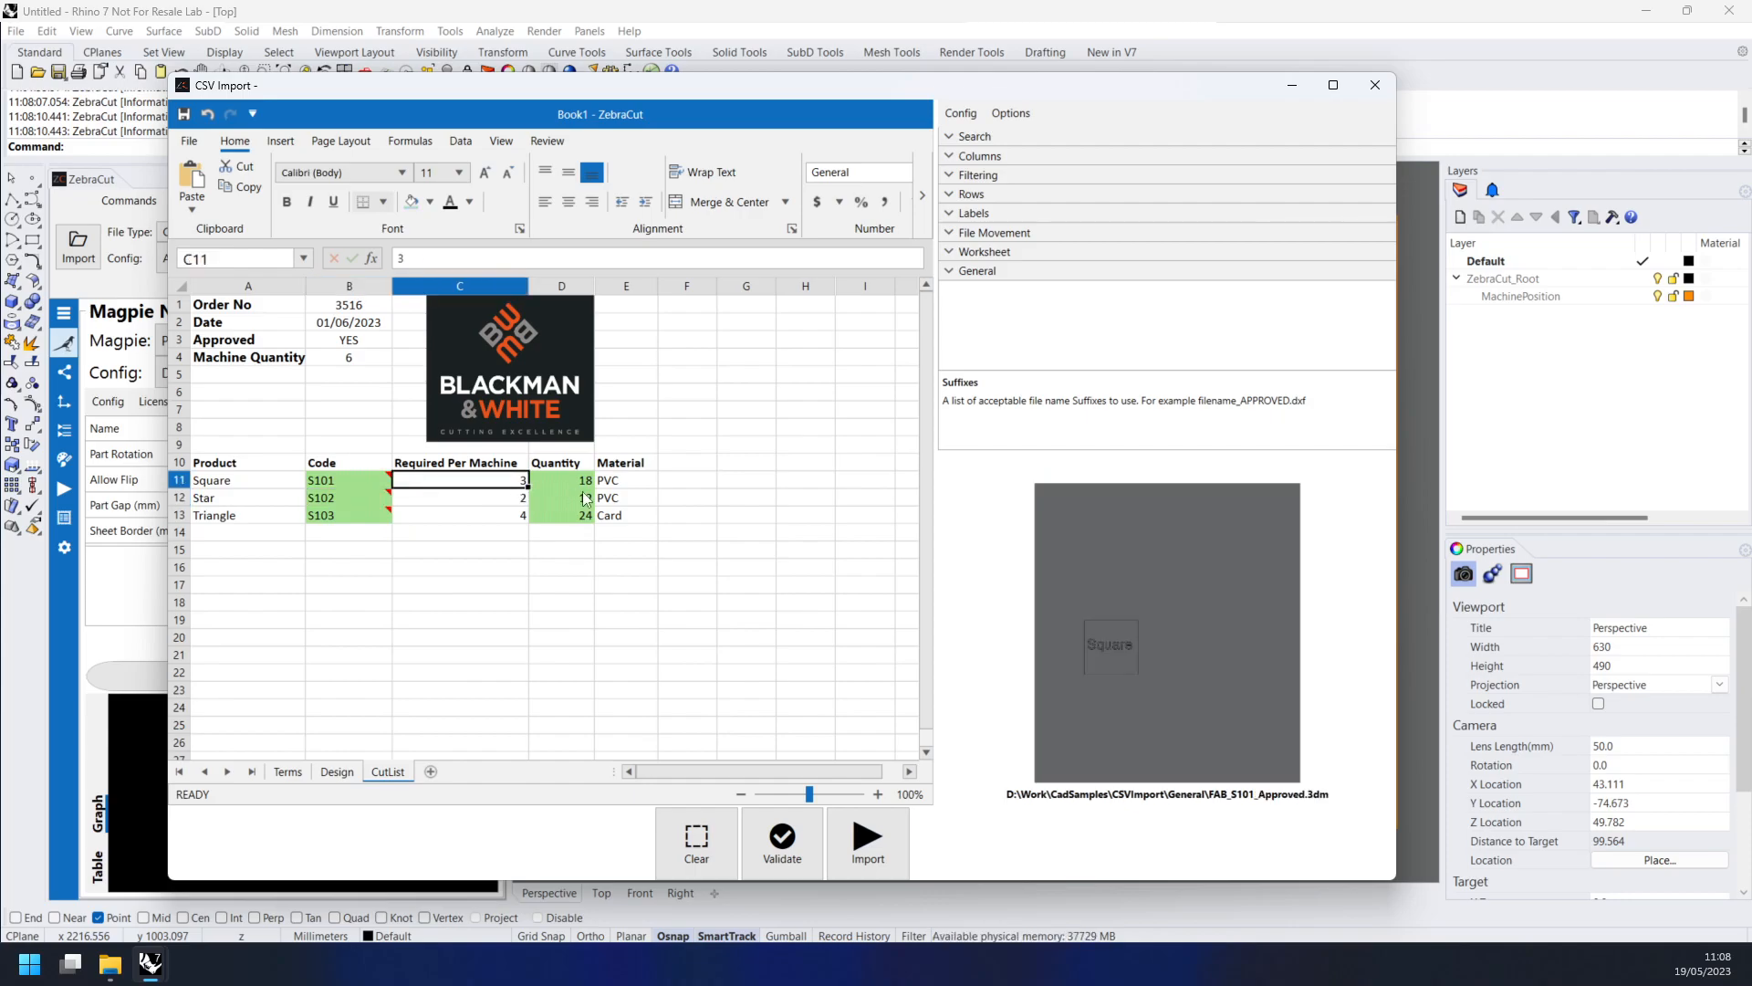
{"action": "type", "text": "-1"}
{"action": "key", "text": "Return"}
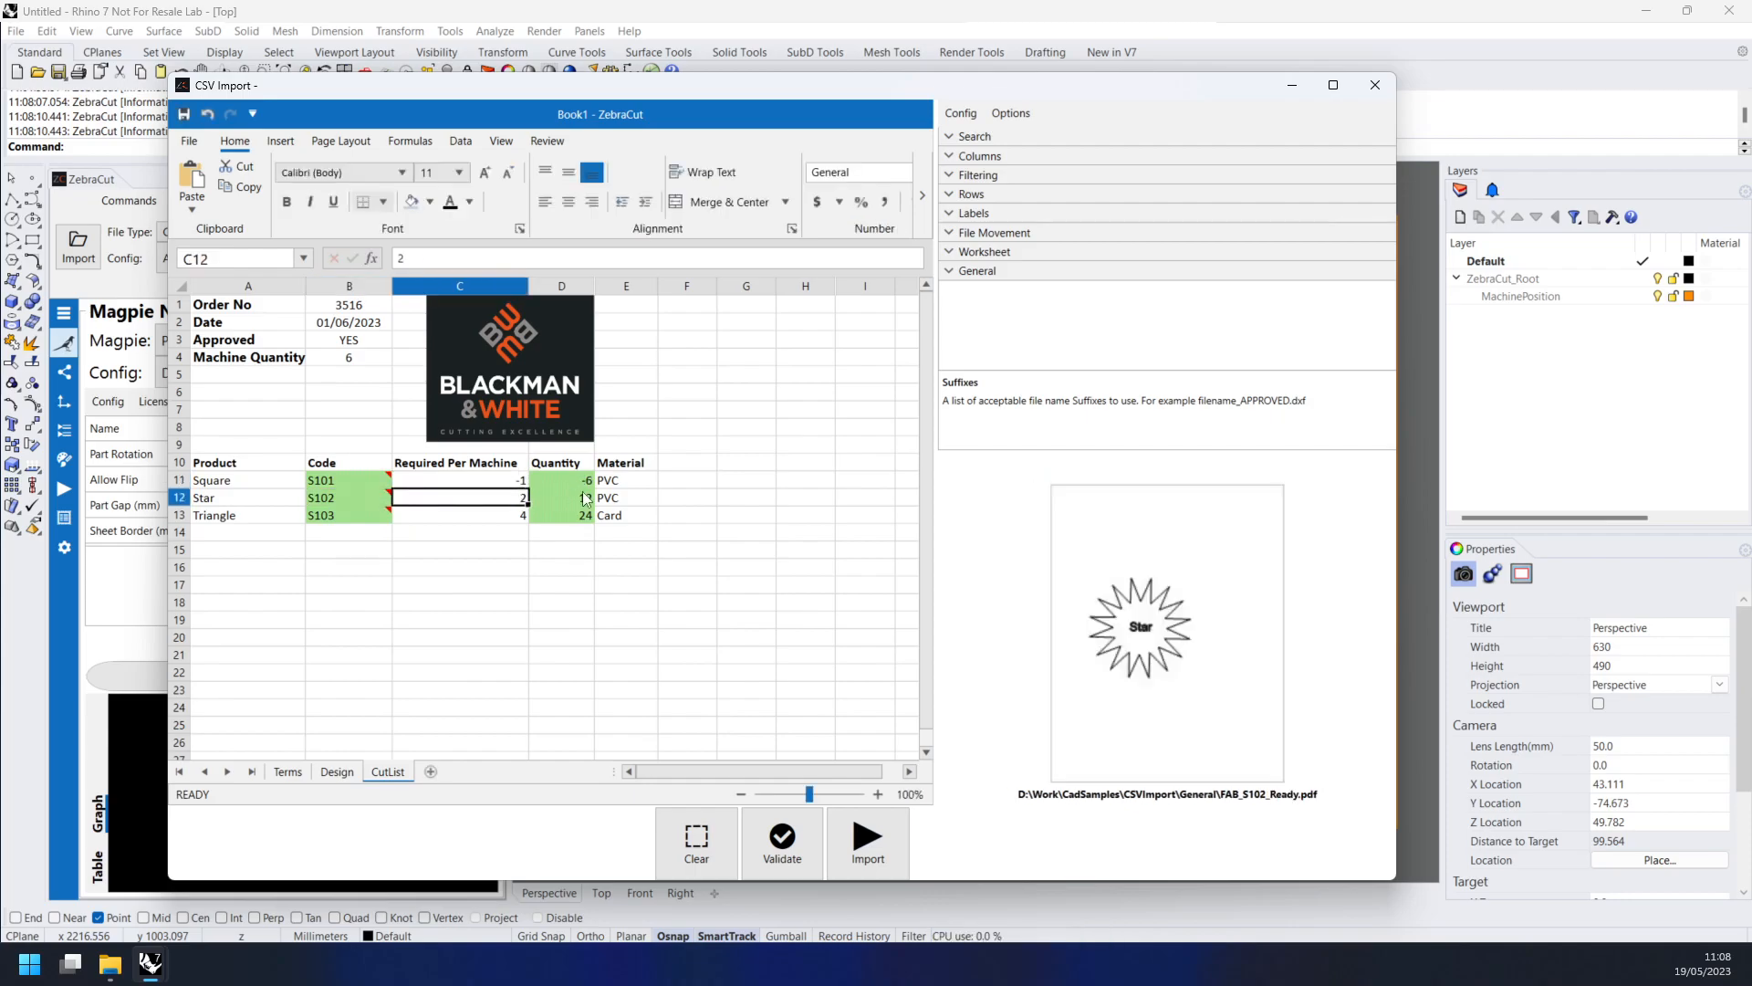
{"action": "left_click", "coordinate": [771, 837]}
{"action": "mouse_move", "coordinate": [577, 487]}
{"action": "left_click", "coordinate": [526, 478]}
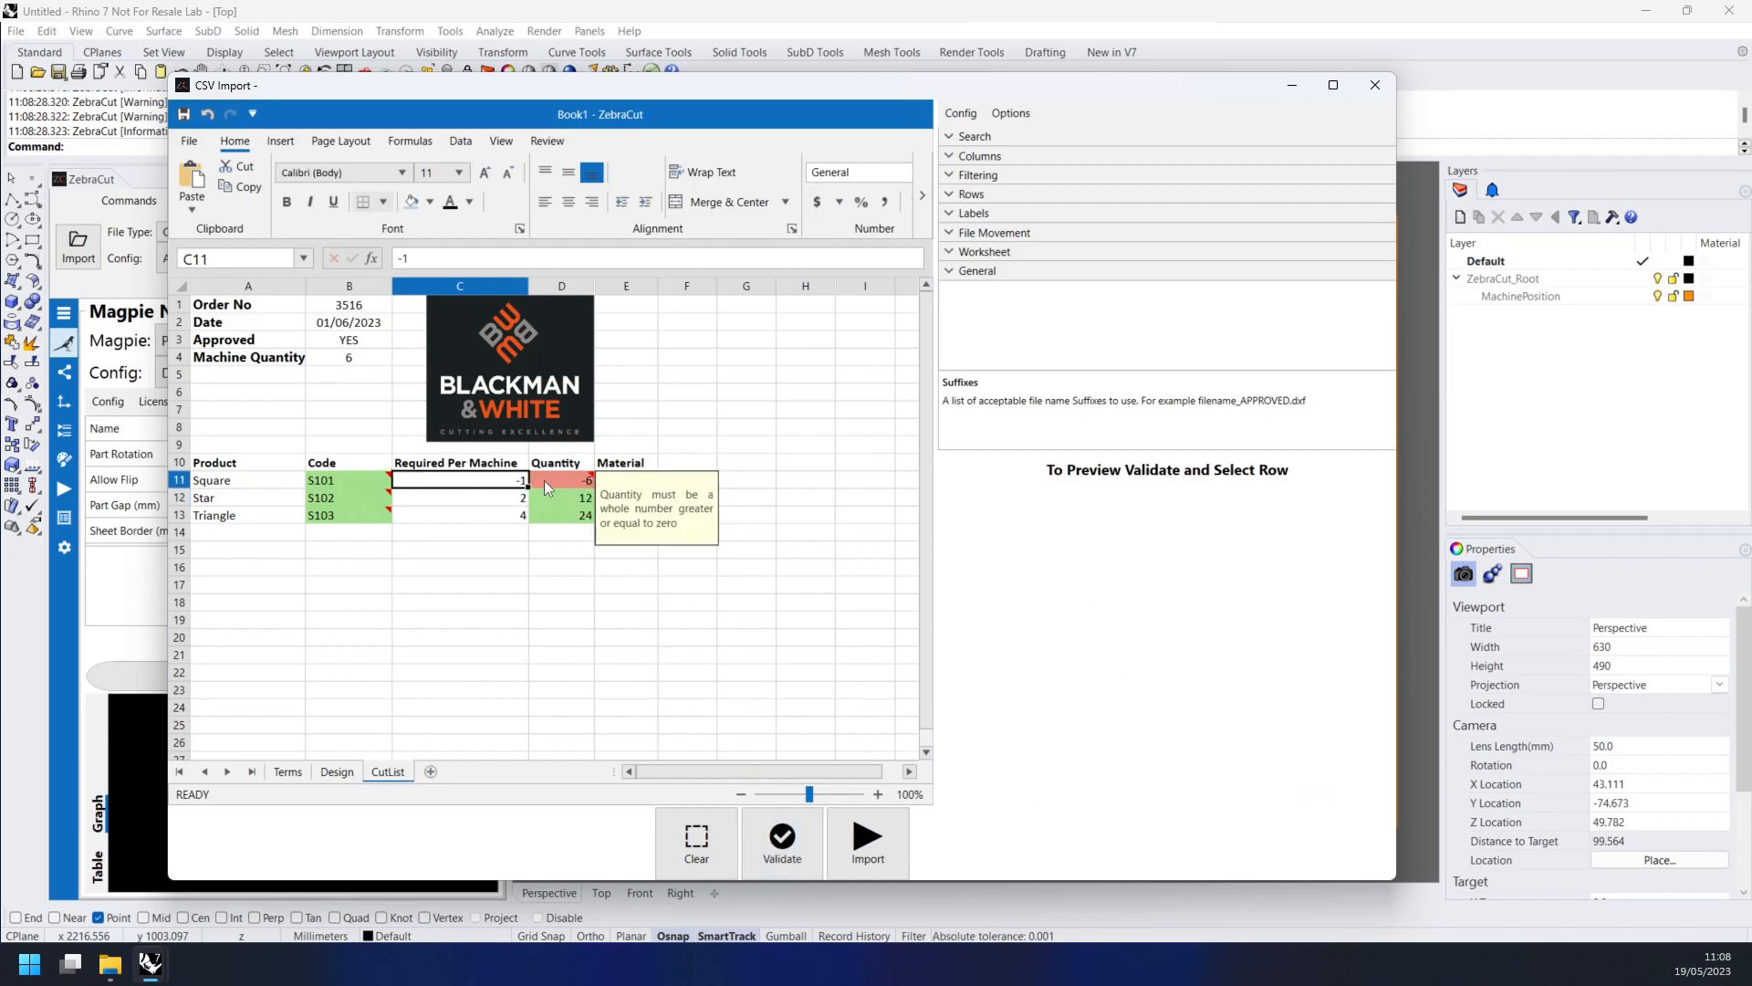
{"action": "type", "text": "6"}
{"action": "left_click", "coordinate": [536, 493]}
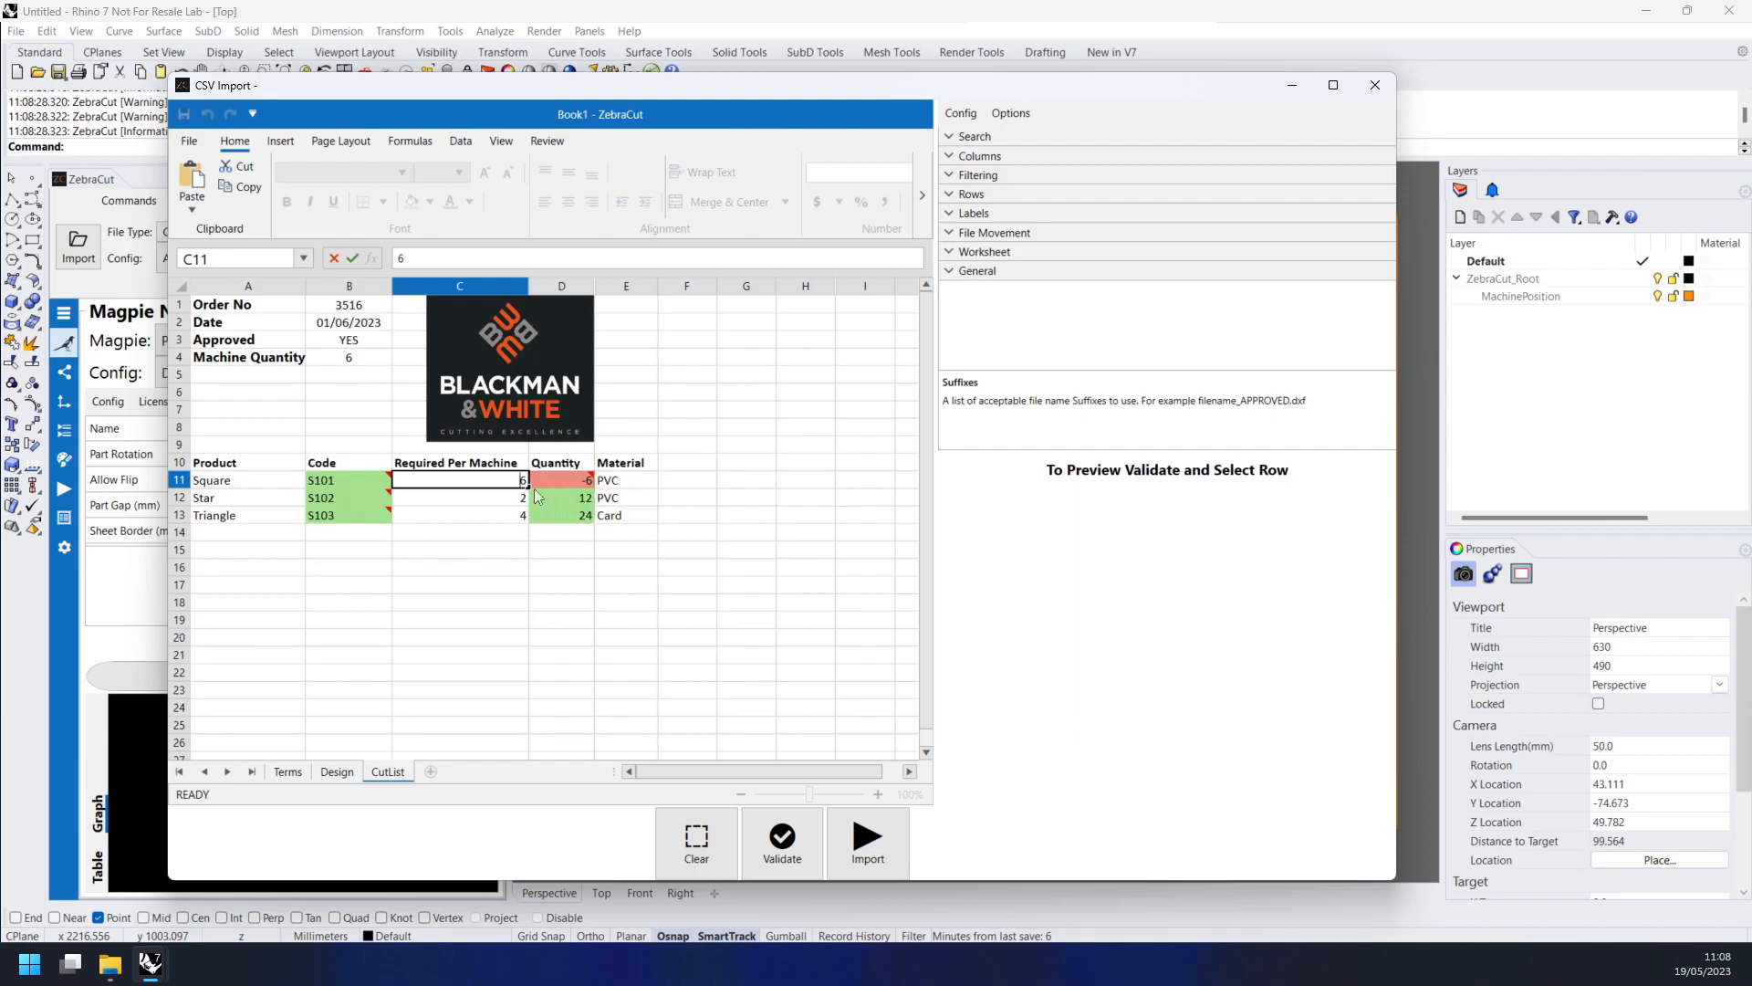
- Set the Square's Required Per Machine value to 3, then validate the CutList worksheet again and preview the Square row
{"action": "left_click", "coordinate": [503, 484]}
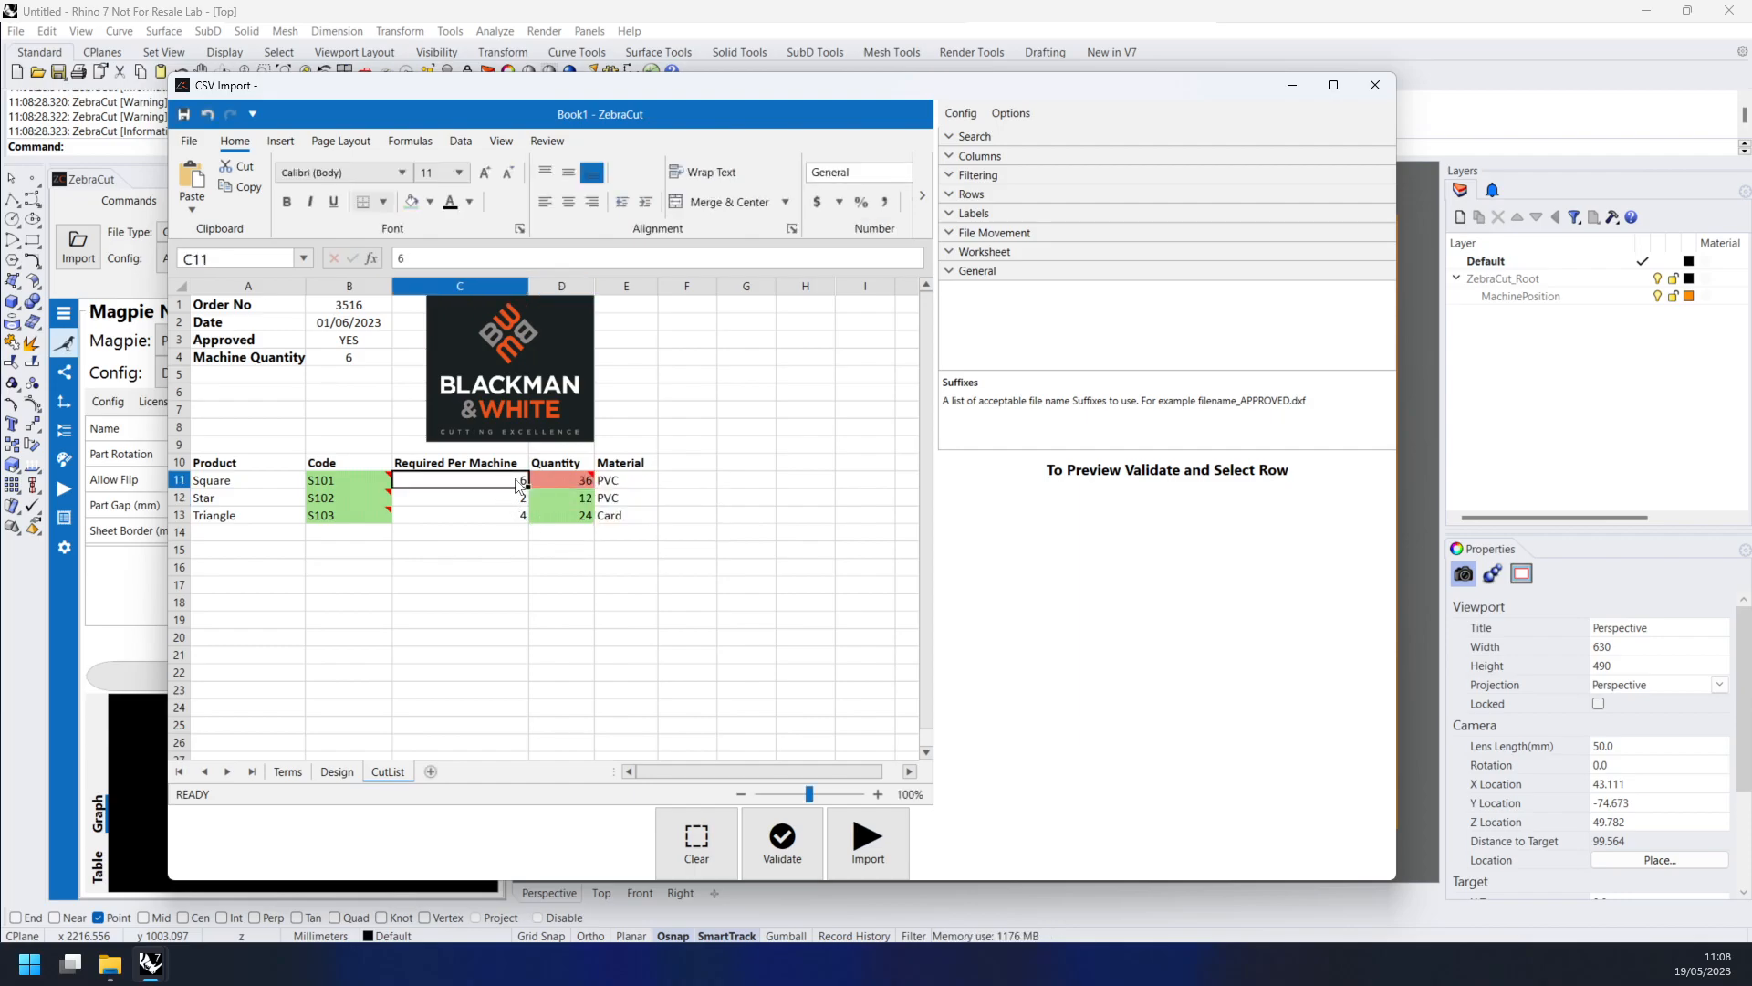
{"action": "type", "text": "3"}
{"action": "left_click", "coordinate": [491, 500]}
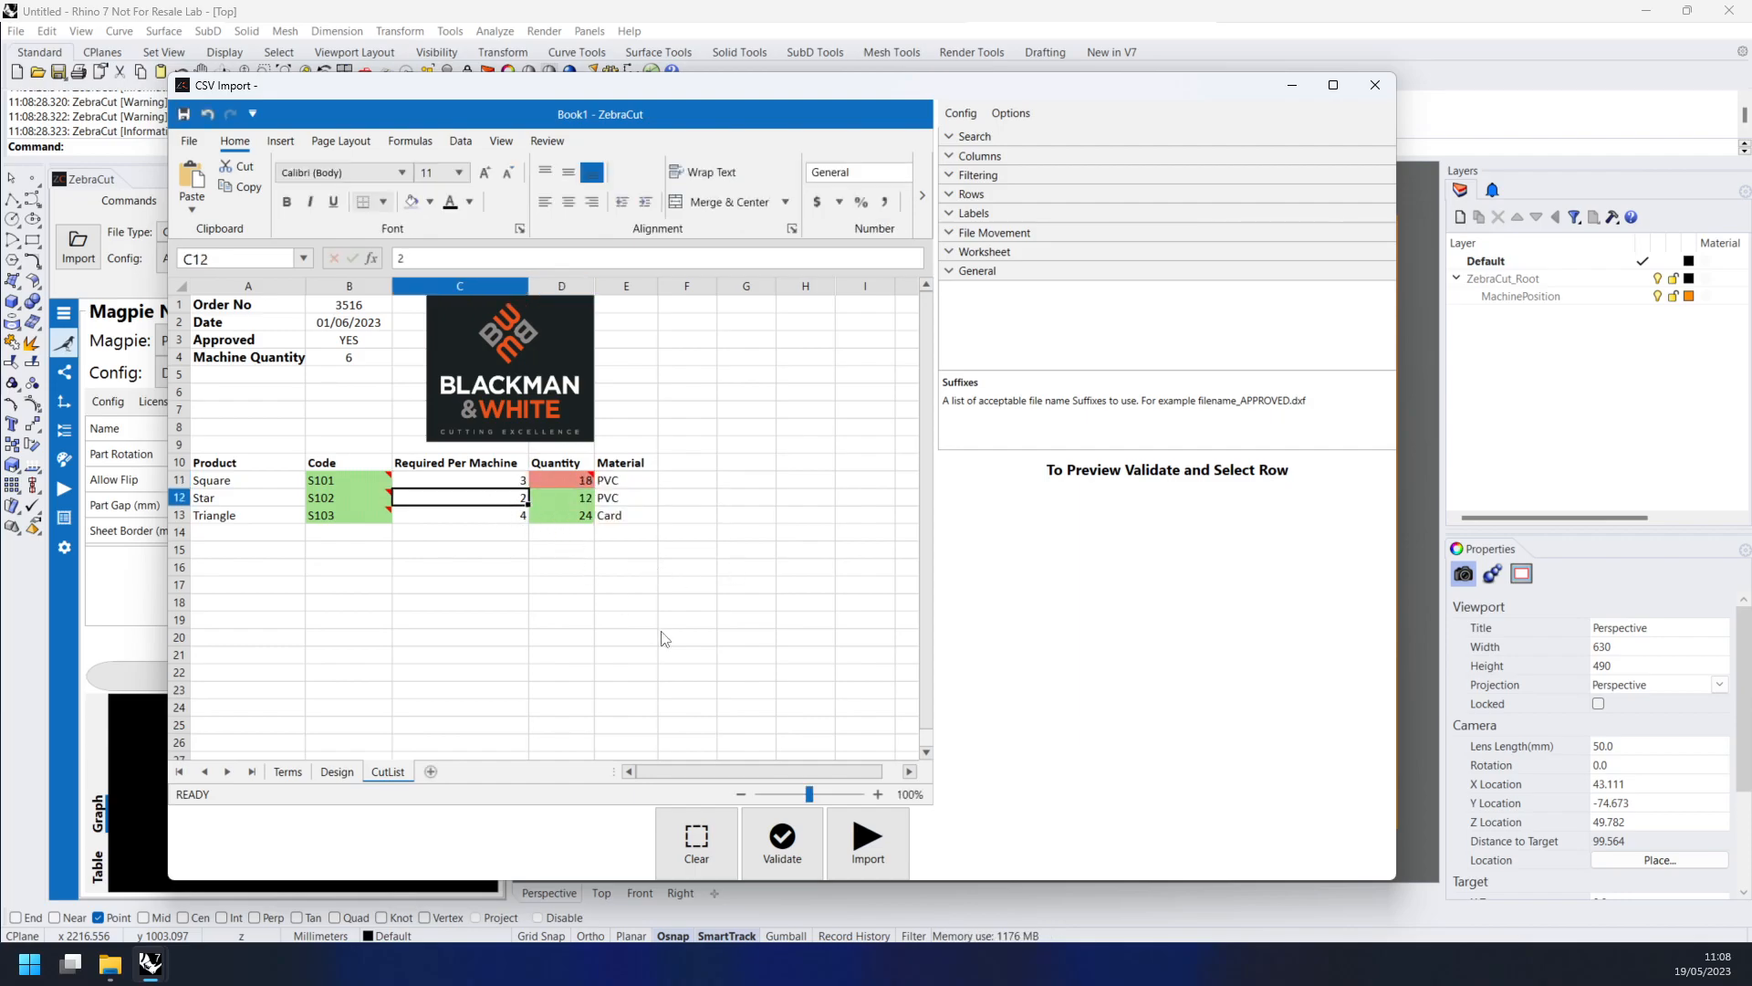
{"action": "left_click", "coordinate": [782, 838]}
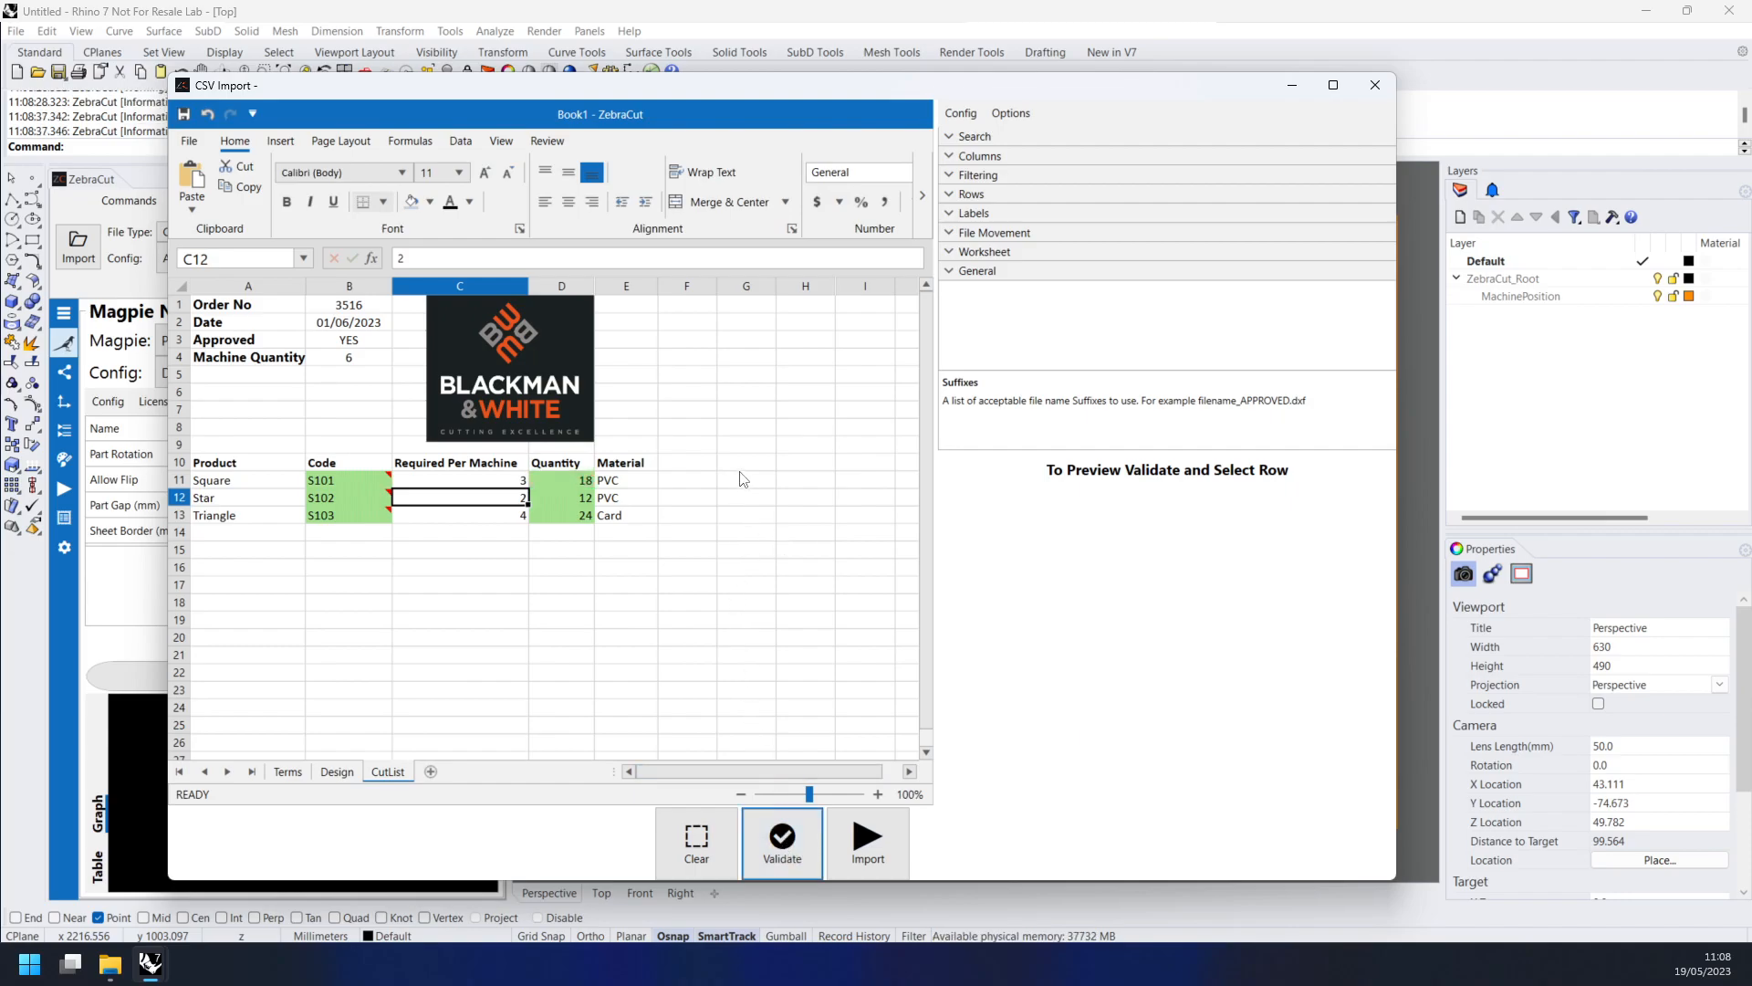
{"action": "left_click", "coordinate": [626, 481]}
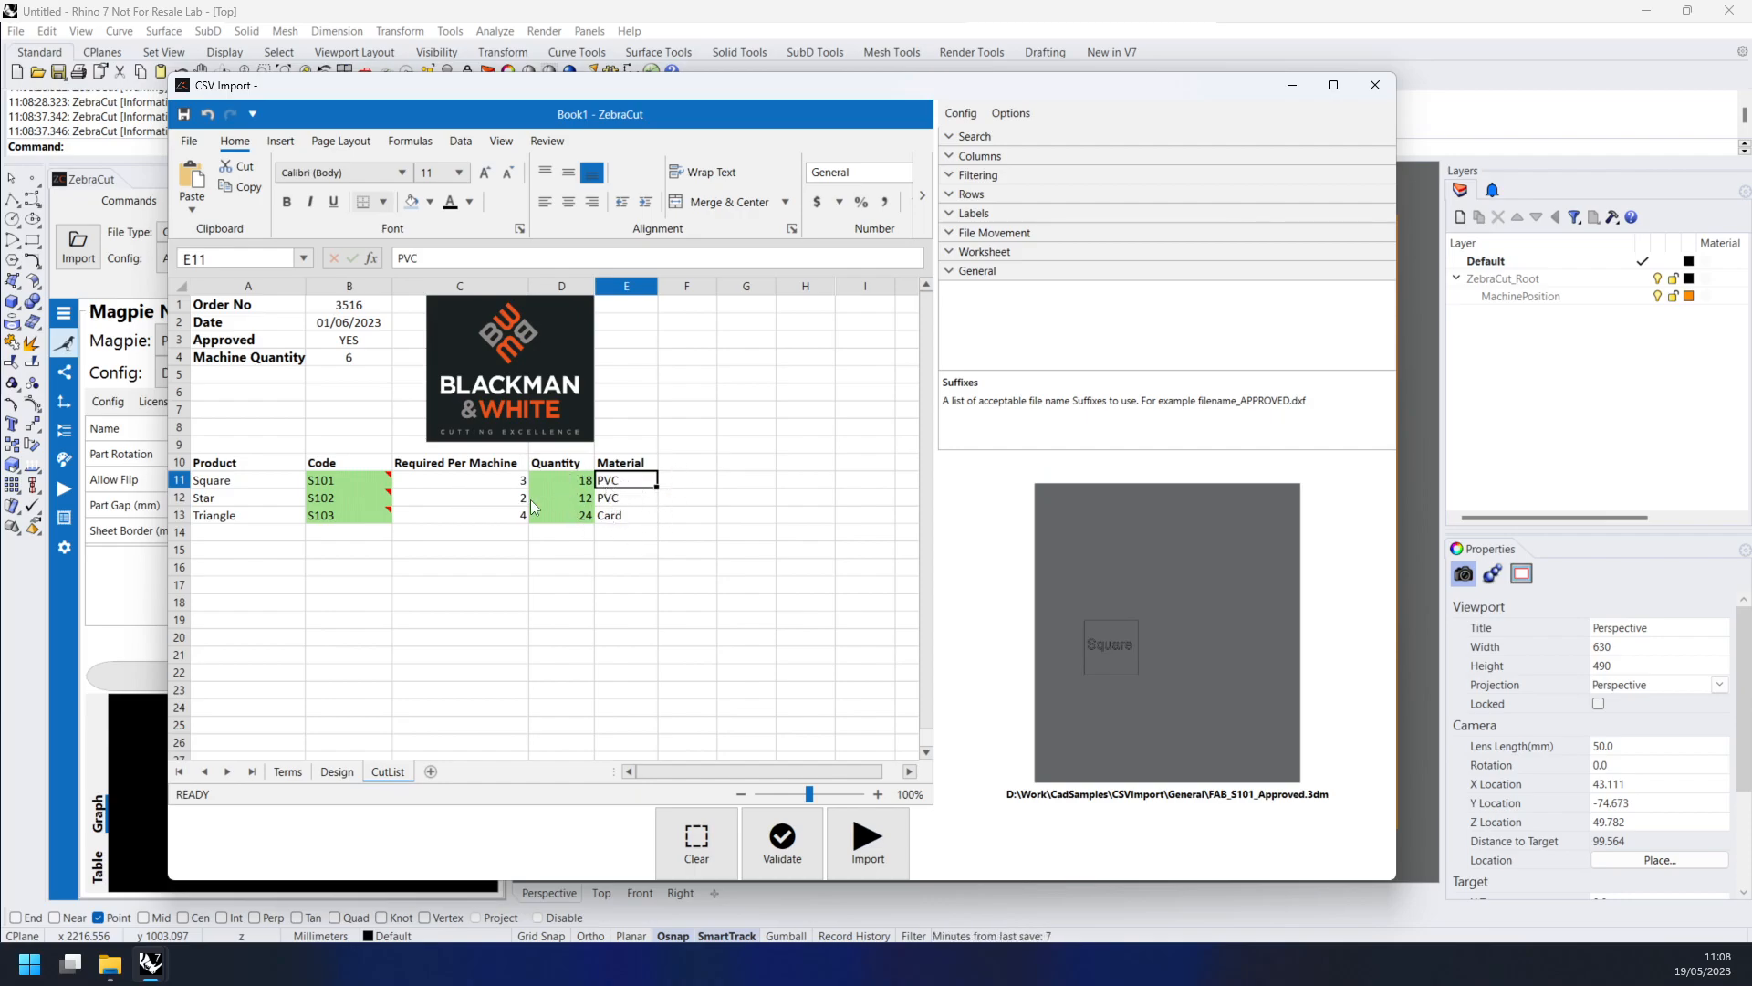
- Filter the imported rows by the Material column with the value PVC and validate the worksheet
{"action": "left_click", "coordinate": [952, 177]}
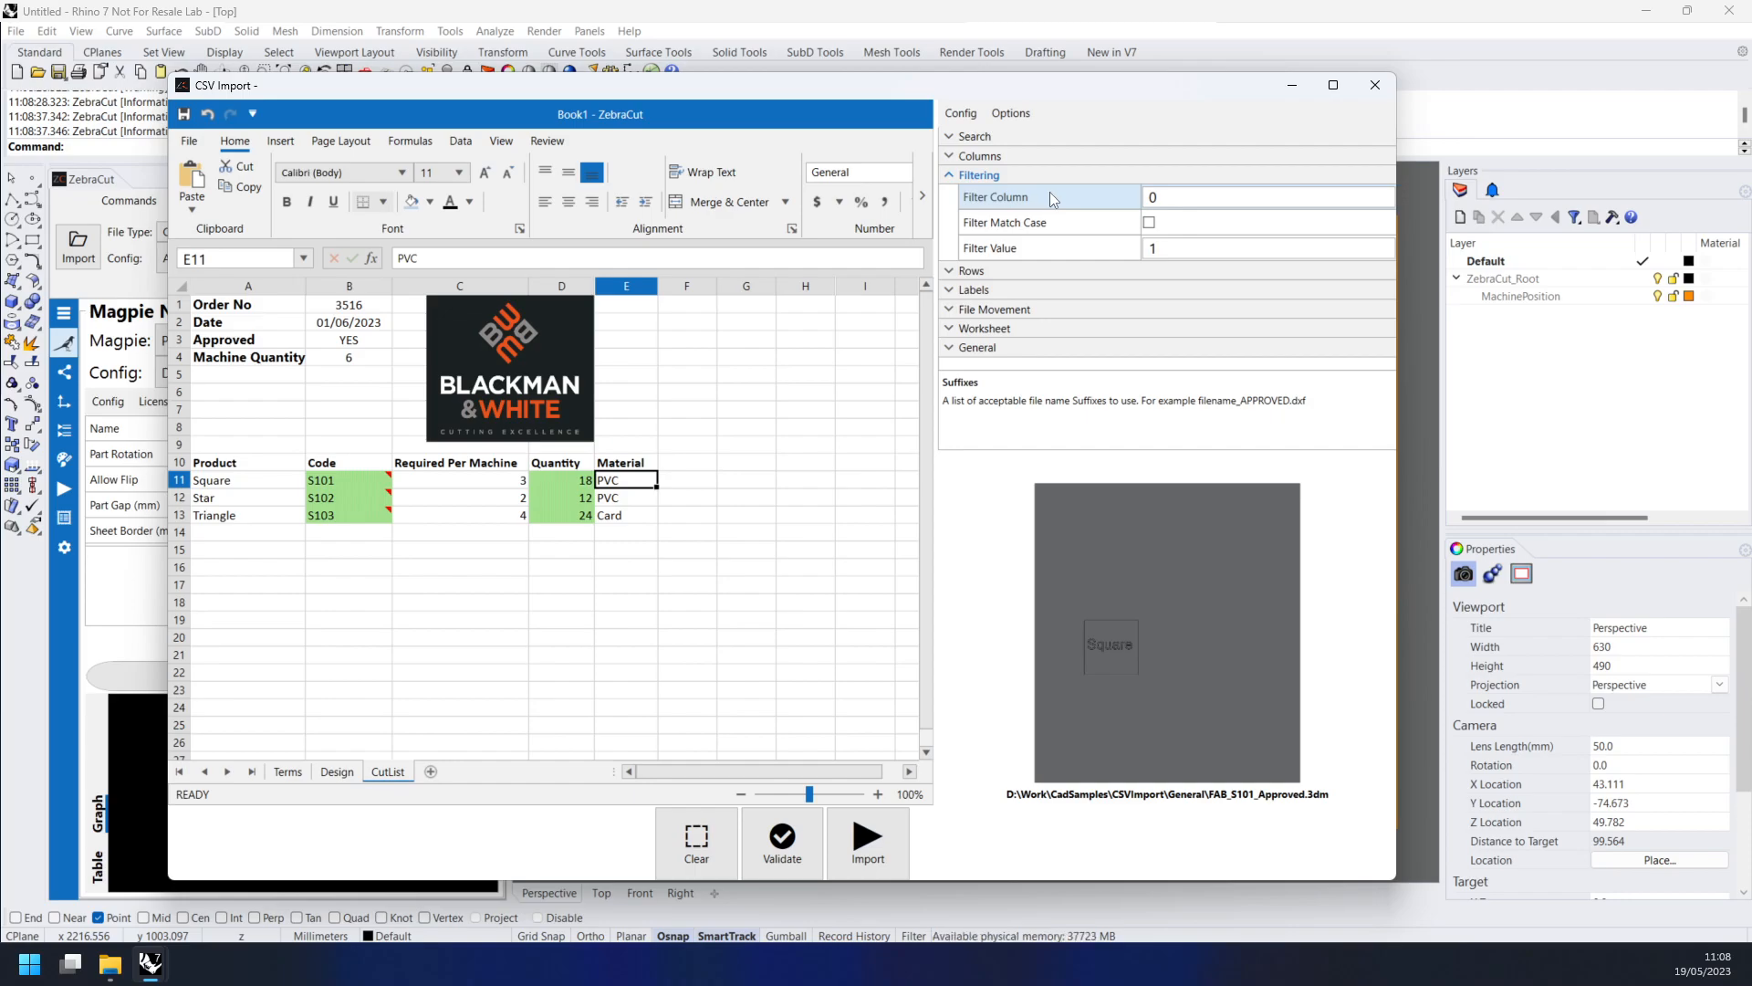
{"action": "left_click", "coordinate": [1183, 201]}
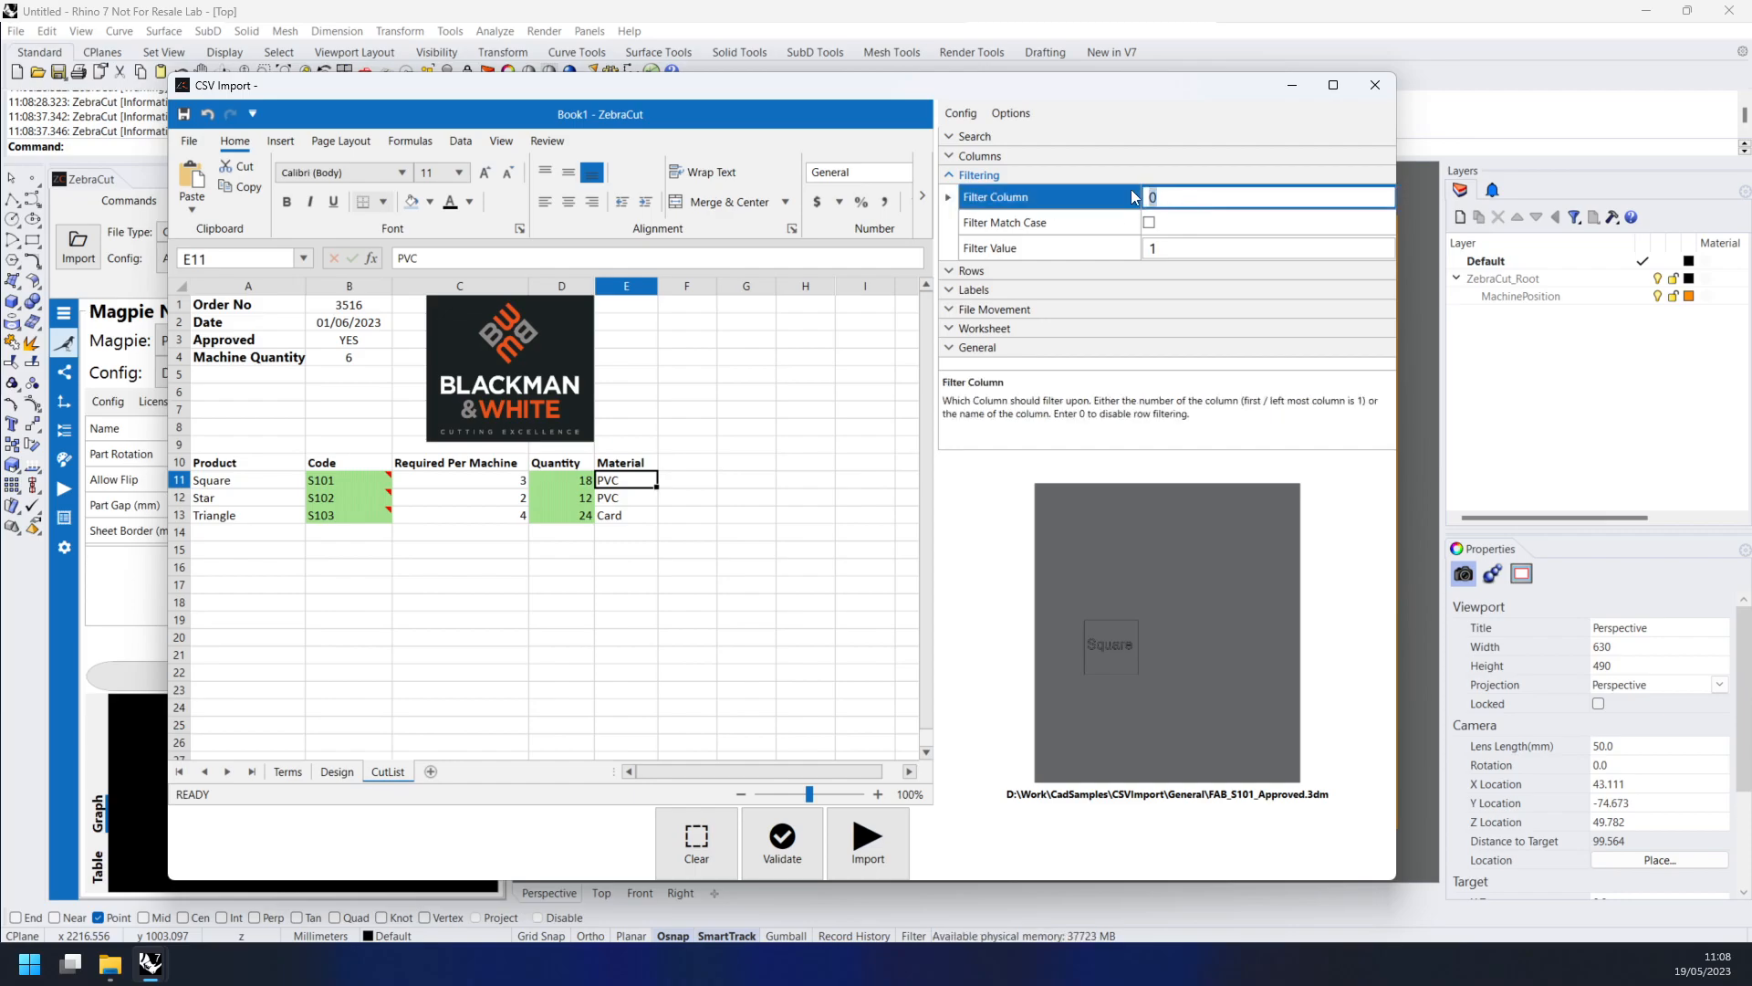
{"action": "type", "text": "Material"}
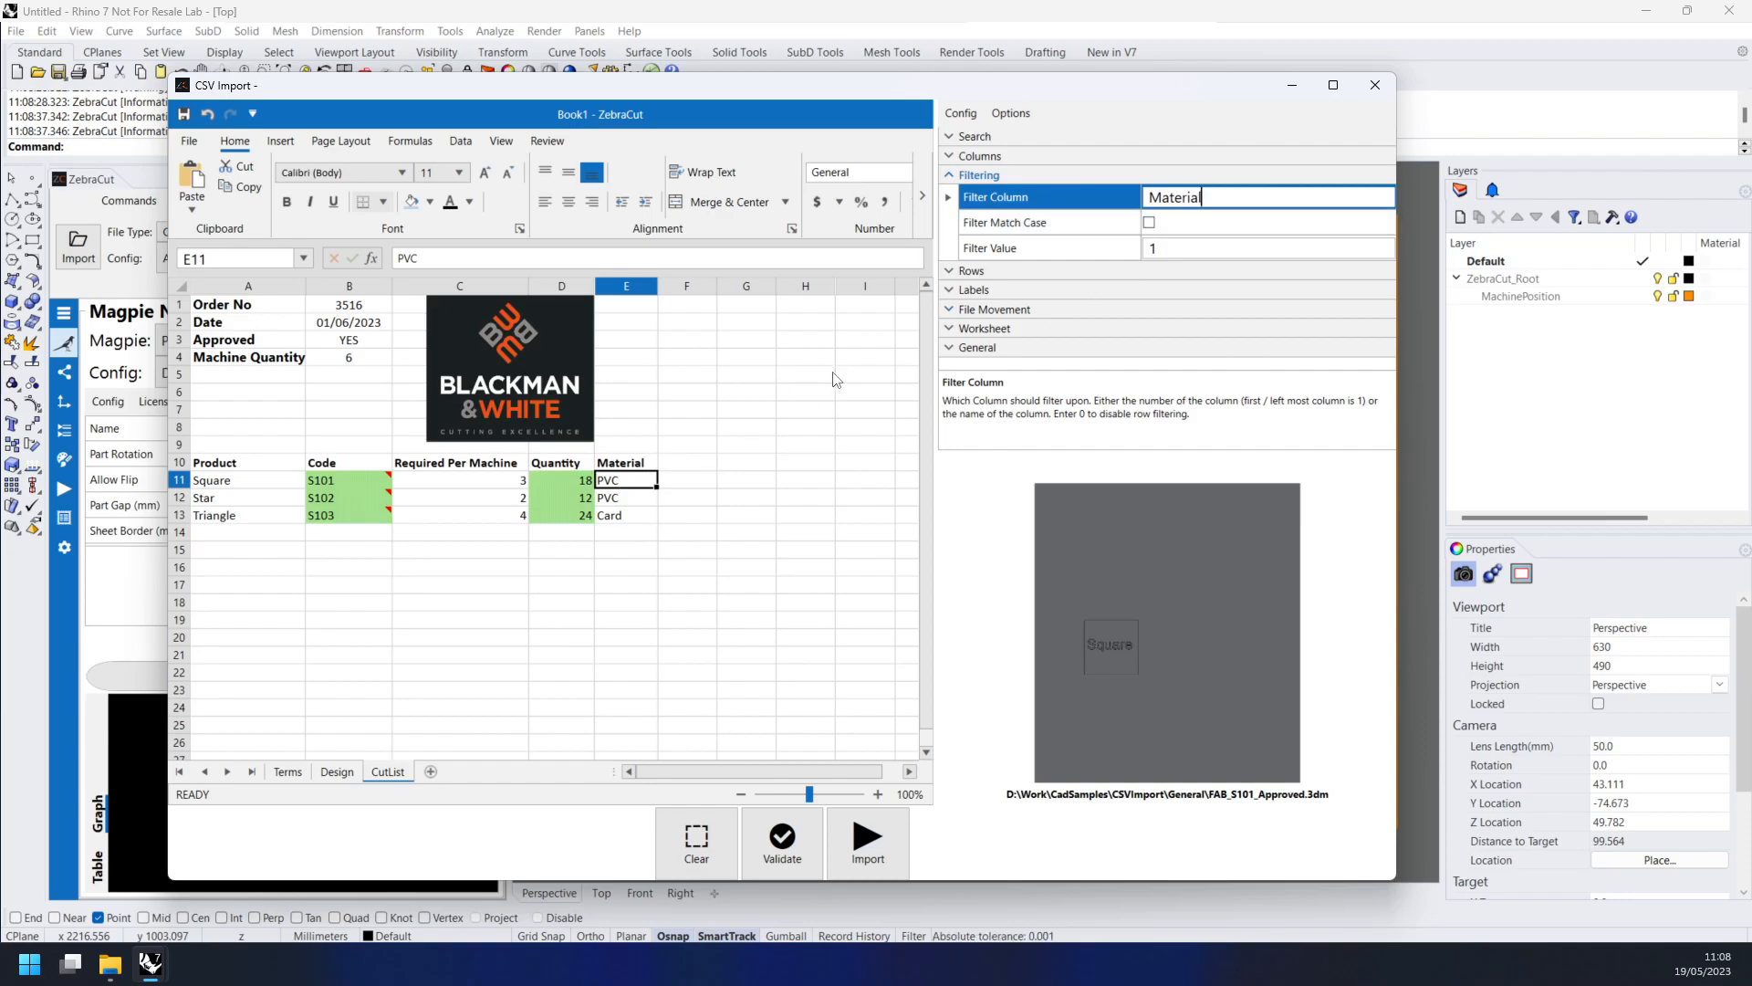
{"action": "left_click", "coordinate": [1183, 248]}
{"action": "type", "text": "PVC"}
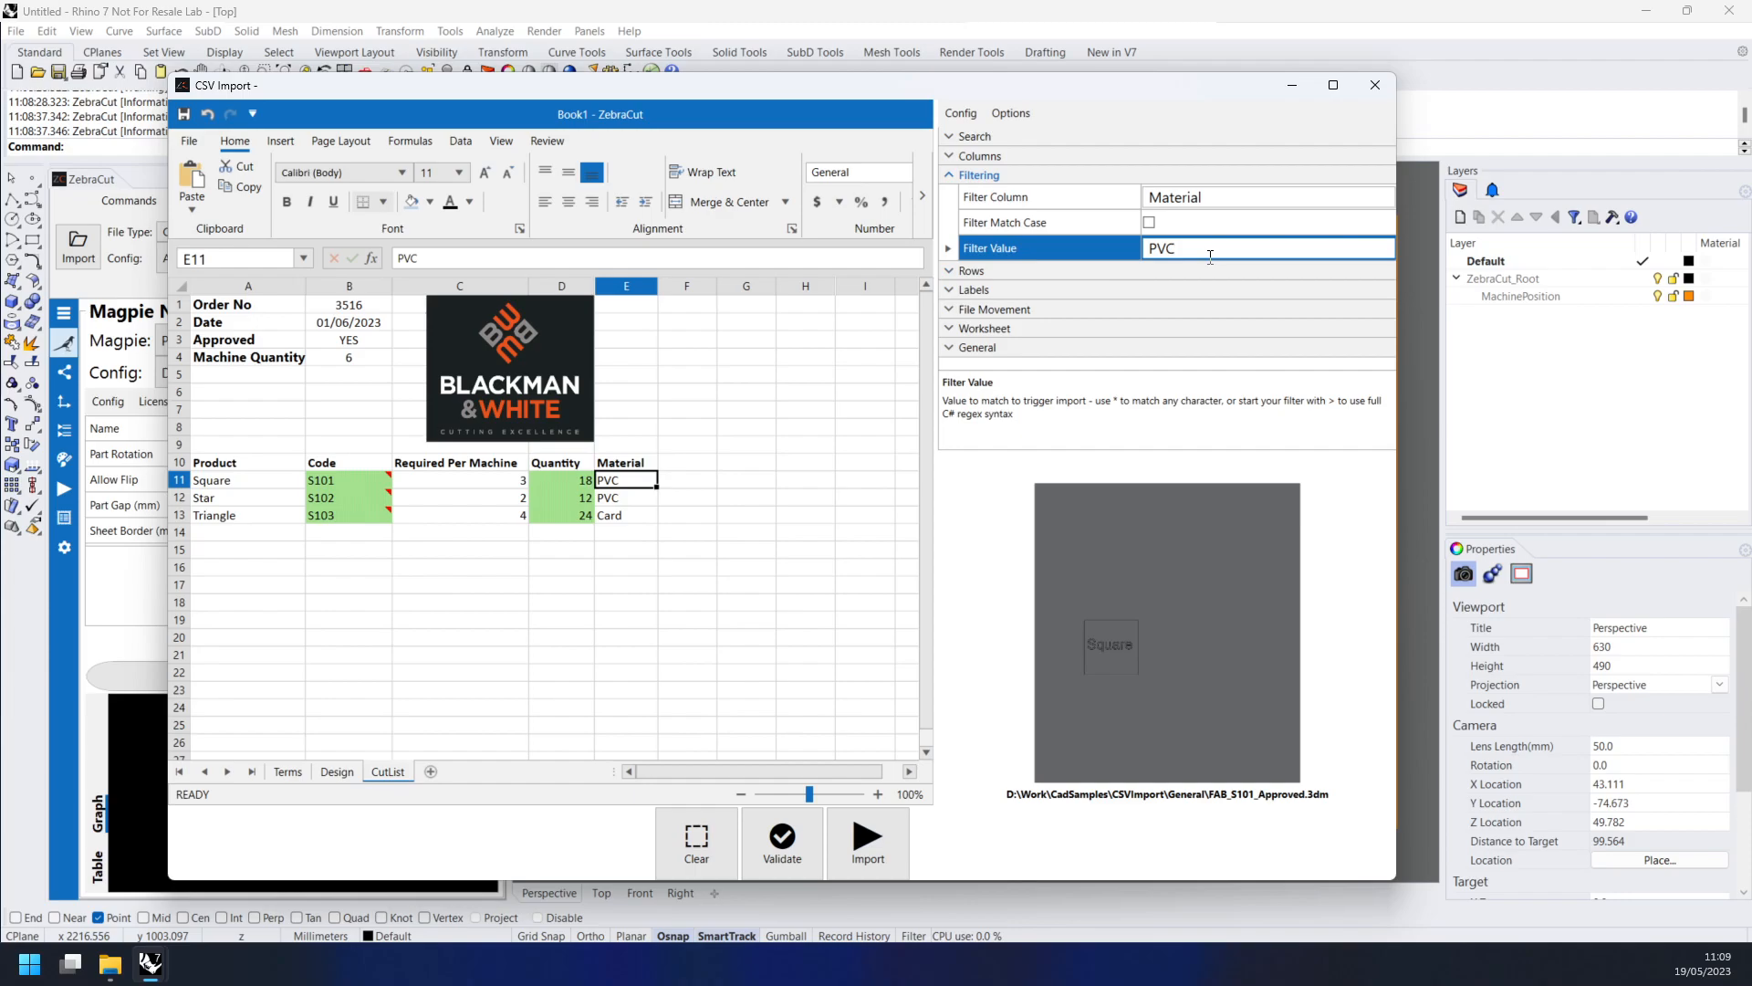
{"action": "left_click", "coordinate": [1191, 197]}
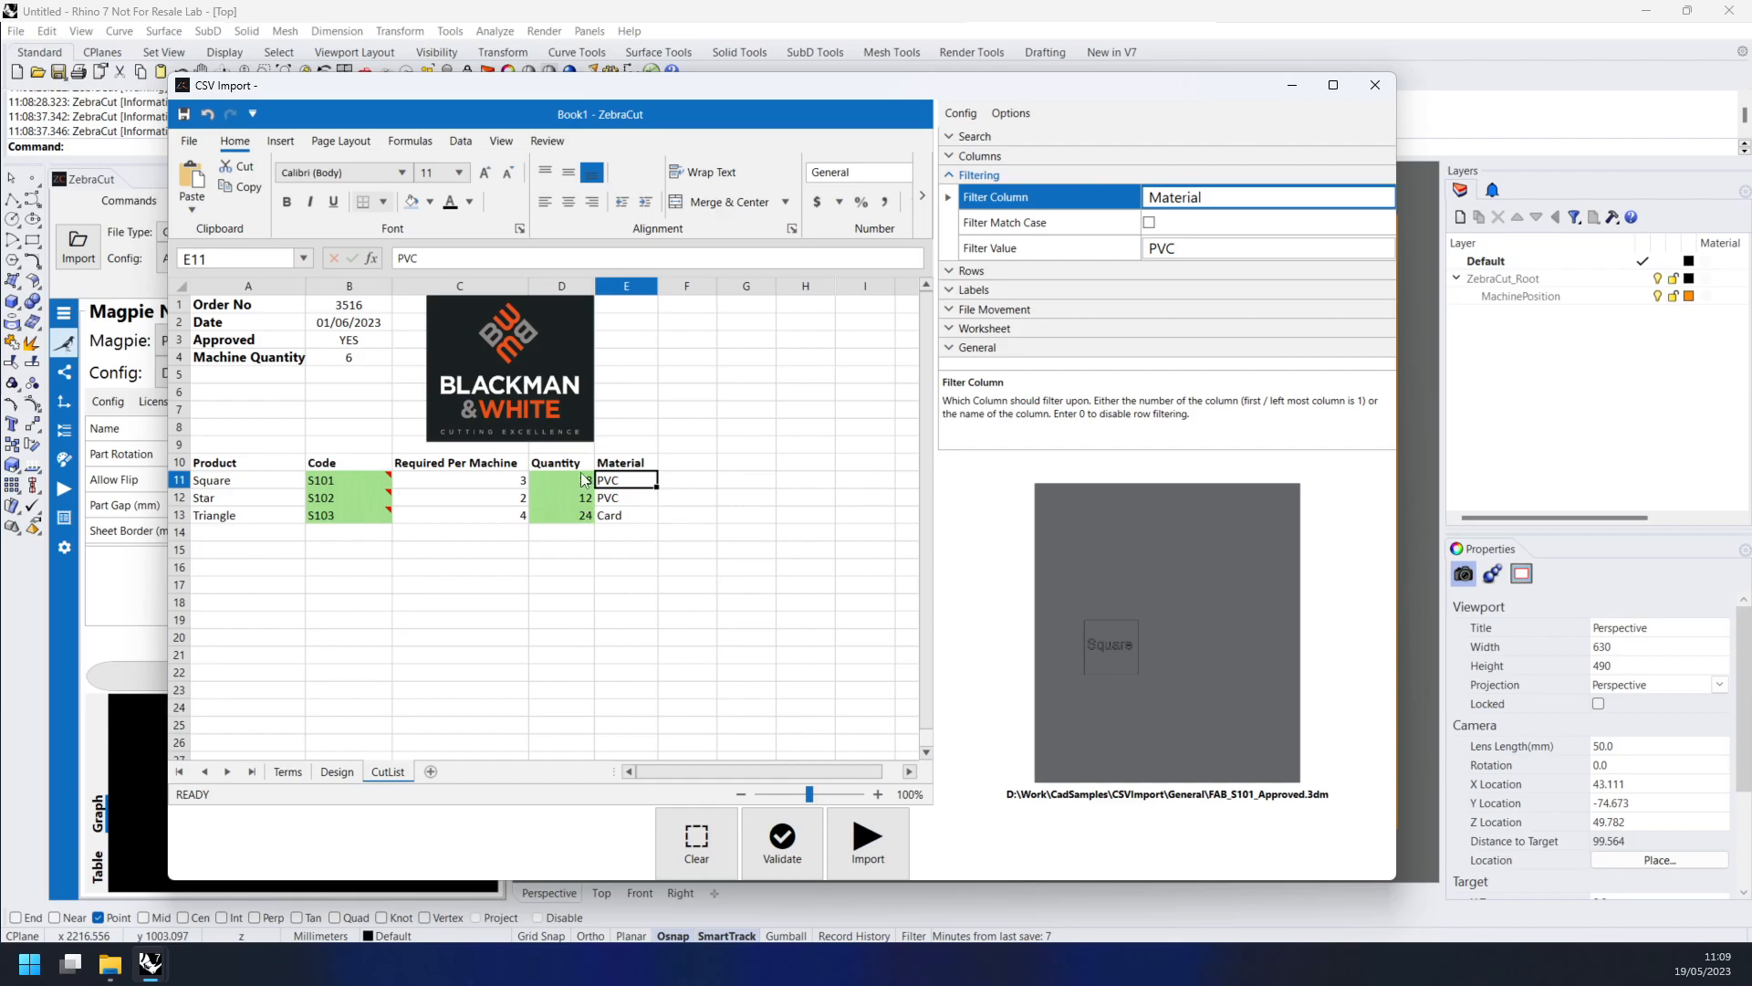
{"action": "left_click", "coordinate": [783, 842]}
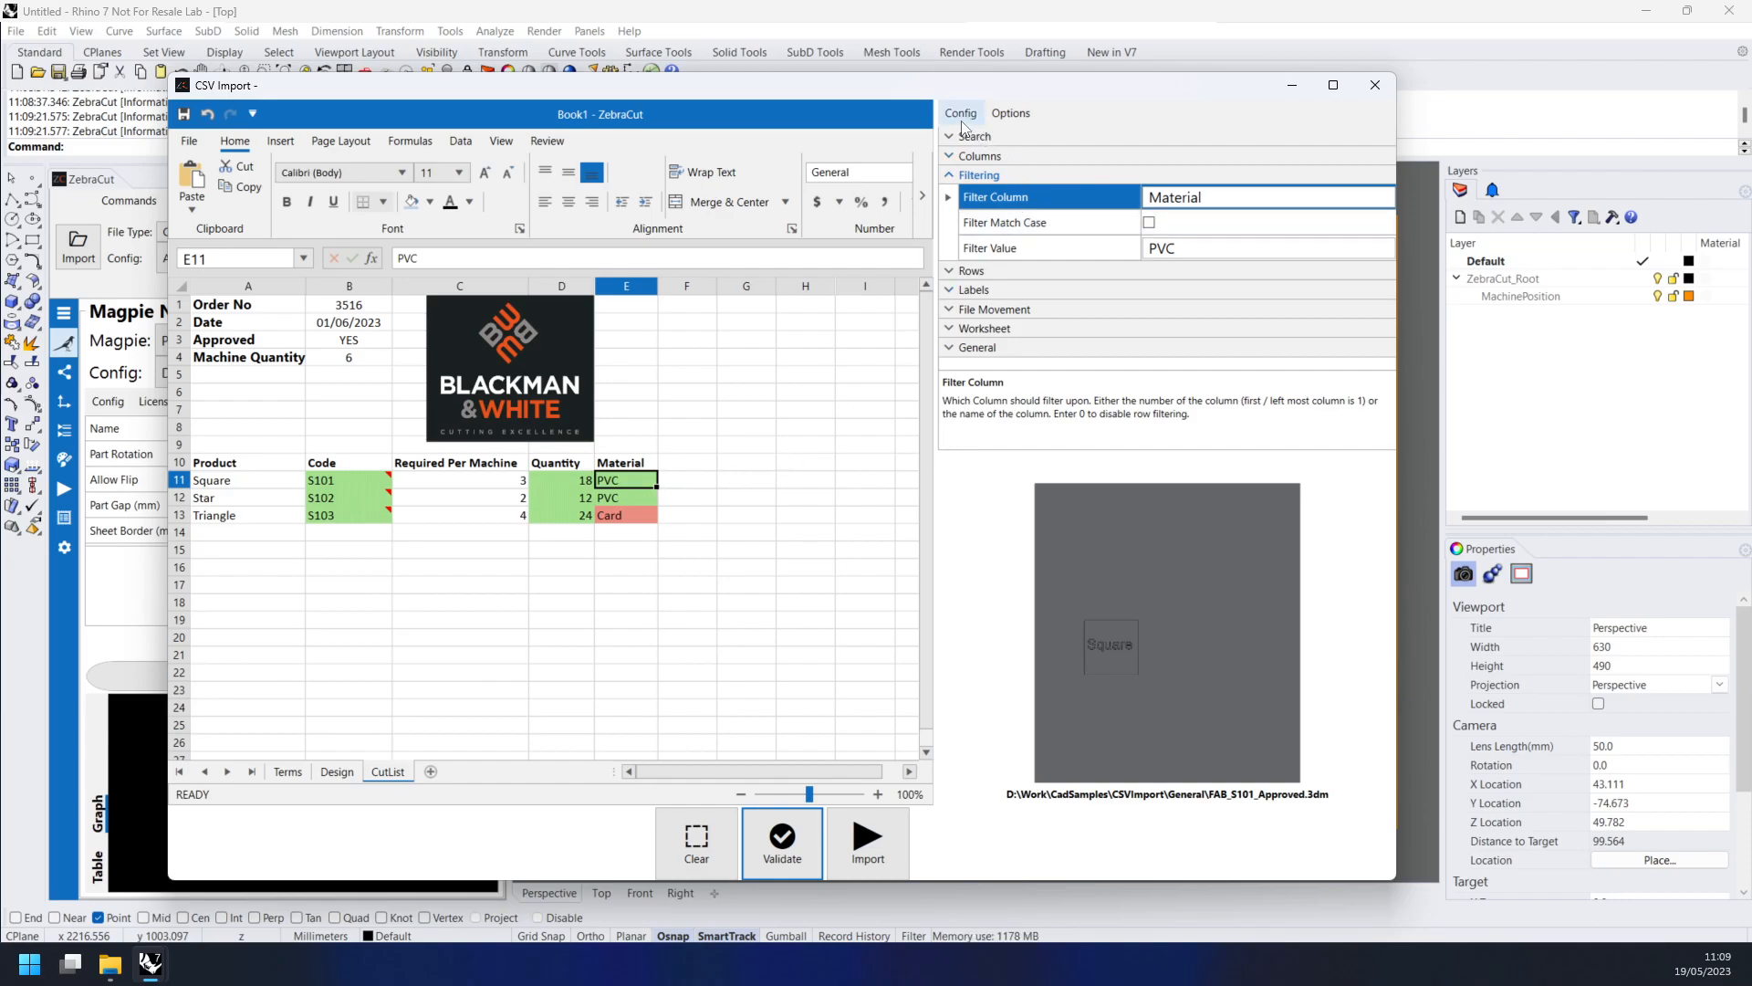
- Rename the import configuration as Advanced Importer PVC in its General options and save it
{"action": "left_click", "coordinate": [952, 351]}
{"action": "scroll", "coordinate": [952, 356], "scroll_direction": "down", "scroll_amount": 1}
{"action": "left_click", "coordinate": [1293, 330]}
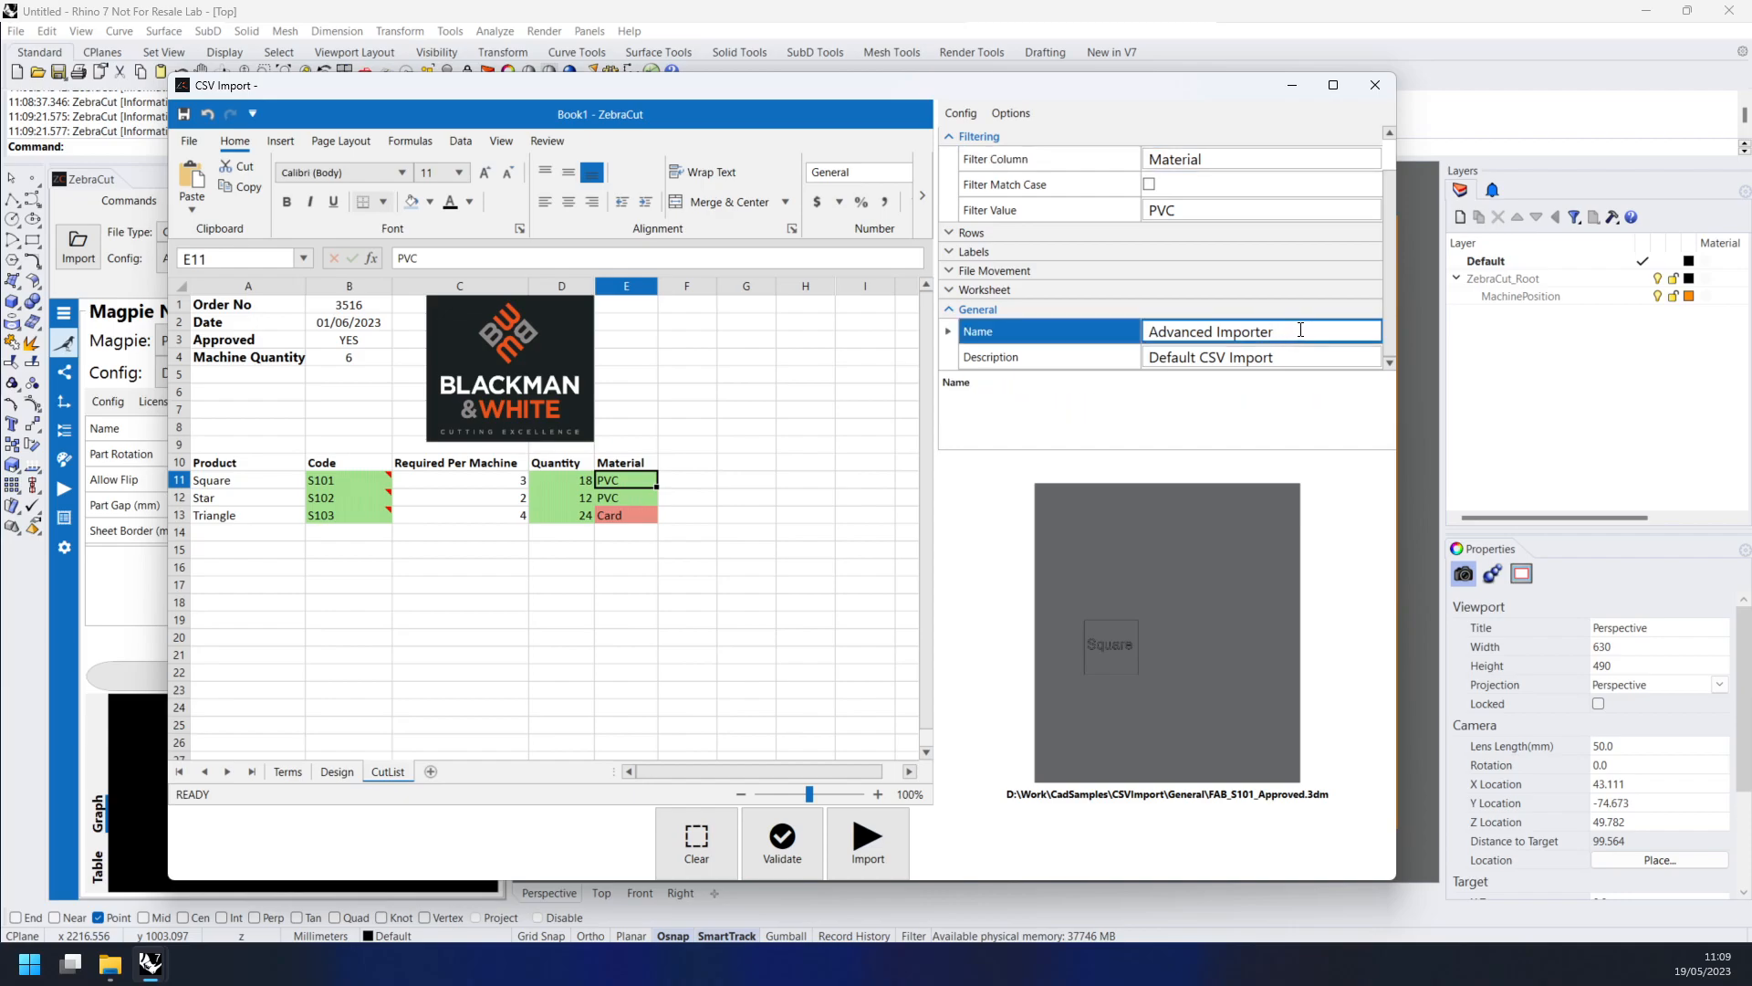
{"action": "type", "text": "PVC"}
{"action": "left_click", "coordinate": [964, 115]}
{"action": "left_click", "coordinate": [973, 156]}
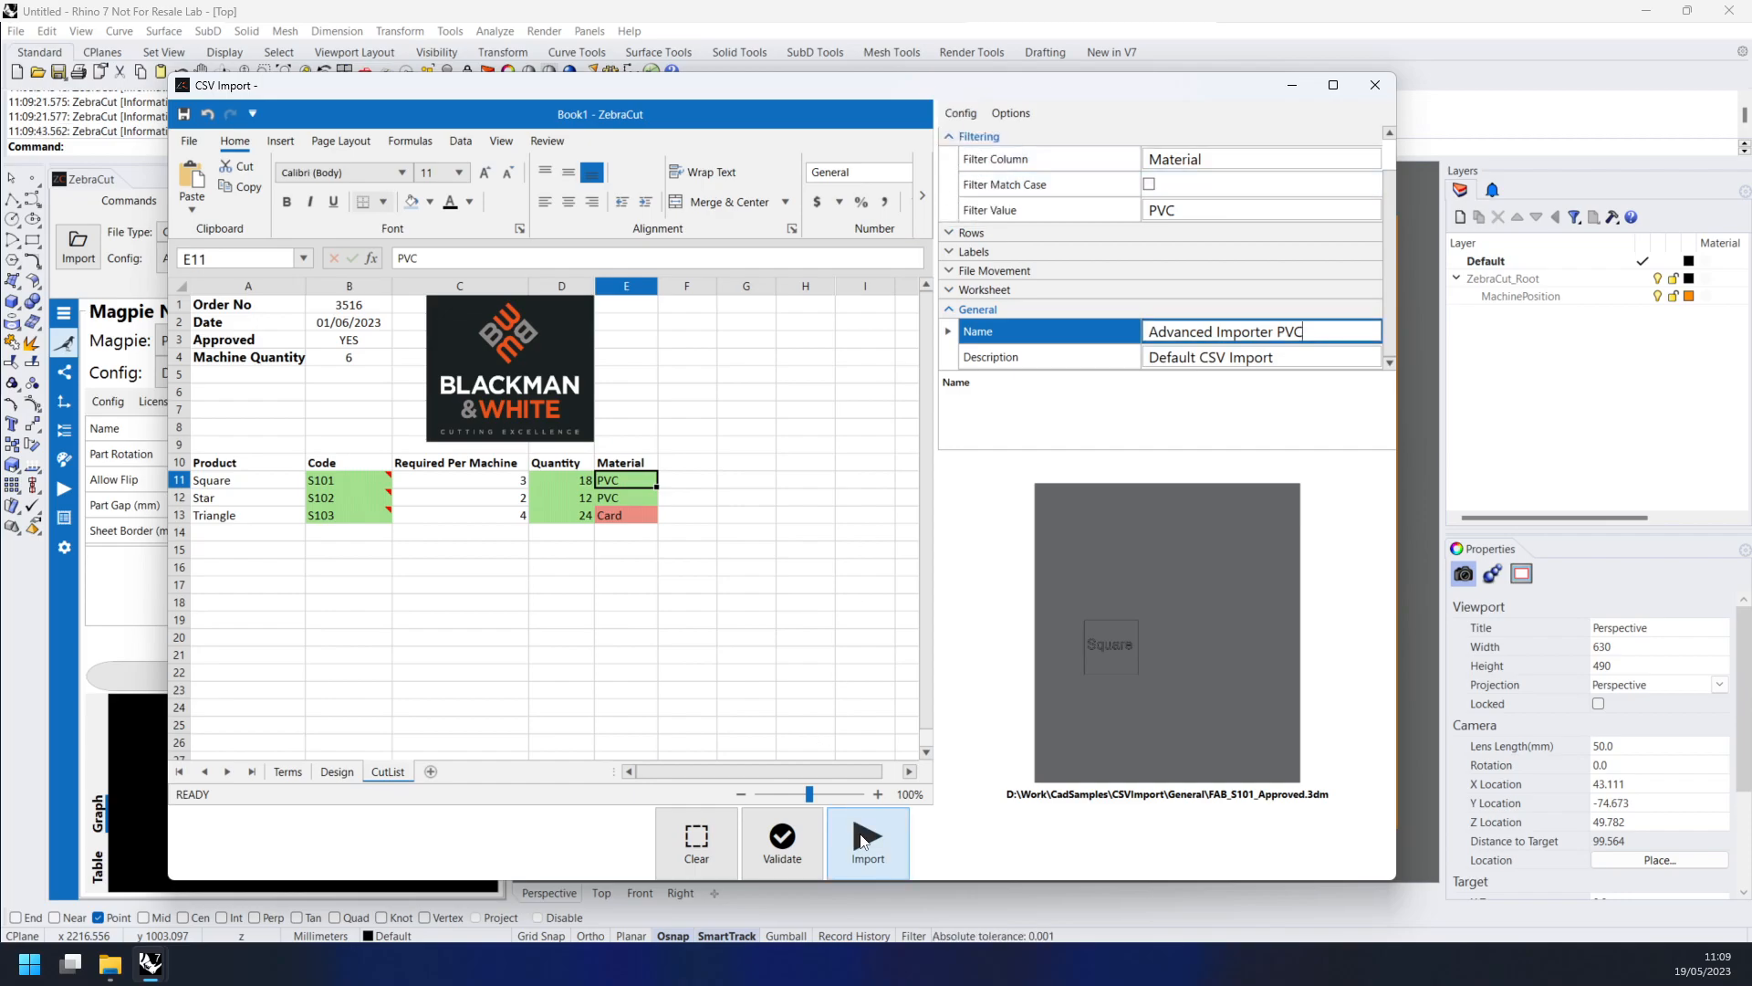
- Import the parts from the filtered CutList and inspect the Square and Star copies in the Top view
{"action": "left_click", "coordinate": [862, 837]}
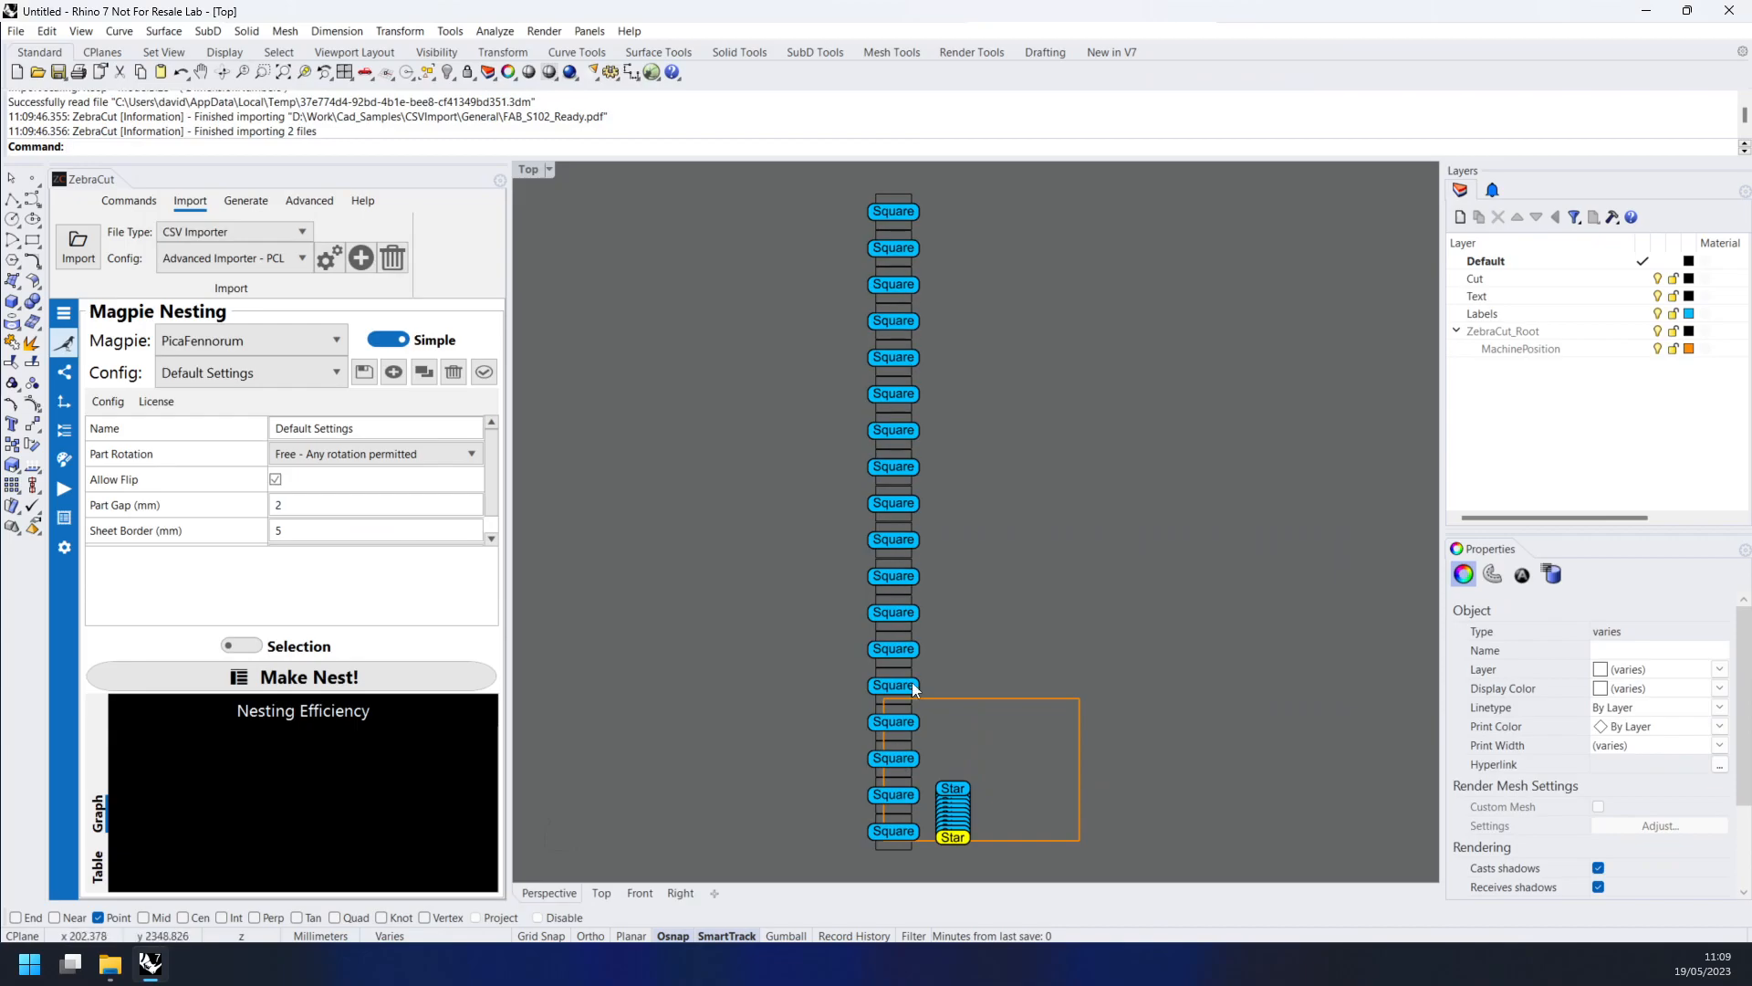
{"action": "scroll", "coordinate": [978, 858], "scroll_direction": "up", "scroll_amount": 5}
{"action": "scroll", "coordinate": [858, 703], "scroll_direction": "up", "scroll_amount": 5}
{"action": "scroll", "coordinate": [794, 680], "scroll_direction": "down", "scroll_amount": 7}
{"action": "scroll", "coordinate": [757, 629], "scroll_direction": "down", "scroll_amount": 5}
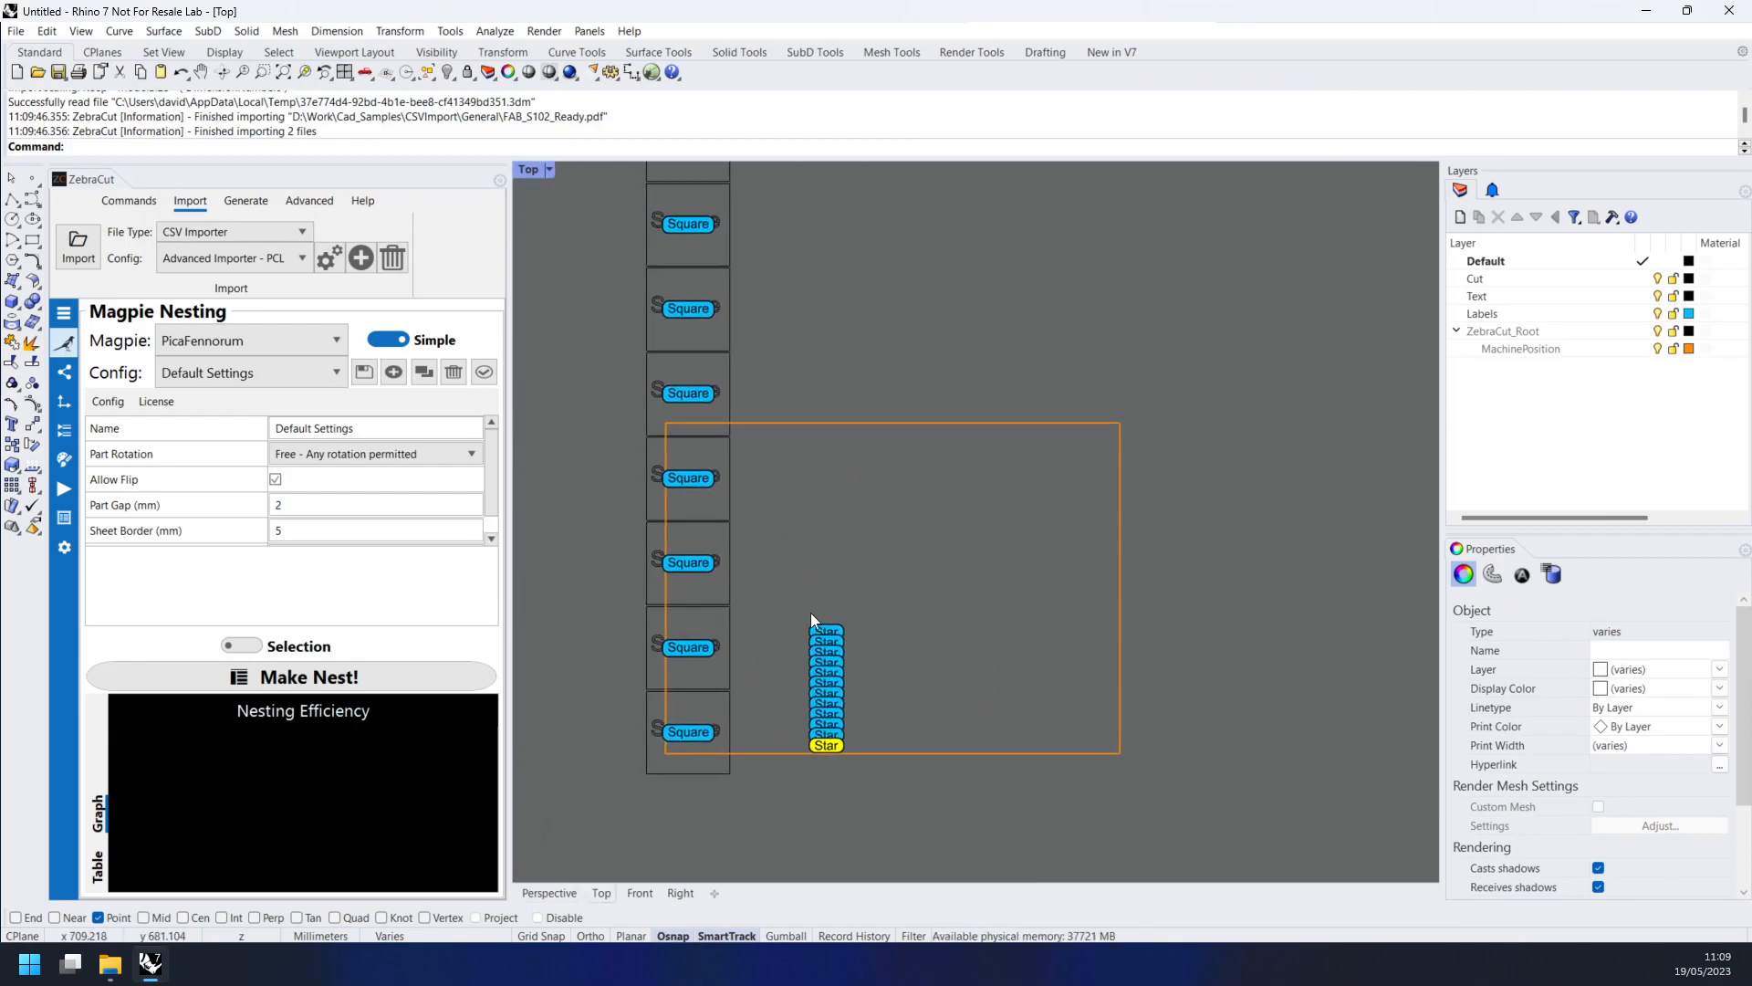
{"action": "right_click_drag", "start_coordinate": [822, 555], "coordinate": [807, 598]}
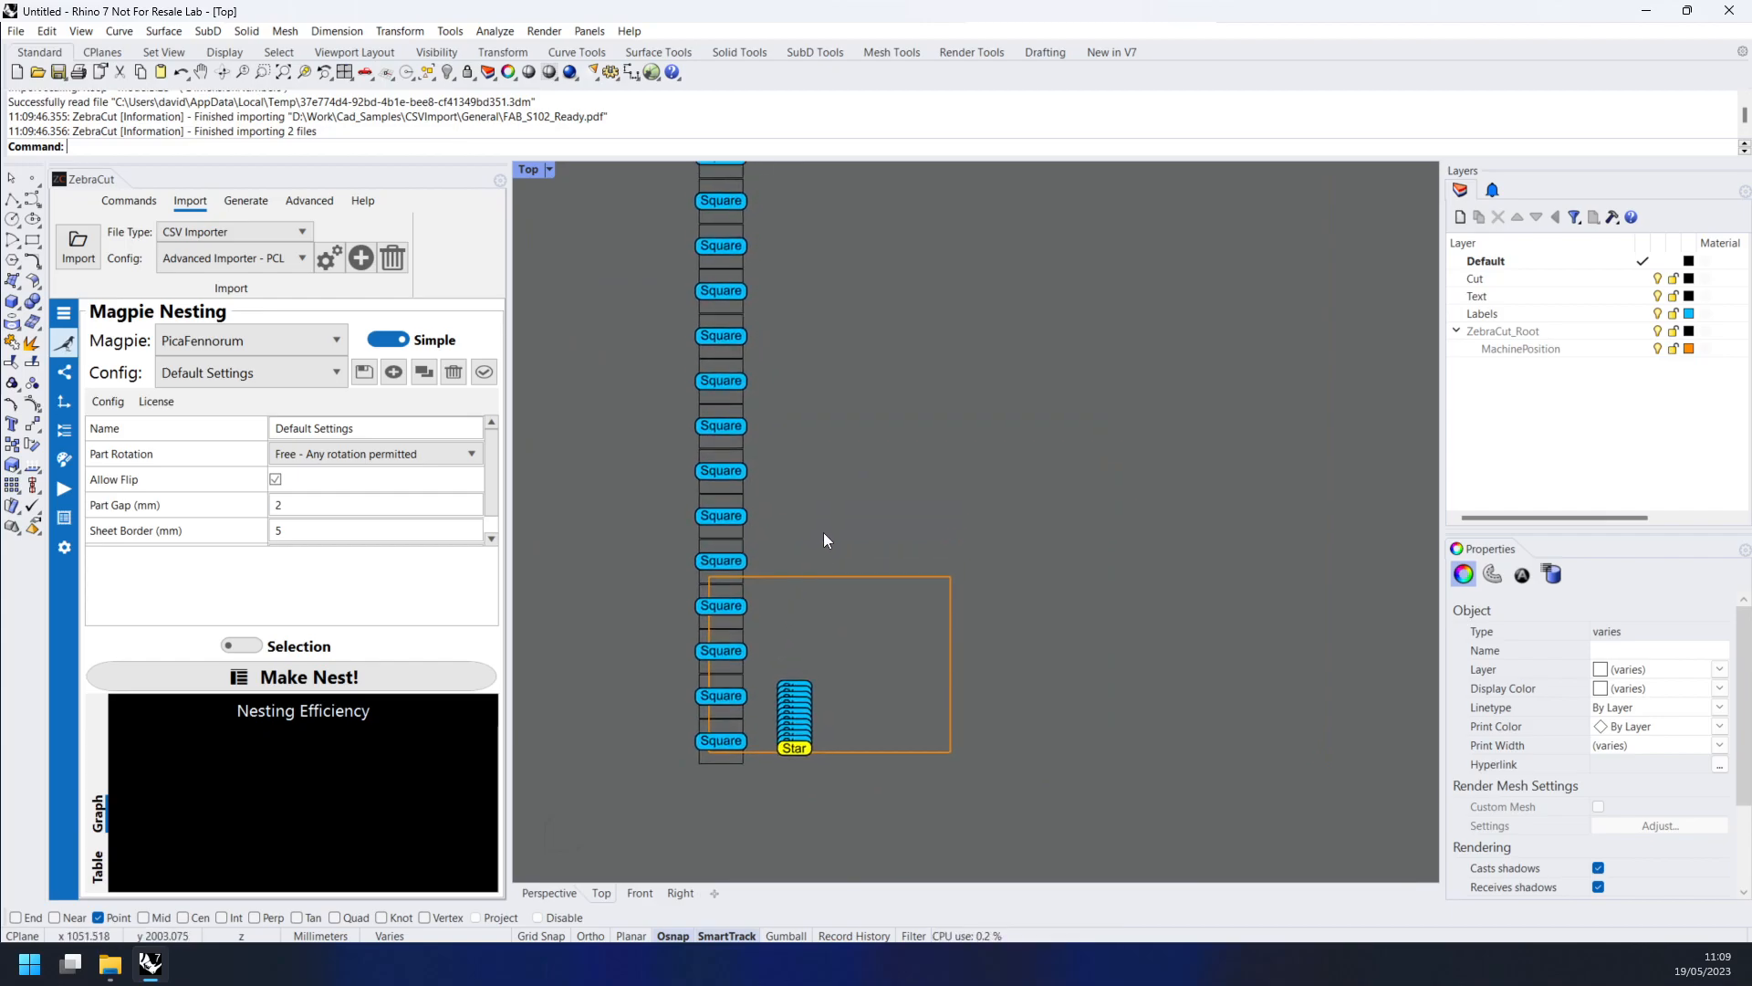
{"action": "scroll", "coordinate": [823, 539], "scroll_direction": "down", "scroll_amount": 1}
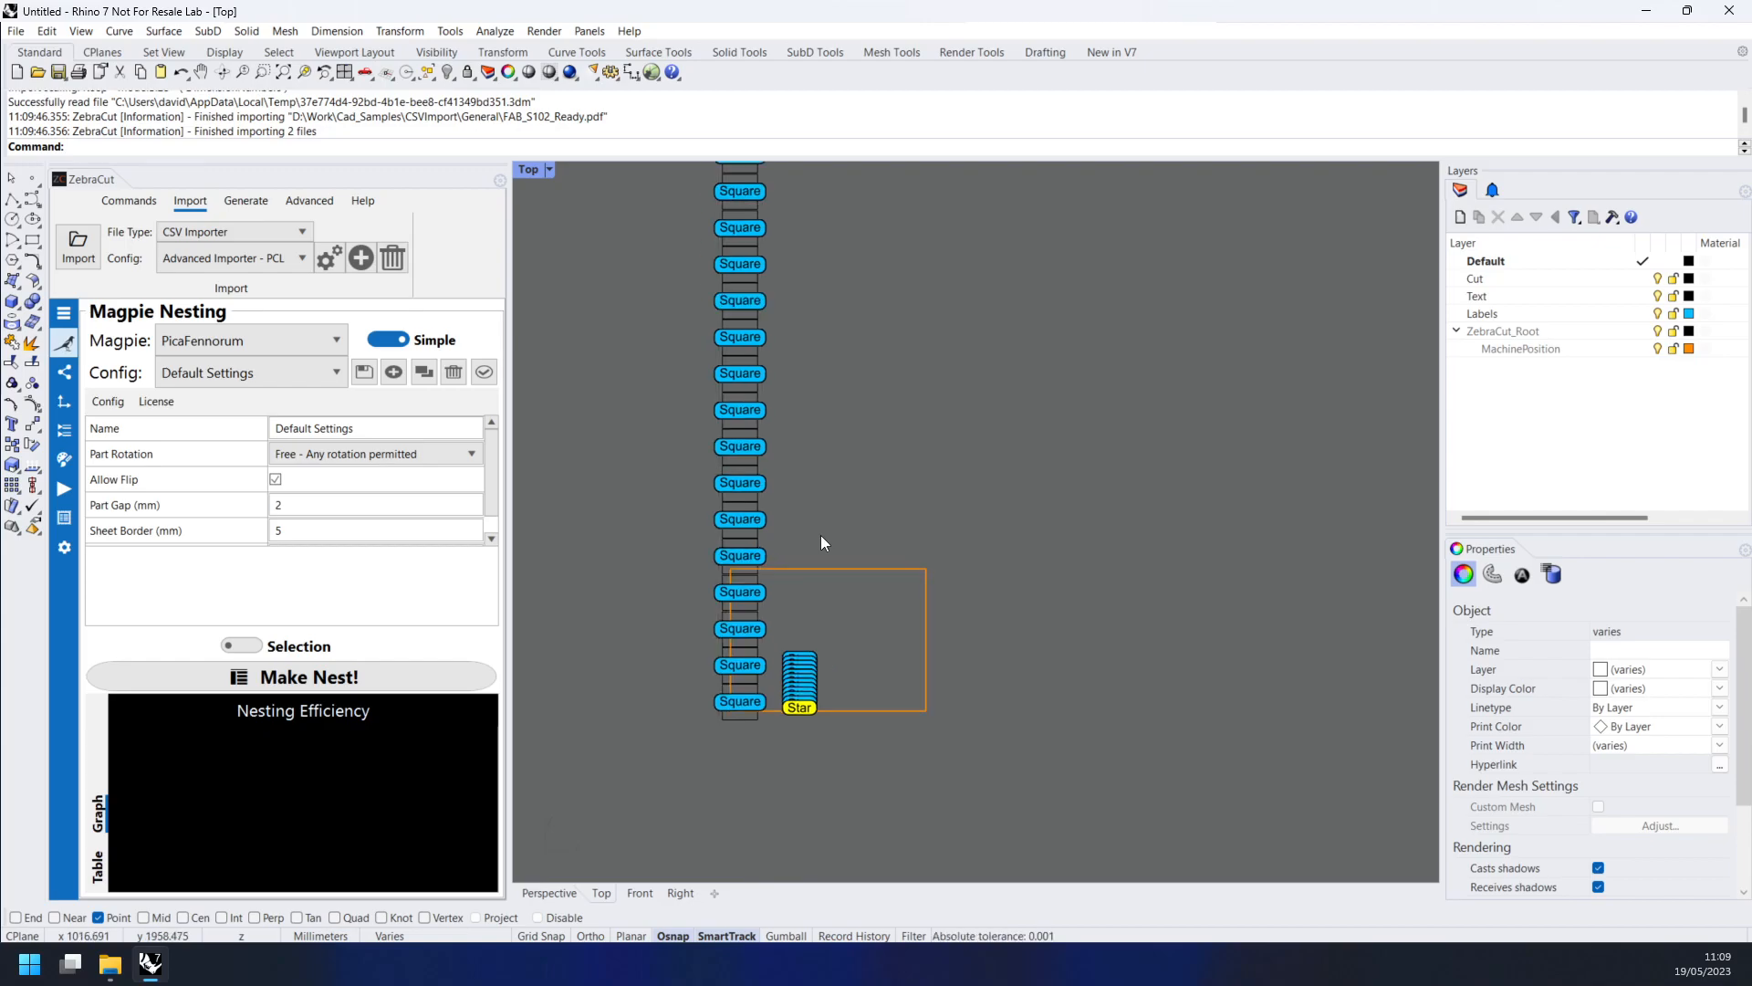